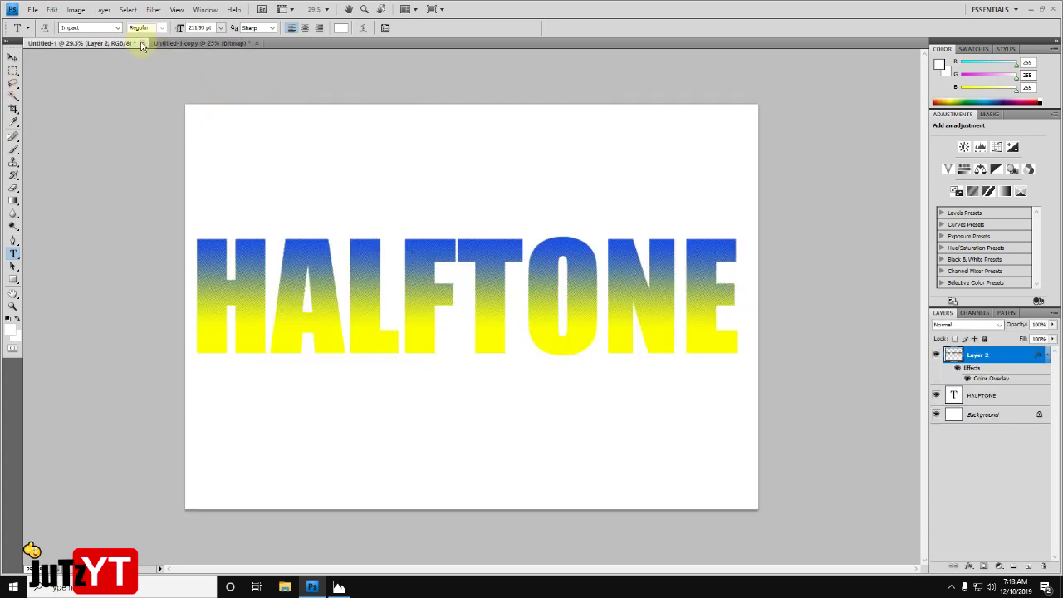
- Close the HALFTONE text document and its bitmap copy, discarding changes to both
{"action": "left_click", "coordinate": [142, 42]}
{"action": "left_click", "coordinate": [537, 223]}
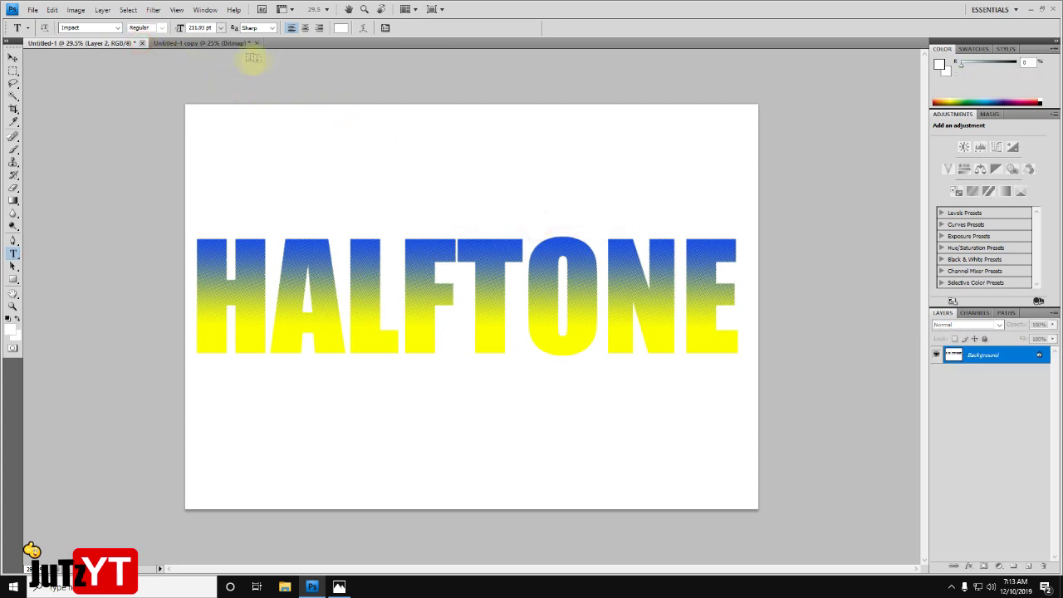
{"action": "left_click", "coordinate": [131, 42]}
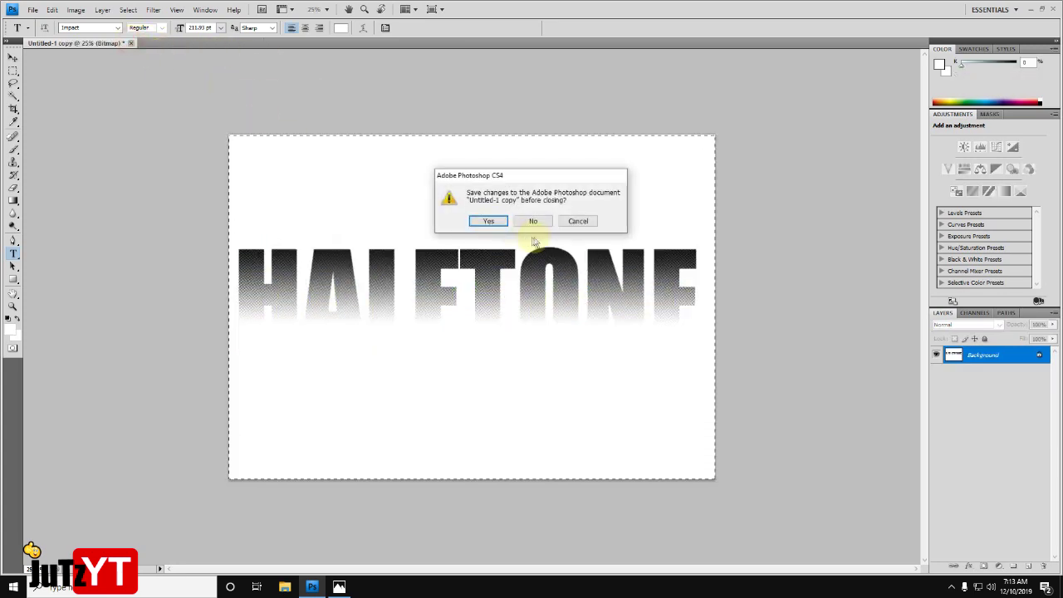
{"action": "left_click", "coordinate": [537, 222]}
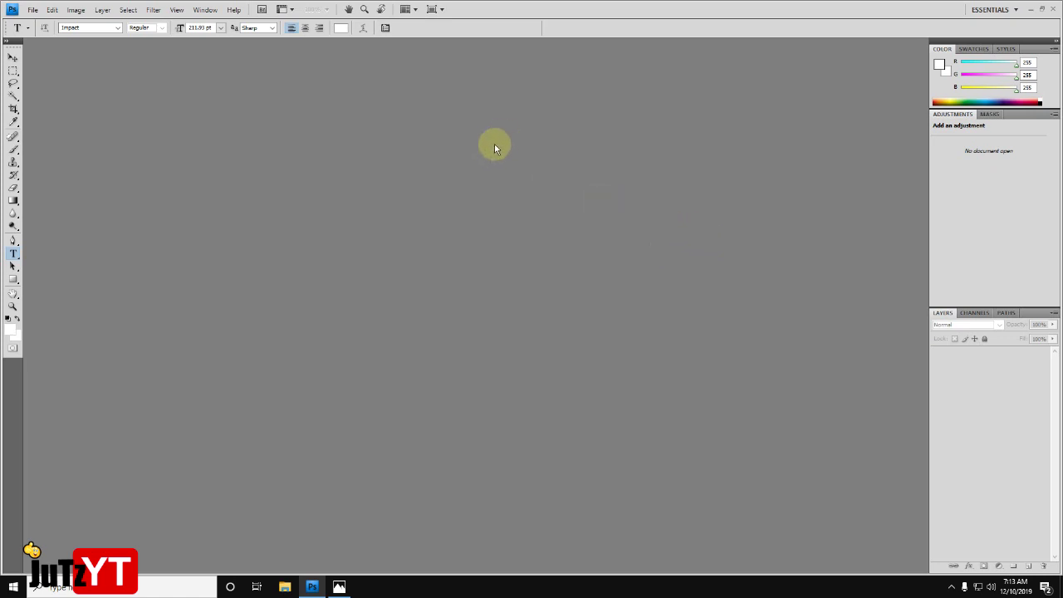
{"action": "left_click", "coordinate": [33, 12]}
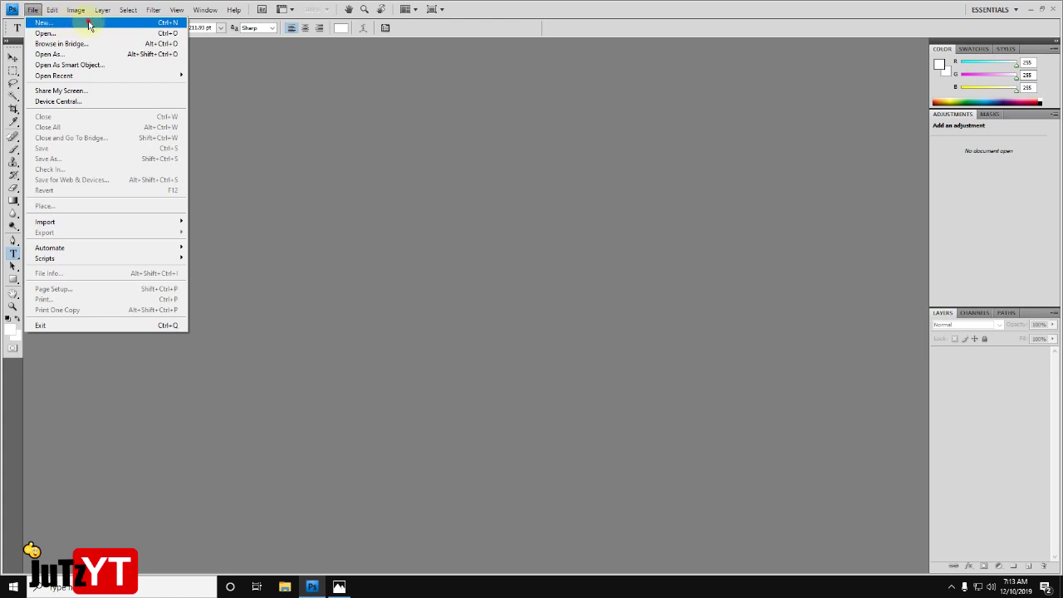
- Create a new A3 (297 × 420 mm) RGB document at 600 pixels/inch with a white background
{"action": "left_click", "coordinate": [89, 26]}
{"action": "left_click", "coordinate": [485, 188]}
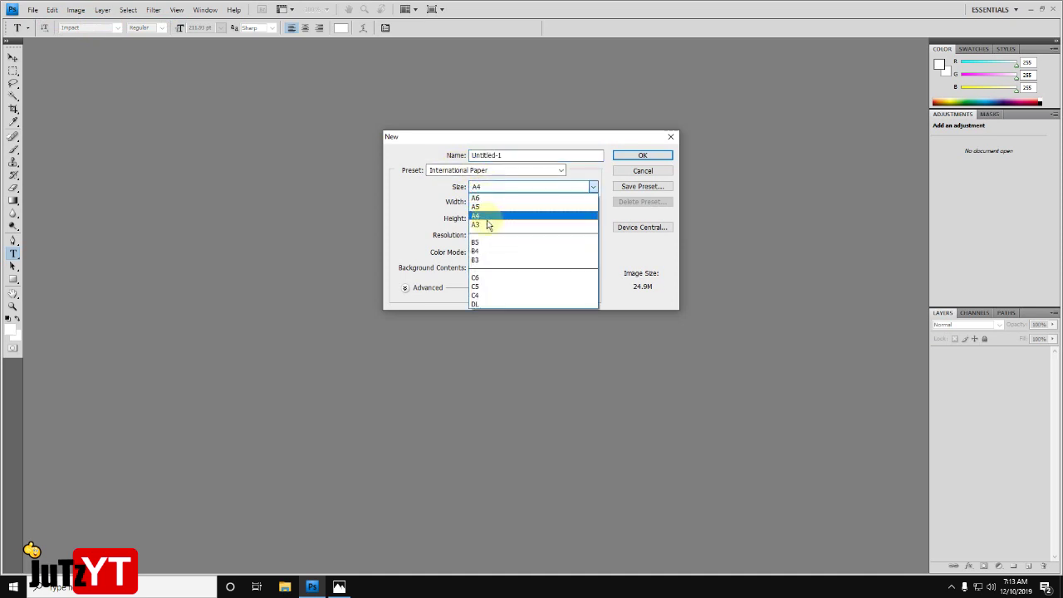
{"action": "left_click", "coordinate": [487, 224]}
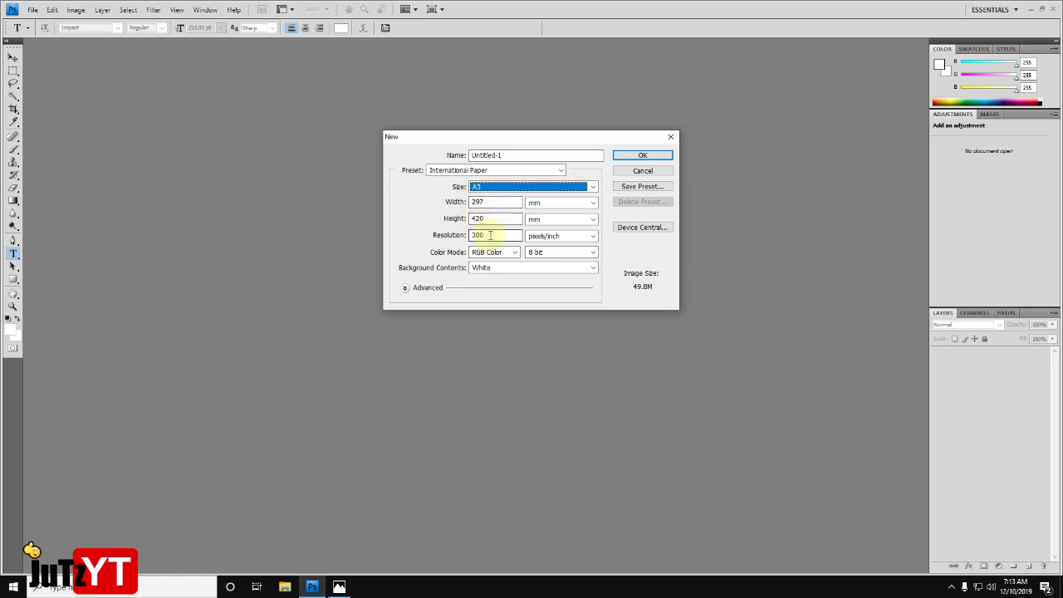
{"action": "double_click", "coordinate": [490, 235]}
{"action": "type", "text": "600"}
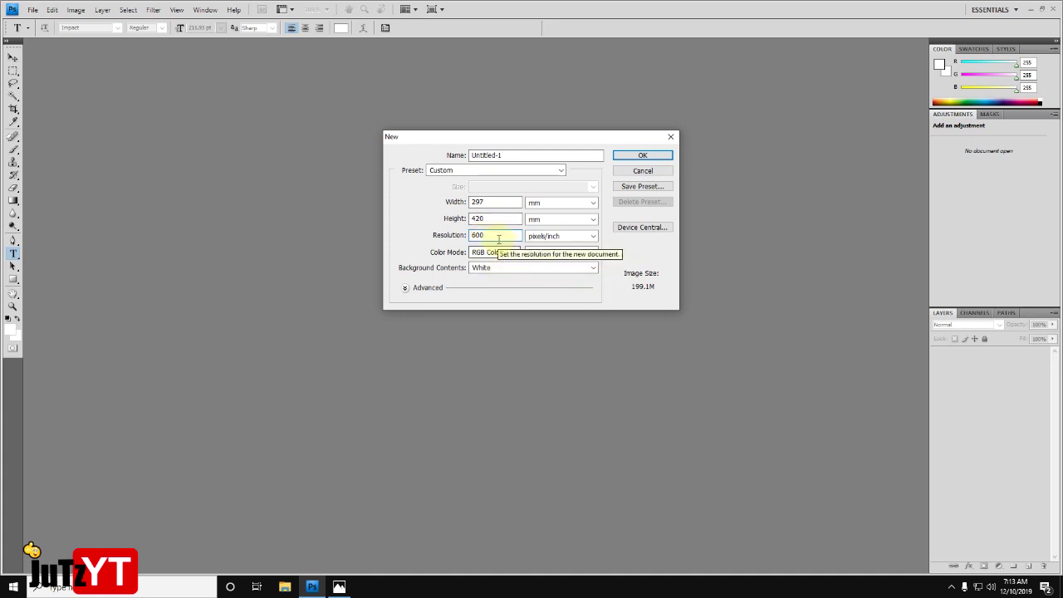
{"action": "double_click", "coordinate": [498, 234]}
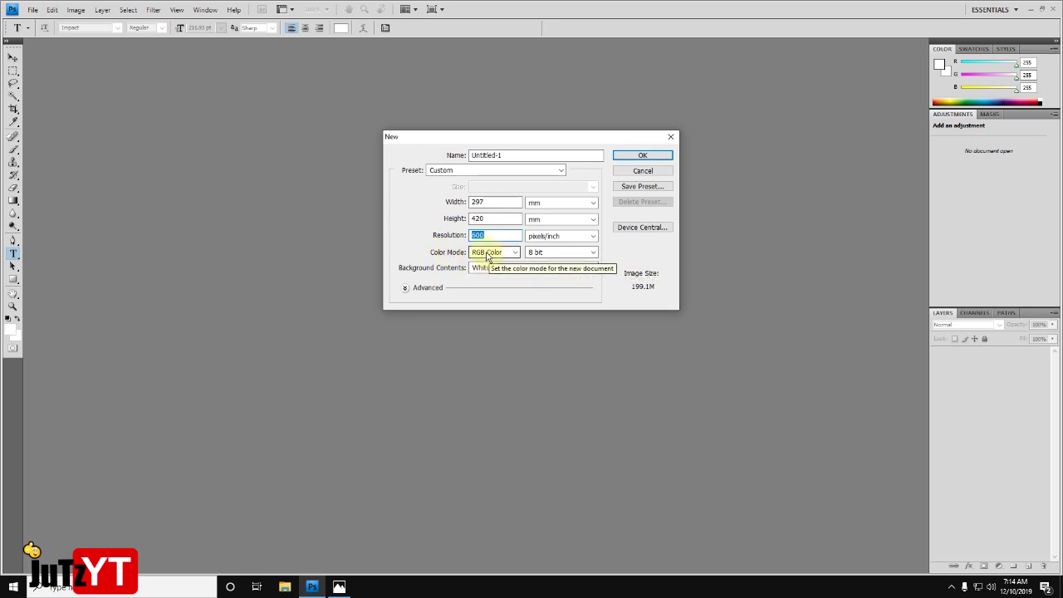
{"action": "left_click", "coordinate": [641, 155]}
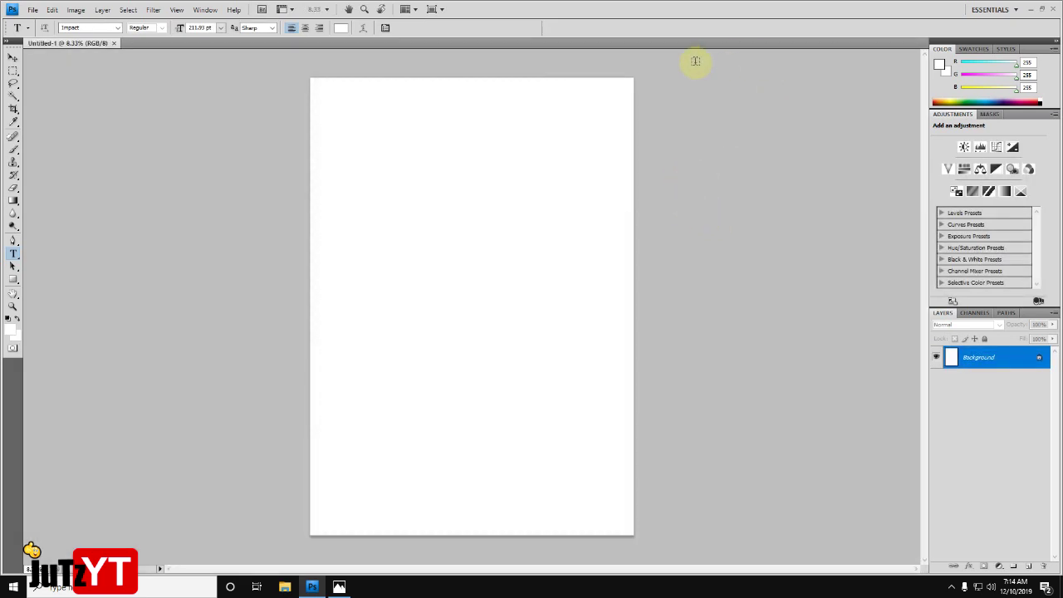
{"action": "left_click", "coordinate": [33, 10]}
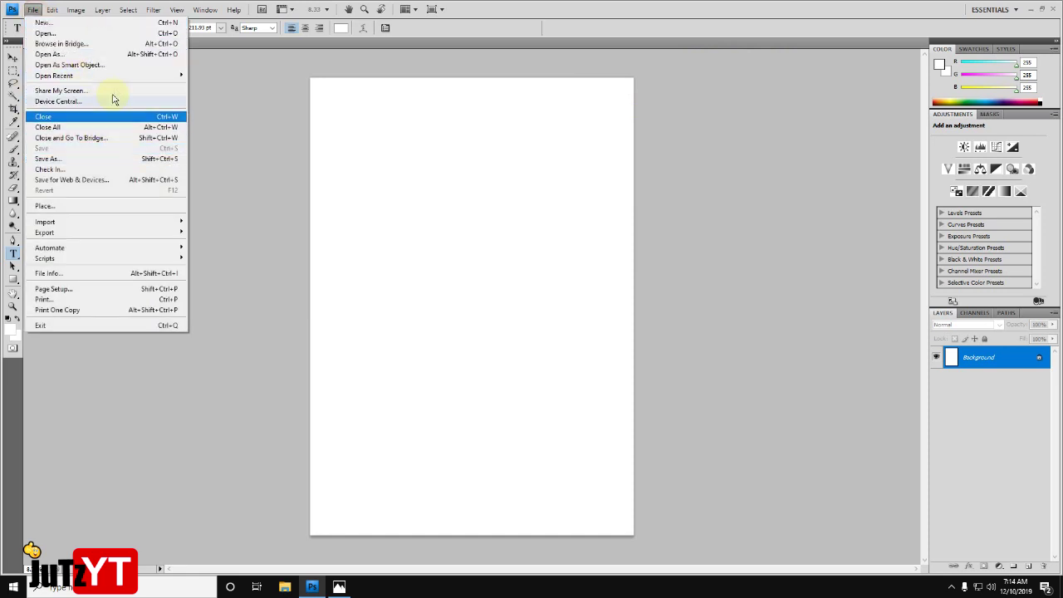
- Open the portrait JPG from the Desktop
{"action": "mouse_move", "coordinate": [54, 76]}
{"action": "left_click", "coordinate": [104, 24]}
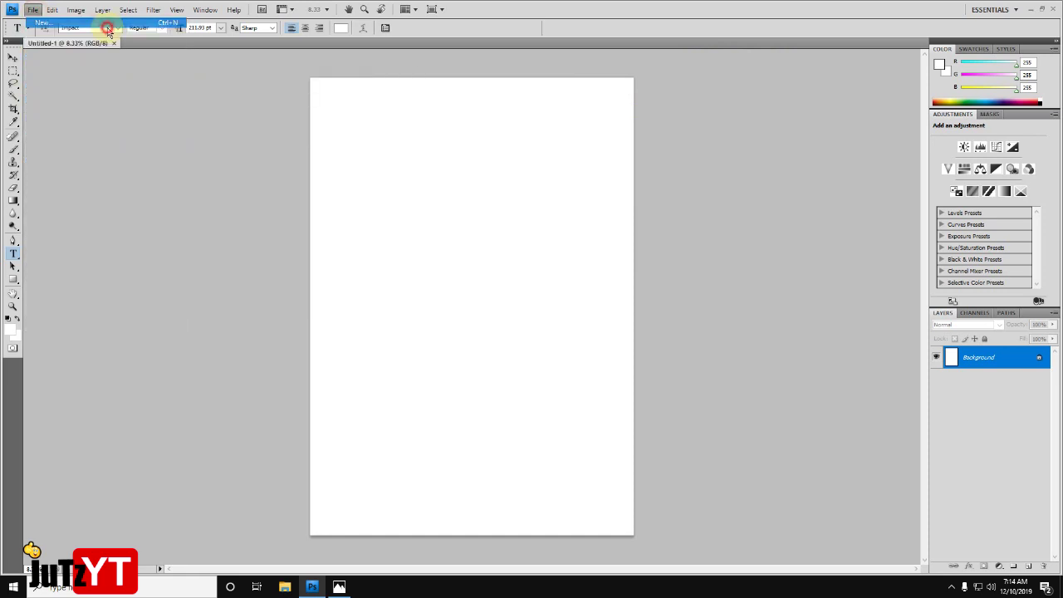
{"action": "left_click", "coordinate": [636, 168]}
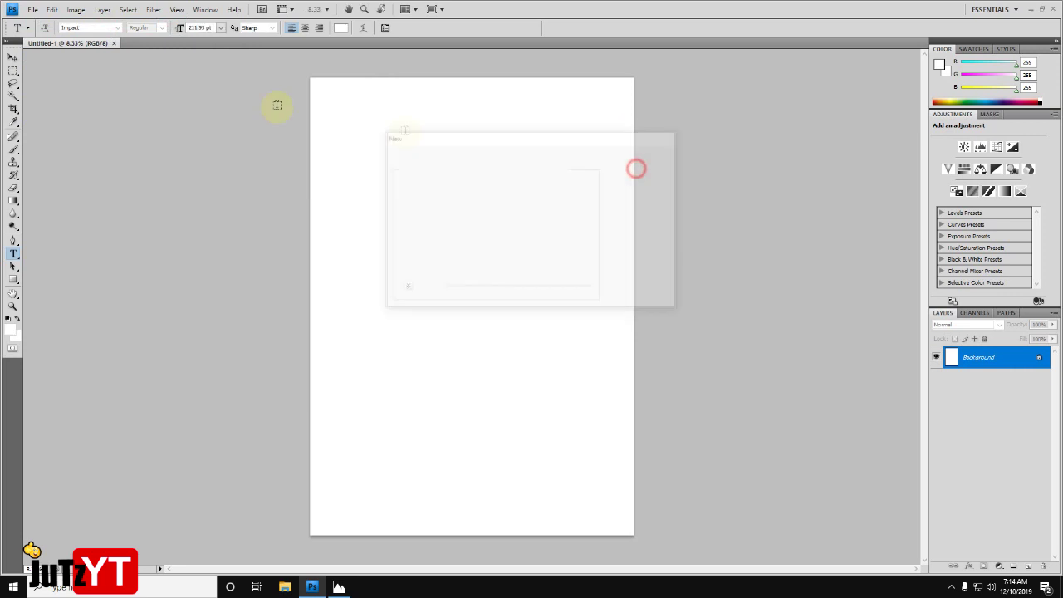
{"action": "left_click", "coordinate": [33, 10]}
{"action": "left_click", "coordinate": [50, 35]}
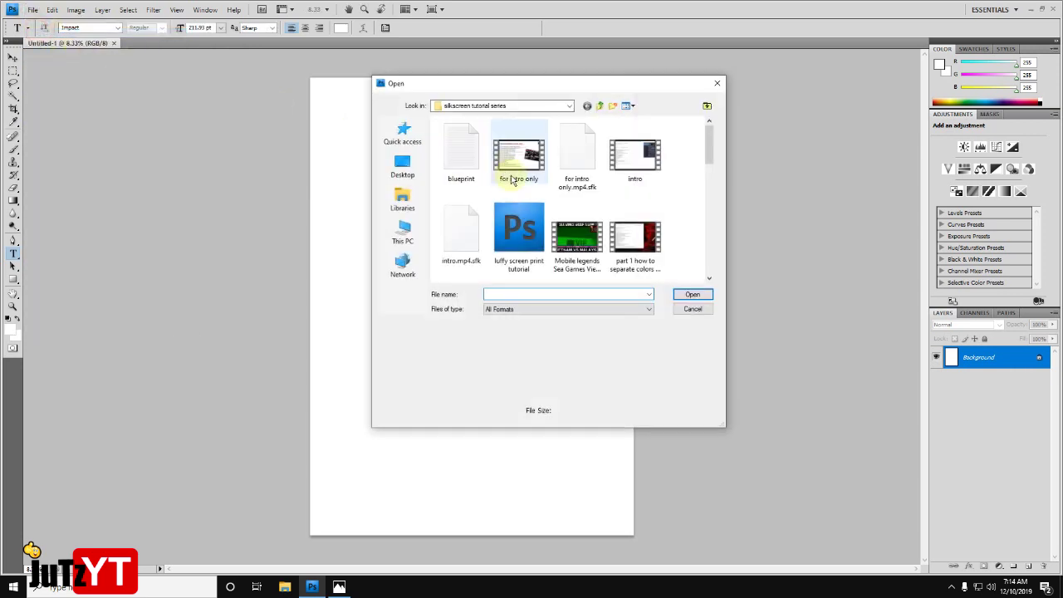
{"action": "left_click", "coordinate": [404, 166]}
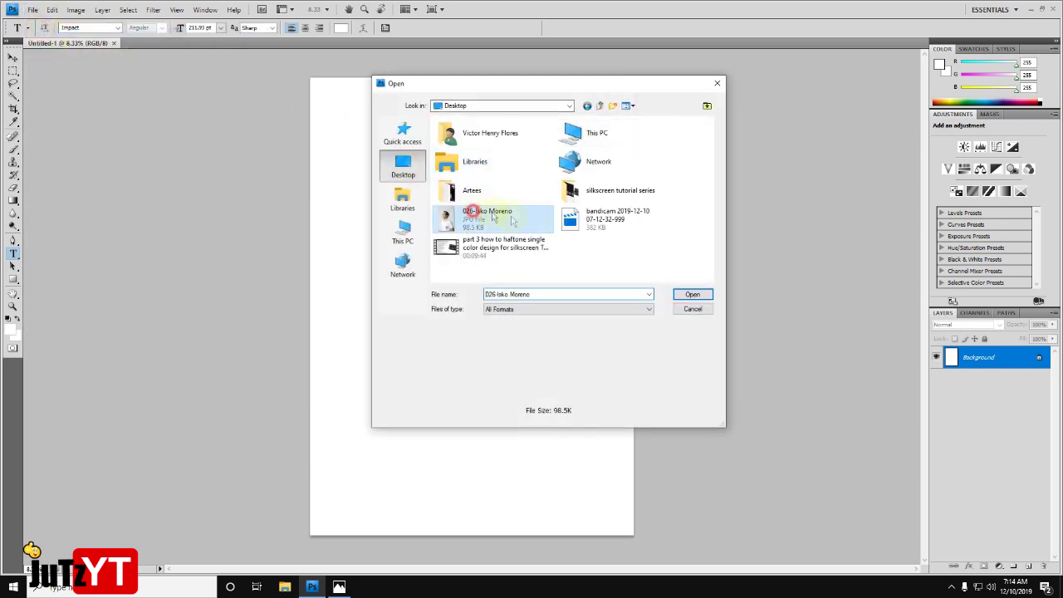
{"action": "left_click", "coordinate": [448, 215]}
{"action": "left_click", "coordinate": [692, 295]}
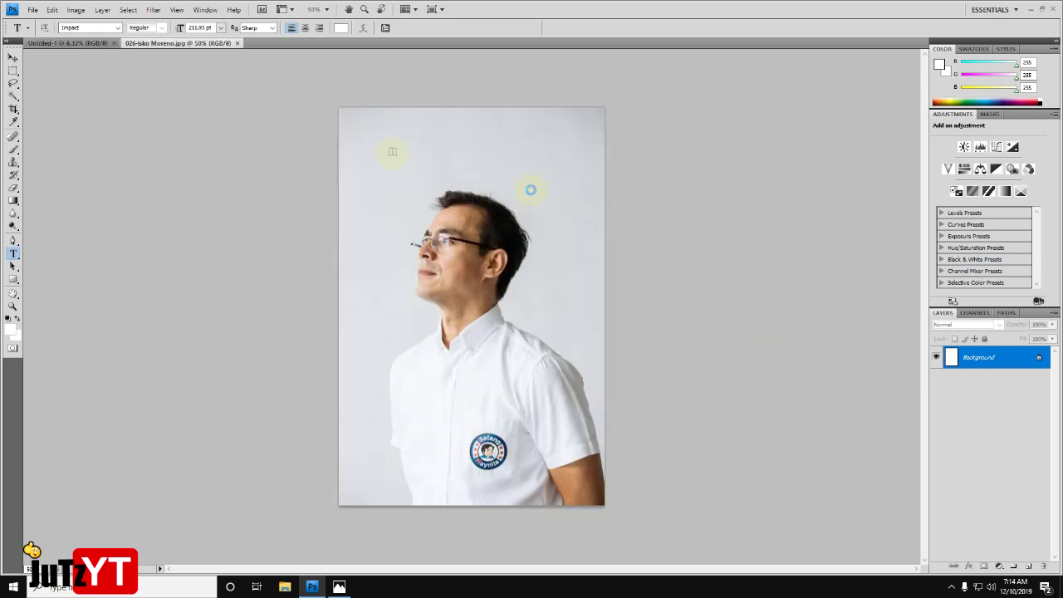
- Copy the whole portrait and paste it into Untitled-1 as Layer 1
{"action": "key", "text": "m"}
{"action": "key", "text": "ctrl+a"}
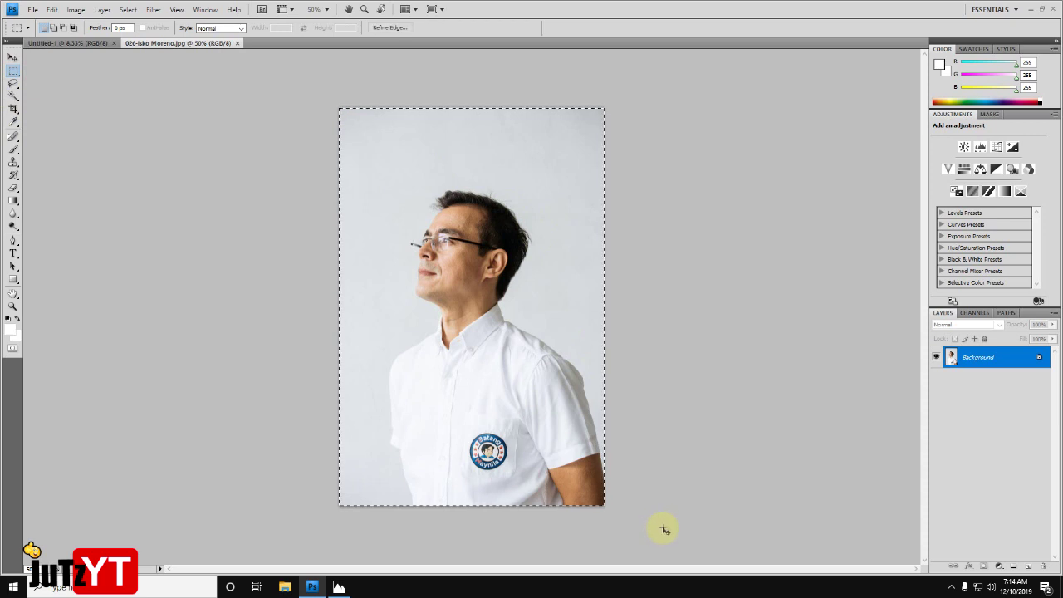
{"action": "left_click", "coordinate": [93, 43]}
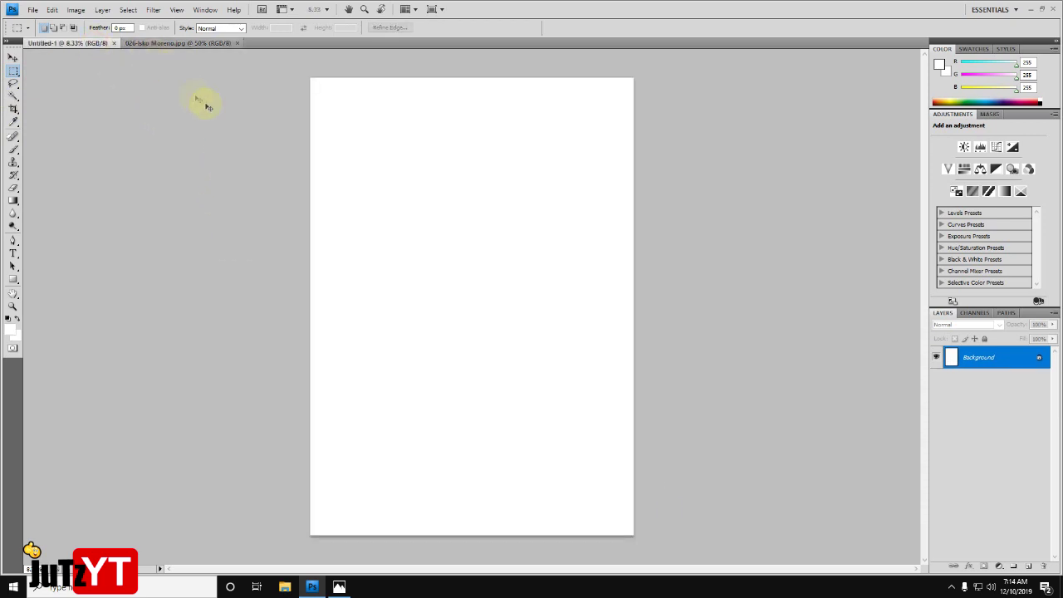
{"action": "key", "text": "ctrl+v"}
{"action": "left_click", "coordinate": [13, 58]}
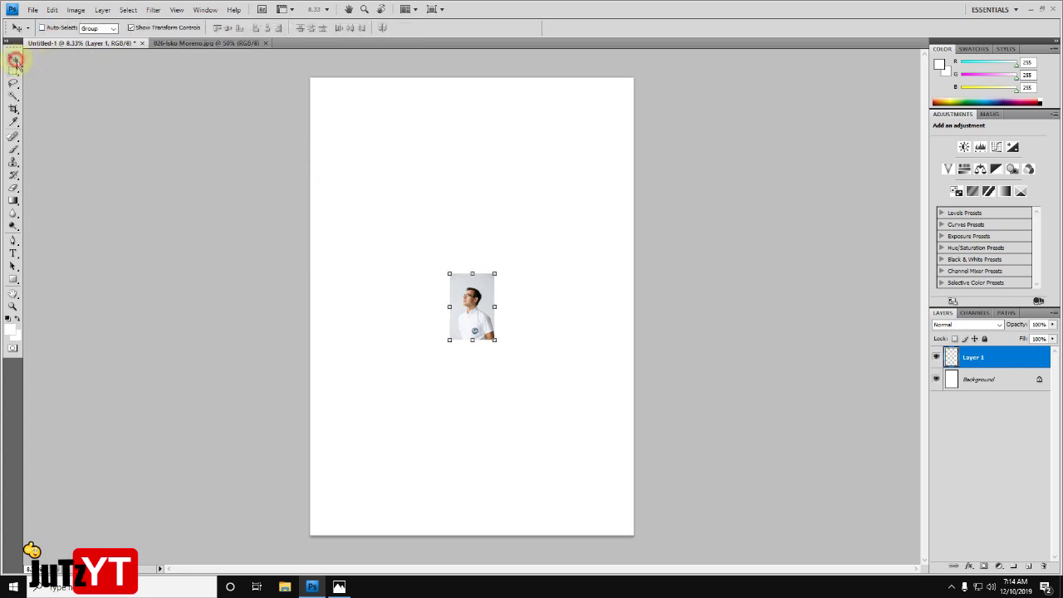
- Scale the portrait up to nearly fill the A3 page and nudge it slightly upward
{"action": "left_click_drag", "start_coordinate": [496, 271], "coordinate": [636, 124]}
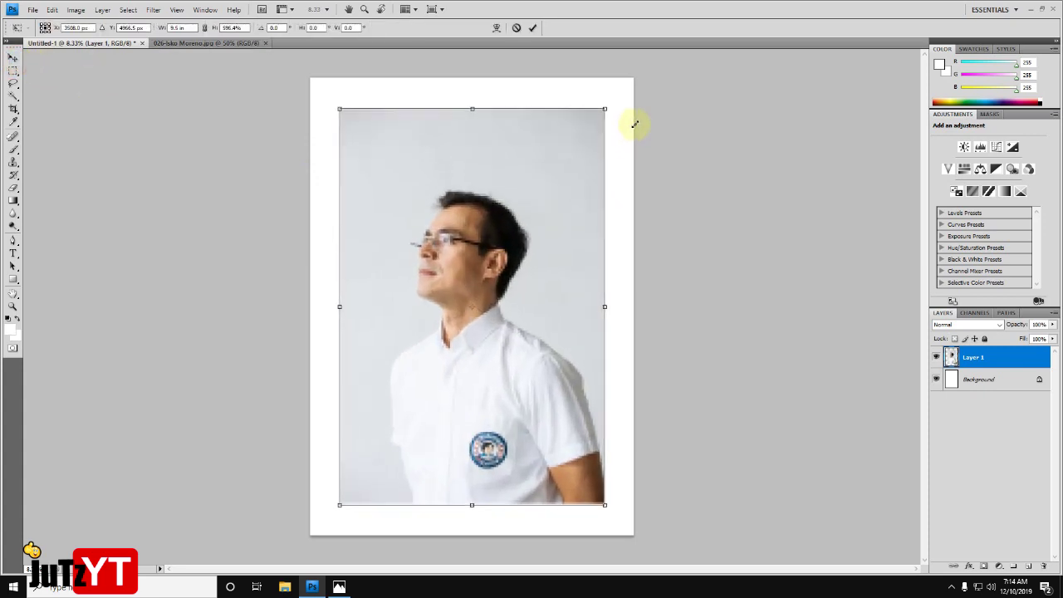
{"action": "left_click", "coordinate": [532, 27]}
{"action": "left_click_drag", "start_coordinate": [508, 267], "coordinate": [507, 255]}
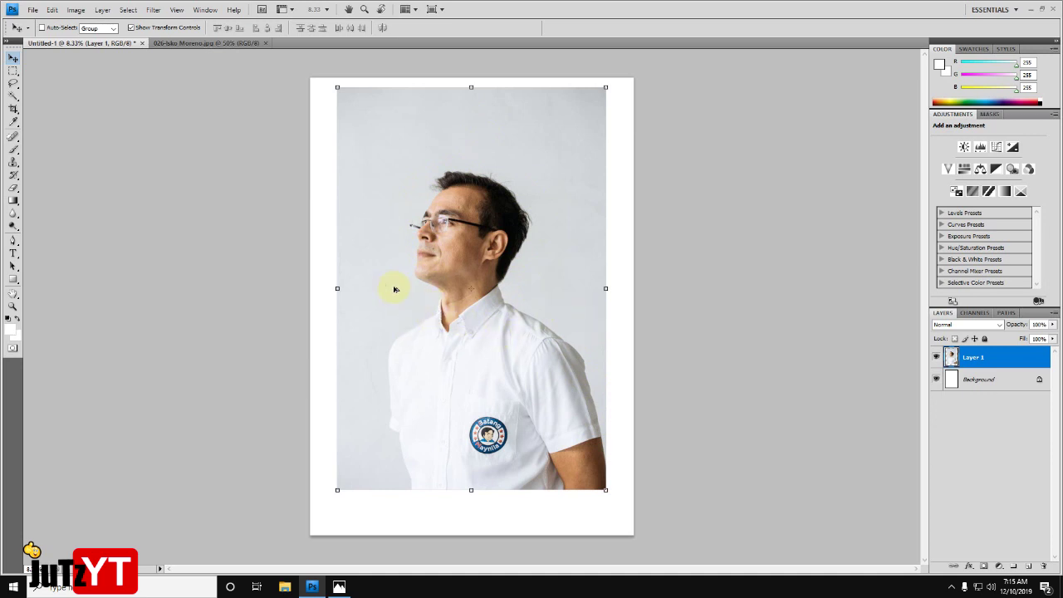
- Zoom in on the portrait and switch to the Pen tool
{"action": "scroll", "coordinate": [407, 289], "scroll_direction": "up", "scroll_amount": 1}
{"action": "scroll", "coordinate": [418, 289], "scroll_direction": "up", "scroll_amount": 1}
{"action": "scroll", "coordinate": [422, 279], "scroll_direction": "up", "scroll_amount": 1}
{"action": "scroll", "coordinate": [427, 279], "scroll_direction": "up", "scroll_amount": 1}
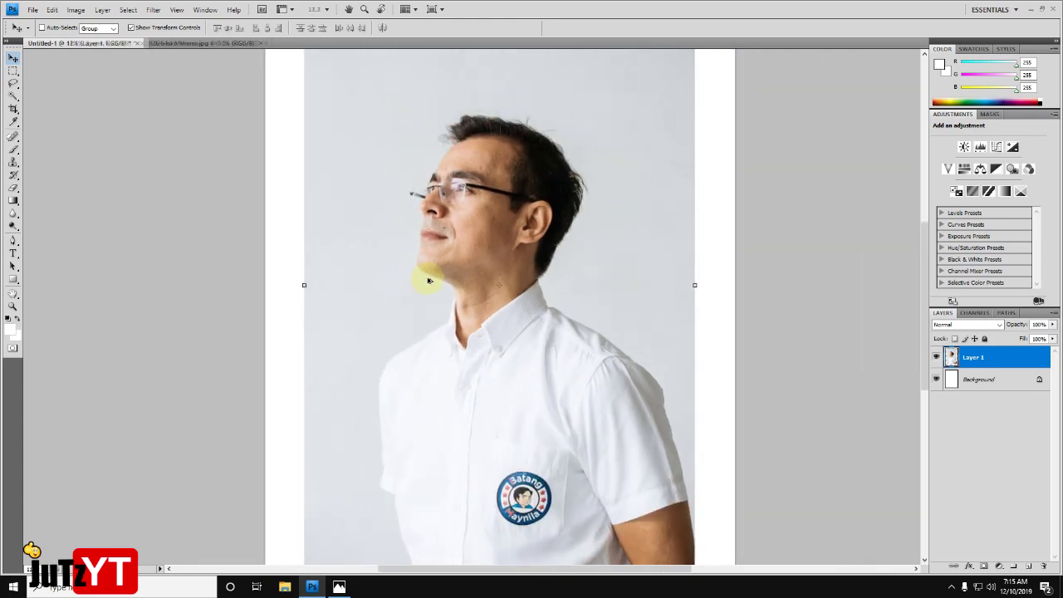
{"action": "scroll", "coordinate": [429, 281], "scroll_direction": "down", "scroll_amount": 1}
{"action": "scroll", "coordinate": [392, 375], "scroll_direction": "up", "scroll_amount": 2}
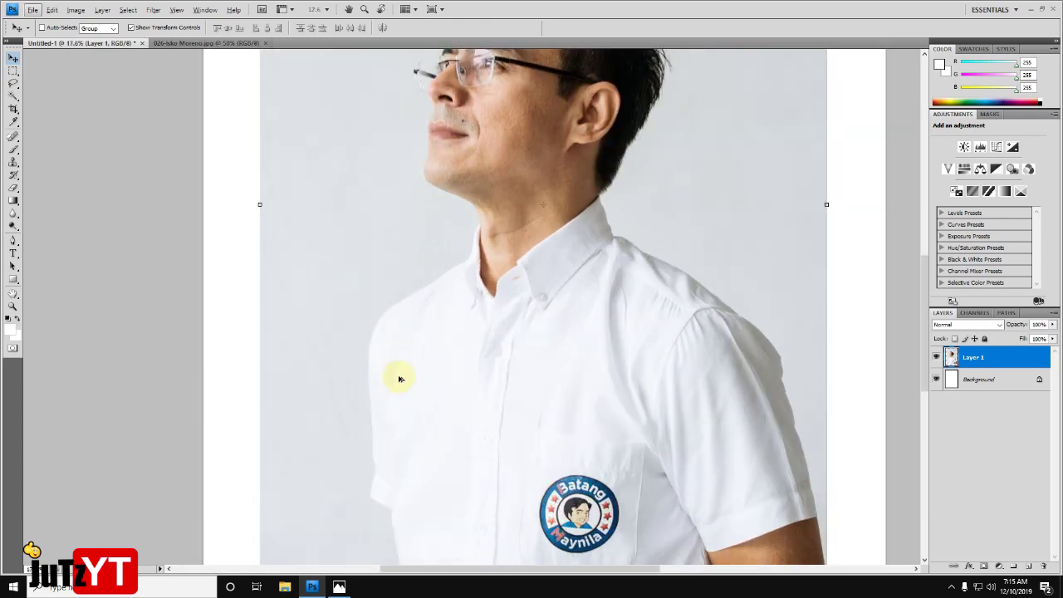
{"action": "scroll", "coordinate": [408, 351], "scroll_direction": "down", "scroll_amount": 1}
{"action": "scroll", "coordinate": [408, 351], "scroll_direction": "down", "scroll_amount": 1}
{"action": "left_click", "coordinate": [12, 240]}
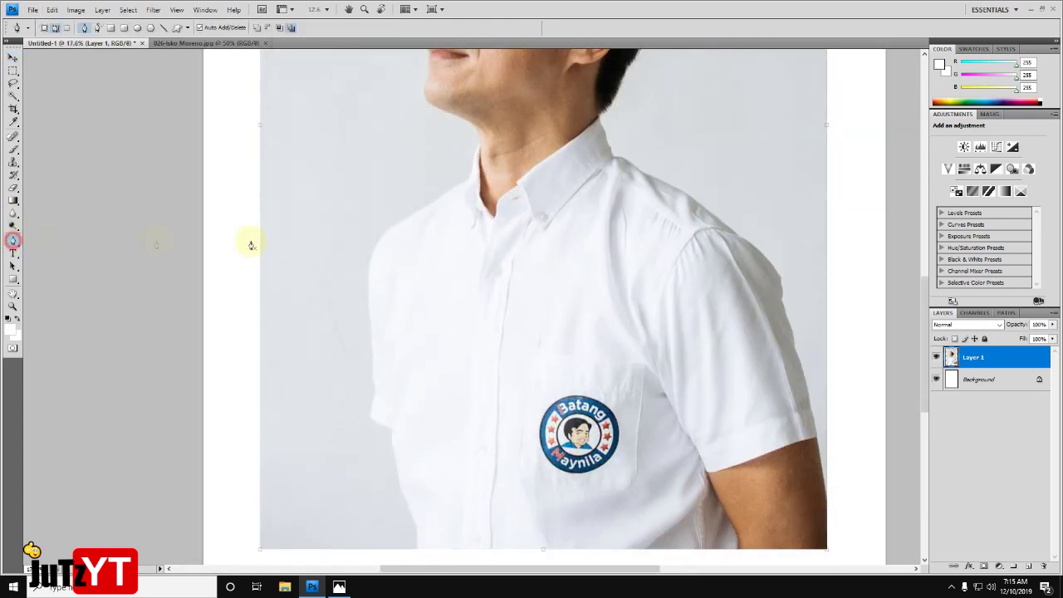
{"action": "scroll", "coordinate": [339, 244], "scroll_direction": "down", "scroll_amount": 1}
{"action": "scroll", "coordinate": [427, 521], "scroll_direction": "down", "scroll_amount": 1}
{"action": "scroll", "coordinate": [423, 470], "scroll_direction": "up", "scroll_amount": 1}
{"action": "scroll", "coordinate": [417, 454], "scroll_direction": "up", "scroll_amount": 1}
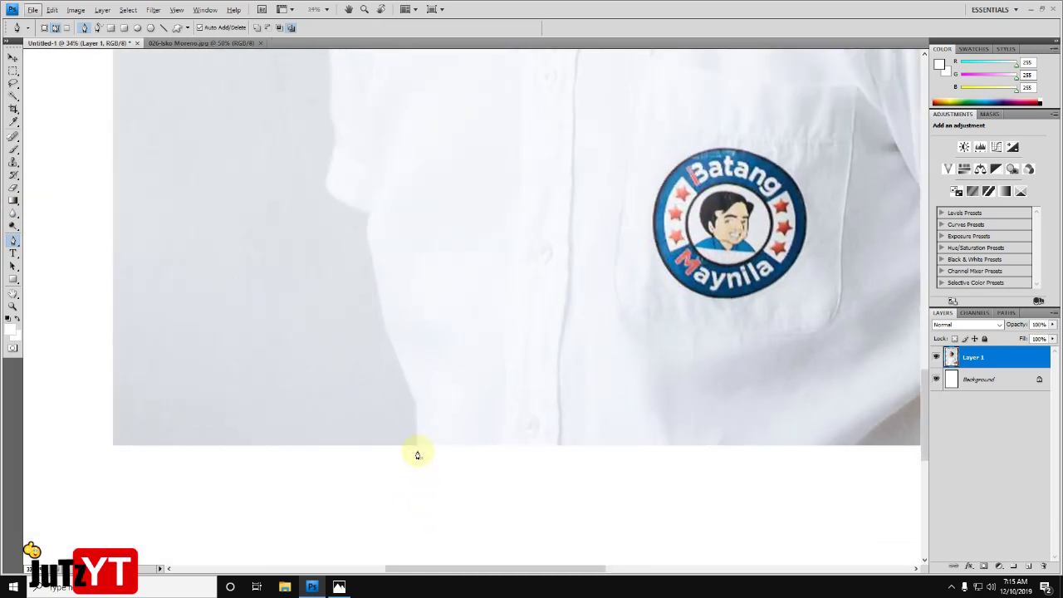
- Trace a pen path from the shirt's lower edge up around shoulders and head, then make it a selection
{"action": "left_click", "coordinate": [417, 446]}
{"action": "left_click", "coordinate": [417, 407]}
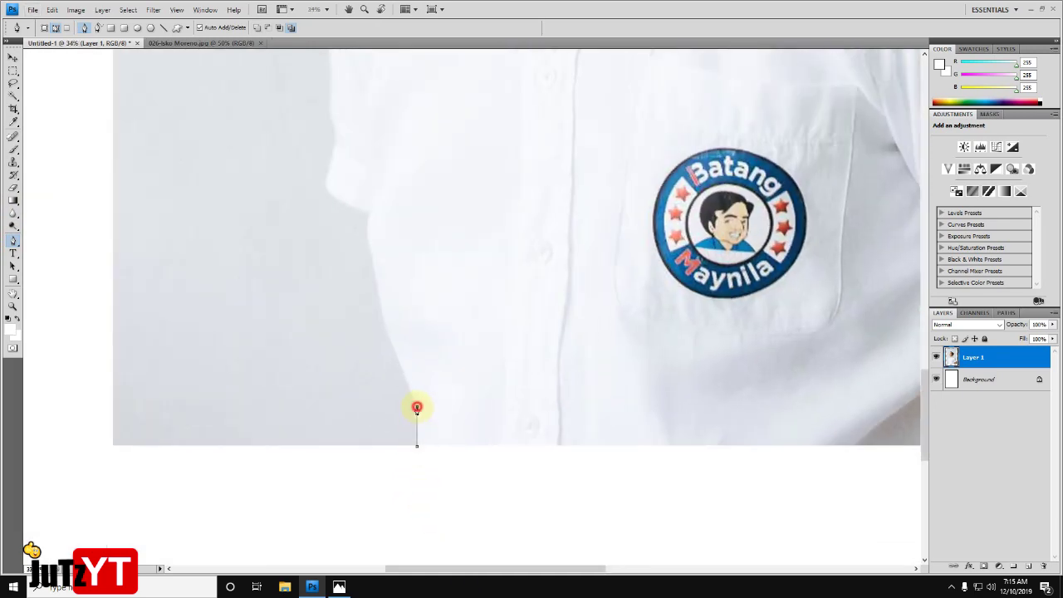
{"action": "left_click", "coordinate": [383, 323]}
{"action": "left_click_drag", "start_coordinate": [365, 246], "coordinate": [367, 232]}
{"action": "left_click", "coordinate": [370, 219]}
{"action": "left_click", "coordinate": [324, 188]}
{"action": "left_click", "coordinate": [335, 149]}
{"action": "scroll", "coordinate": [332, 154], "scroll_direction": "up", "scroll_amount": 5}
{"action": "left_click", "coordinate": [325, 159]}
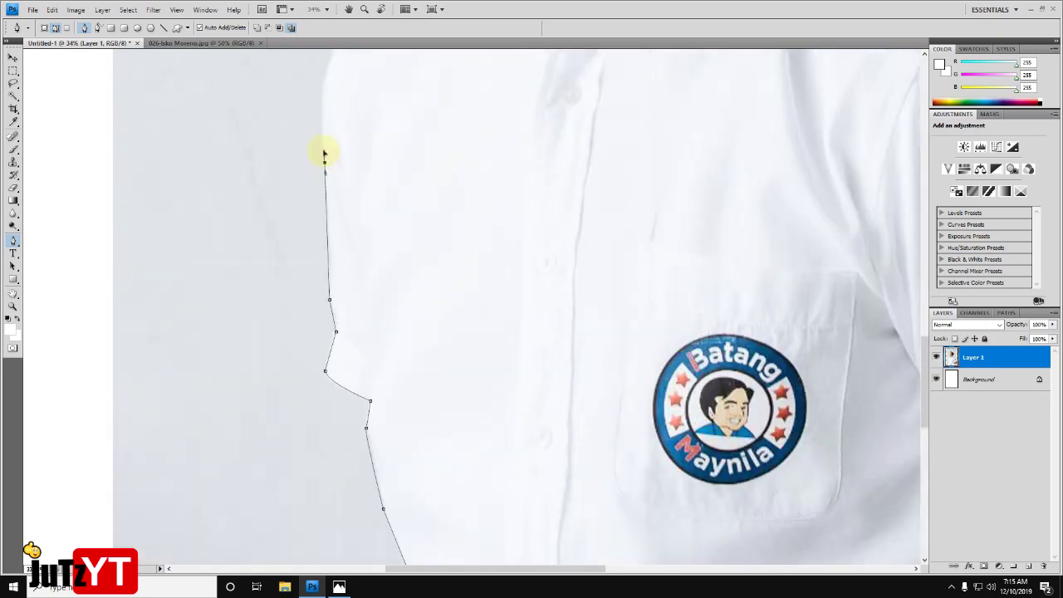
{"action": "left_click_drag", "start_coordinate": [366, 101], "coordinate": [422, 64]}
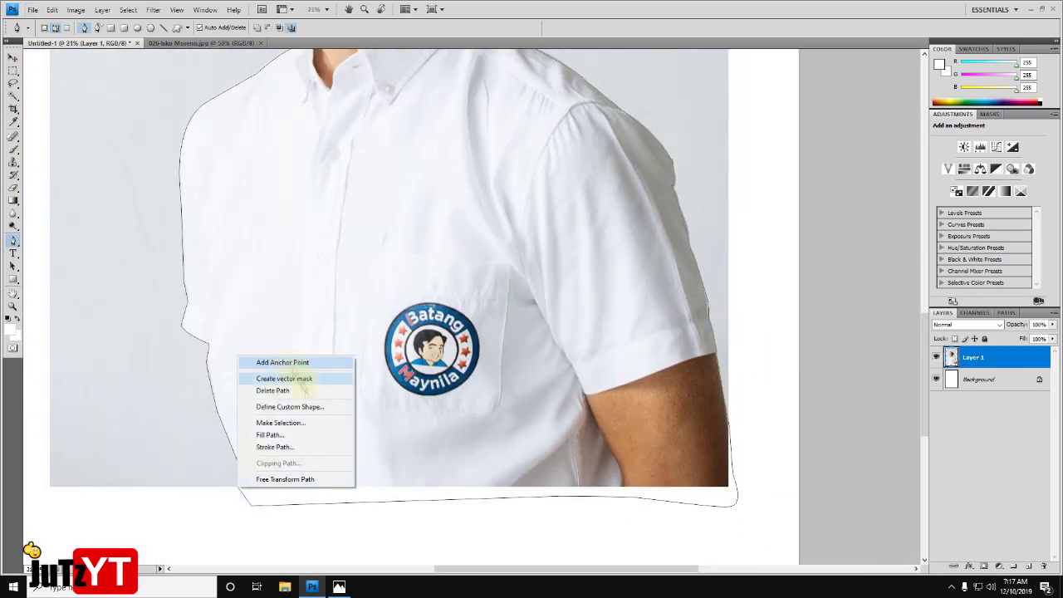
{"action": "left_click", "coordinate": [301, 421]}
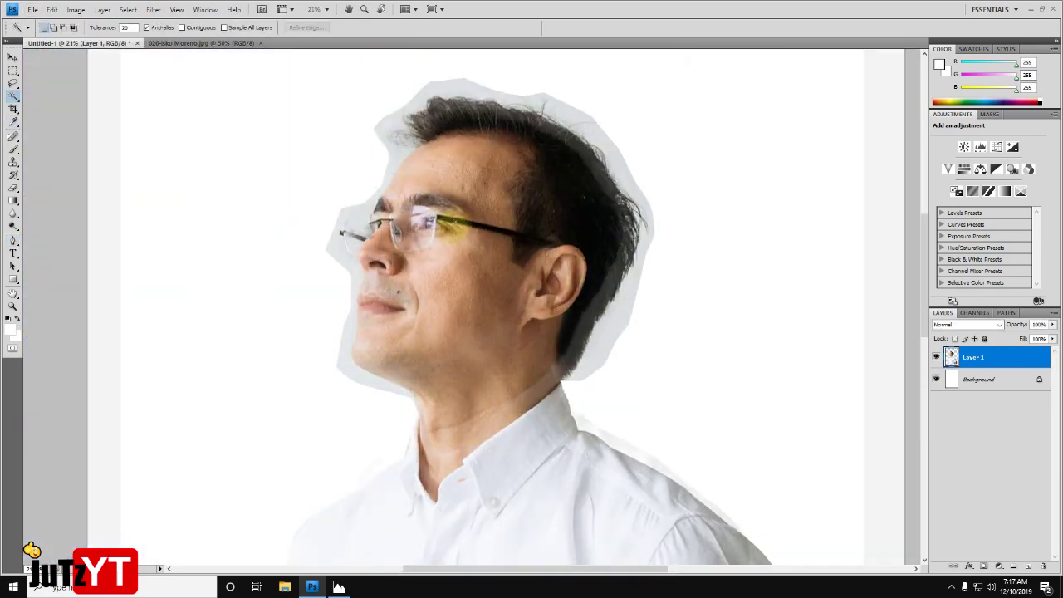
- Pick the Background Eraser and convert the shirt outline path into a selection
{"action": "left_click", "coordinate": [14, 189]}
{"action": "left_click", "coordinate": [73, 197]}
{"action": "scroll", "coordinate": [451, 408], "scroll_direction": "up", "scroll_amount": 3}
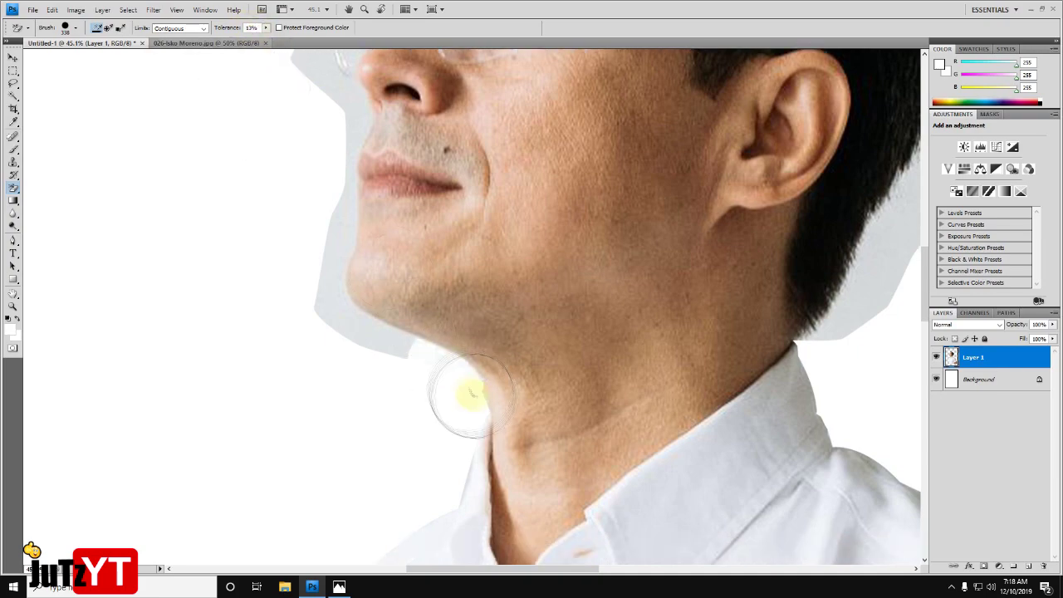
{"action": "scroll", "coordinate": [343, 125], "scroll_direction": "up", "scroll_amount": 3}
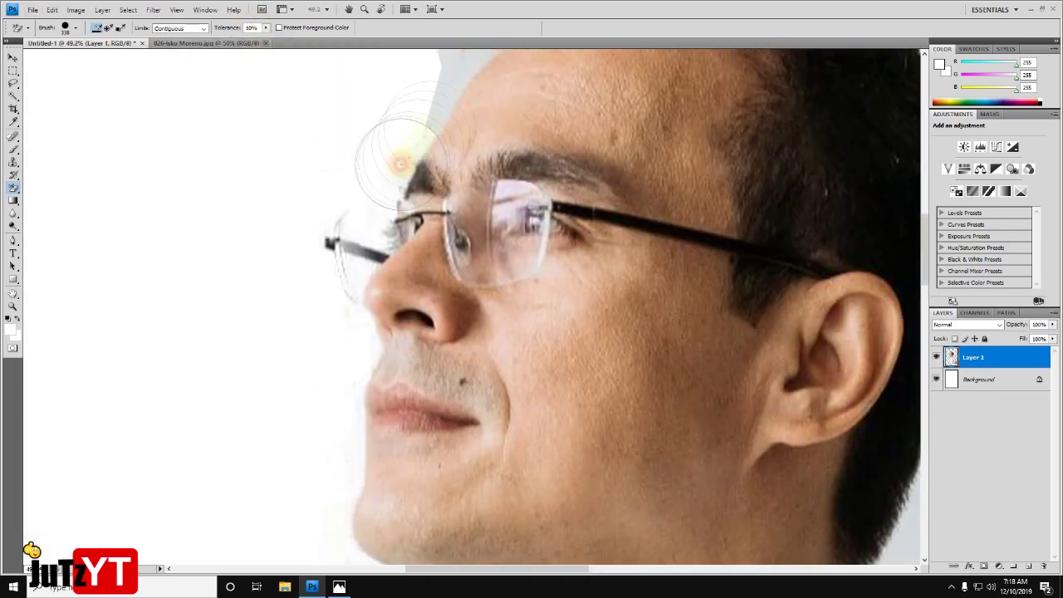
{"action": "scroll", "coordinate": [404, 155], "scroll_direction": "up", "scroll_amount": 2}
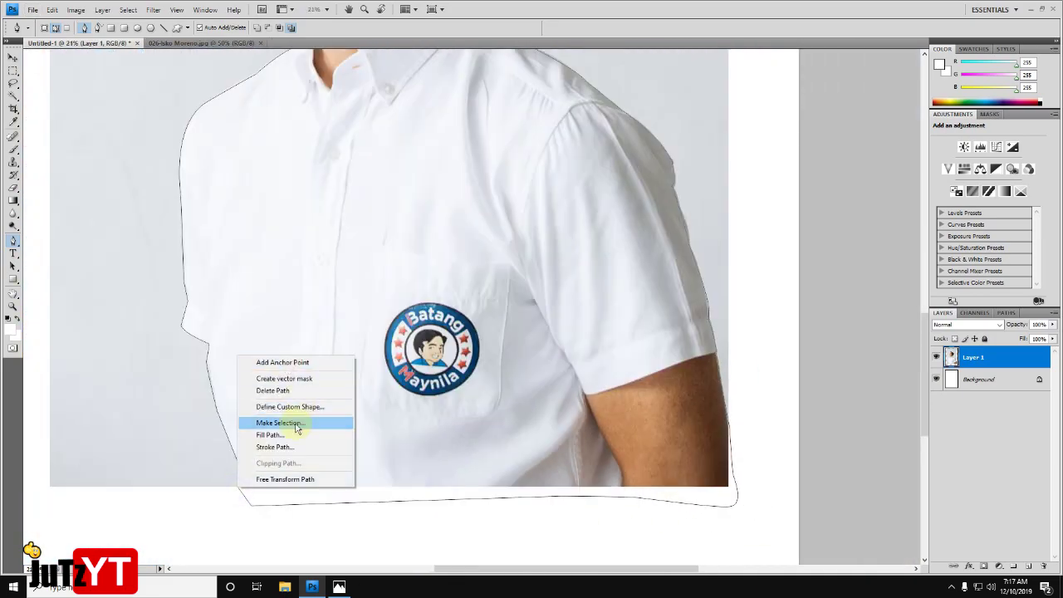
{"action": "left_click", "coordinate": [298, 423]}
{"action": "key", "text": "Return"}
{"action": "key", "text": "w"}
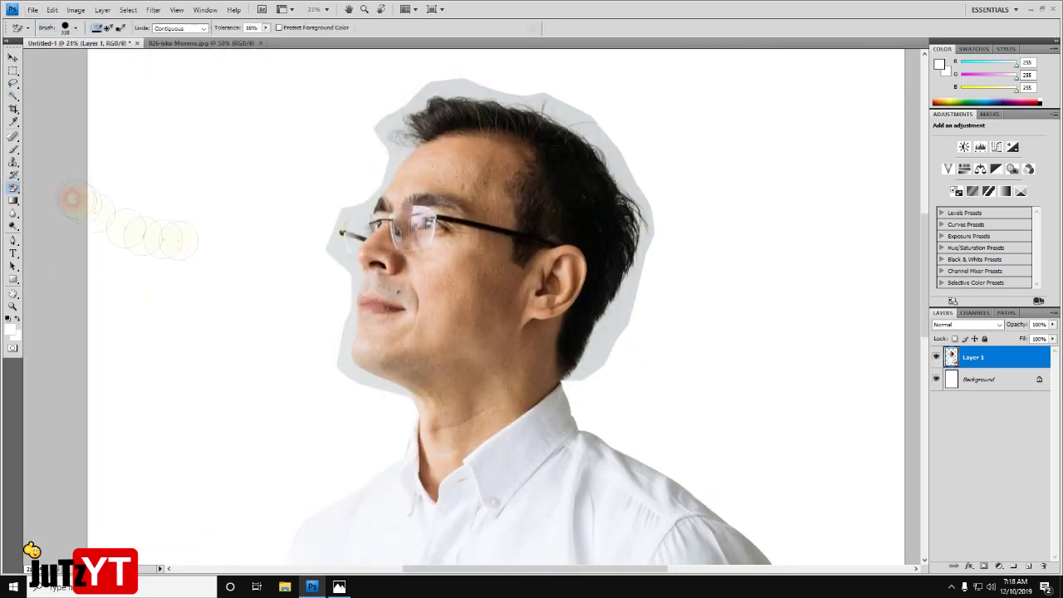
{"action": "scroll", "coordinate": [471, 411], "scroll_direction": "down", "scroll_amount": 1}
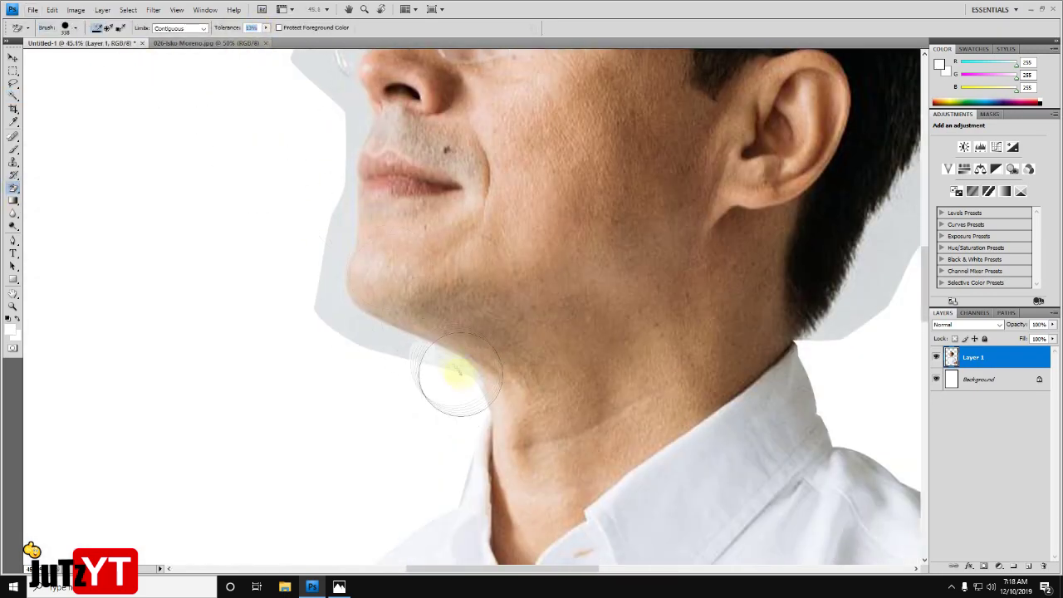
- Erase the grey background left of the chin and face, then above the hair with a larger brush
{"action": "left_click_drag", "start_coordinate": [468, 373], "coordinate": [337, 94]}
{"action": "scroll", "coordinate": [337, 95], "scroll_direction": "up", "scroll_amount": 5}
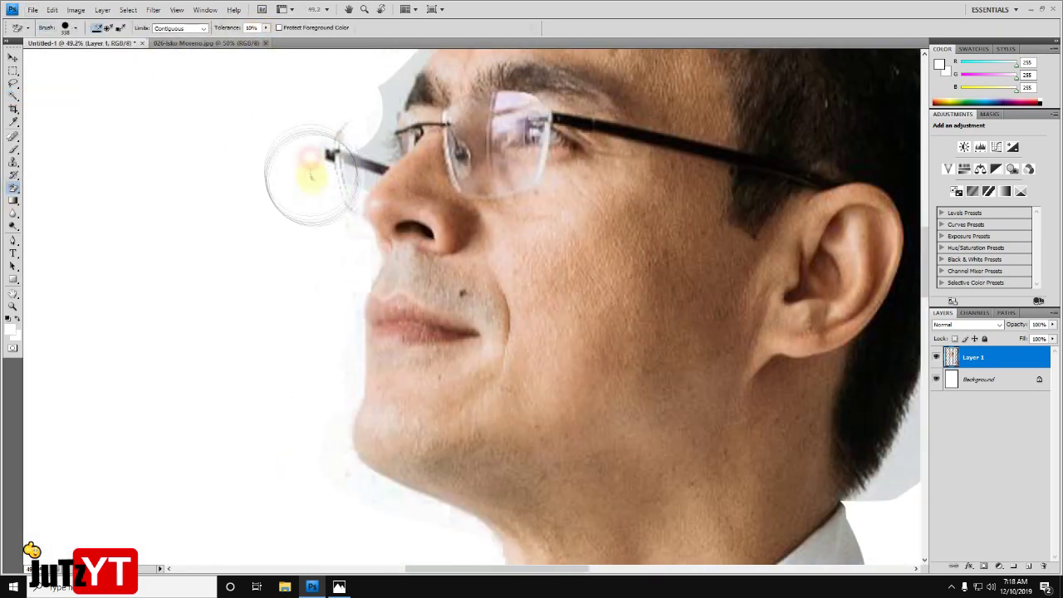
{"action": "scroll", "coordinate": [434, 107], "scroll_direction": "up", "scroll_amount": 5}
{"action": "right_click", "coordinate": [403, 142]}
{"action": "scroll", "coordinate": [451, 113], "scroll_direction": "up", "scroll_amount": 2}
{"action": "scroll", "coordinate": [422, 294], "scroll_direction": "down", "scroll_amount": 5}
{"action": "mouse_move", "coordinate": [505, 107]}
{"action": "left_mouse_down"}
{"action": "mouse_move", "coordinate": [570, 95]}
{"action": "mouse_move", "coordinate": [711, 118]}
{"action": "mouse_move", "coordinate": [855, 278]}
{"action": "left_mouse_up"}
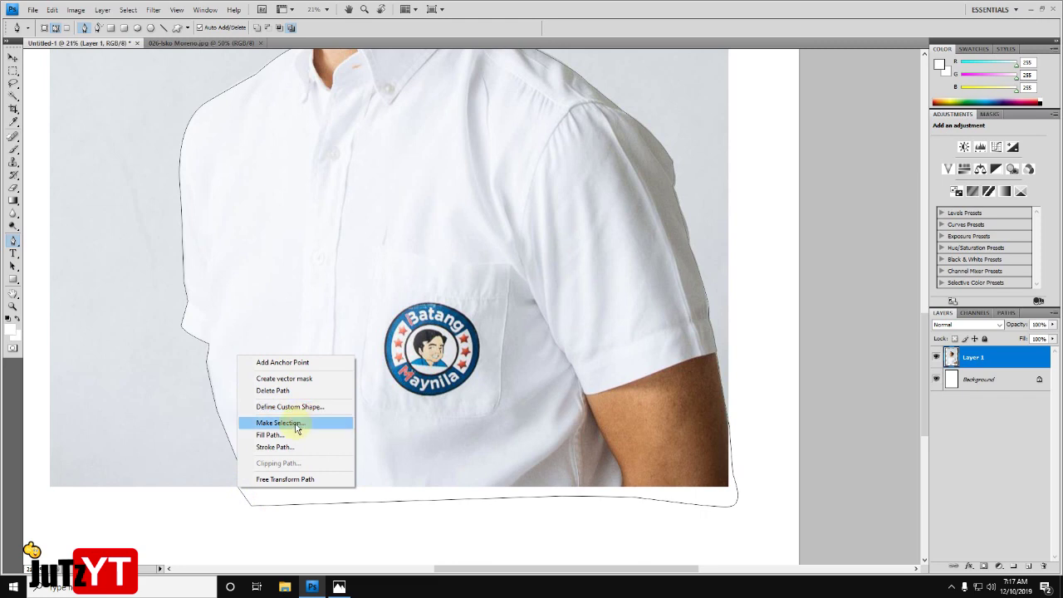
- Make a selection from the outline path with 0 feathering
{"action": "left_click", "coordinate": [297, 425]}
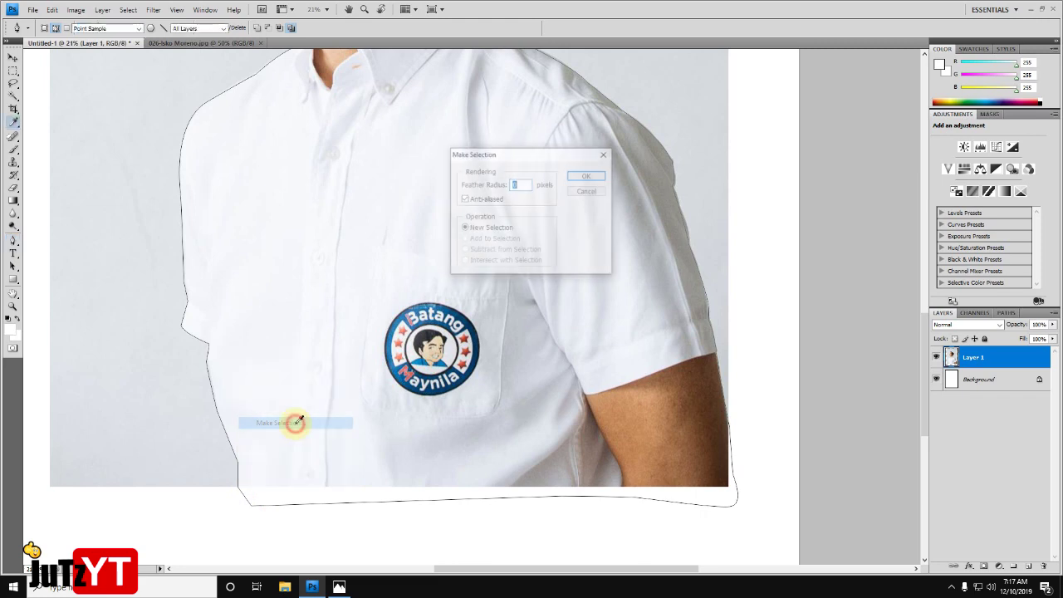
{"action": "left_click", "coordinate": [595, 176]}
{"action": "right_click", "coordinate": [578, 227]}
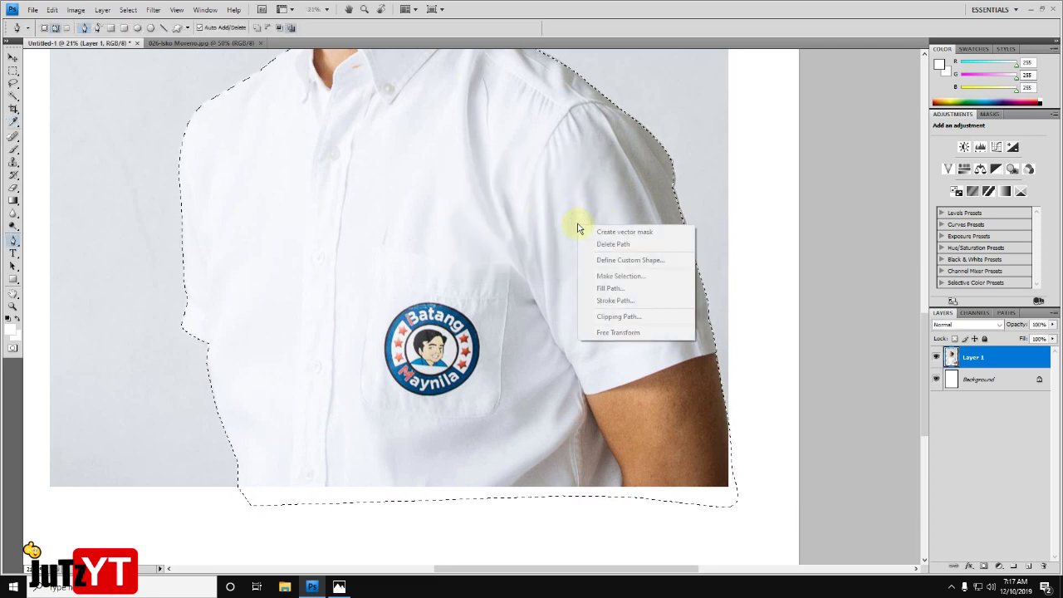
- Invert the selection and delete the grey background around the shirt to white
{"action": "left_click", "coordinate": [12, 98]}
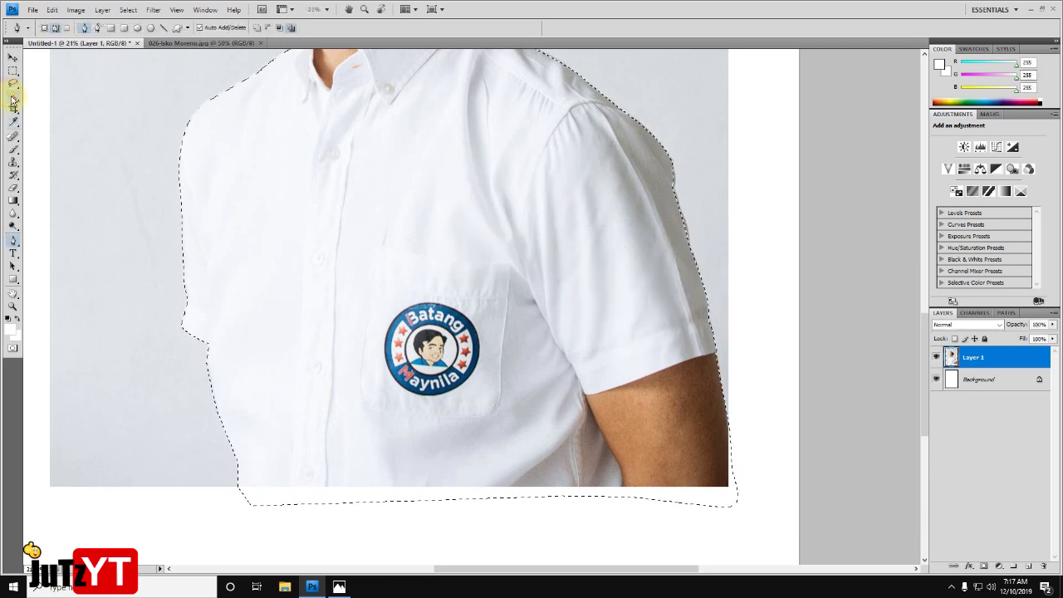
{"action": "right_click", "coordinate": [209, 158]}
{"action": "left_click", "coordinate": [285, 246]}
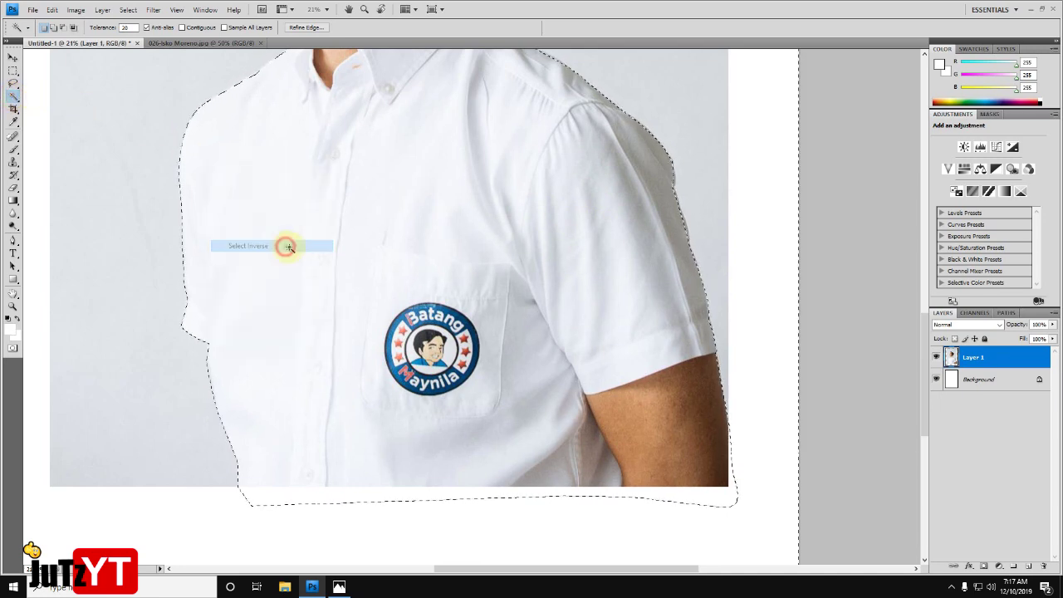
{"action": "left_click", "coordinate": [334, 275]}
{"action": "key", "text": "Delete"}
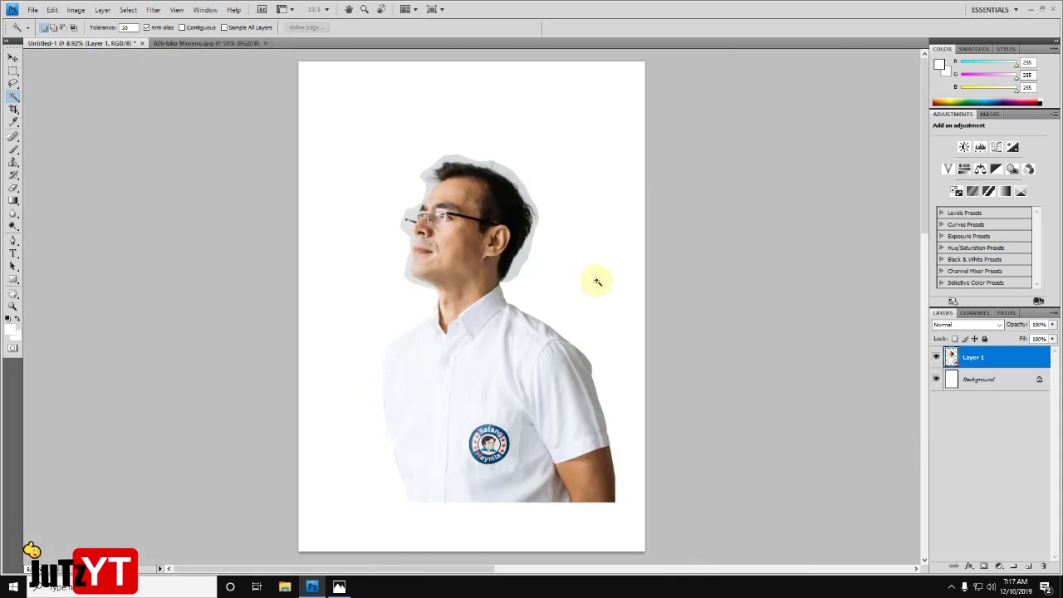
{"action": "scroll", "coordinate": [452, 217], "scroll_direction": "up", "scroll_amount": 2}
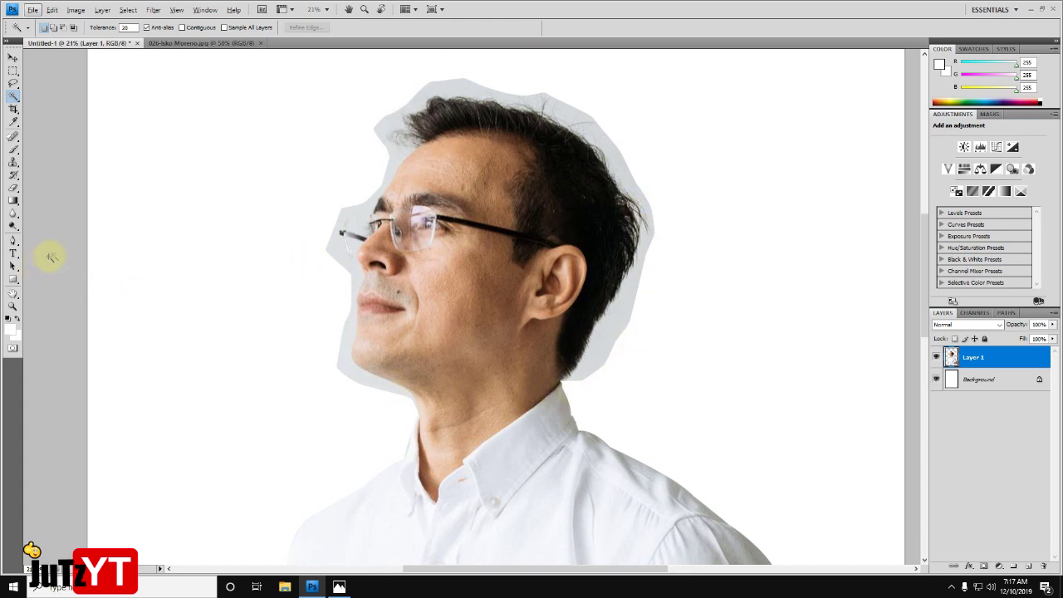
- Select the Background Eraser and set its brush size
{"action": "left_click", "coordinate": [15, 190]}
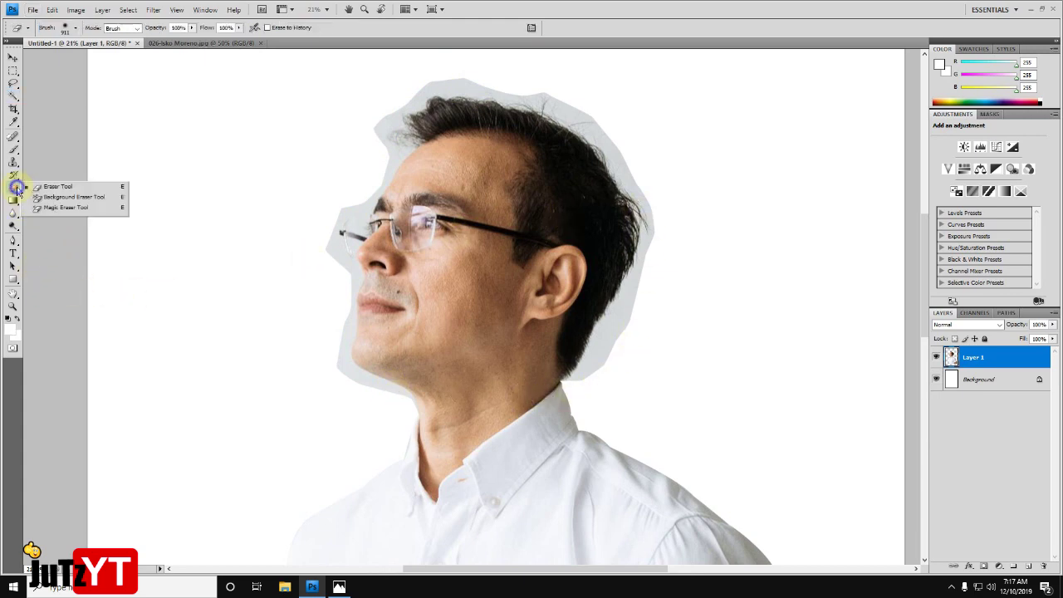
{"action": "left_click", "coordinate": [71, 198]}
{"action": "right_click", "coordinate": [318, 361]}
{"action": "left_click", "coordinate": [261, 341]}
{"action": "scroll", "coordinate": [427, 407], "scroll_direction": "up", "scroll_amount": 3}
{"action": "scroll", "coordinate": [449, 408], "scroll_direction": "up", "scroll_amount": 3}
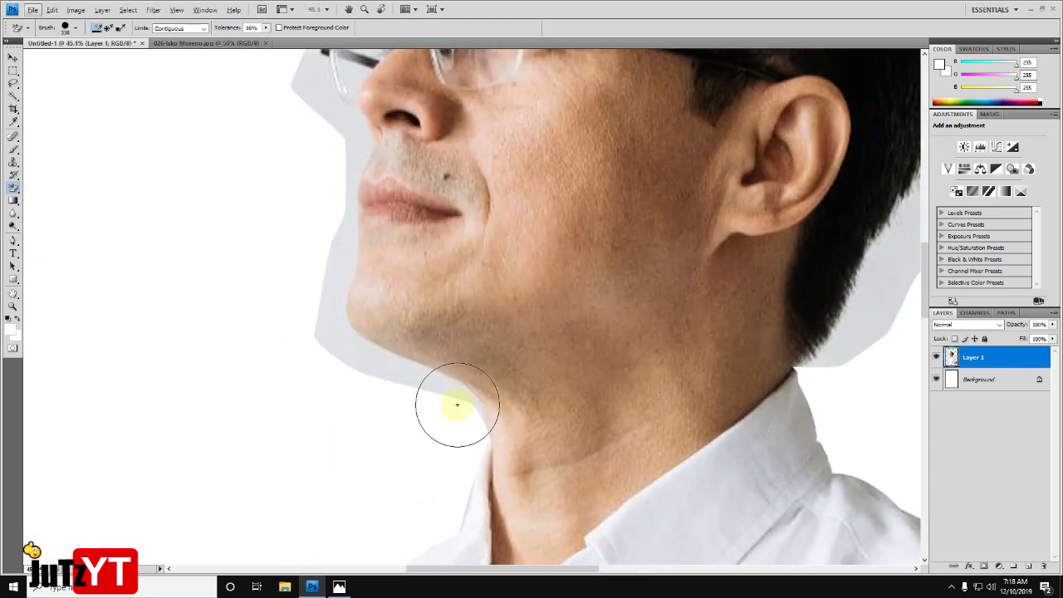
{"action": "scroll", "coordinate": [293, 101], "scroll_direction": "down", "scroll_amount": 1}
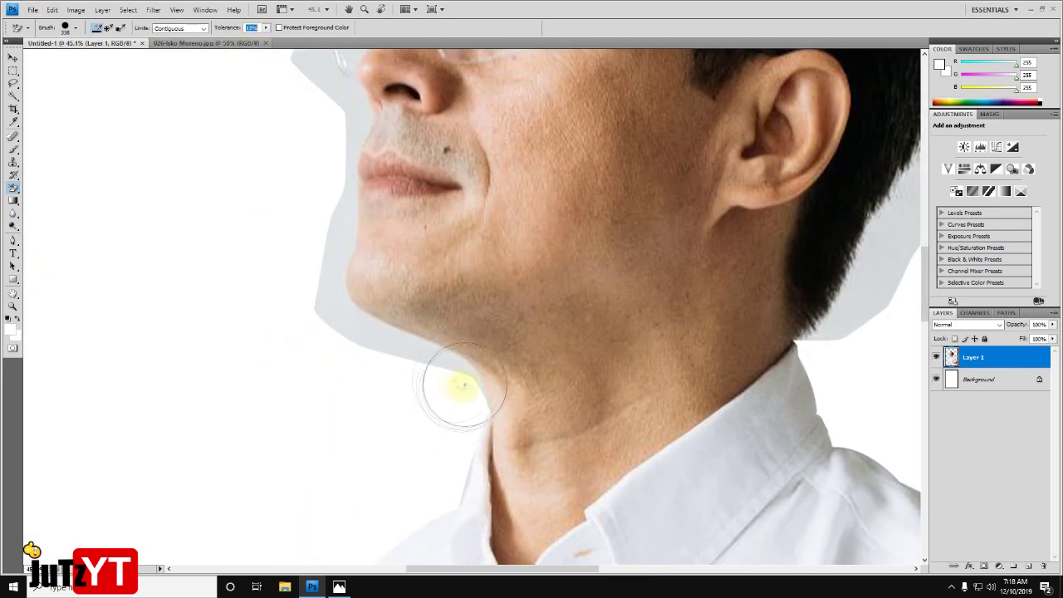
- Erase the remaining grey fringe left of the neck and around the face and hairline
{"action": "left_click_drag", "start_coordinate": [474, 391], "coordinate": [333, 90]}
{"action": "scroll", "coordinate": [333, 91], "scroll_direction": "up", "scroll_amount": 2}
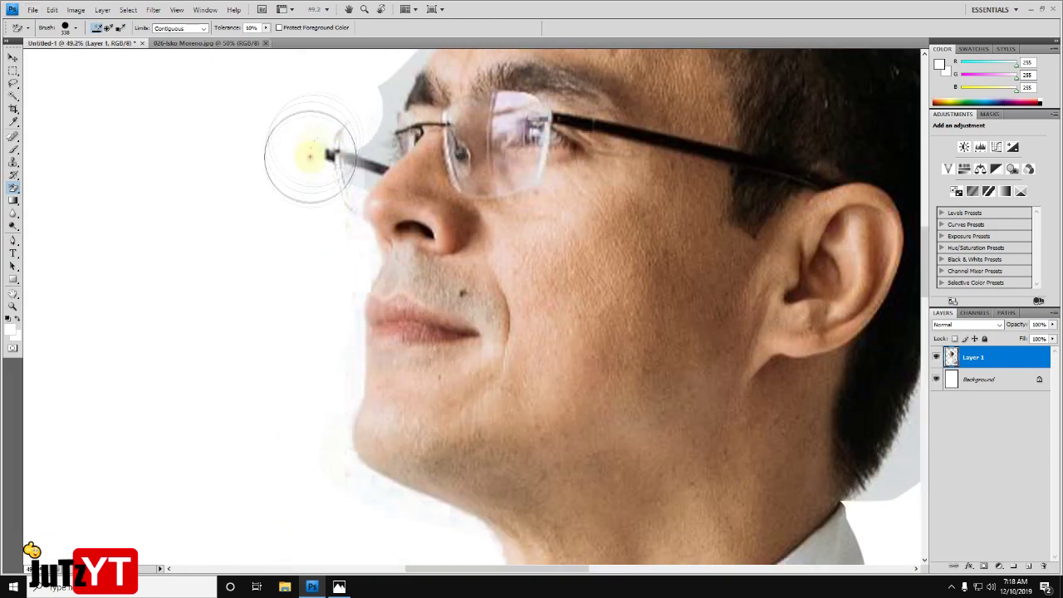
{"action": "scroll", "coordinate": [434, 108], "scroll_direction": "up", "scroll_amount": 1}
{"action": "scroll", "coordinate": [406, 144], "scroll_direction": "up", "scroll_amount": 2}
{"action": "left_click_drag", "start_coordinate": [406, 145], "coordinate": [439, 91]}
{"action": "scroll", "coordinate": [427, 280], "scroll_direction": "up", "scroll_amount": 1}
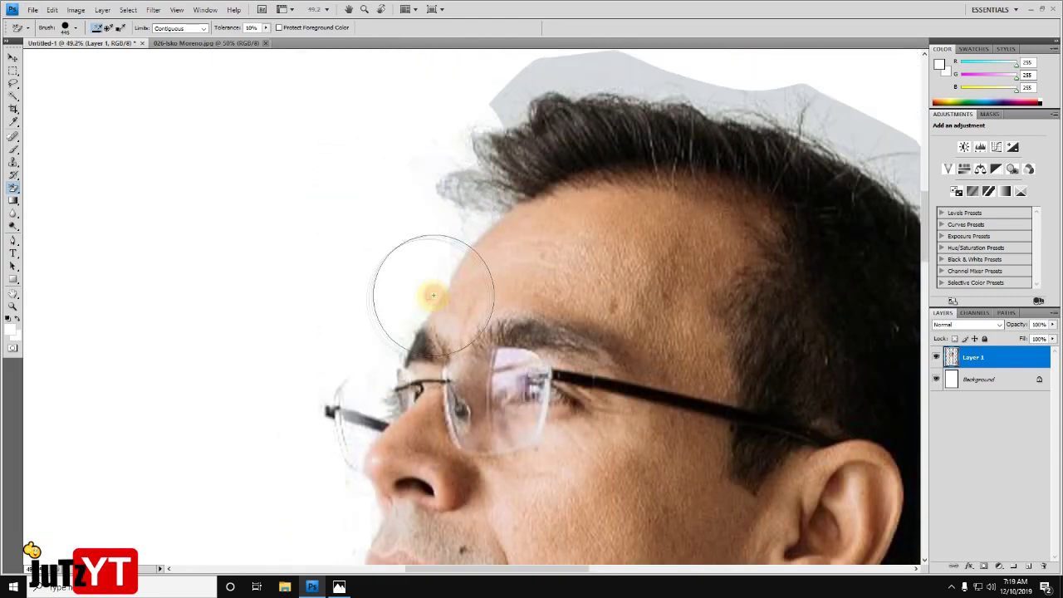
{"action": "scroll", "coordinate": [450, 130], "scroll_direction": "up", "scroll_amount": 2}
{"action": "scroll", "coordinate": [623, 136], "scroll_direction": "down", "scroll_amount": 2}
{"action": "scroll", "coordinate": [877, 404], "scroll_direction": "down", "scroll_amount": 2}
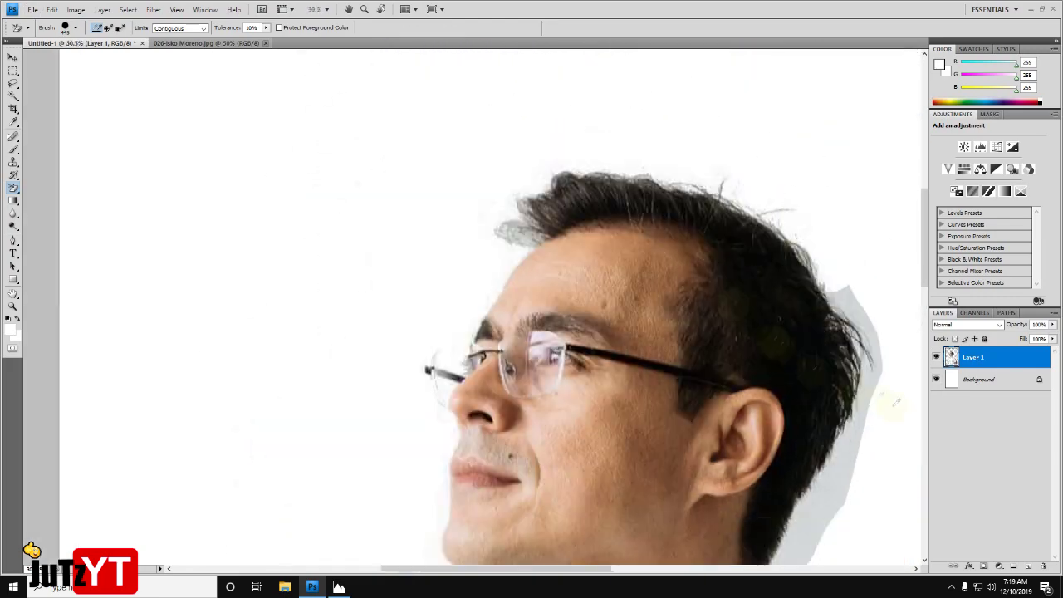
{"action": "scroll", "coordinate": [878, 379], "scroll_direction": "up", "scroll_amount": 3}
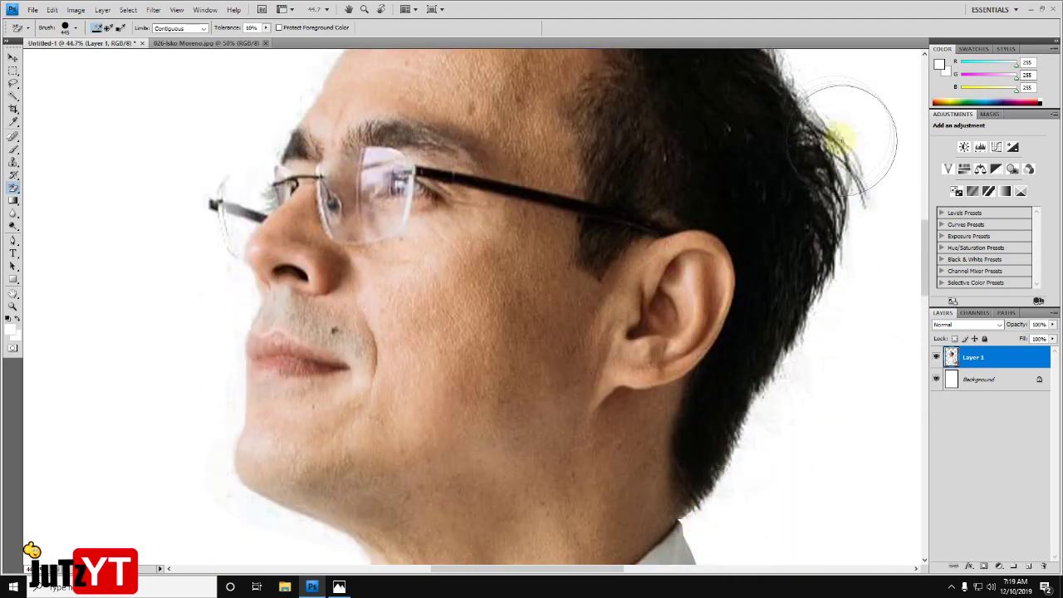
- Softly fade the shirt's bottom edge with the eraser and close the original source photo
{"action": "scroll", "coordinate": [842, 118], "scroll_direction": "down", "scroll_amount": 4}
{"action": "key", "text": "shift+e"}
{"action": "scroll", "coordinate": [542, 459], "scroll_direction": "up", "scroll_amount": 2}
{"action": "scroll", "coordinate": [344, 95], "scroll_direction": "up", "scroll_amount": 2}
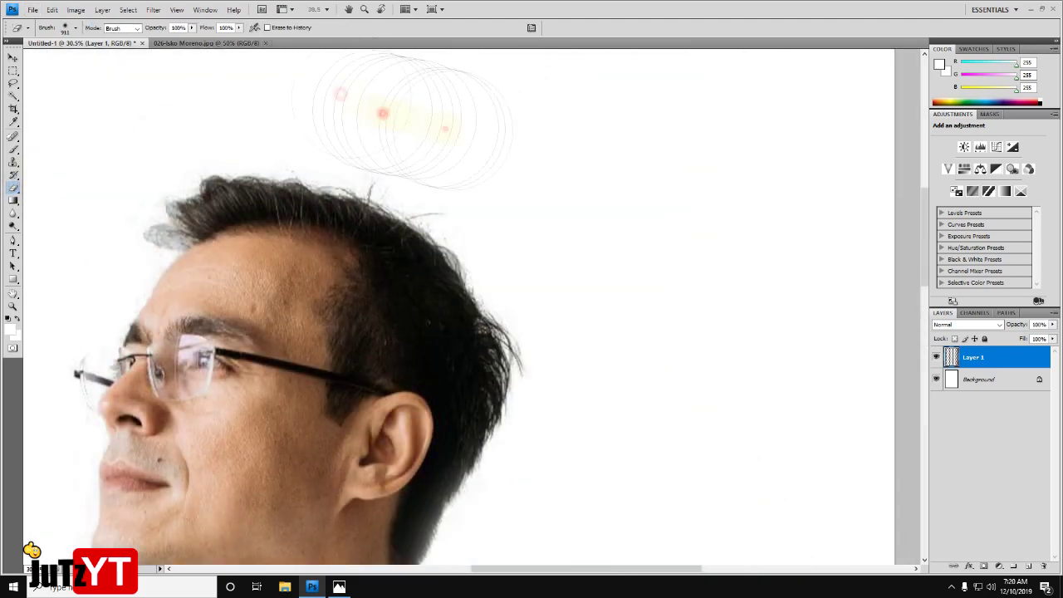
{"action": "scroll", "coordinate": [201, 237], "scroll_direction": "up", "scroll_amount": 1}
{"action": "scroll", "coordinate": [227, 421], "scroll_direction": "down", "scroll_amount": 1}
{"action": "scroll", "coordinate": [239, 427], "scroll_direction": "down", "scroll_amount": 5}
{"action": "scroll", "coordinate": [633, 340], "scroll_direction": "up", "scroll_amount": 2}
{"action": "mouse_move", "coordinate": [379, 510]}
{"action": "left_mouse_down"}
{"action": "mouse_move", "coordinate": [498, 510]}
{"action": "mouse_move", "coordinate": [704, 457]}
{"action": "left_mouse_up"}
{"action": "scroll", "coordinate": [676, 502], "scroll_direction": "down", "scroll_amount": 2}
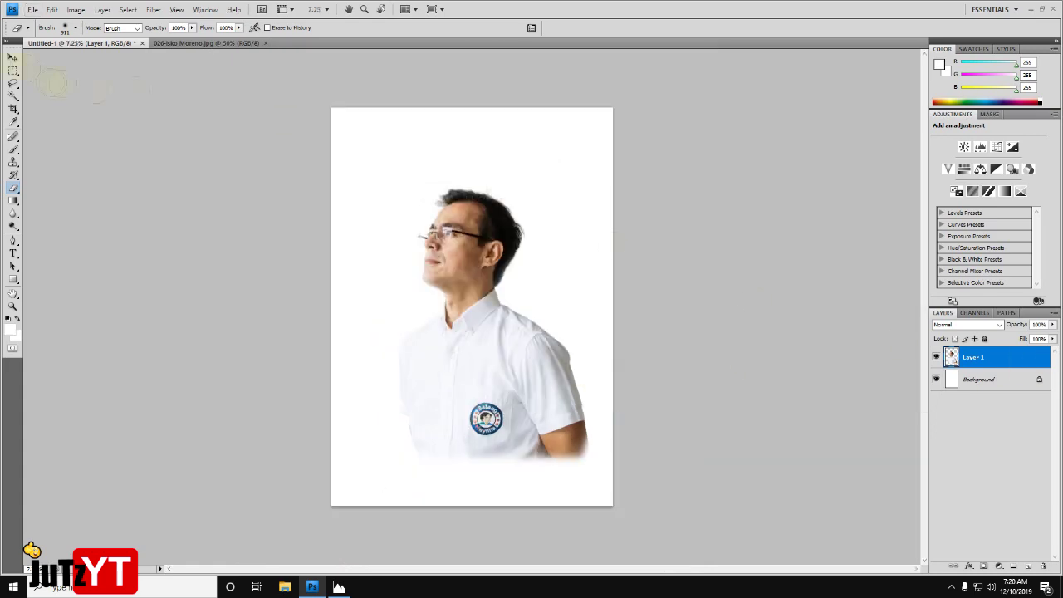
{"action": "key", "text": "v"}
{"action": "left_click", "coordinate": [241, 43]}
- Convert the image to CMYK, preview each ink channel, and split the channels apart
{"action": "left_click", "coordinate": [75, 9]}
{"action": "left_click", "coordinate": [274, 72]}
{"action": "left_click", "coordinate": [504, 221]}
{"action": "left_click", "coordinate": [975, 312]}
{"action": "left_click", "coordinate": [936, 349]}
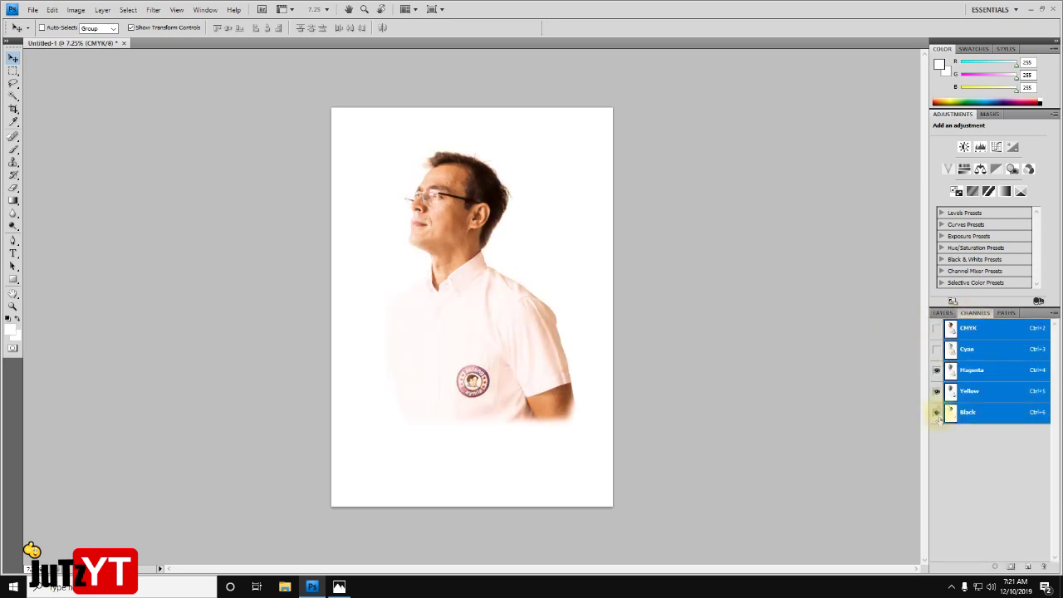
{"action": "left_click", "coordinate": [936, 370]}
{"action": "left_click", "coordinate": [936, 390]}
{"action": "left_click", "coordinate": [937, 328]}
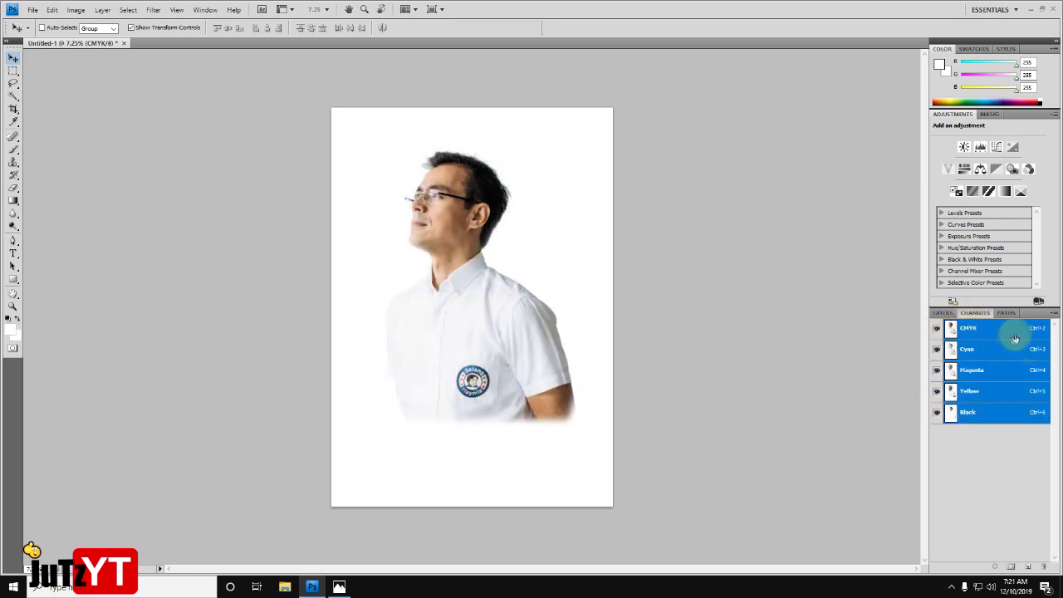
{"action": "left_click", "coordinate": [1053, 312]}
{"action": "left_click", "coordinate": [996, 393]}
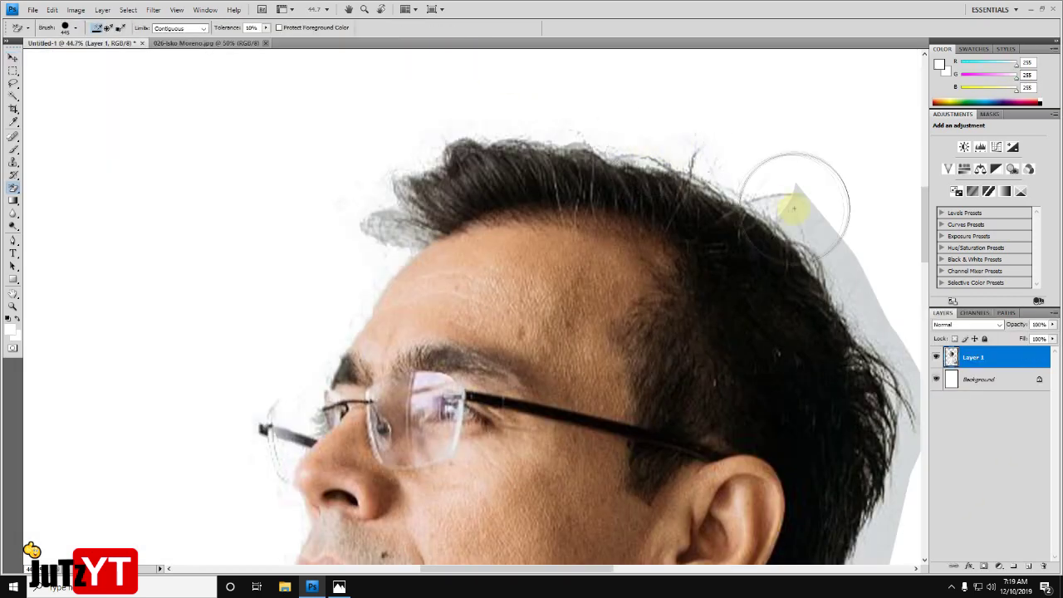
- Fade the shirt's bottom edge again with the plain eraser and deselect Layer 1
{"action": "scroll", "coordinate": [830, 238], "scroll_direction": "down", "scroll_amount": 3}
{"action": "scroll", "coordinate": [332, 510], "scroll_direction": "down", "scroll_amount": 3}
{"action": "scroll", "coordinate": [700, 510], "scroll_direction": "down", "scroll_amount": 2}
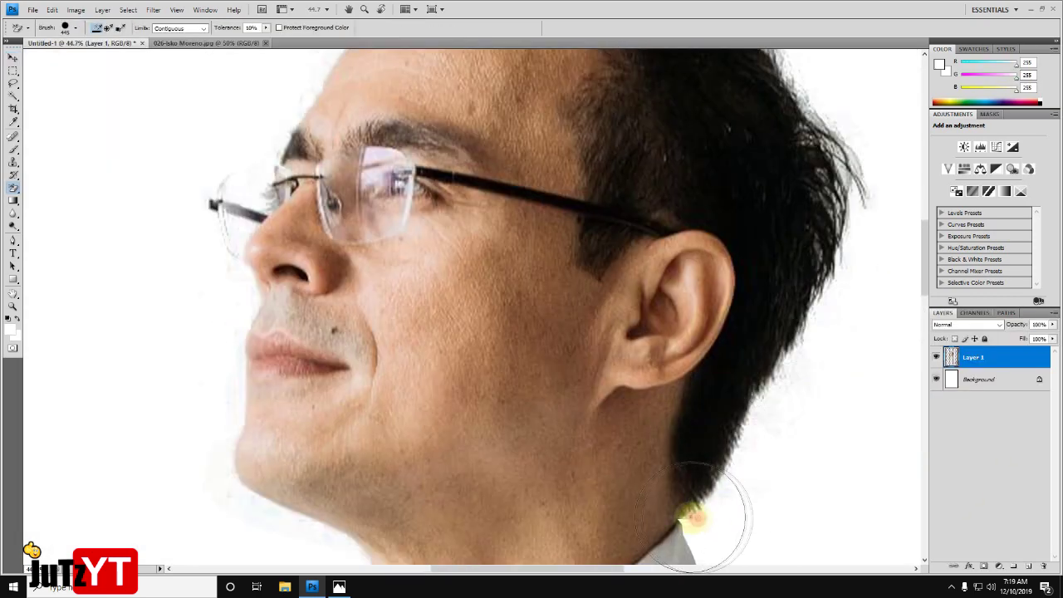
{"action": "scroll", "coordinate": [863, 145], "scroll_direction": "down", "scroll_amount": 5}
{"action": "key", "text": "shift+e"}
{"action": "scroll", "coordinate": [573, 498], "scroll_direction": "up", "scroll_amount": 4}
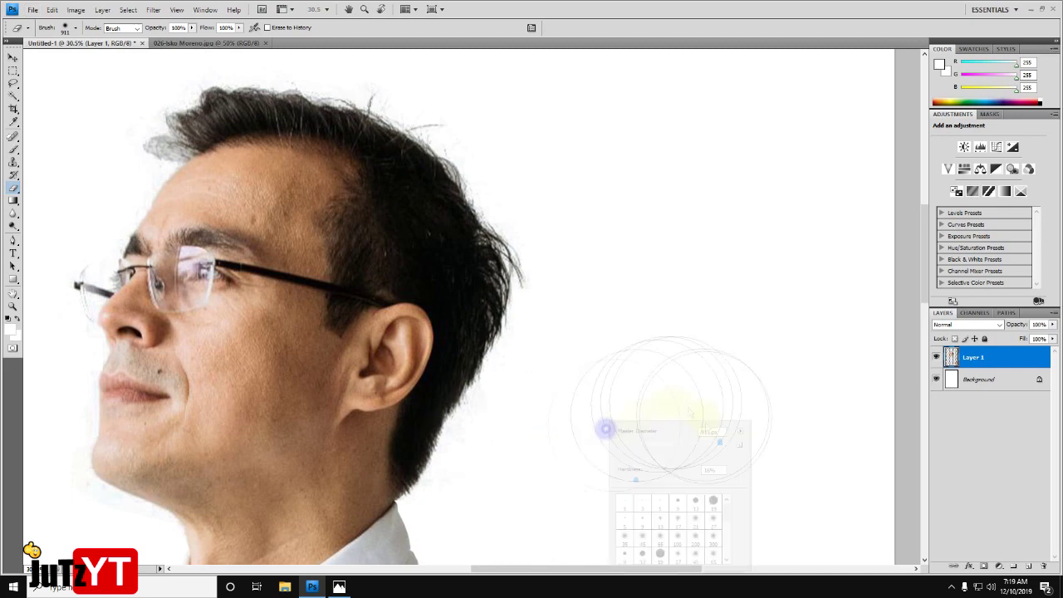
{"action": "scroll", "coordinate": [130, 119], "scroll_direction": "up", "scroll_amount": 2}
{"action": "scroll", "coordinate": [225, 332], "scroll_direction": "down", "scroll_amount": 2}
{"action": "scroll", "coordinate": [202, 439], "scroll_direction": "down", "scroll_amount": 2}
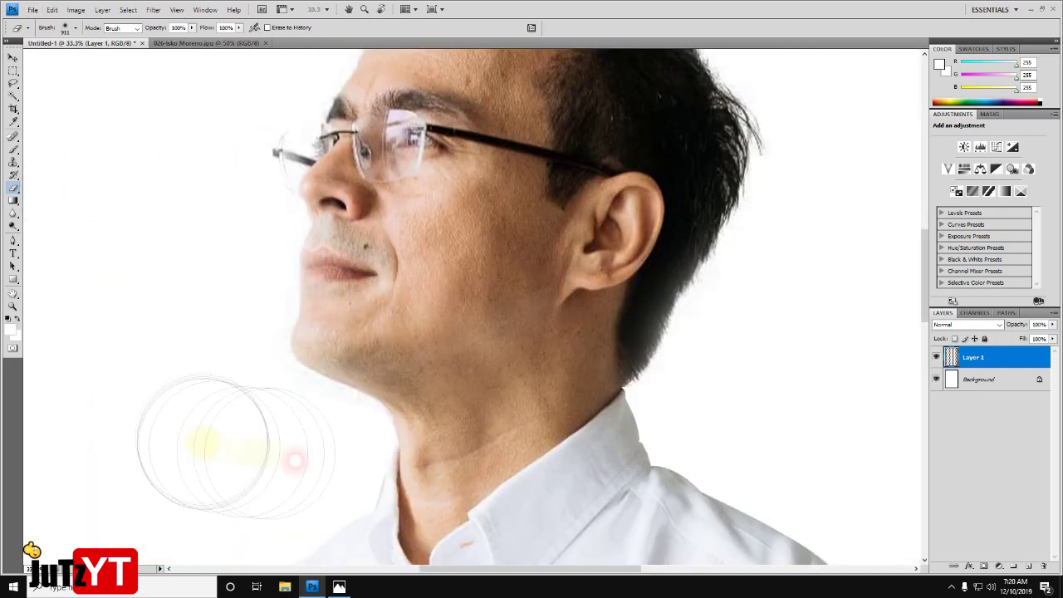
{"action": "scroll", "coordinate": [588, 356], "scroll_direction": "down", "scroll_amount": 3}
{"action": "left_click_drag", "start_coordinate": [390, 510], "coordinate": [636, 504]}
{"action": "left_click", "coordinate": [970, 488]}
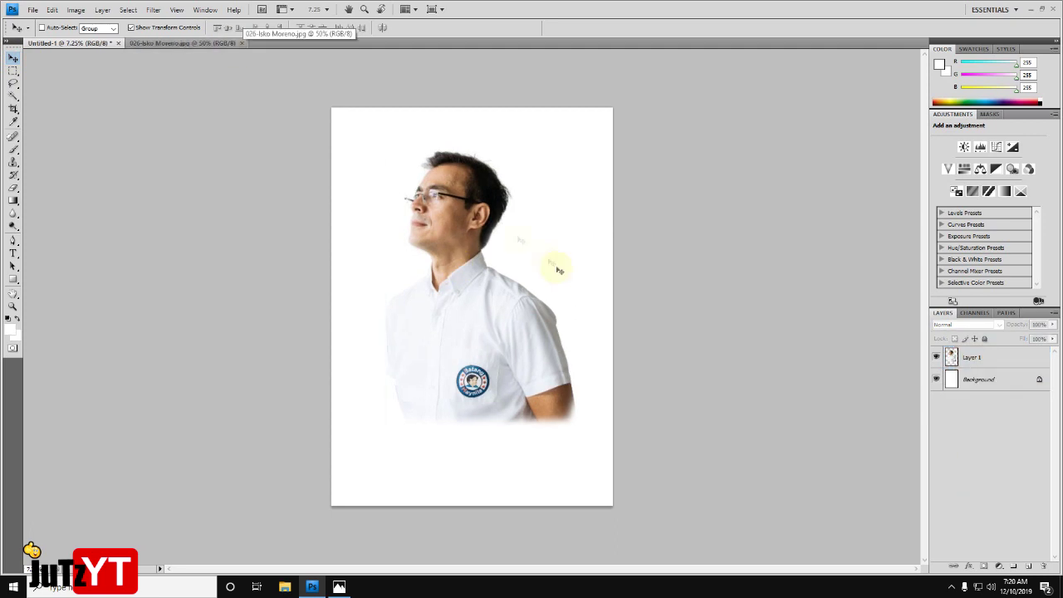
- Flatten and convert the image to CMYK, previewing individual ink channels before restoring all
{"action": "left_click", "coordinate": [75, 9]}
{"action": "left_click", "coordinate": [225, 66]}
{"action": "left_click", "coordinate": [486, 218]}
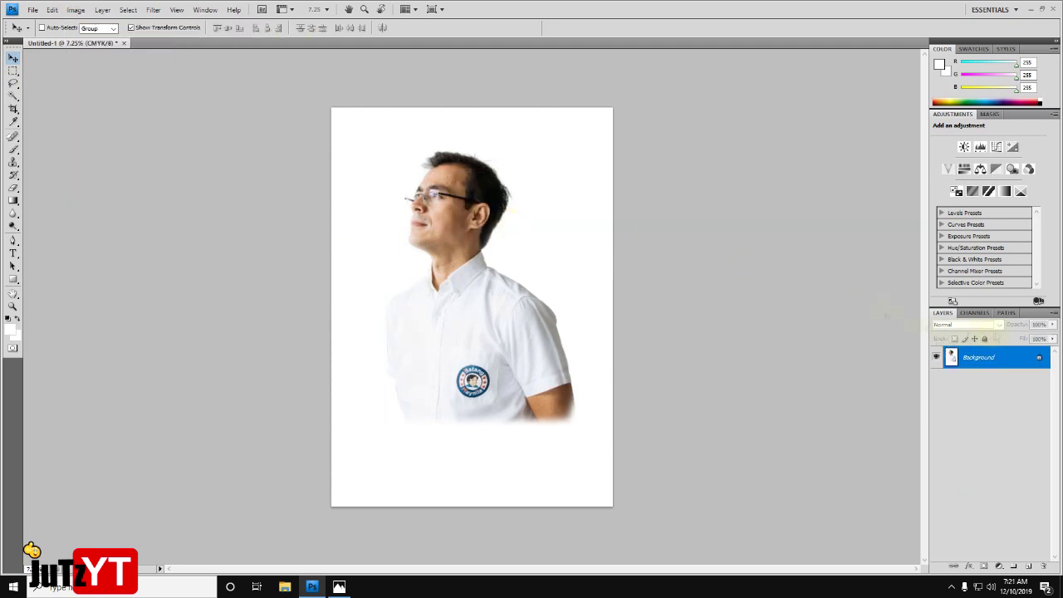
{"action": "left_click", "coordinate": [974, 312]}
{"action": "left_click", "coordinate": [937, 348]}
{"action": "left_click", "coordinate": [936, 370]}
{"action": "left_click", "coordinate": [937, 391]}
{"action": "left_click", "coordinate": [936, 349]}
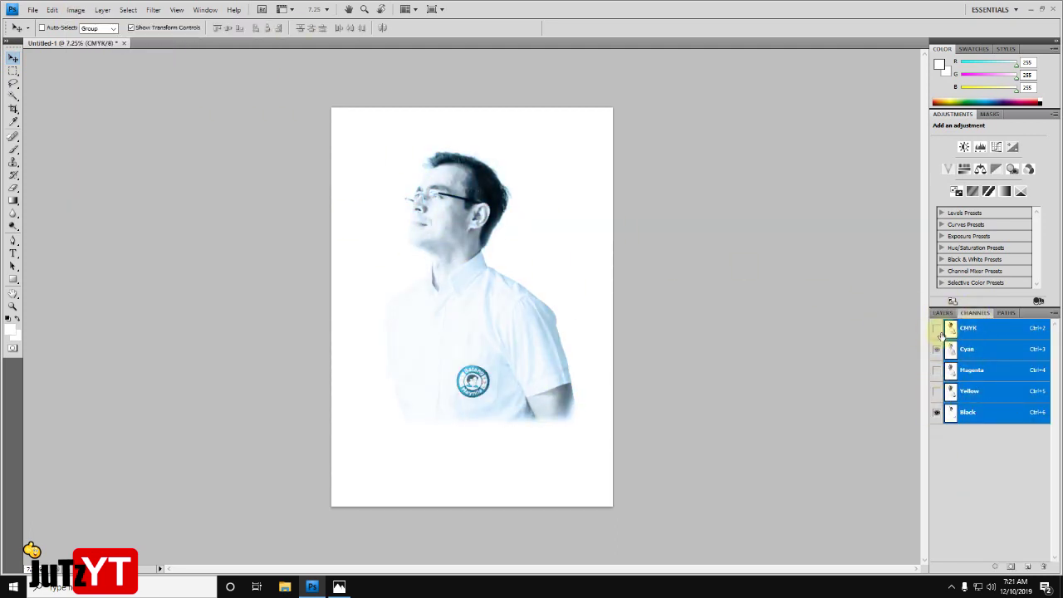
{"action": "left_click", "coordinate": [980, 332]}
- Split the channels into documents and start a Halftone Screen bitmap conversion of Untitled-1_C
{"action": "left_click", "coordinate": [1055, 314]}
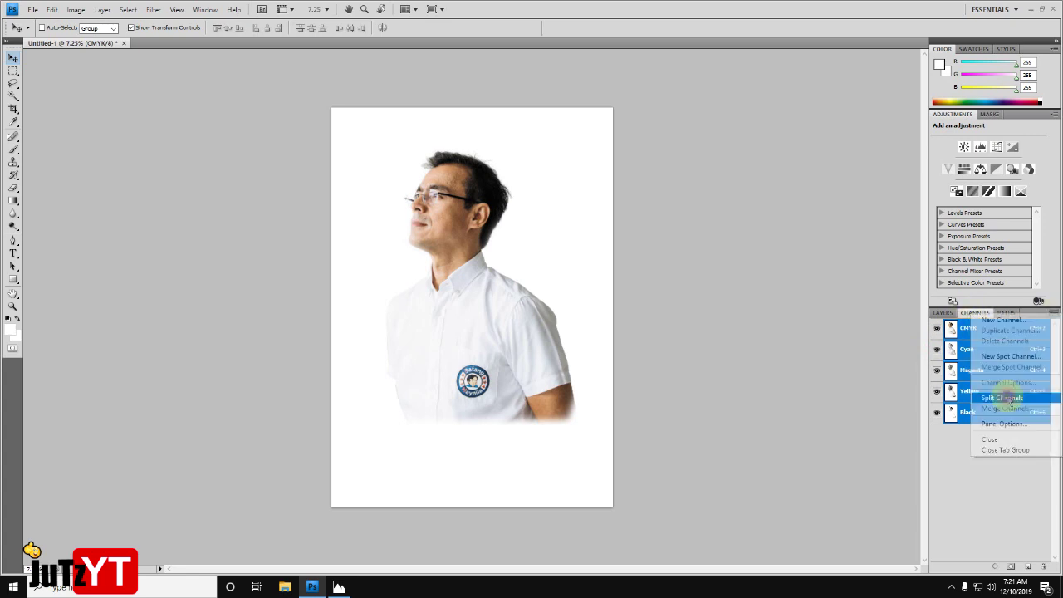
{"action": "left_click", "coordinate": [996, 400]}
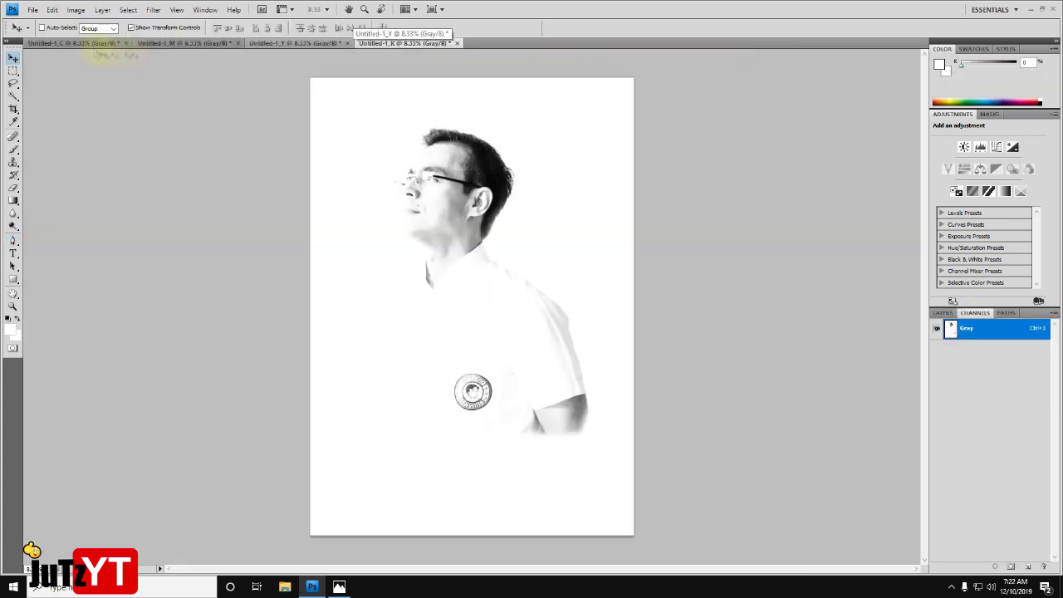
{"action": "left_click", "coordinate": [93, 43]}
{"action": "left_click", "coordinate": [76, 9]}
{"action": "left_click", "coordinate": [224, 25]}
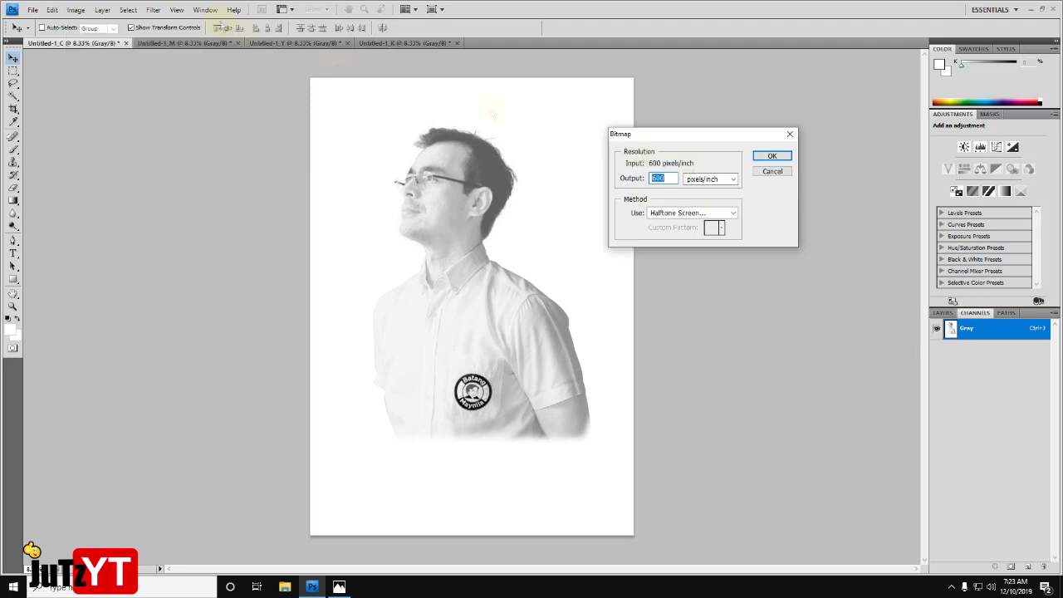
{"action": "left_click", "coordinate": [698, 211]}
{"action": "left_click", "coordinate": [698, 241]}
{"action": "left_click", "coordinate": [766, 156]}
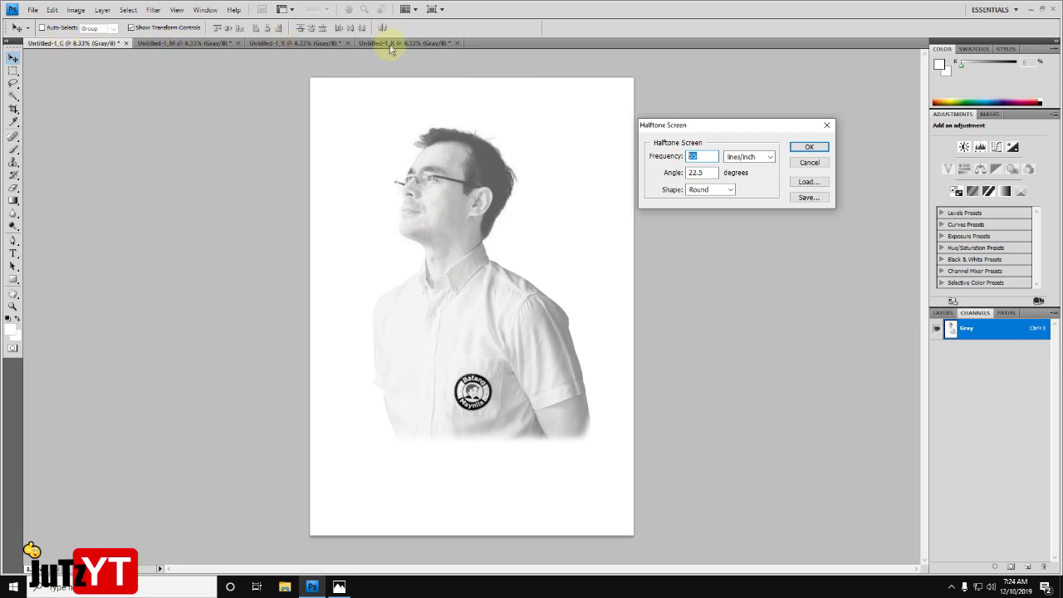
{"action": "left_click", "coordinate": [710, 189]}
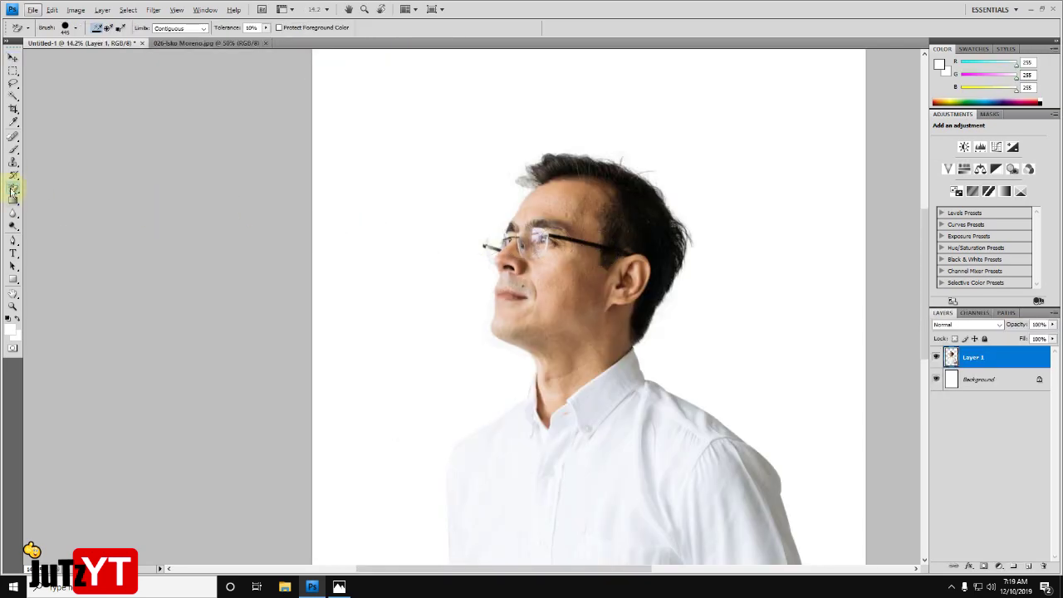
- Switch to the Eraser Tool and set a fully soft 0% hardness brush
{"action": "right_click", "coordinate": [16, 191]}
{"action": "left_click", "coordinate": [38, 183]}
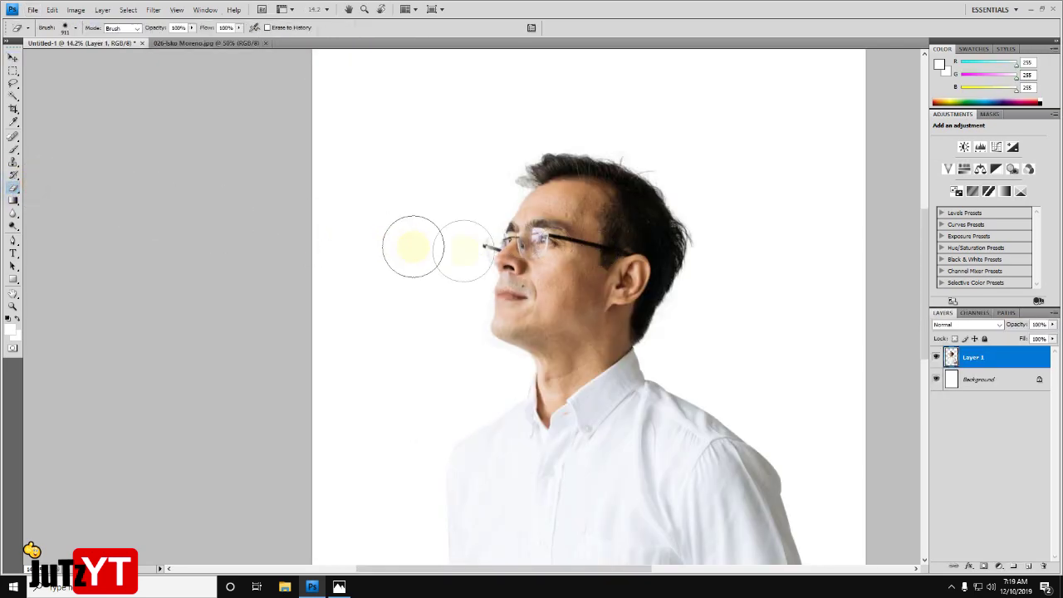
{"action": "scroll", "coordinate": [864, 216], "scroll_direction": "up", "scroll_amount": 3}
{"action": "left_click_drag", "start_coordinate": [515, 502], "coordinate": [542, 461]}
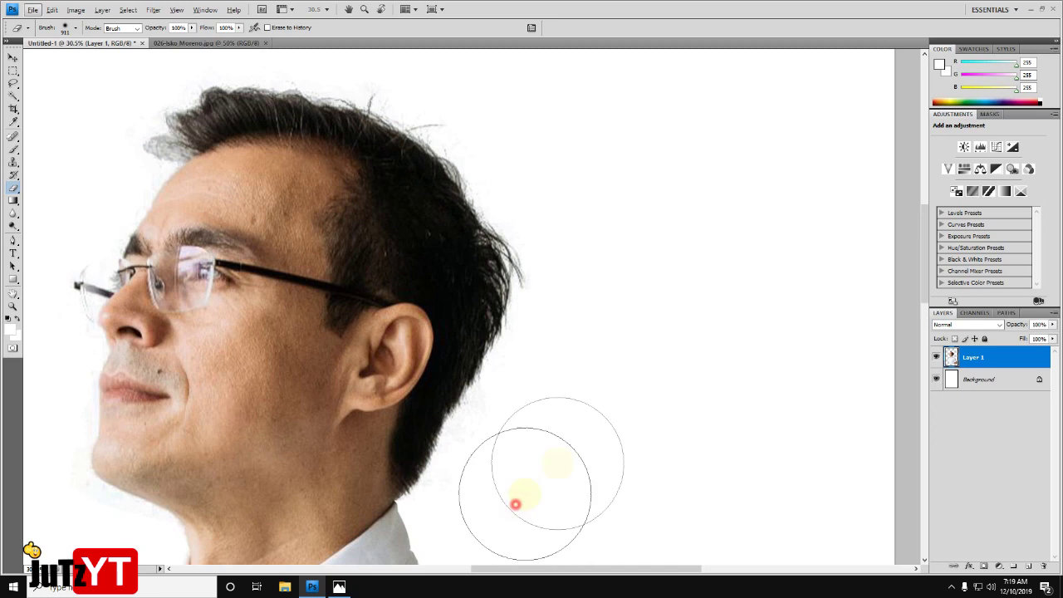
{"action": "right_click", "coordinate": [605, 429]}
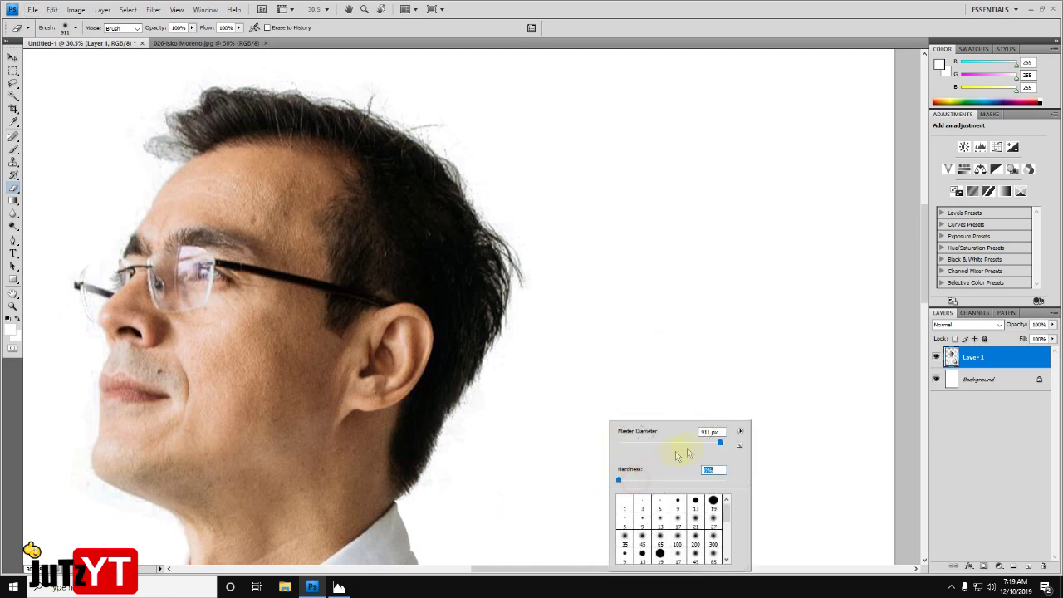
{"action": "key", "text": "Return"}
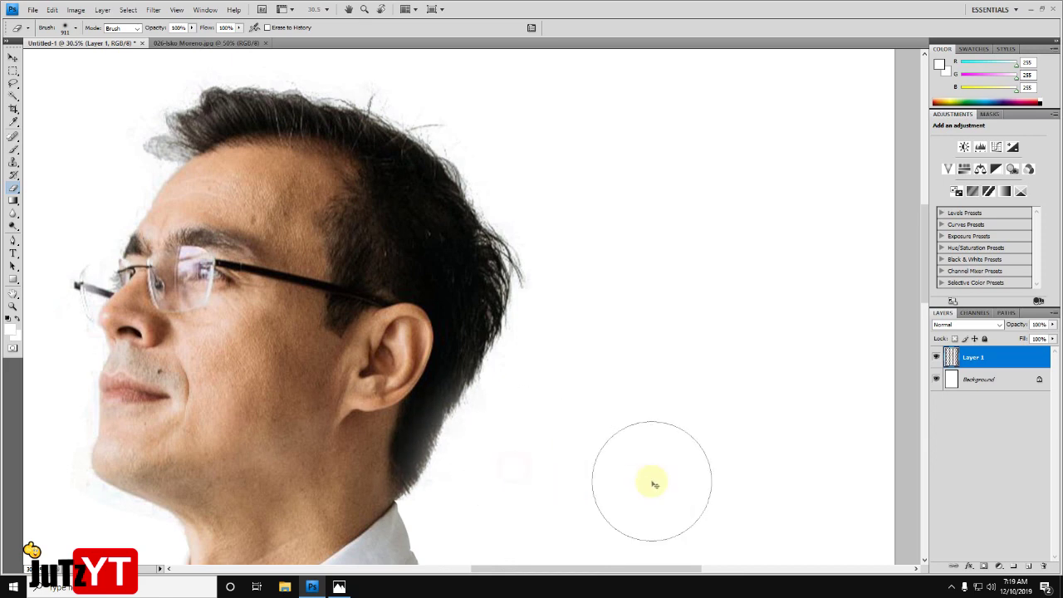
- Erase stray fringe pixels behind the head, above the hair, and beside the face and chin
{"action": "left_click_drag", "start_coordinate": [529, 498], "coordinate": [511, 107]}
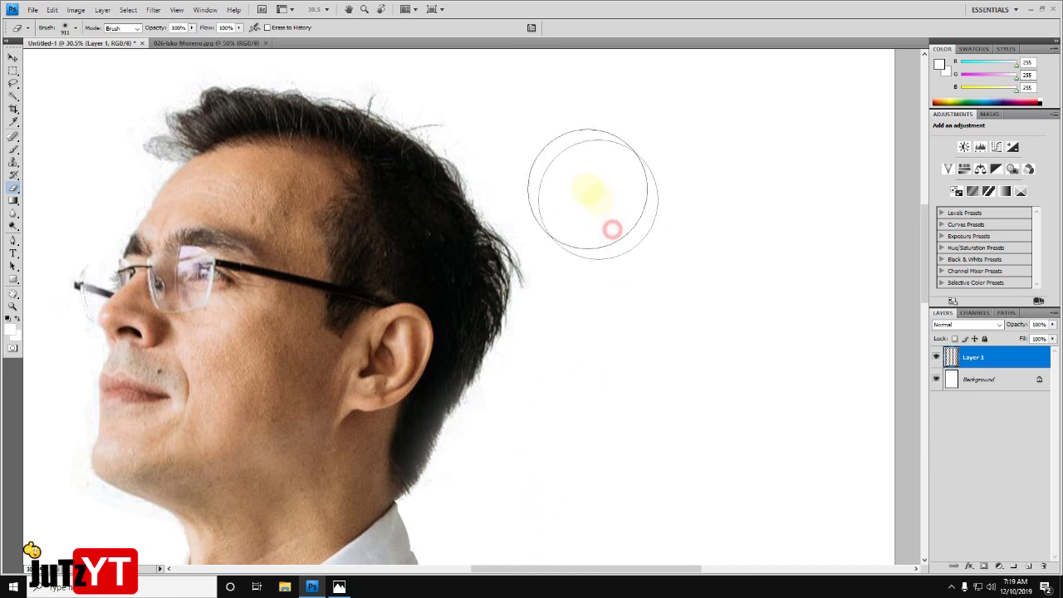
{"action": "scroll", "coordinate": [581, 137], "scroll_direction": "up", "scroll_amount": 3}
{"action": "mouse_move", "coordinate": [524, 119]}
{"action": "left_mouse_down"}
{"action": "mouse_move", "coordinate": [393, 115]}
{"action": "mouse_move", "coordinate": [79, 174]}
{"action": "left_mouse_up"}
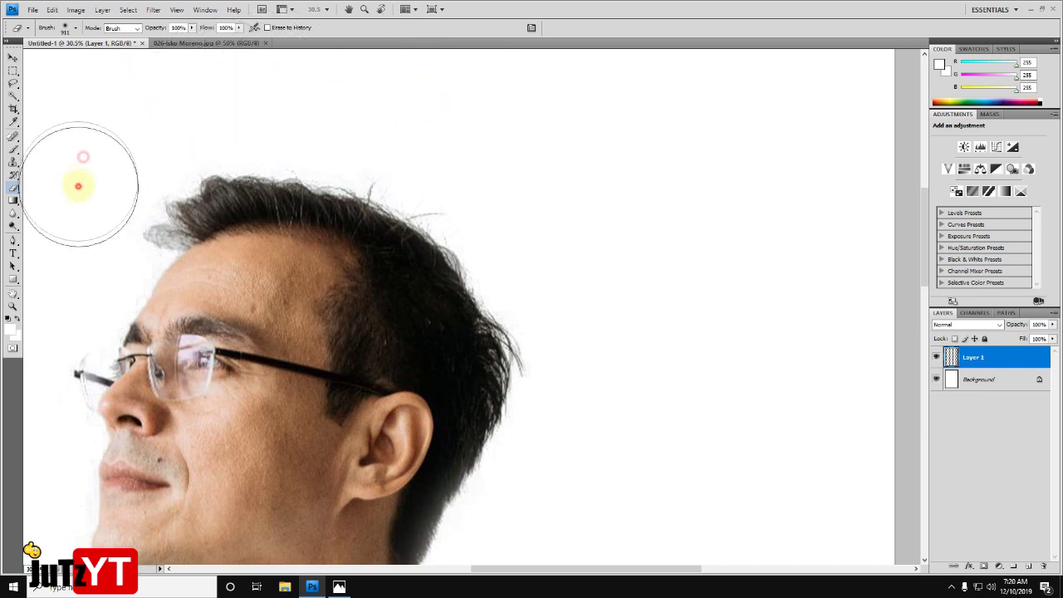
{"action": "scroll", "coordinate": [510, 135], "scroll_direction": "down", "scroll_amount": 2}
{"action": "scroll", "coordinate": [147, 273], "scroll_direction": "left", "scroll_amount": 3}
{"action": "scroll", "coordinate": [152, 249], "scroll_direction": "up", "scroll_amount": 1}
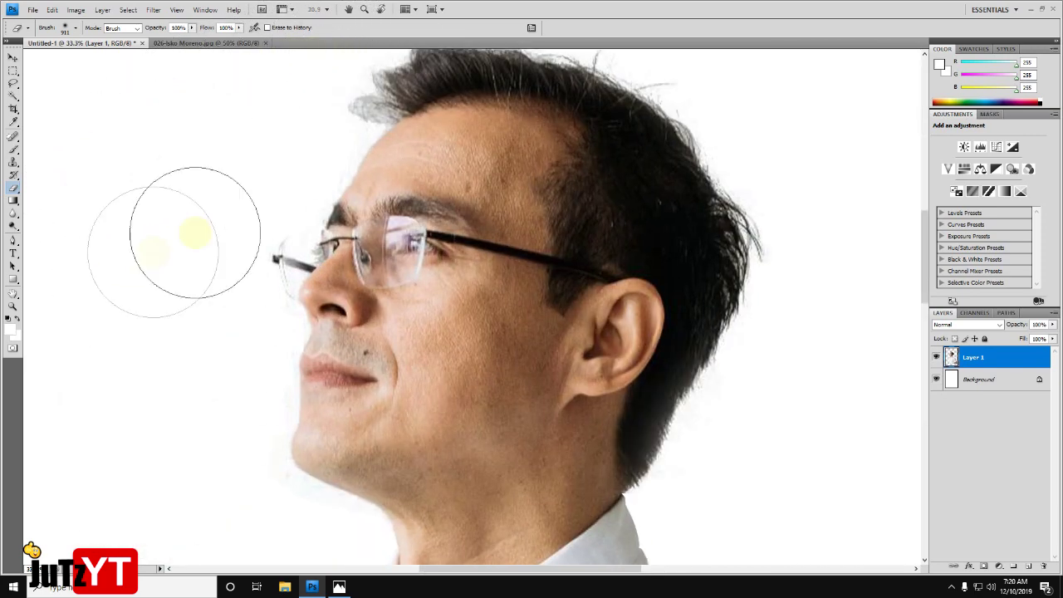
{"action": "left_click_drag", "start_coordinate": [238, 157], "coordinate": [226, 351]}
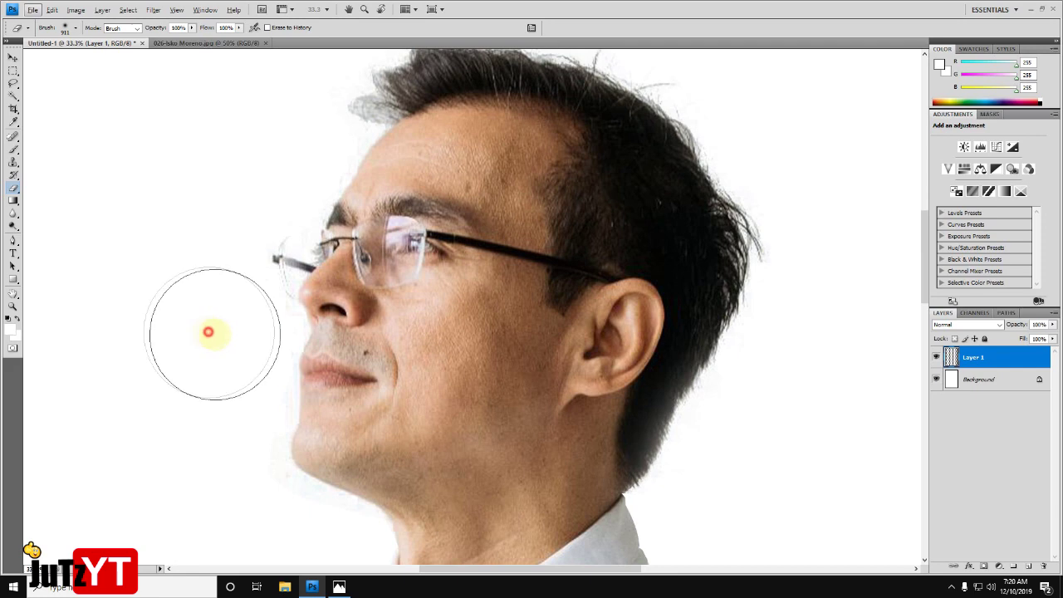
{"action": "left_click_drag", "start_coordinate": [227, 352], "coordinate": [198, 469]}
{"action": "scroll", "coordinate": [207, 357], "scroll_direction": "down", "scroll_amount": 3}
{"action": "left_click_drag", "start_coordinate": [191, 397], "coordinate": [294, 460]}
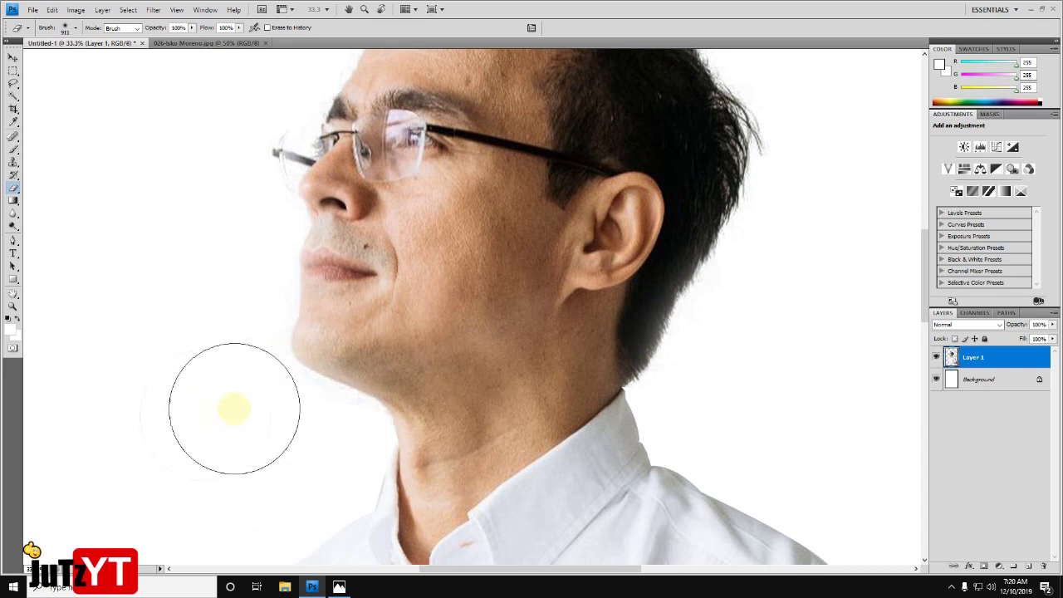
- Fade the bottom of the shirt and arm softly into white
{"action": "scroll", "coordinate": [284, 400], "scroll_direction": "down", "scroll_amount": 2}
{"action": "scroll", "coordinate": [285, 401], "scroll_direction": "down", "scroll_amount": 2}
{"action": "scroll", "coordinate": [610, 274], "scroll_direction": "down", "scroll_amount": 2}
{"action": "scroll", "coordinate": [610, 258], "scroll_direction": "down", "scroll_amount": 2}
{"action": "scroll", "coordinate": [389, 553], "scroll_direction": "up", "scroll_amount": 2}
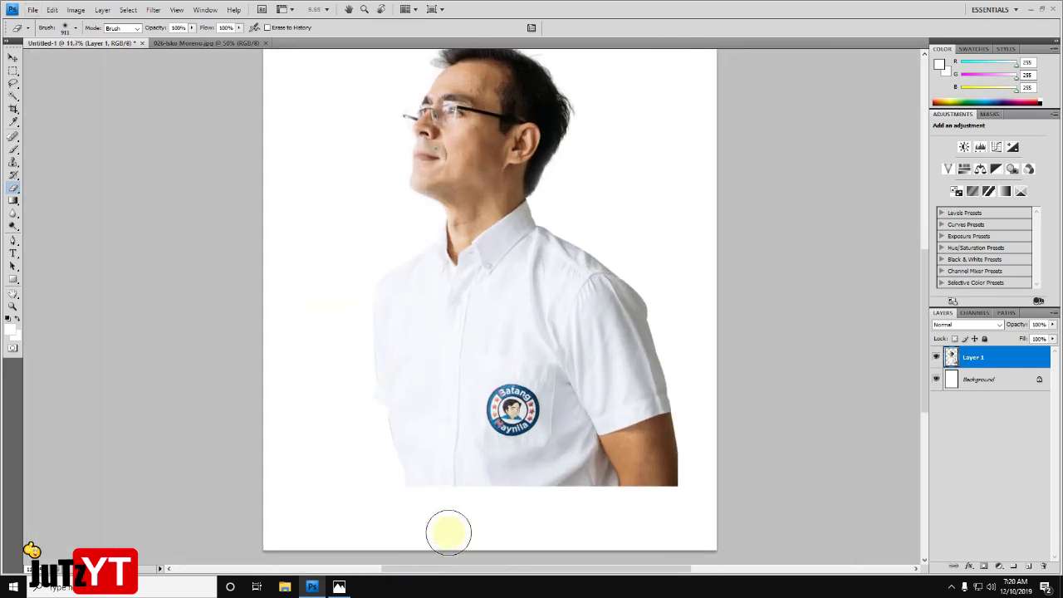
{"action": "left_click", "coordinate": [385, 509]}
{"action": "left_click", "coordinate": [385, 510]}
{"action": "left_click_drag", "start_coordinate": [464, 523], "coordinate": [544, 521]}
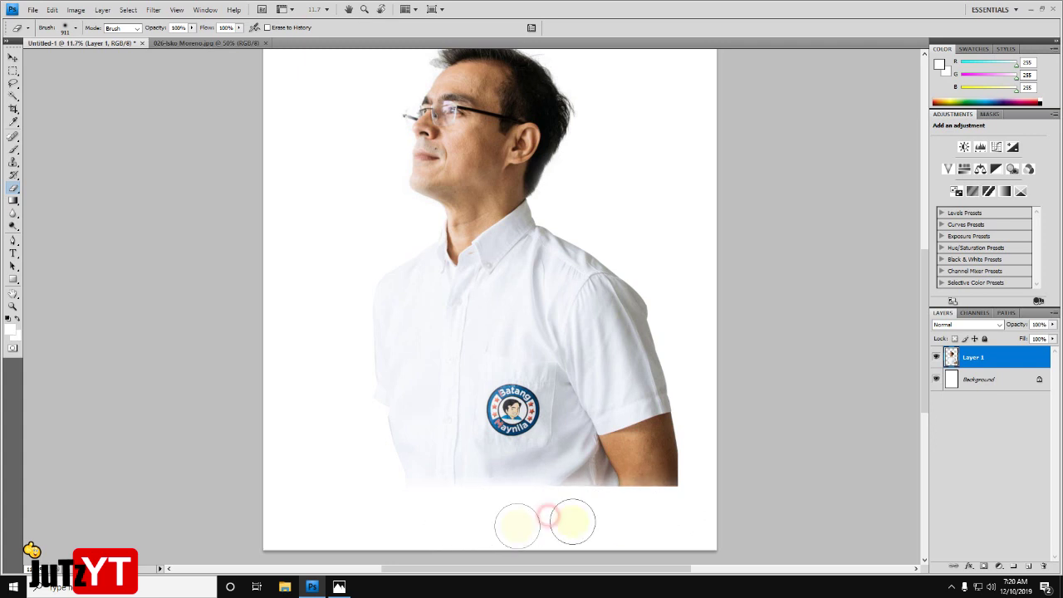
{"action": "left_click_drag", "start_coordinate": [688, 519], "coordinate": [504, 519]}
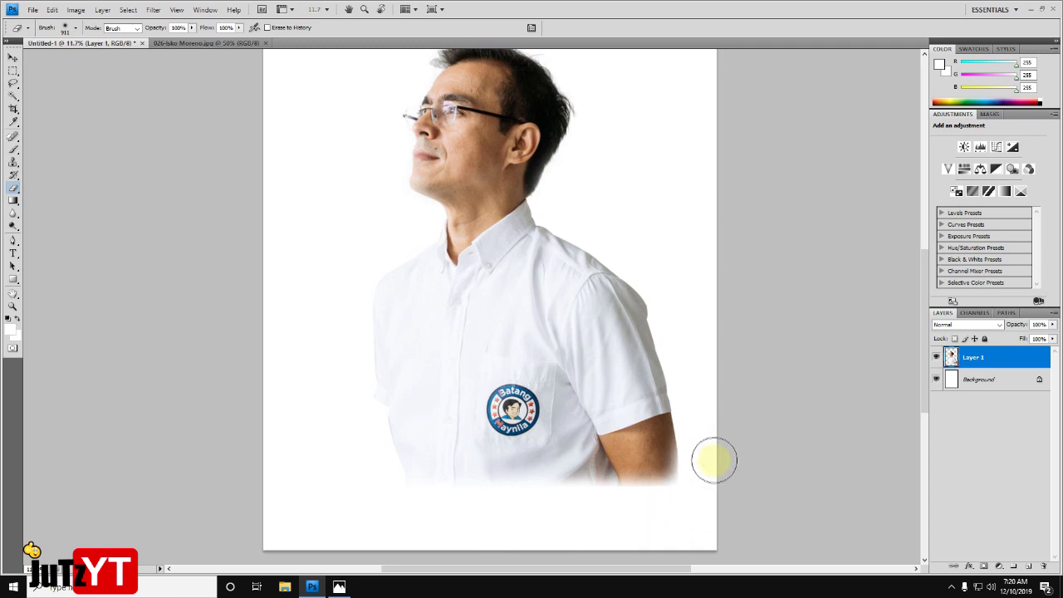
{"action": "left_click_drag", "start_coordinate": [668, 502], "coordinate": [610, 513]}
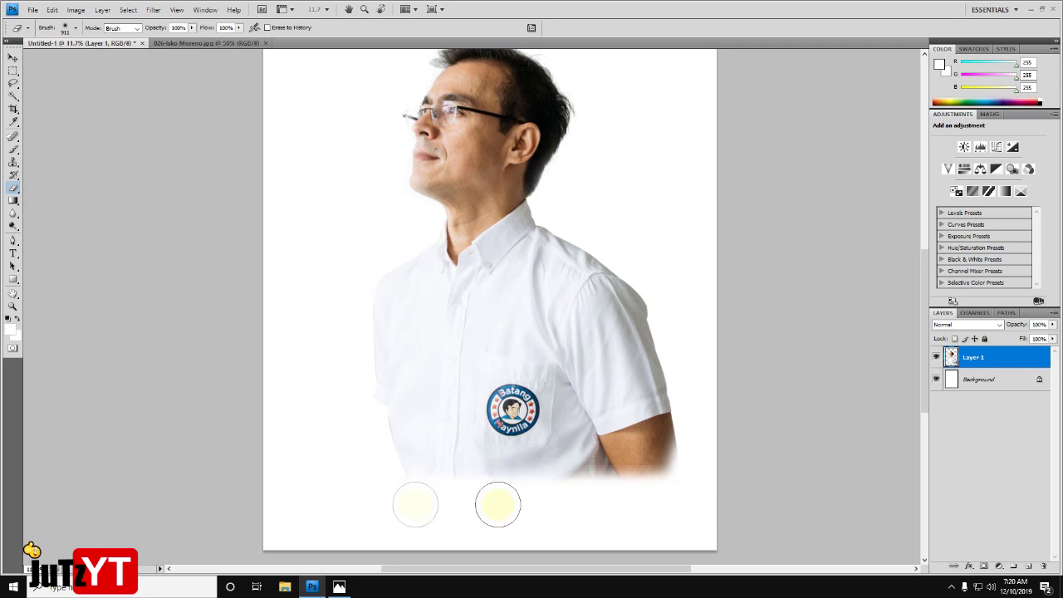
{"action": "scroll", "coordinate": [601, 385], "scroll_direction": "down", "scroll_amount": 2}
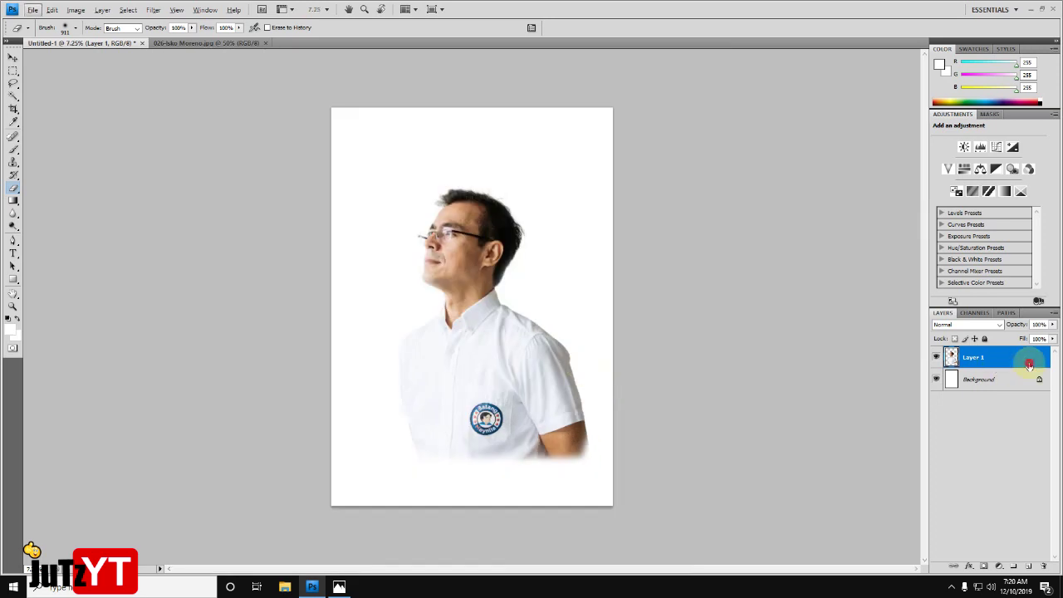
- Nudge the Layer 1 portrait slightly up and left, then clear the layer selection
{"action": "left_click", "coordinate": [12, 56]}
{"action": "left_click_drag", "start_coordinate": [468, 289], "coordinate": [453, 263]}
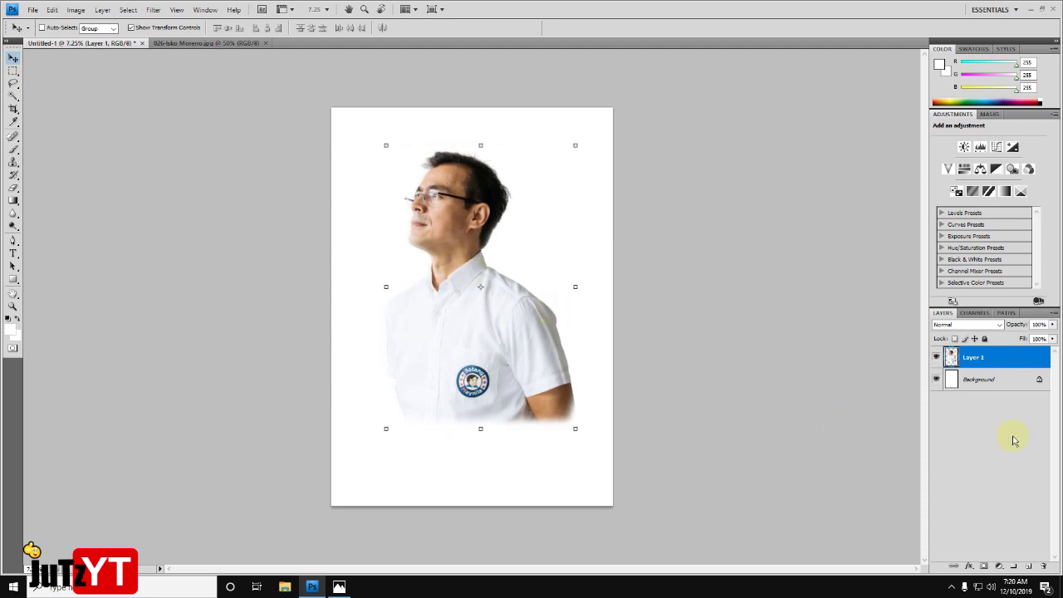
{"action": "left_click", "coordinate": [986, 387]}
{"action": "left_click", "coordinate": [973, 488]}
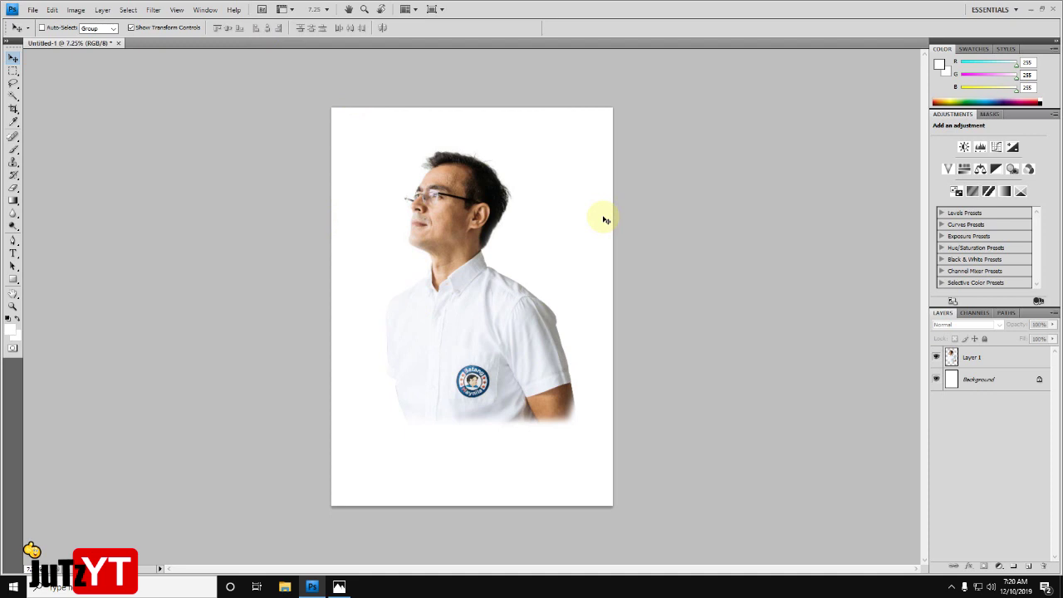
{"action": "left_click", "coordinate": [73, 14]}
{"action": "mouse_move", "coordinate": [125, 23]}
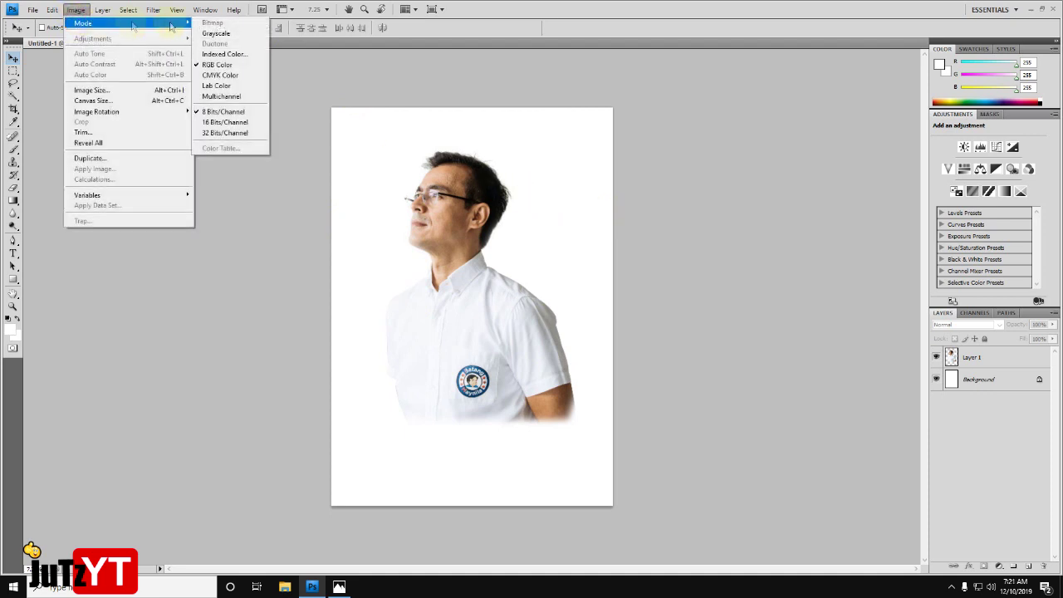
- Convert Untitled-1 to CMYK Color, flattening its layers into a single Background
{"action": "left_click", "coordinate": [229, 76]}
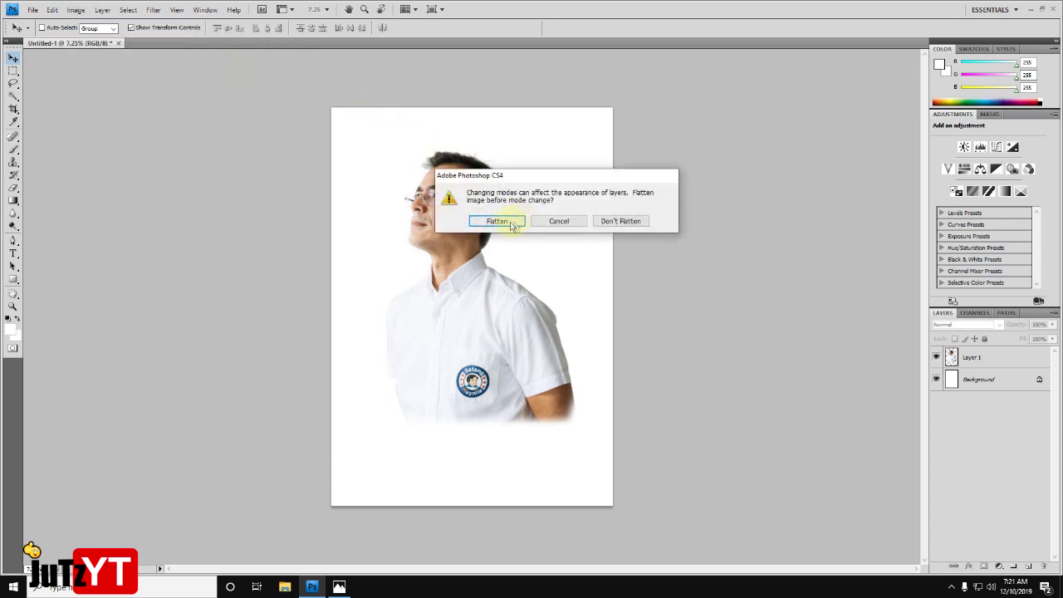
{"action": "left_click", "coordinate": [506, 222]}
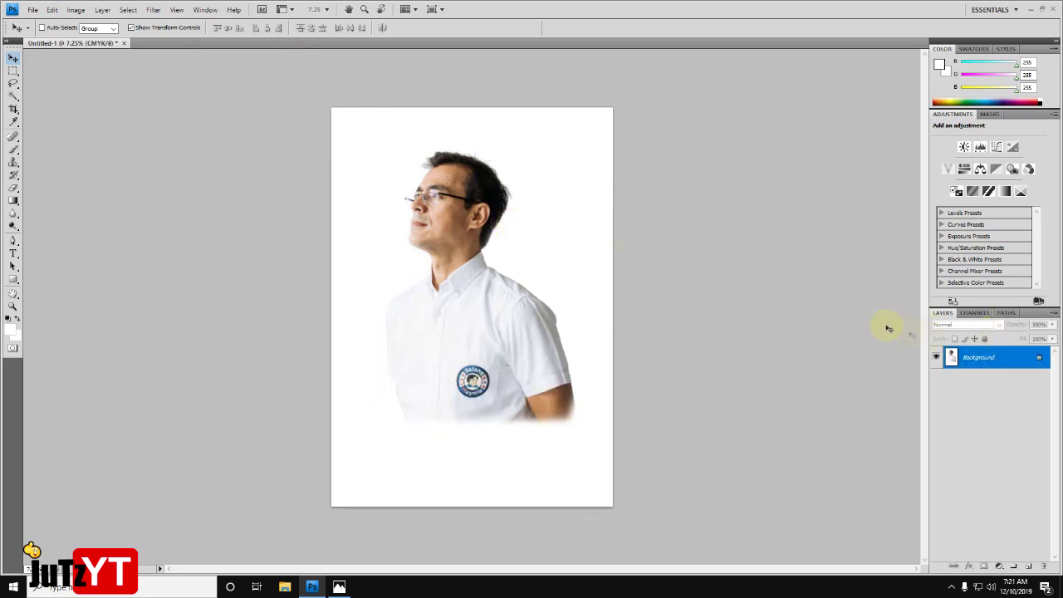
{"action": "left_click", "coordinate": [974, 314]}
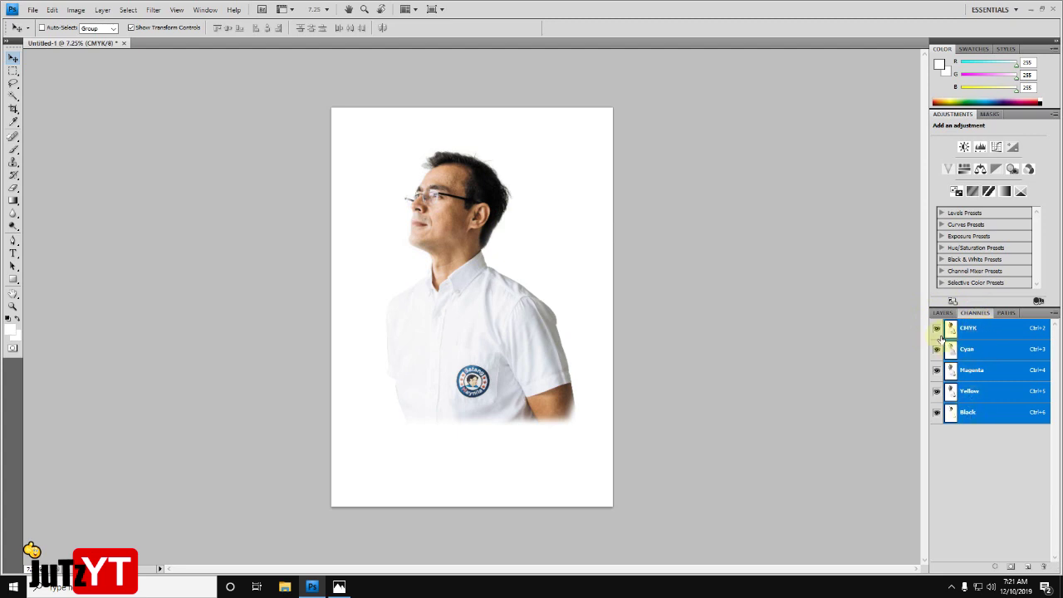
- Toggle the Cyan, Magenta, Yellow and Black channels individually, then restore the full CMYK composite
{"action": "left_click", "coordinate": [936, 349]}
{"action": "left_click", "coordinate": [936, 413]}
{"action": "left_click", "coordinate": [937, 395]}
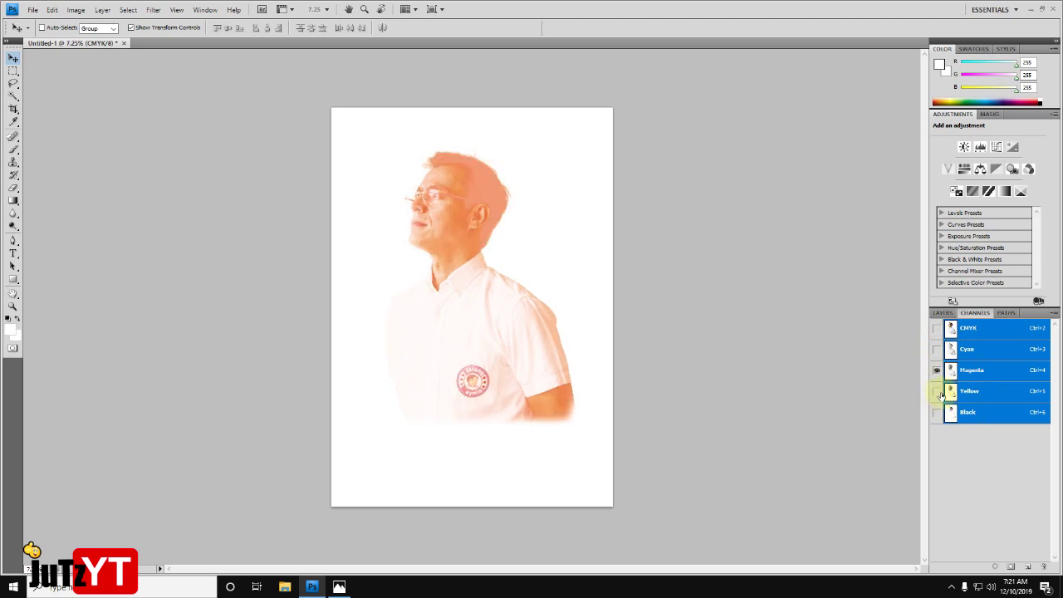
{"action": "left_click", "coordinate": [936, 412]}
{"action": "left_click", "coordinate": [934, 372]}
{"action": "left_click", "coordinate": [936, 392]}
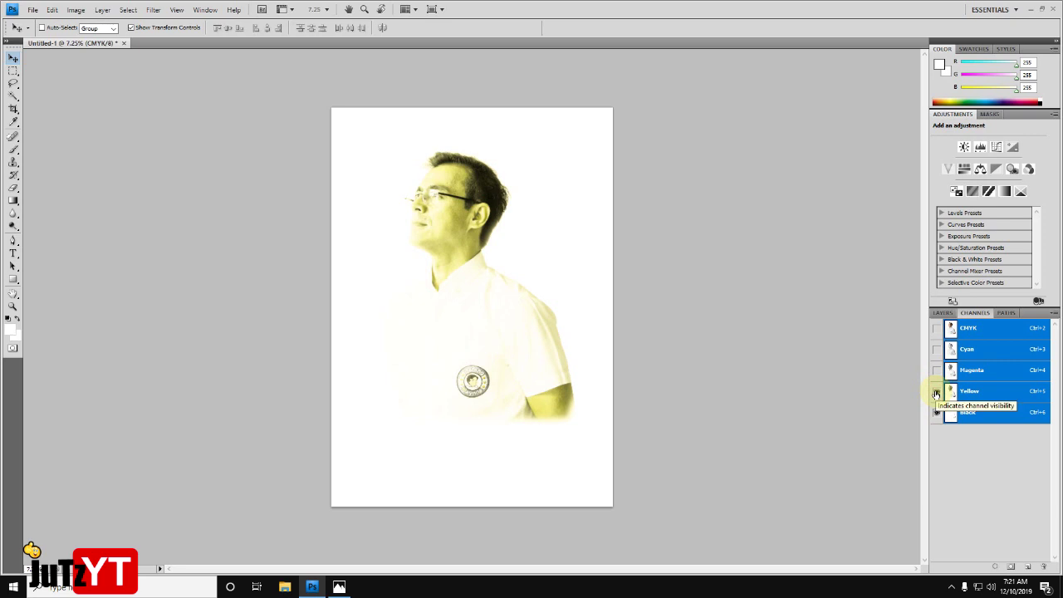
{"action": "left_click", "coordinate": [936, 395]}
{"action": "left_click", "coordinate": [937, 371]}
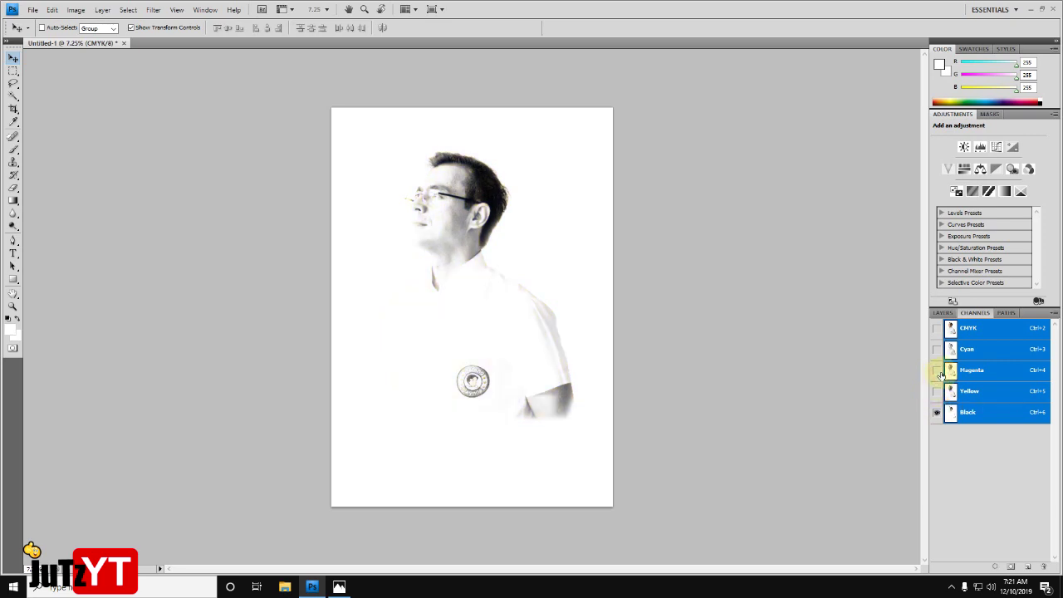
{"action": "left_click", "coordinate": [936, 350]}
{"action": "left_click", "coordinate": [936, 351]}
{"action": "left_click", "coordinate": [937, 329]}
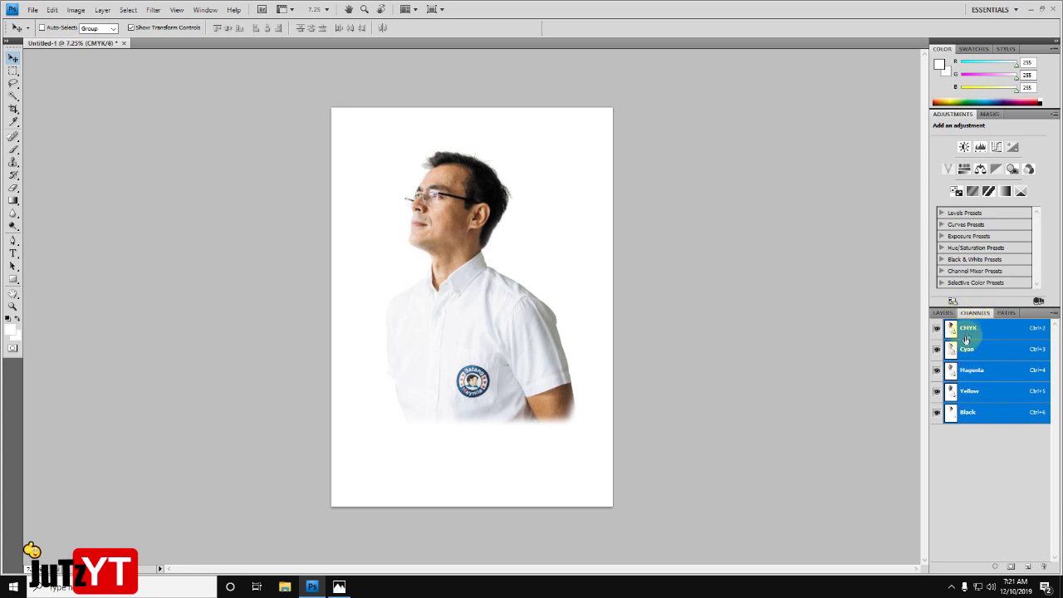
- Split channels into Untitled-1_C, _M, _Y and _K documents and bring up Untitled-1_C
{"action": "left_click", "coordinate": [1054, 314]}
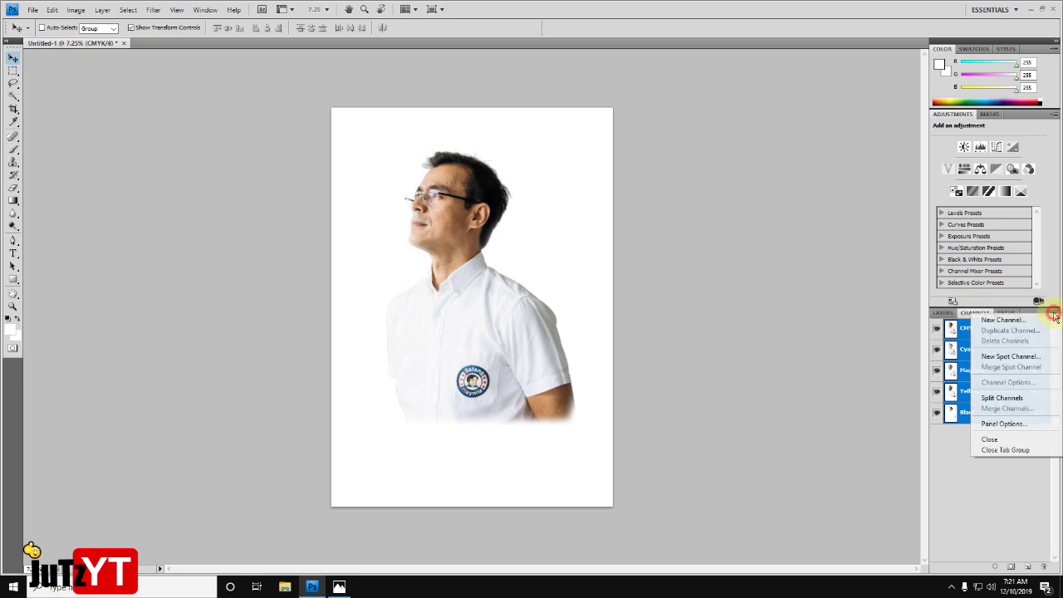
{"action": "left_click", "coordinate": [1007, 398]}
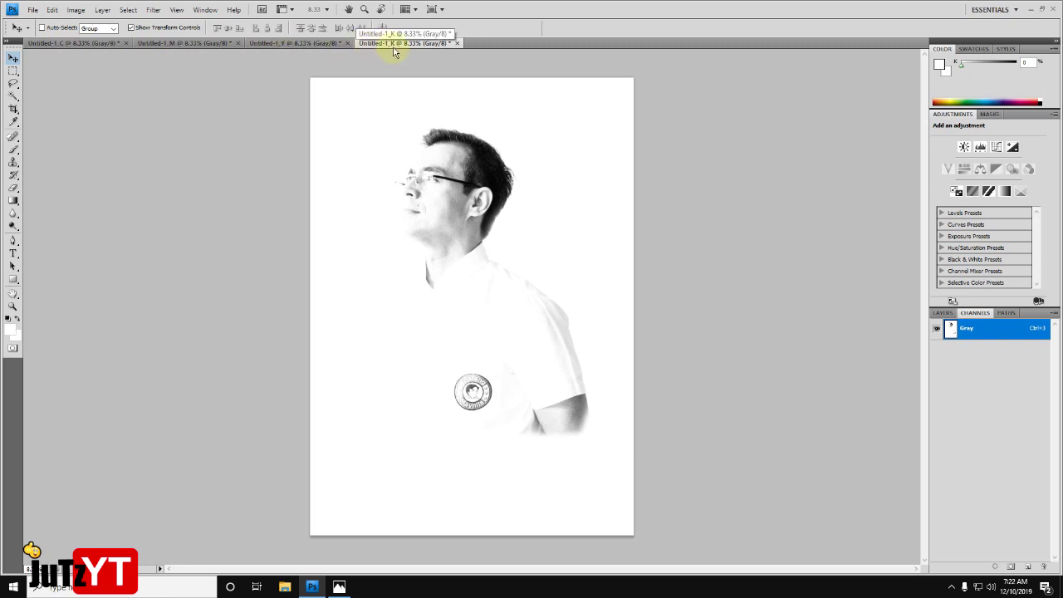
{"action": "left_click", "coordinate": [90, 43]}
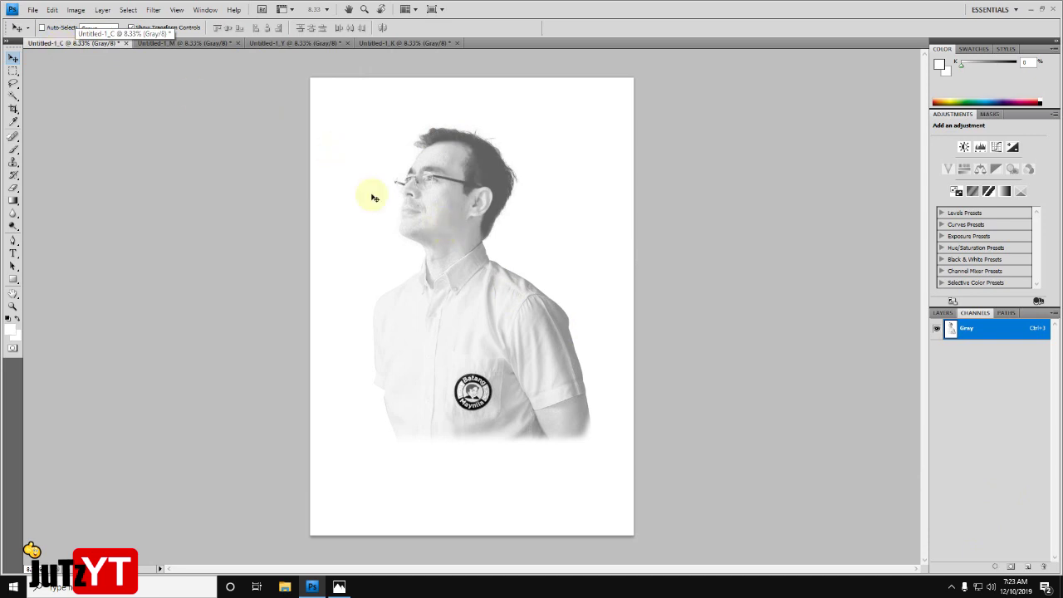
- Start a Halftone Screen bitmap conversion of Untitled-1_C at 600 pixels/inch, frequency 55 lines/inch
{"action": "left_click", "coordinate": [75, 13]}
{"action": "mouse_move", "coordinate": [83, 23]}
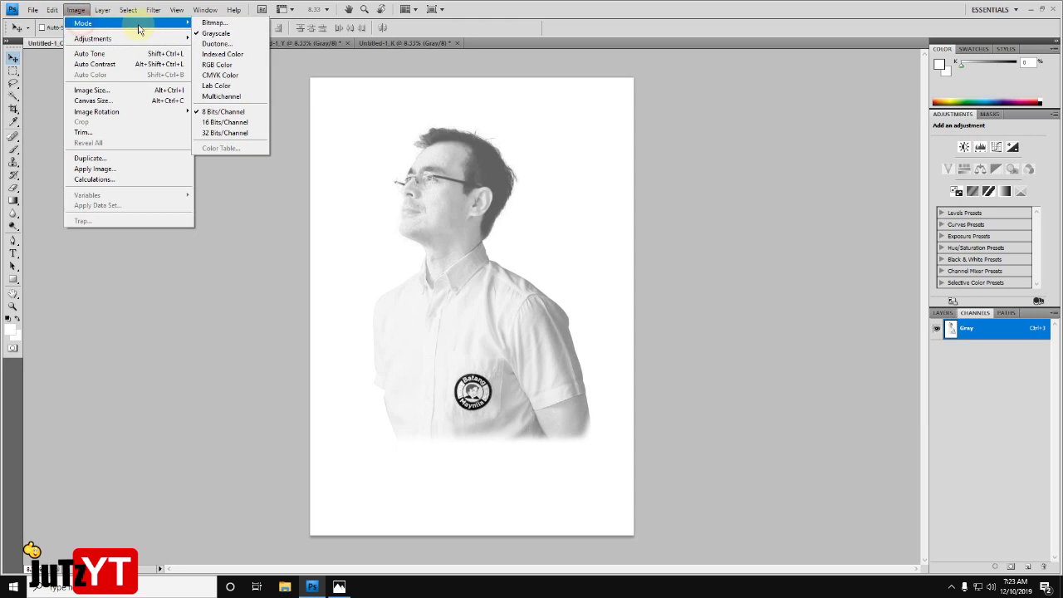
{"action": "left_click", "coordinate": [212, 23]}
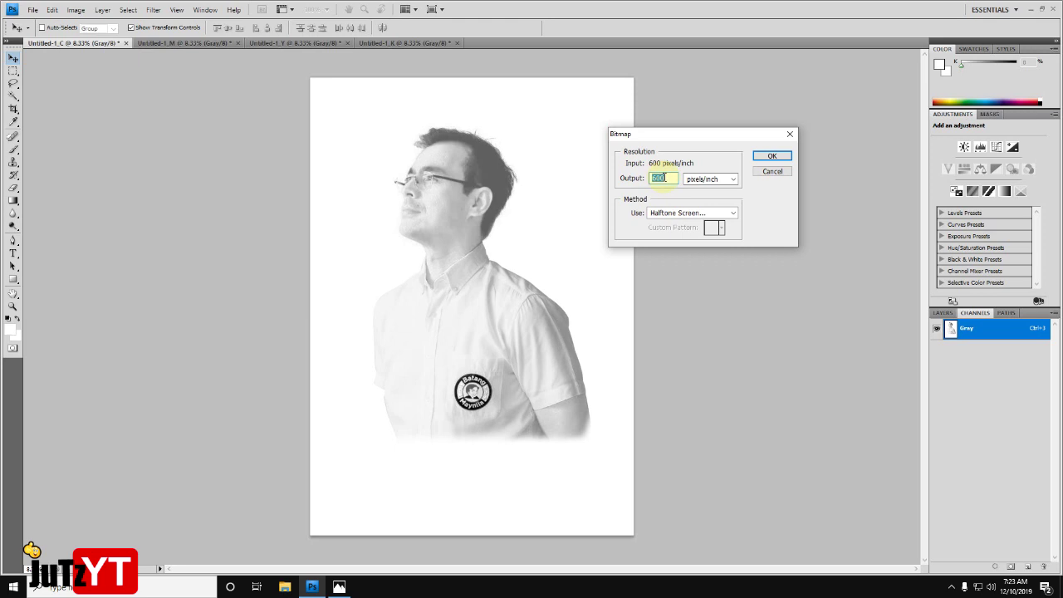
{"action": "left_click", "coordinate": [680, 214]}
{"action": "left_click", "coordinate": [678, 245]}
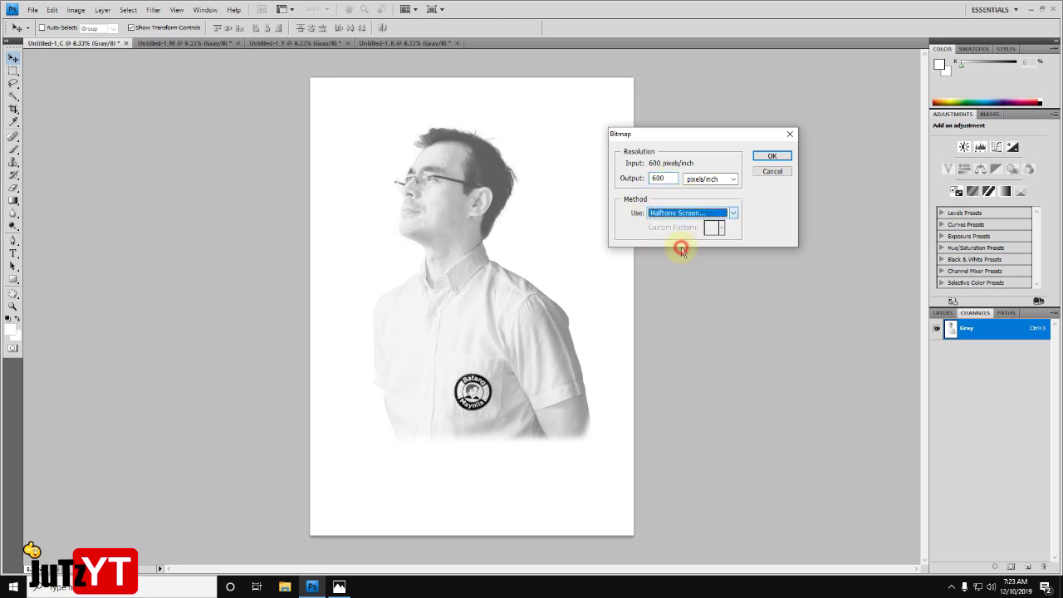
{"action": "left_click", "coordinate": [771, 158]}
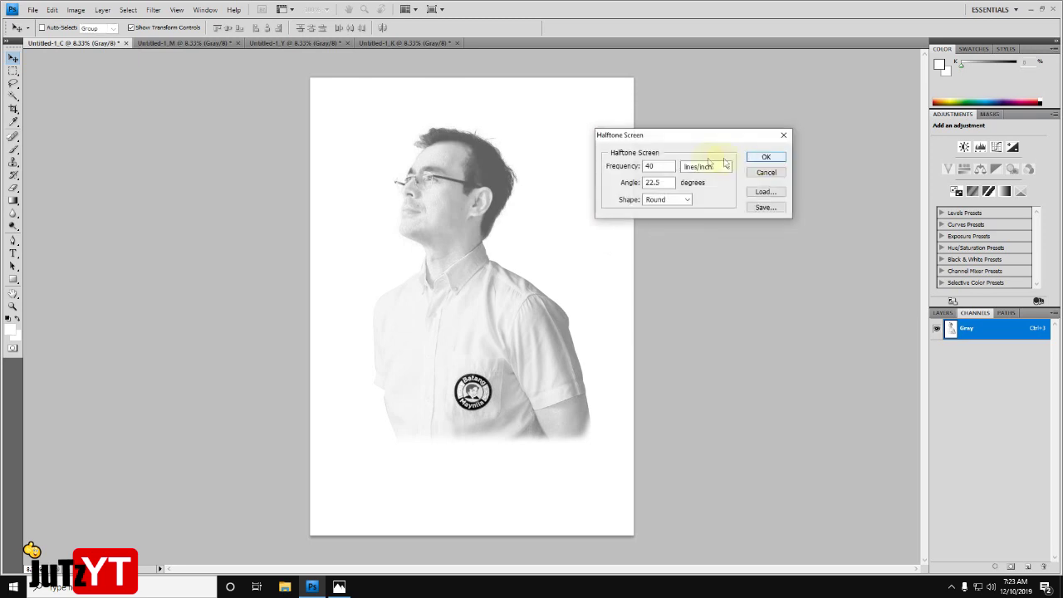
{"action": "left_click_drag", "start_coordinate": [657, 139], "coordinate": [700, 129]}
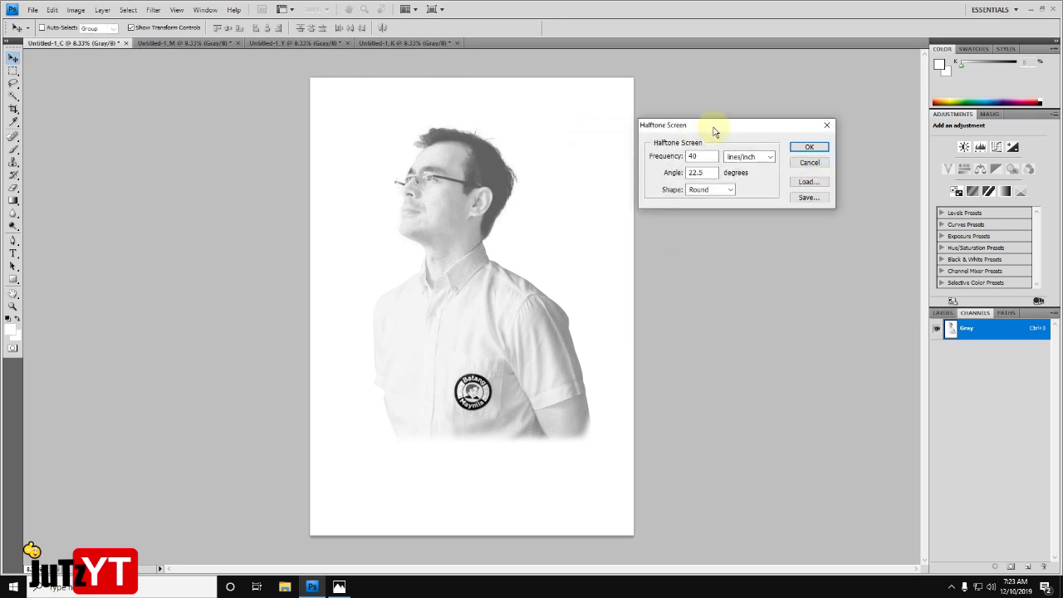
{"action": "double_click", "coordinate": [700, 157]}
{"action": "double_click", "coordinate": [702, 157]}
{"action": "type", "text": "55"}
{"action": "double_click", "coordinate": [700, 156]}
- Set the halftone angle to 15° with Round dots and apply it to the cyan image
{"action": "left_click", "coordinate": [712, 175]}
{"action": "type", "text": "15"}
{"action": "left_click", "coordinate": [720, 192]}
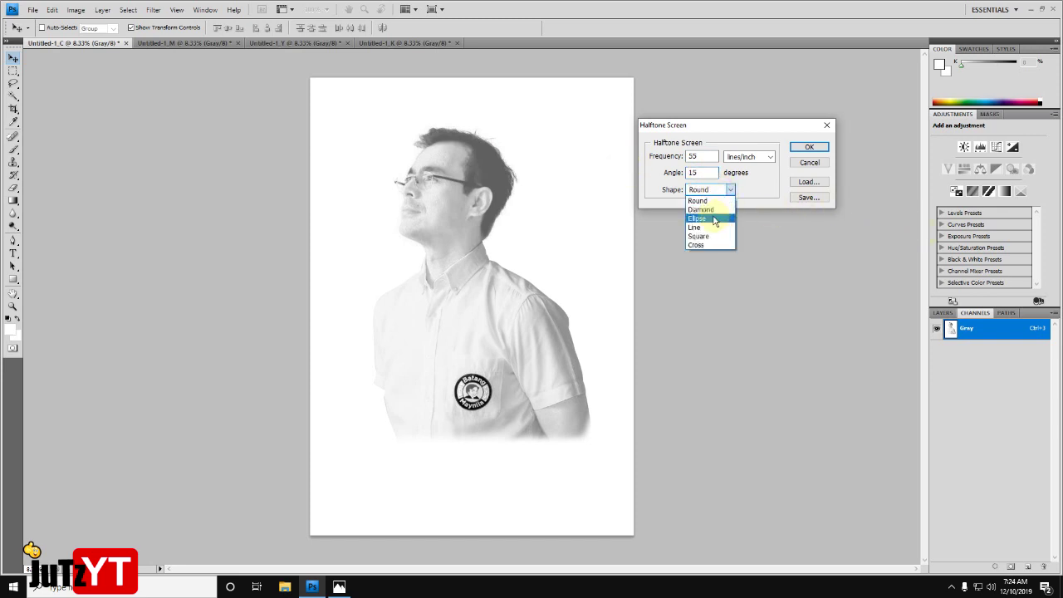
{"action": "left_click", "coordinate": [707, 202]}
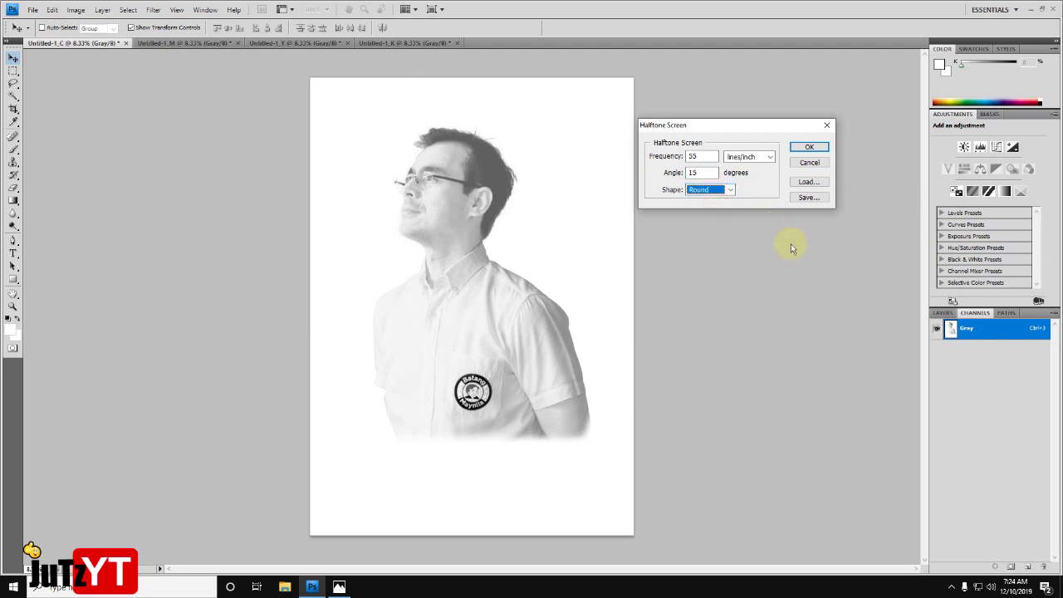
{"action": "left_click", "coordinate": [714, 190]}
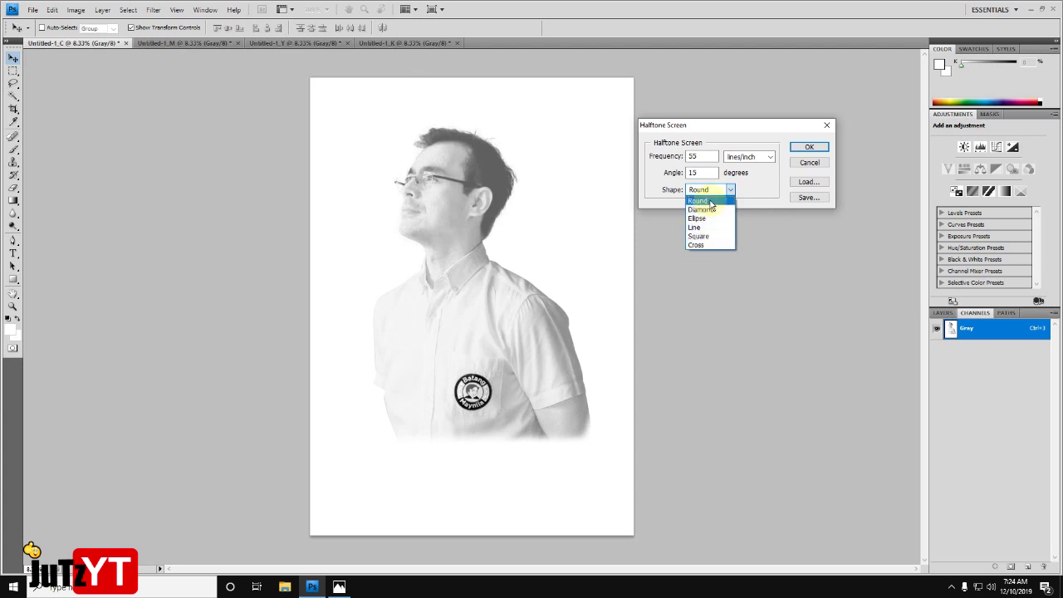
{"action": "left_click", "coordinate": [764, 197]}
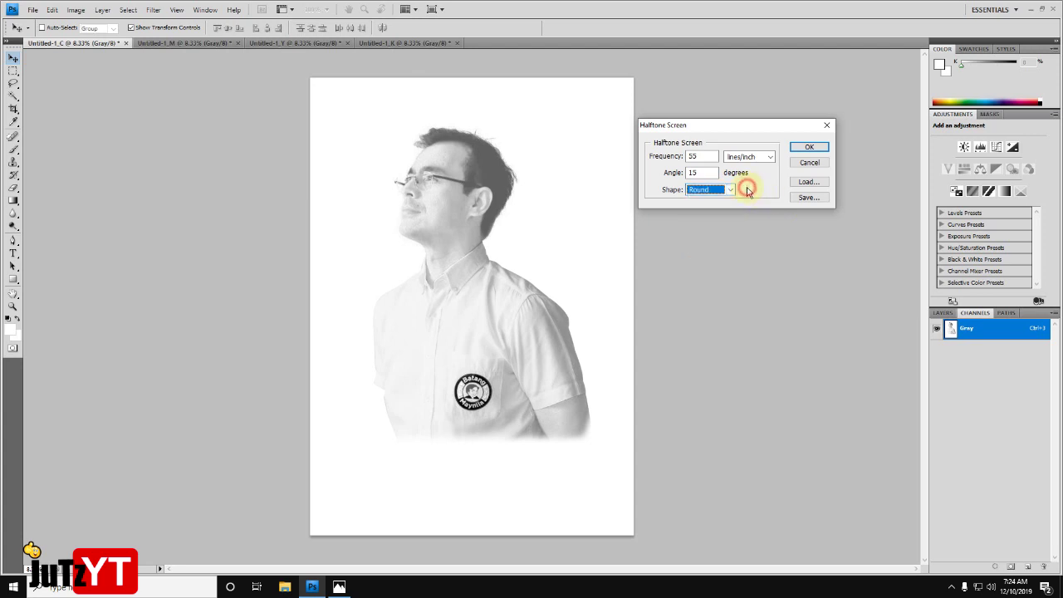
{"action": "double_click", "coordinate": [696, 172]}
{"action": "left_click", "coordinate": [808, 148]}
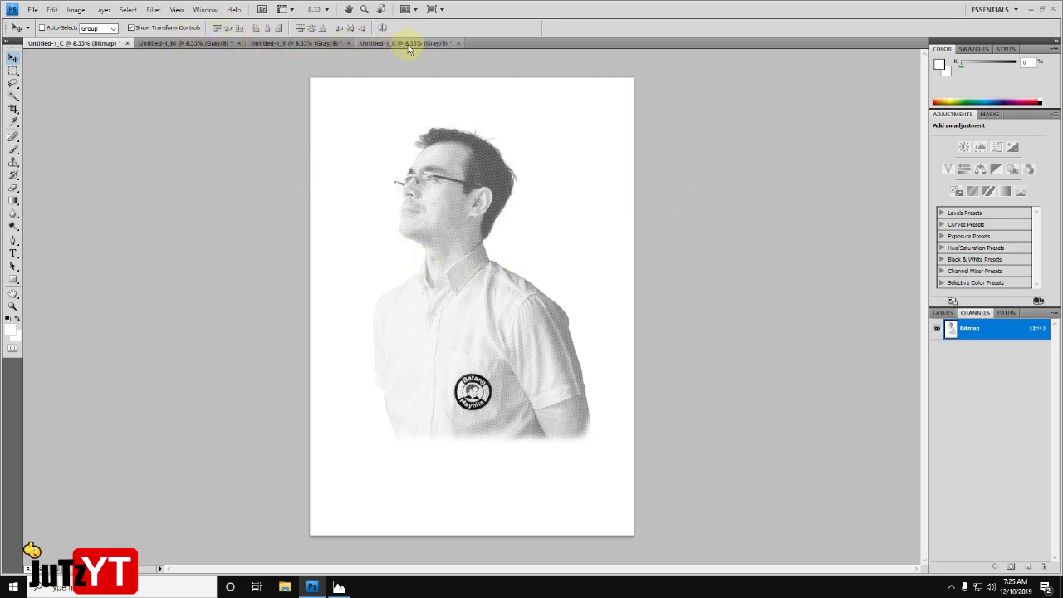
- Convert the magenta plate to a 55 lines/inch round halftone bitmap with its own angle
{"action": "left_click", "coordinate": [201, 43]}
{"action": "left_click", "coordinate": [80, 10]}
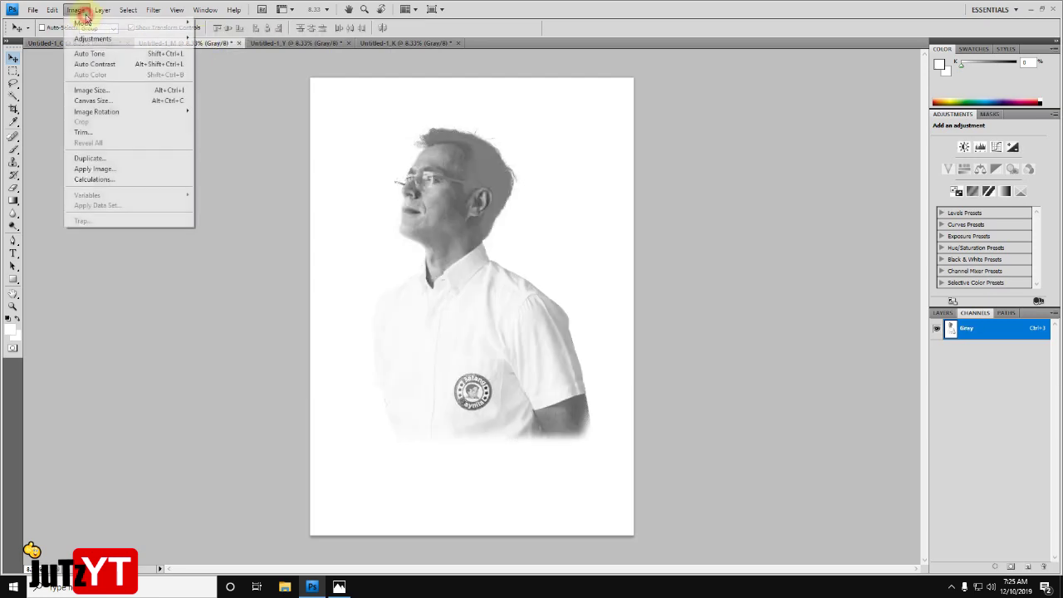
{"action": "mouse_move", "coordinate": [83, 23]}
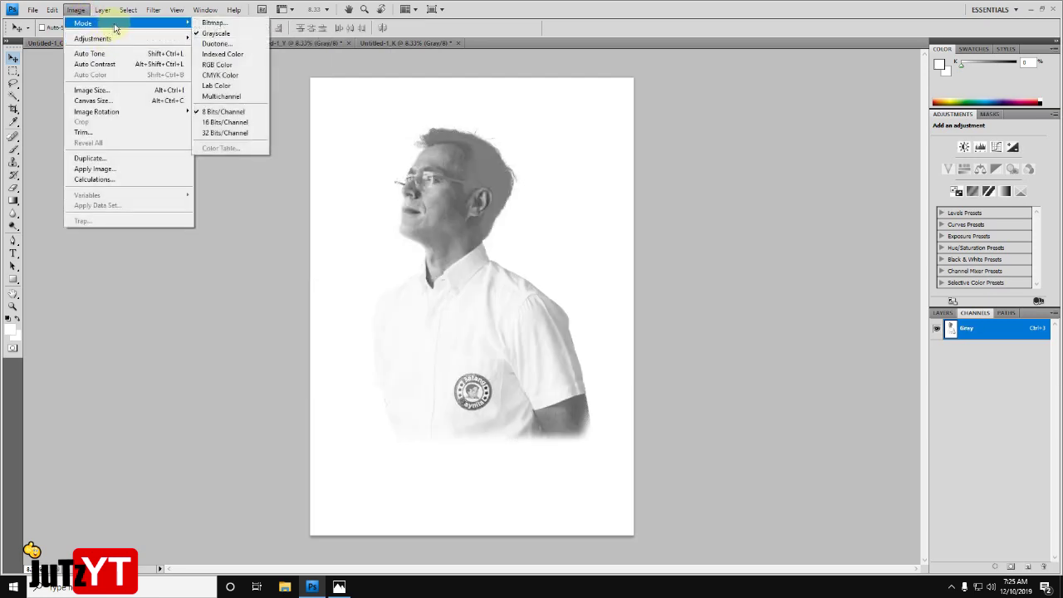
{"action": "left_click", "coordinate": [220, 24]}
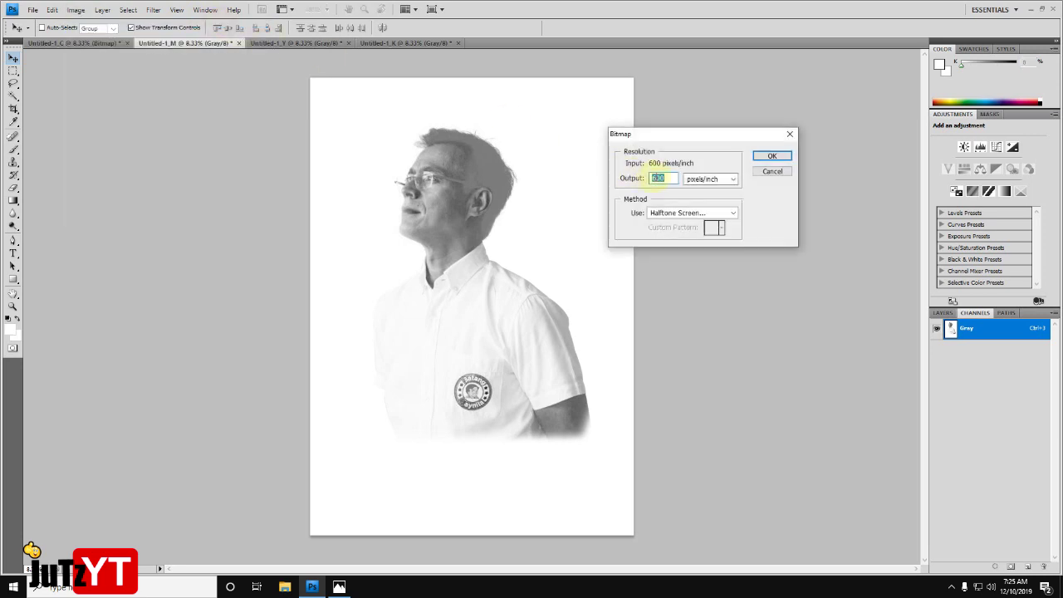
{"action": "left_click", "coordinate": [768, 158]}
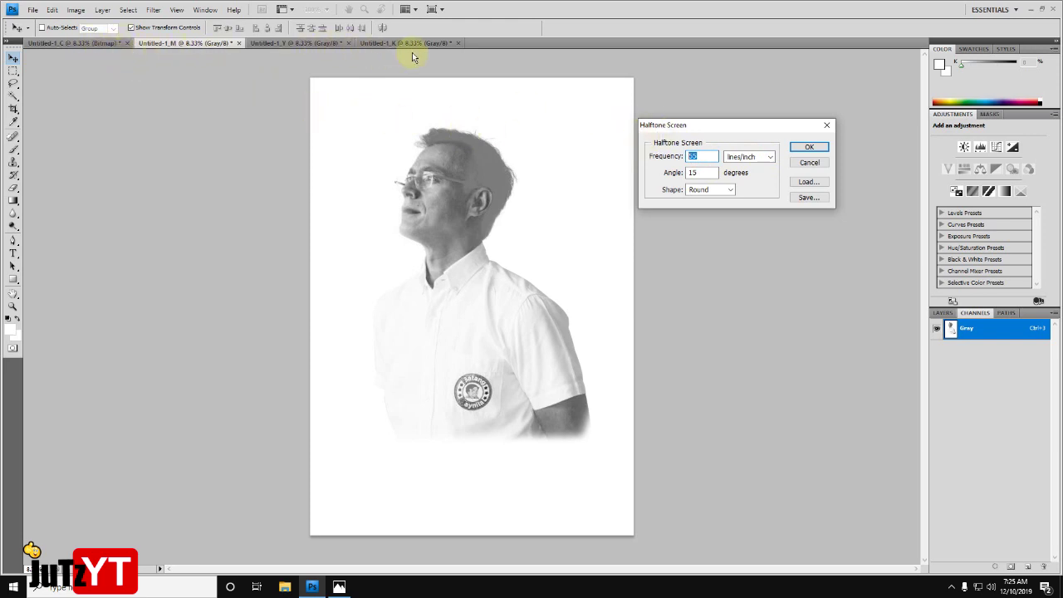
{"action": "left_click", "coordinate": [702, 172]}
{"action": "left_click", "coordinate": [802, 147]}
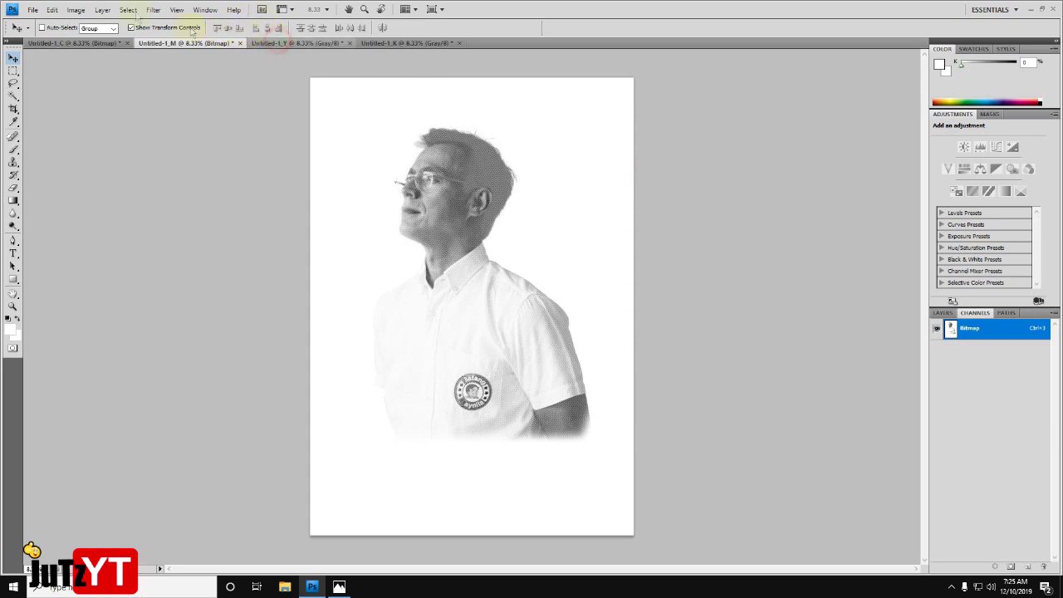
- Convert the yellow plate to a 55 lines/inch round halftone bitmap with its own angle
{"action": "left_click", "coordinate": [278, 42]}
{"action": "left_click", "coordinate": [77, 10]}
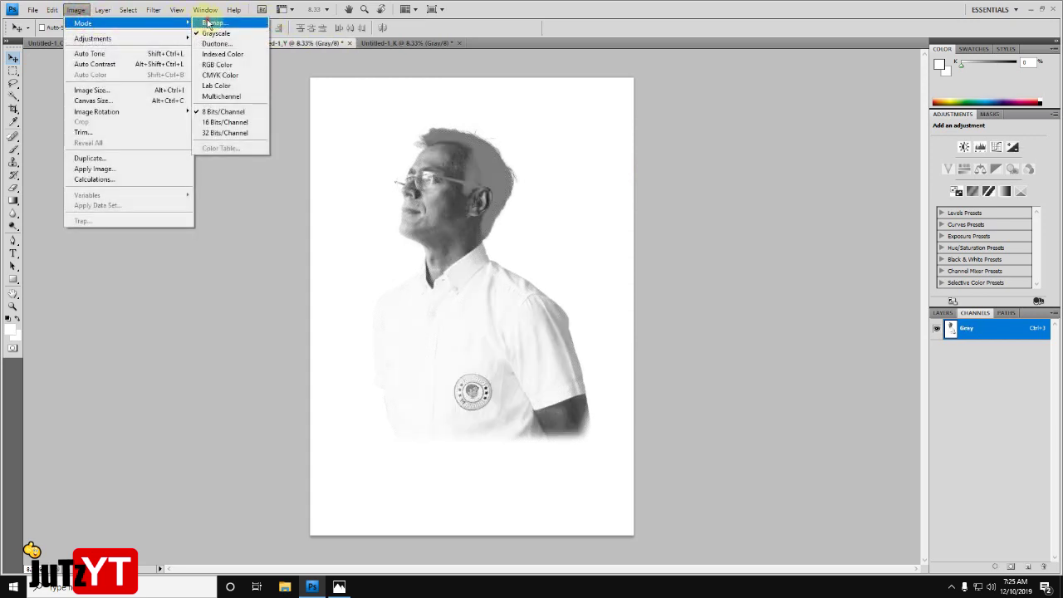
{"action": "mouse_move", "coordinate": [83, 23]}
{"action": "left_click", "coordinate": [218, 23]}
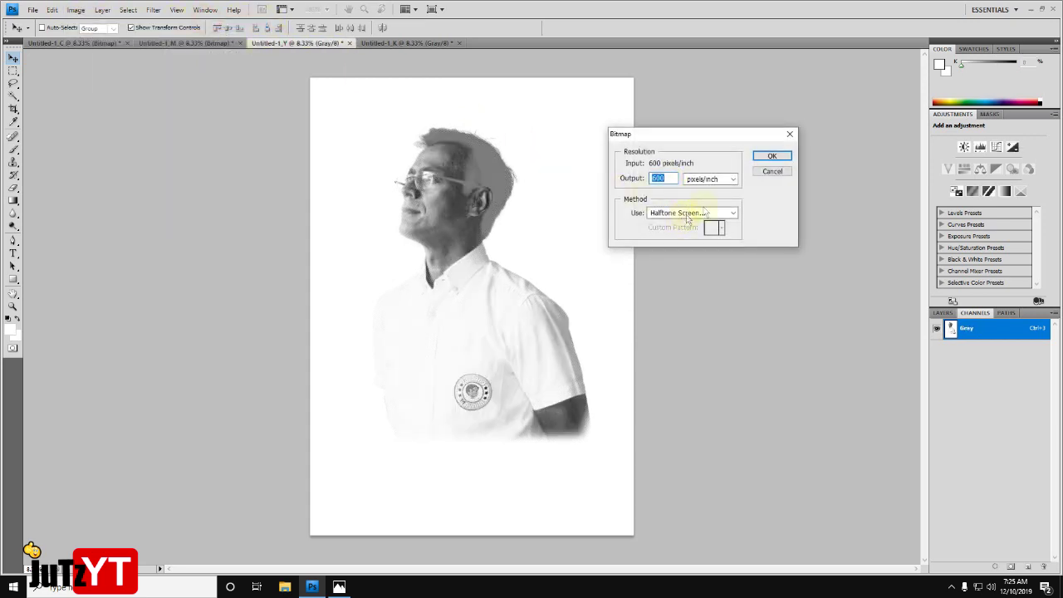
{"action": "left_click", "coordinate": [767, 156]}
{"action": "double_click", "coordinate": [698, 172]}
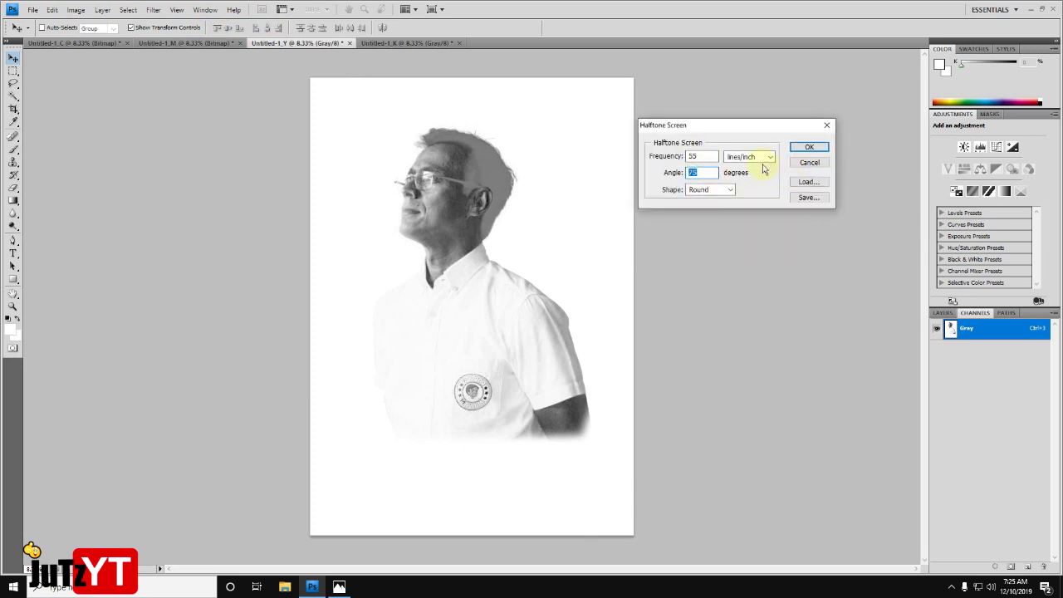
{"action": "left_click", "coordinate": [810, 147]}
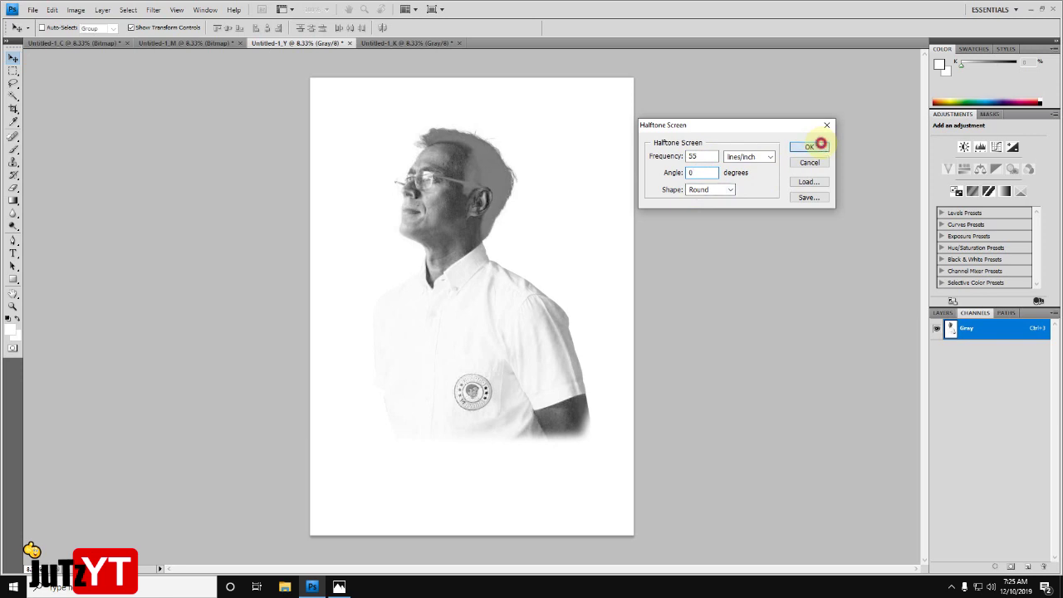
- Convert the black plate to a 55 lines/inch, 45° round halftone bitmap, then check the yellow result
{"action": "left_click", "coordinate": [410, 44]}
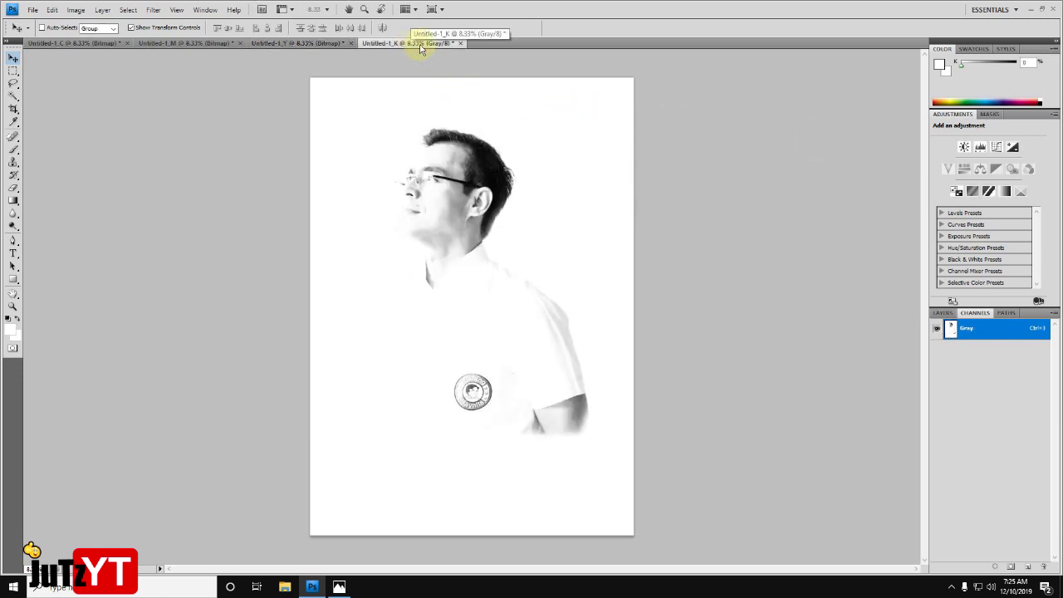
{"action": "left_click", "coordinate": [76, 9]}
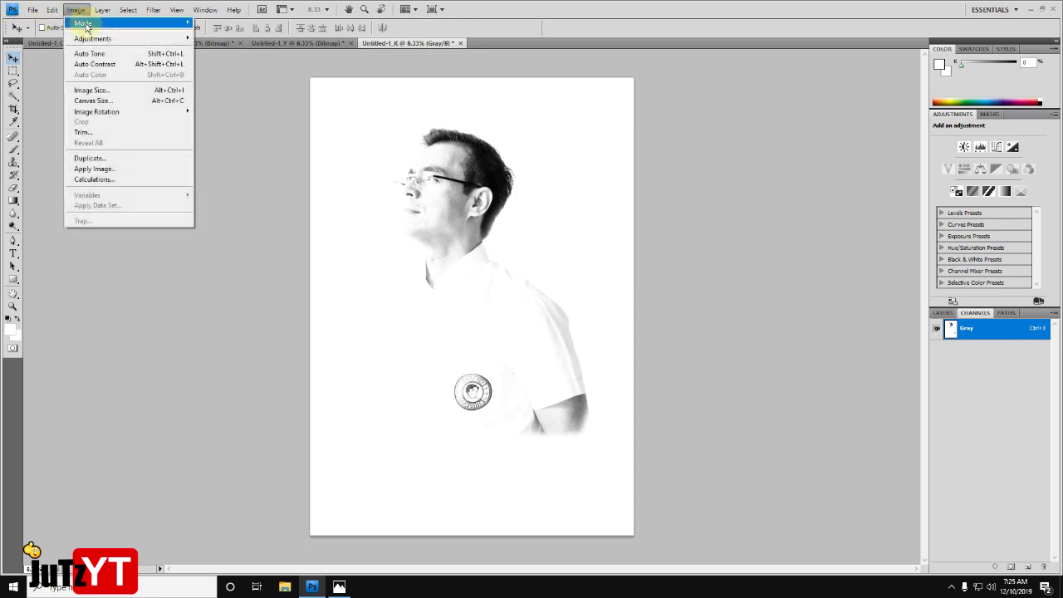
{"action": "mouse_move", "coordinate": [84, 23]}
{"action": "left_click", "coordinate": [200, 23]}
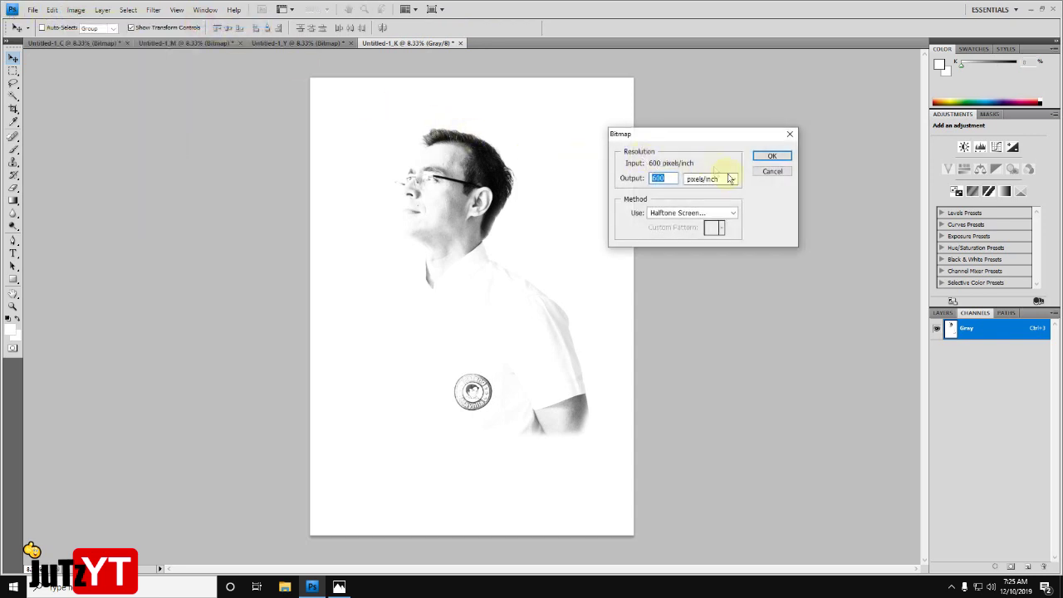
{"action": "left_click", "coordinate": [771, 155]}
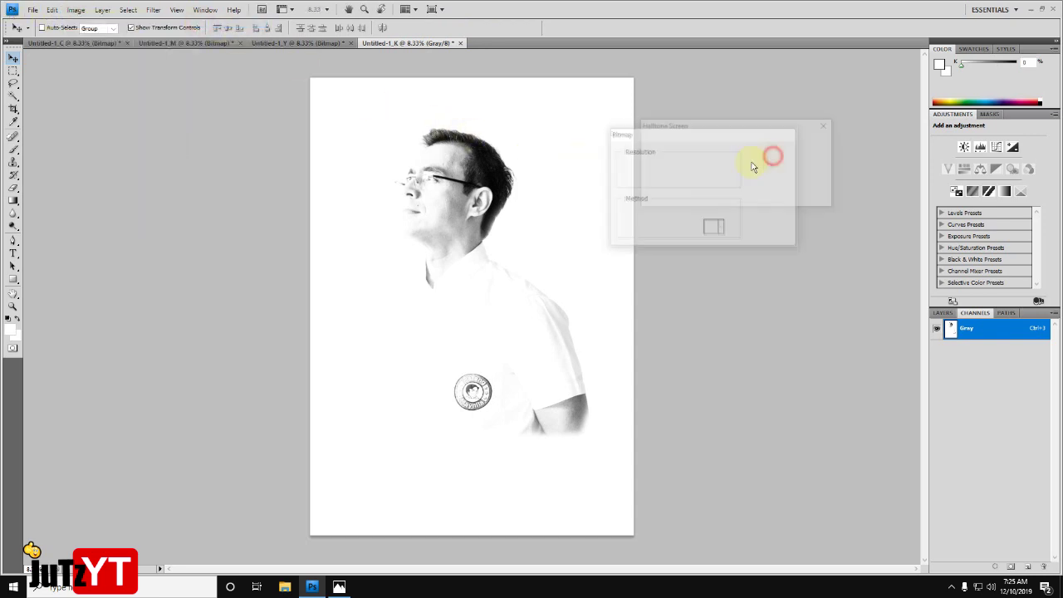
{"action": "double_click", "coordinate": [703, 156]}
{"action": "double_click", "coordinate": [702, 173]}
{"action": "type", "text": "45"}
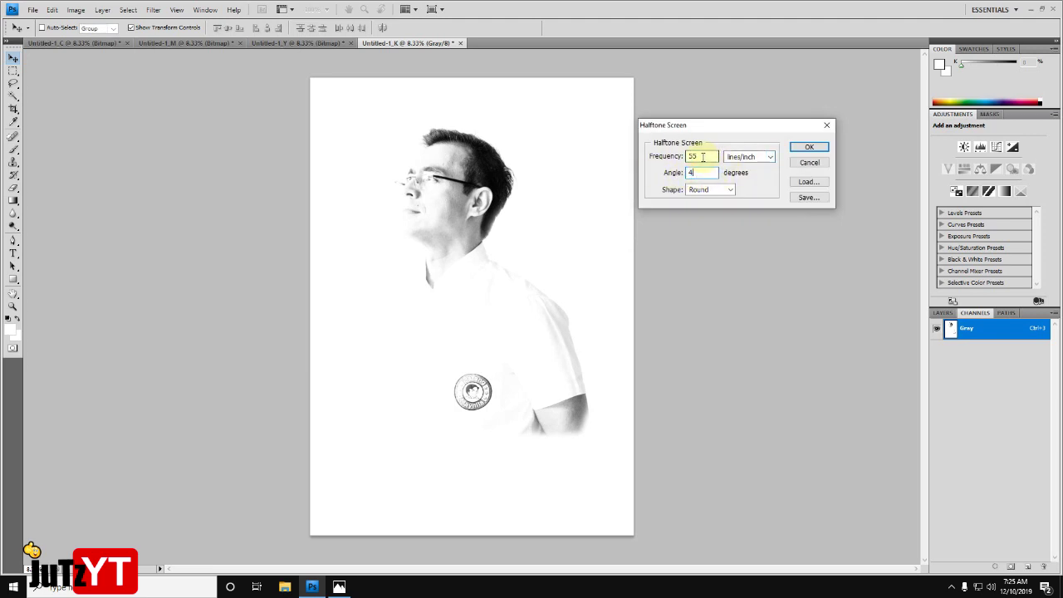
{"action": "left_click", "coordinate": [809, 147]}
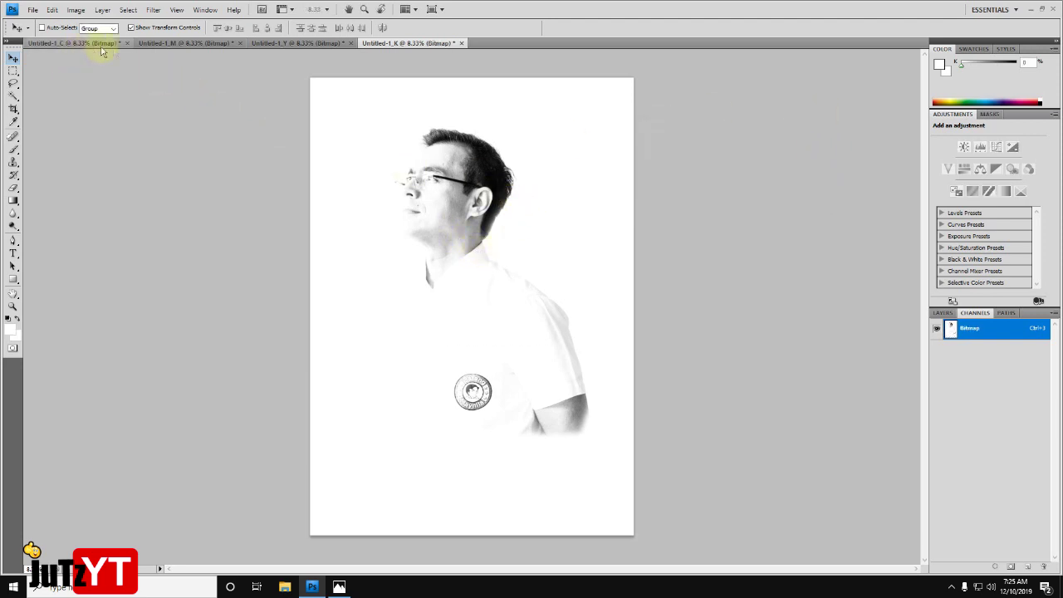
{"action": "left_click", "coordinate": [279, 42]}
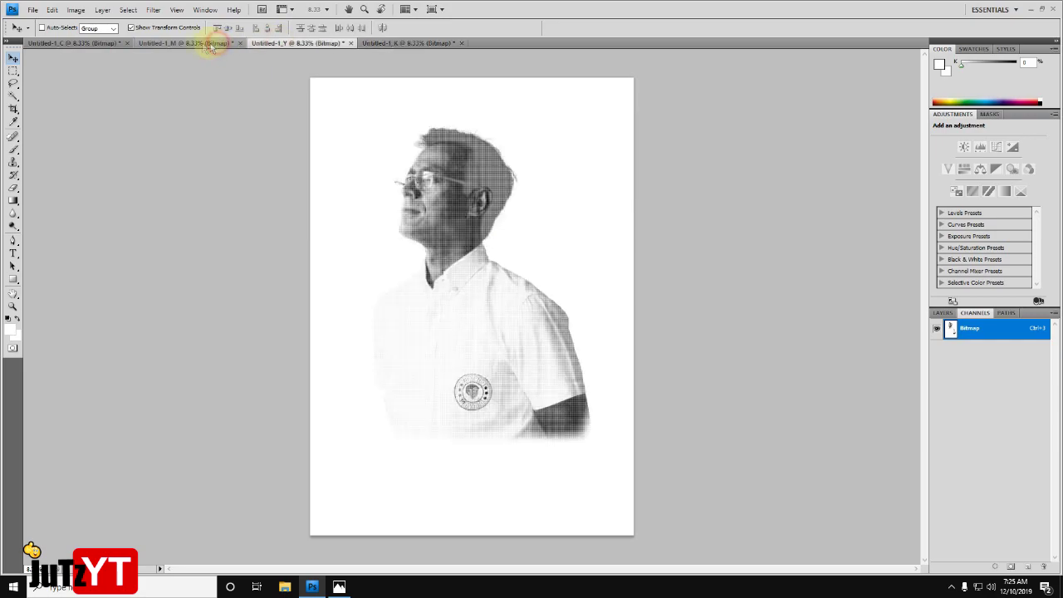
{"action": "left_click", "coordinate": [209, 42]}
{"action": "left_click", "coordinate": [67, 43]}
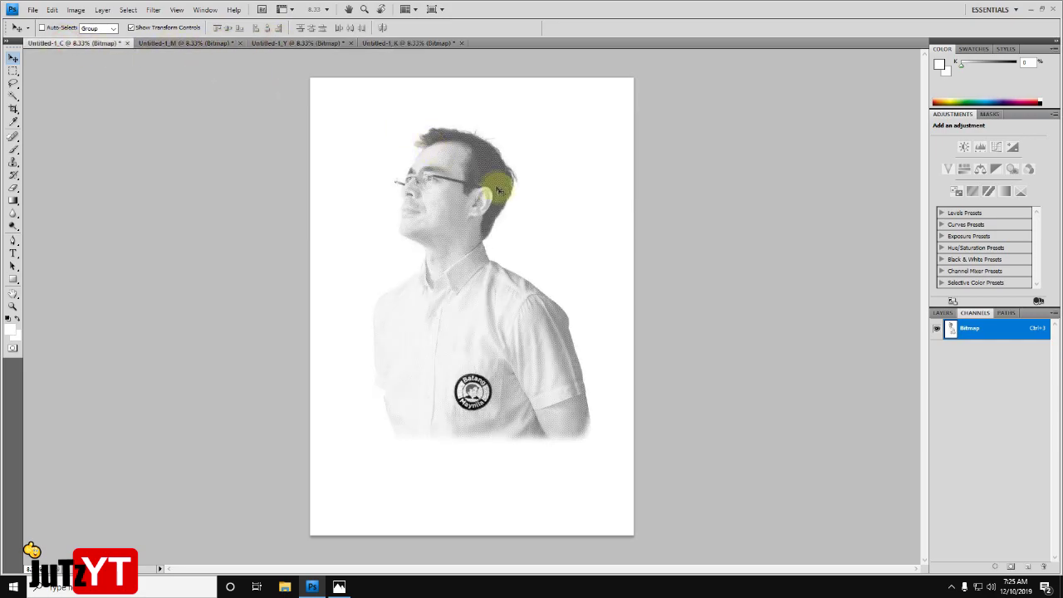
{"action": "scroll", "coordinate": [486, 172], "scroll_direction": "up", "scroll_amount": 1}
{"action": "scroll", "coordinate": [474, 162], "scroll_direction": "up", "scroll_amount": 1}
{"action": "scroll", "coordinate": [472, 153], "scroll_direction": "up", "scroll_amount": 1}
{"action": "scroll", "coordinate": [462, 124], "scroll_direction": "up", "scroll_amount": 1}
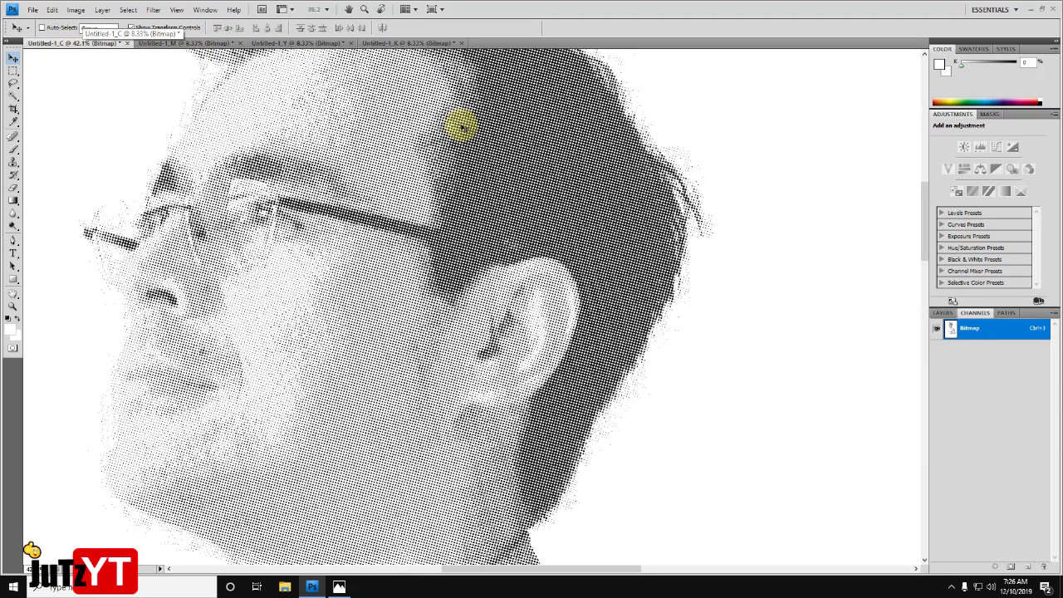
{"action": "scroll", "coordinate": [462, 124], "scroll_direction": "up", "scroll_amount": 1}
{"action": "scroll", "coordinate": [474, 132], "scroll_direction": "up", "scroll_amount": 1}
{"action": "scroll", "coordinate": [474, 133], "scroll_direction": "down", "scroll_amount": 2}
{"action": "scroll", "coordinate": [474, 136], "scroll_direction": "down", "scroll_amount": 1}
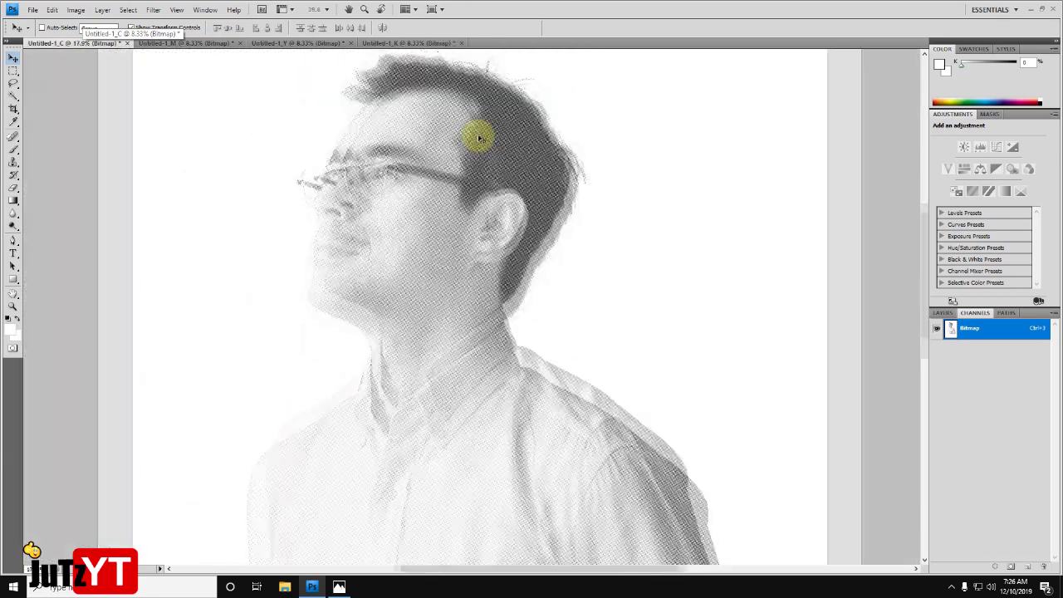
{"action": "scroll", "coordinate": [475, 135], "scroll_direction": "down", "scroll_amount": 1}
{"action": "scroll", "coordinate": [478, 138], "scroll_direction": "down", "scroll_amount": 1}
{"action": "scroll", "coordinate": [479, 139], "scroll_direction": "down", "scroll_amount": 2}
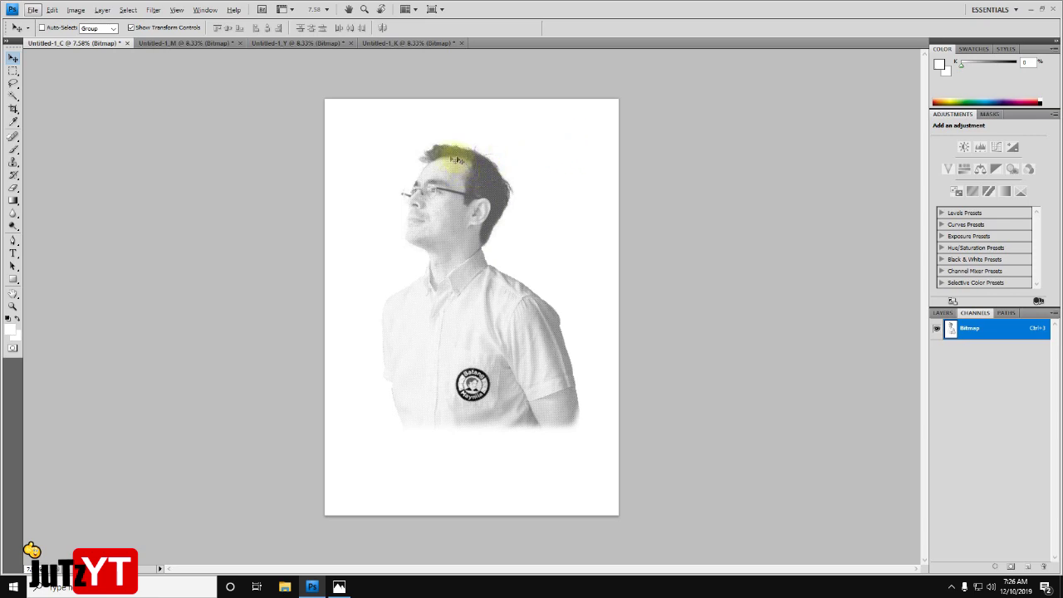
{"action": "left_click", "coordinate": [75, 10]}
- Create a new International Paper A3 document at 600 pixels/inch resolution
{"action": "left_click", "coordinate": [33, 10]}
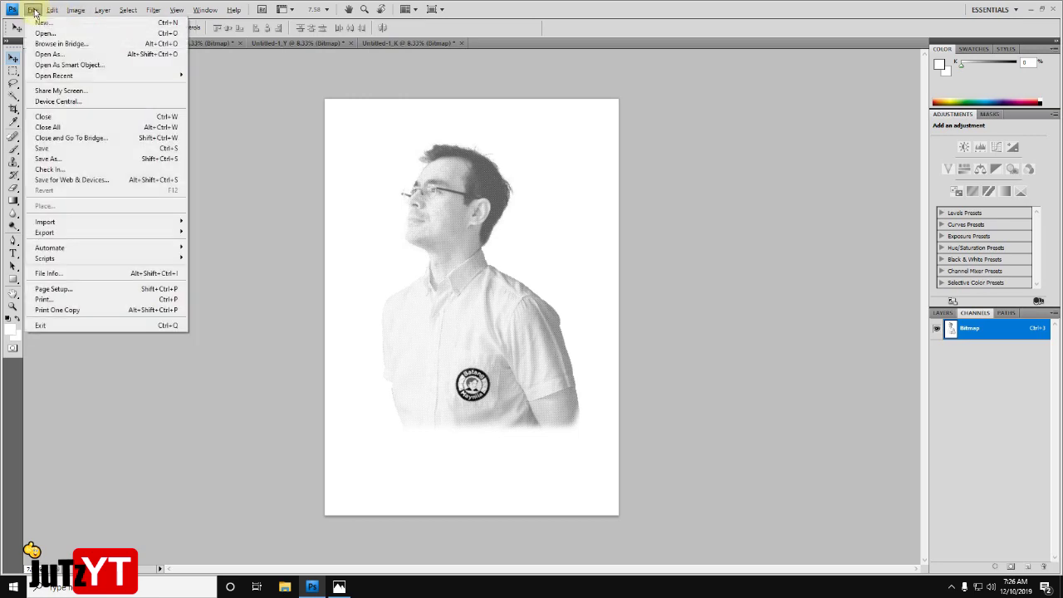
{"action": "left_click", "coordinate": [42, 23]}
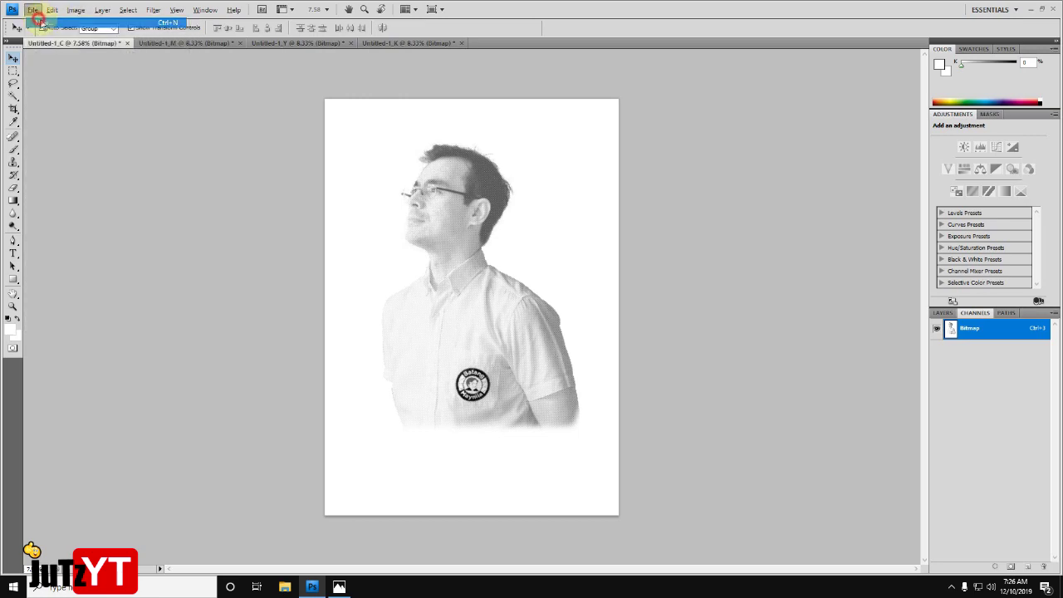
{"action": "left_click", "coordinate": [493, 169]}
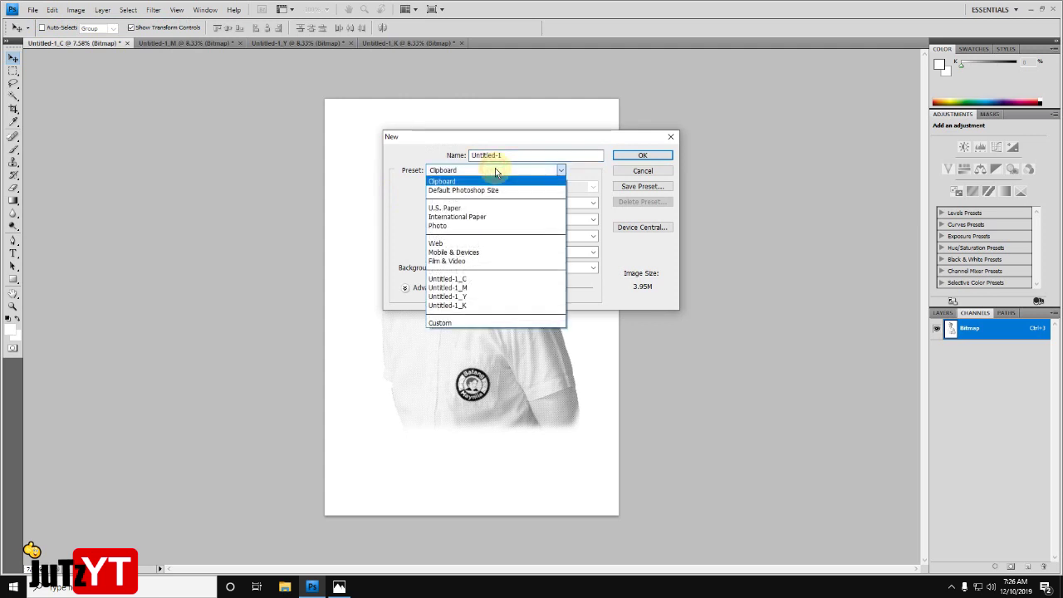
{"action": "left_click", "coordinate": [481, 218]}
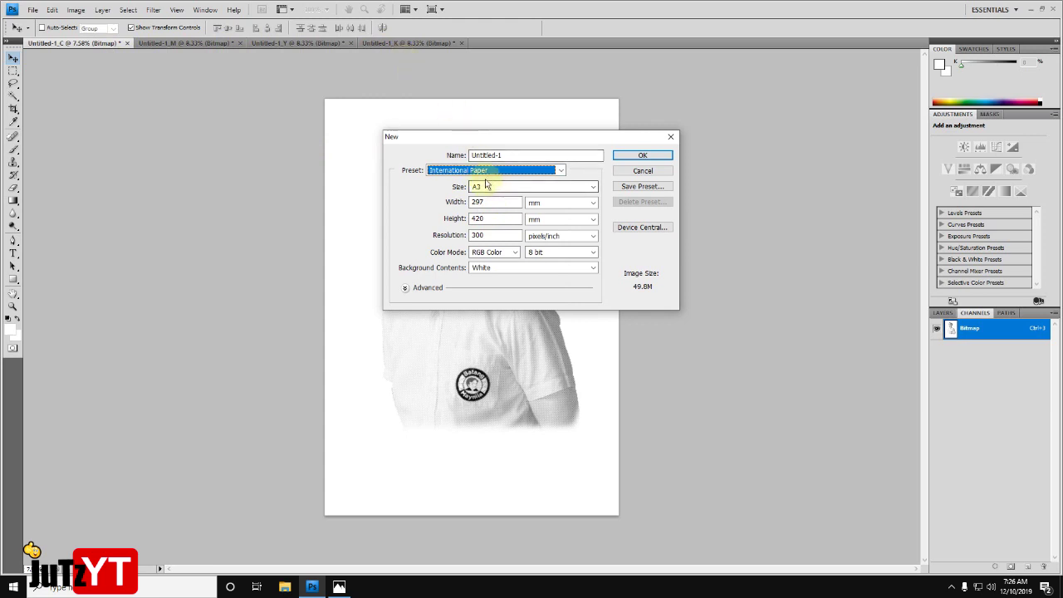
{"action": "double_click", "coordinate": [490, 235]}
{"action": "type", "text": "600"}
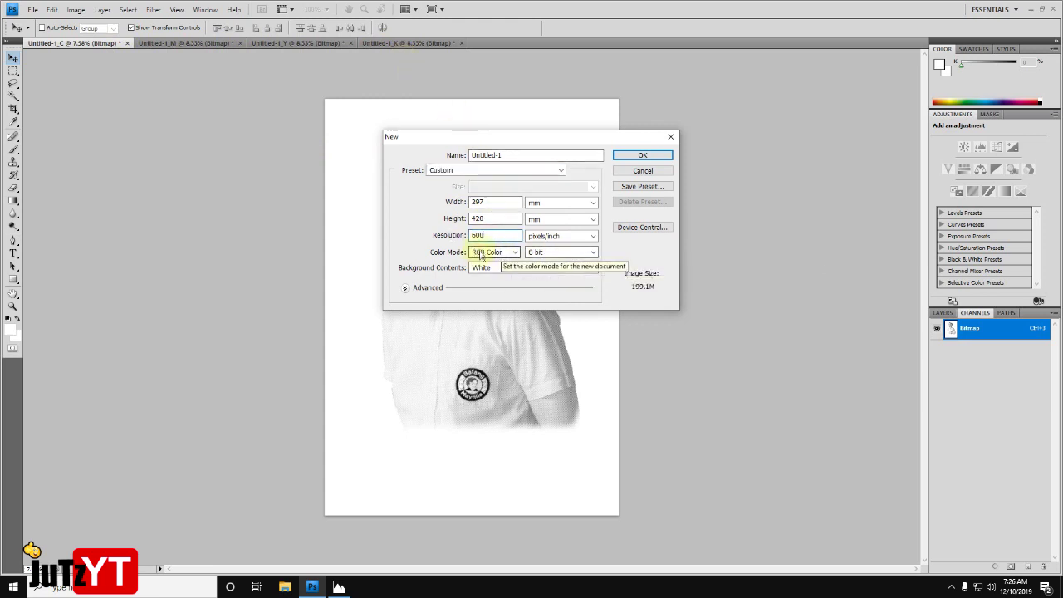
{"action": "left_click", "coordinate": [642, 155]}
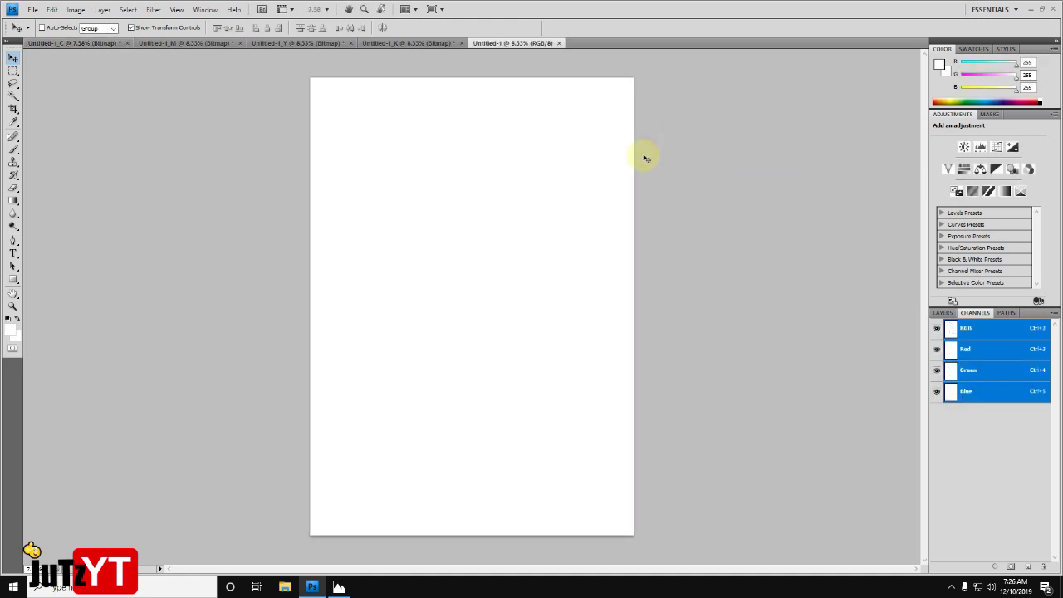
- Paste the whole cyan plate into Untitled-1 as a layer named c
{"action": "left_click", "coordinate": [943, 313]}
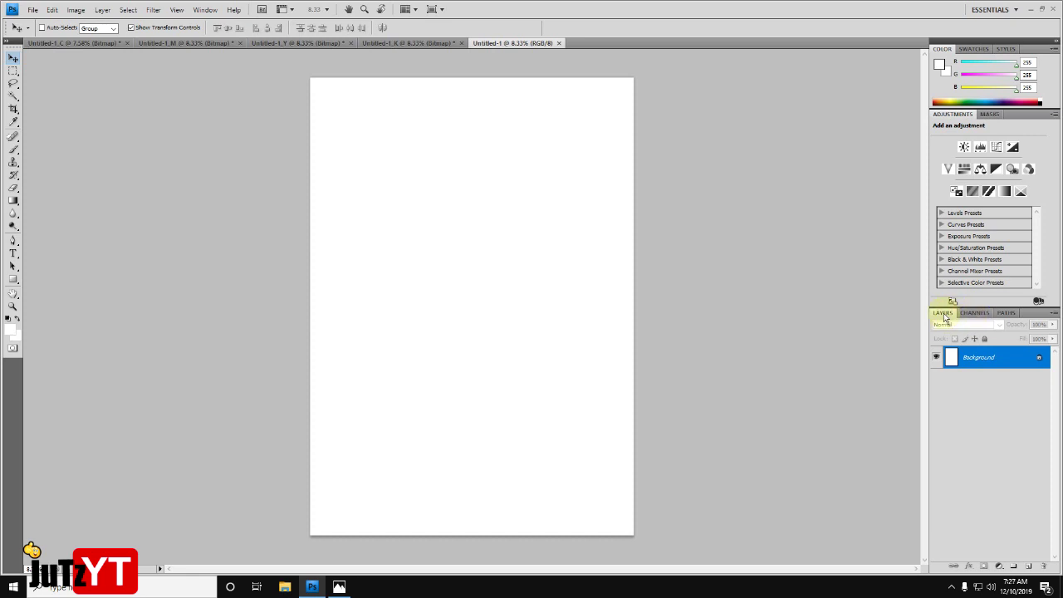
{"action": "left_click", "coordinate": [95, 44]}
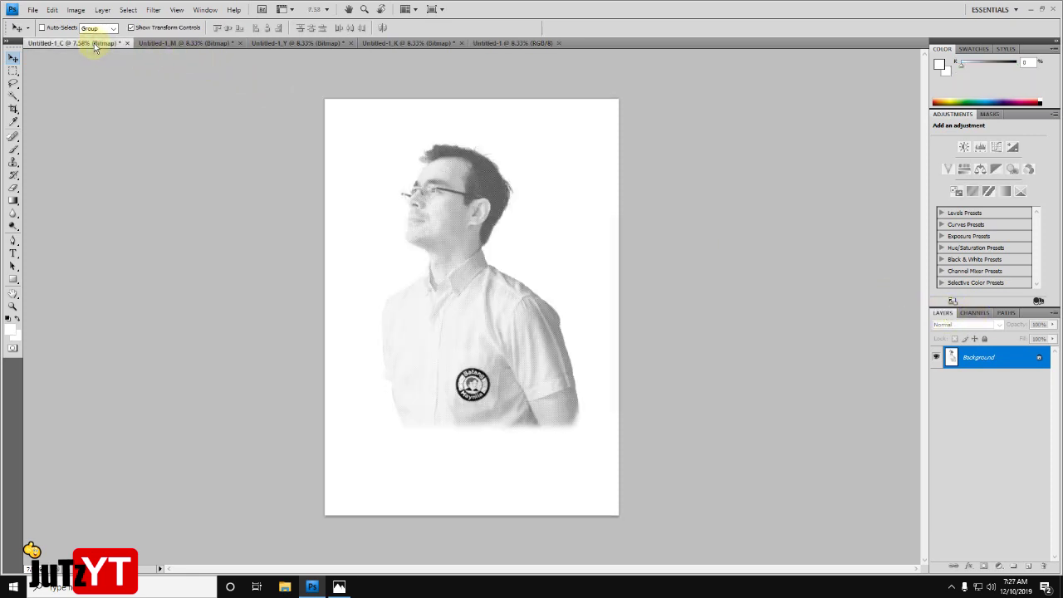
{"action": "key", "text": "ctrl+a"}
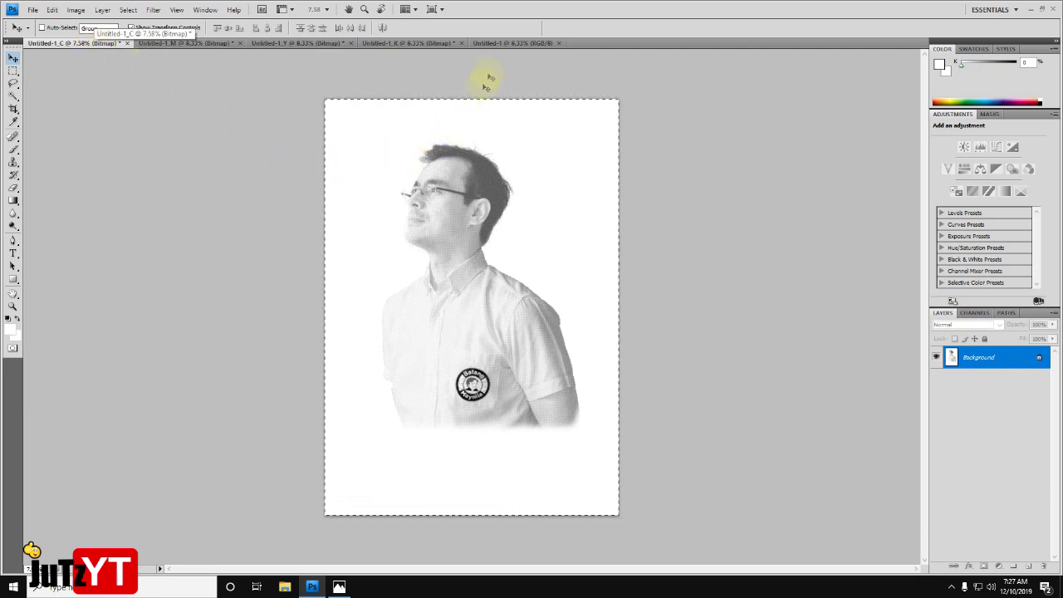
{"action": "left_click", "coordinate": [504, 43]}
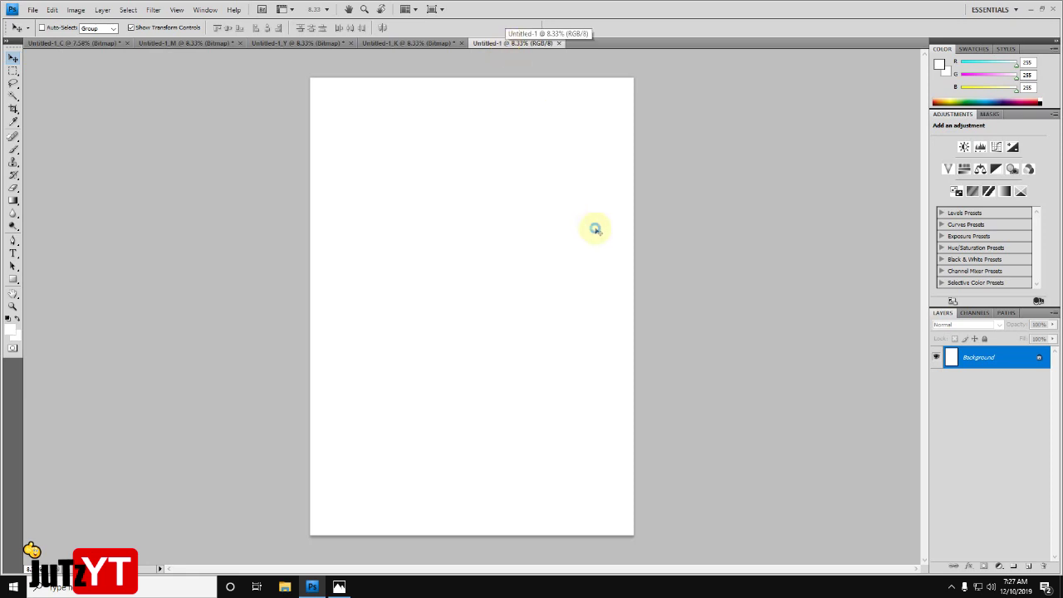
{"action": "key", "text": "ctrl+v"}
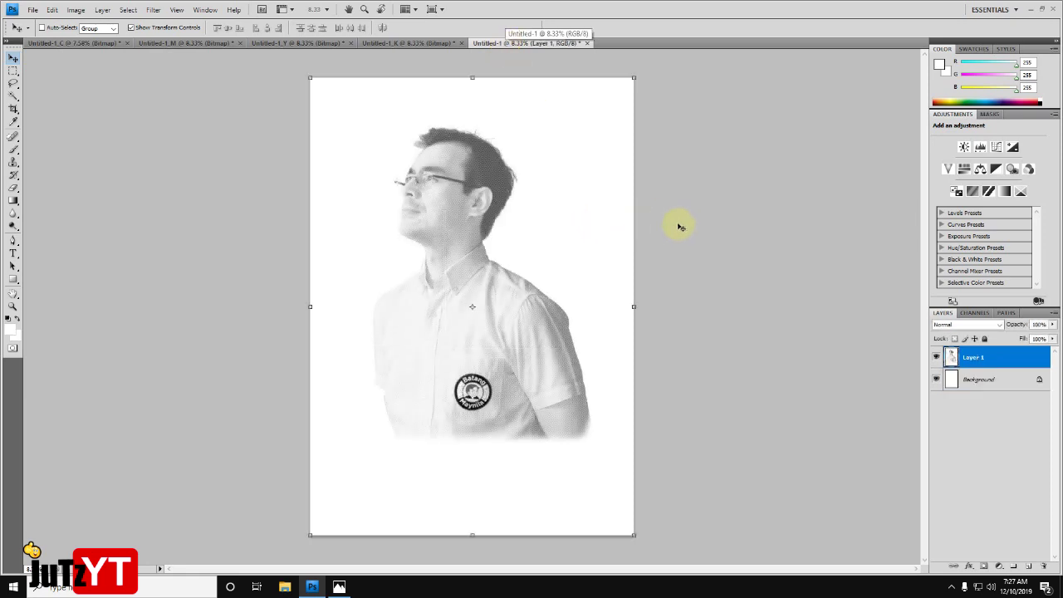
{"action": "double_click", "coordinate": [974, 357]}
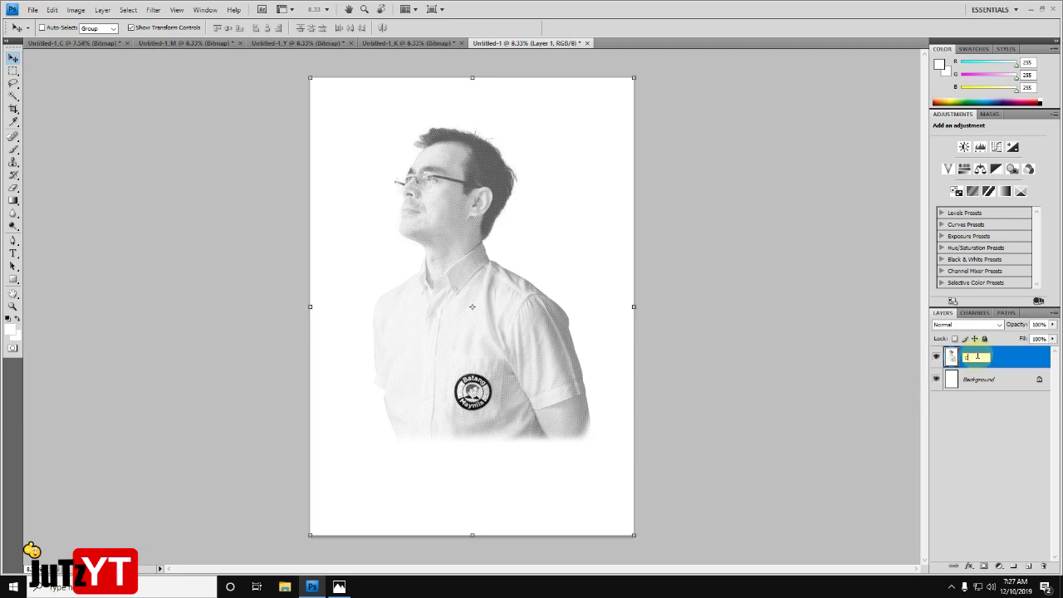
{"action": "type", "text": "c"}
{"action": "key", "text": "Return"}
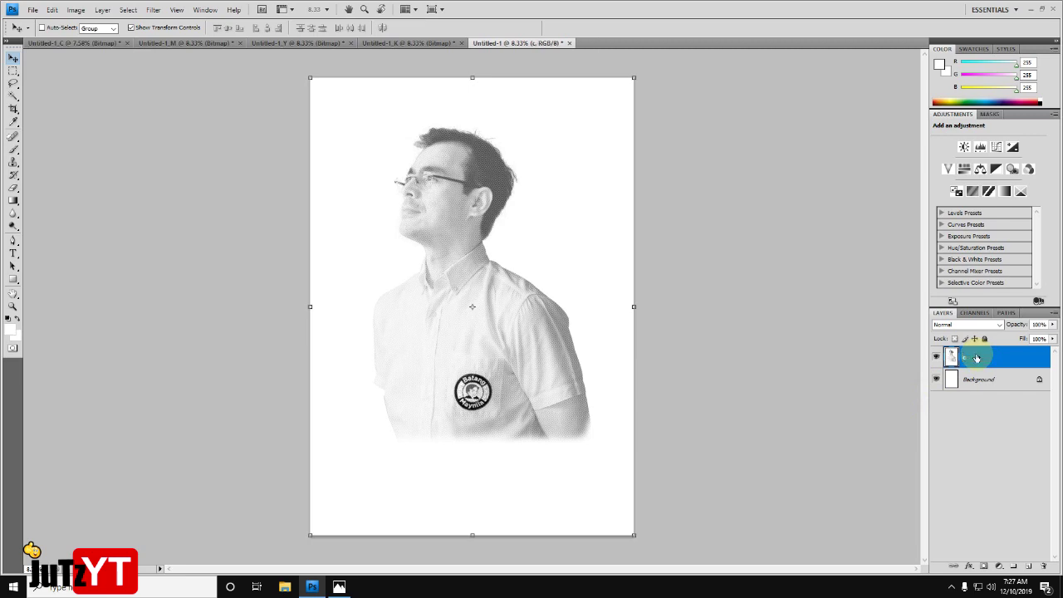
- Paste the whole magenta plate into Untitled-1 as layer m
{"action": "left_click", "coordinate": [175, 44]}
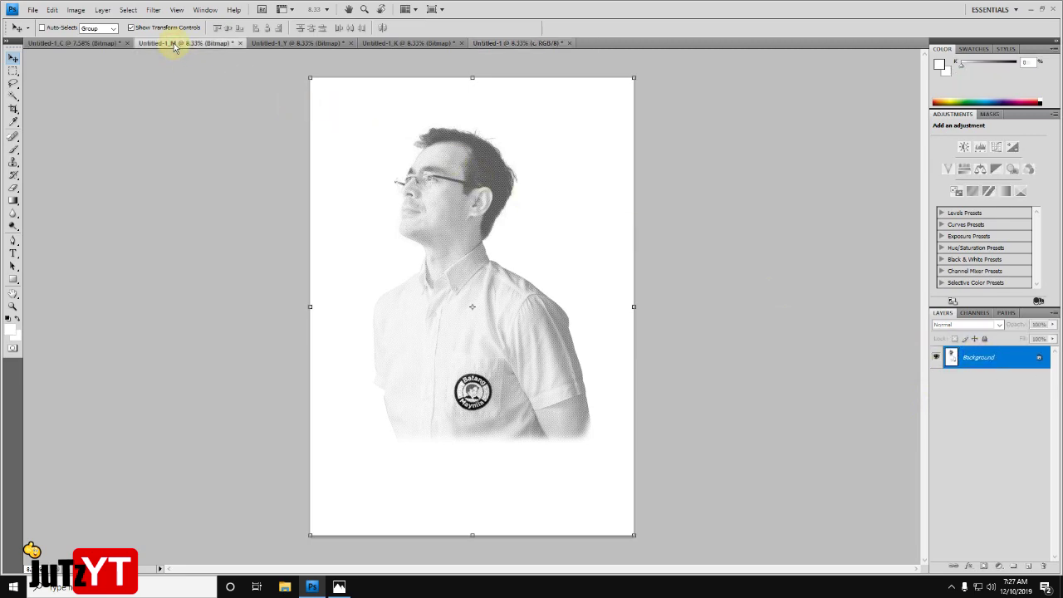
{"action": "key", "text": "ctrl+a"}
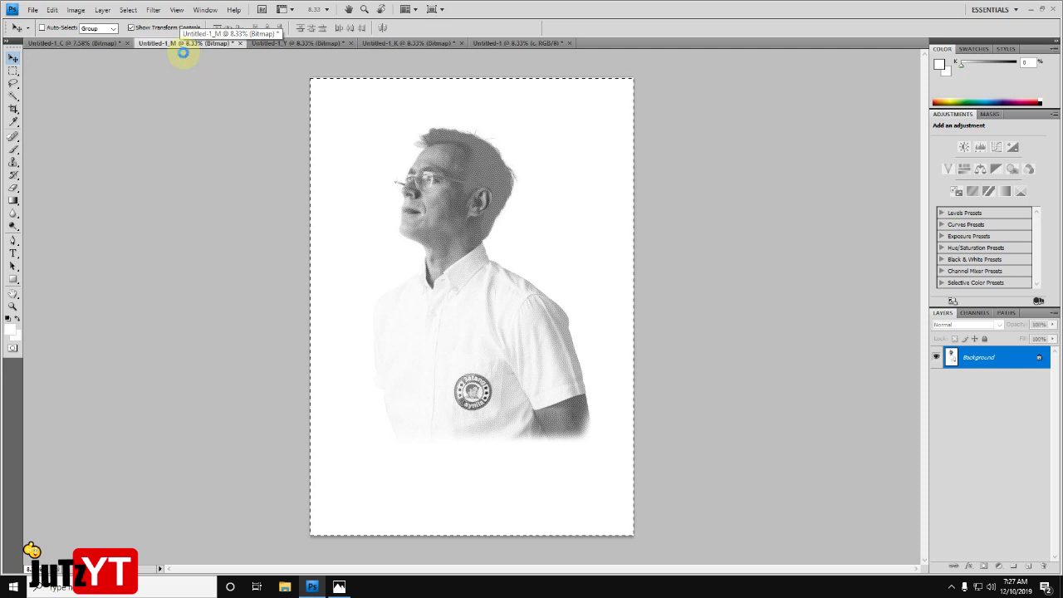
{"action": "left_click", "coordinate": [536, 44]}
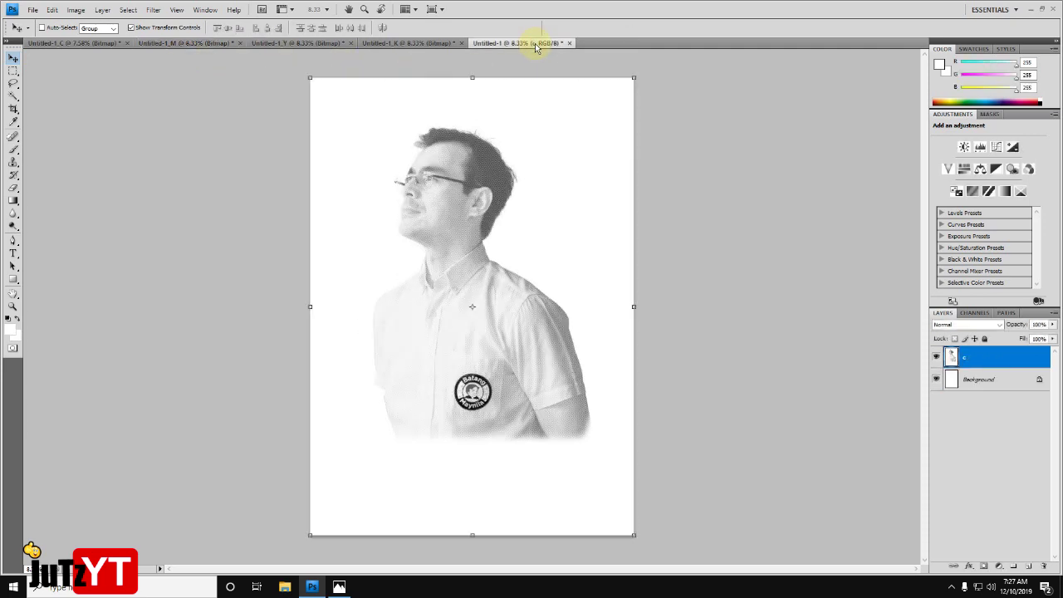
{"action": "key", "text": "ctrl+v"}
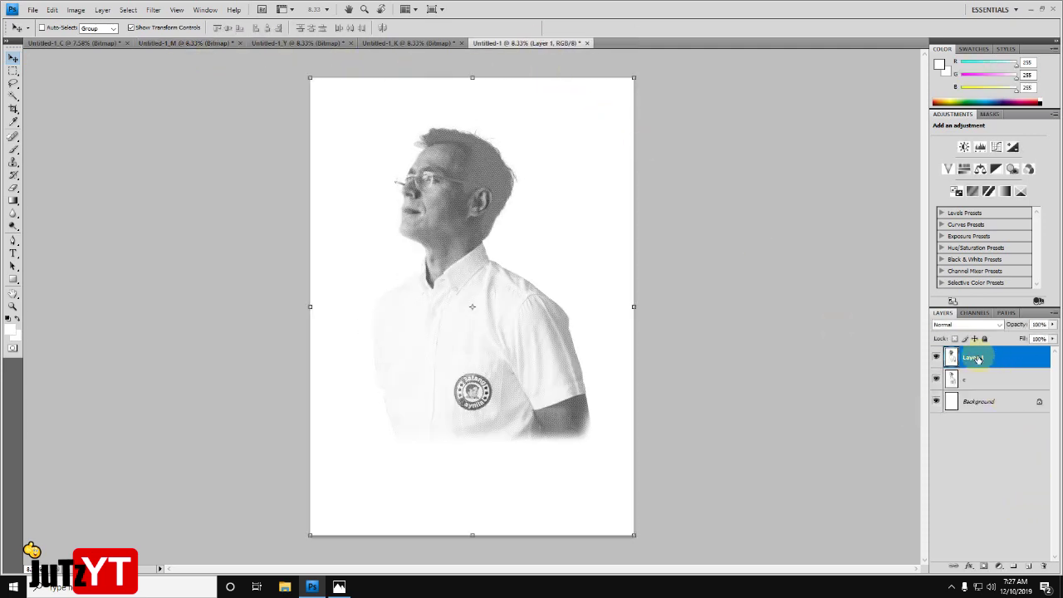
{"action": "type", "text": "m"}
{"action": "key", "text": "Return"}
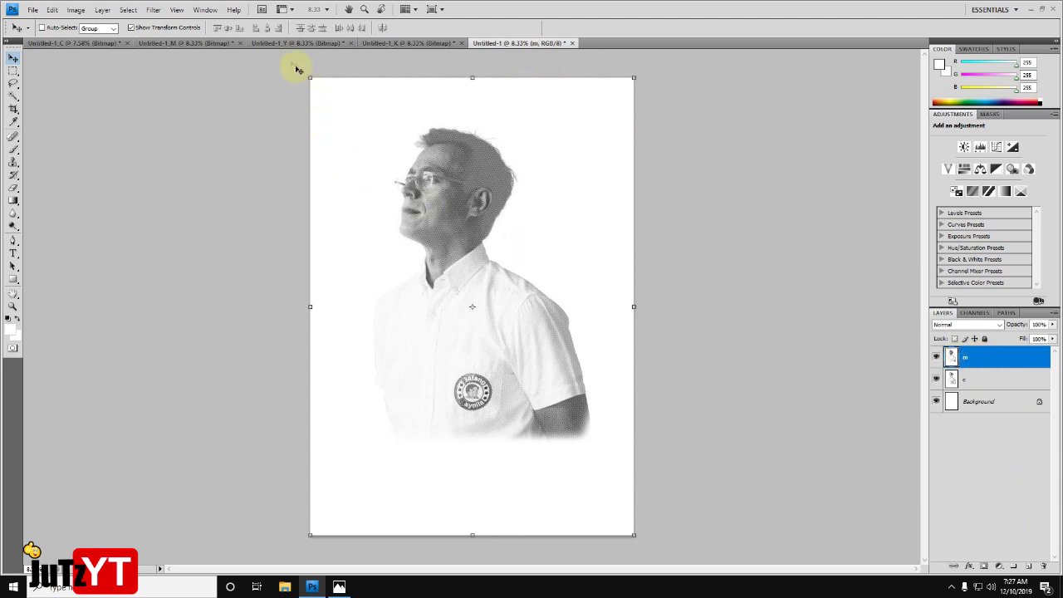
- Copy the whole yellow plate and paste it into Untitled-1 as layer y
{"action": "left_click", "coordinate": [290, 43]}
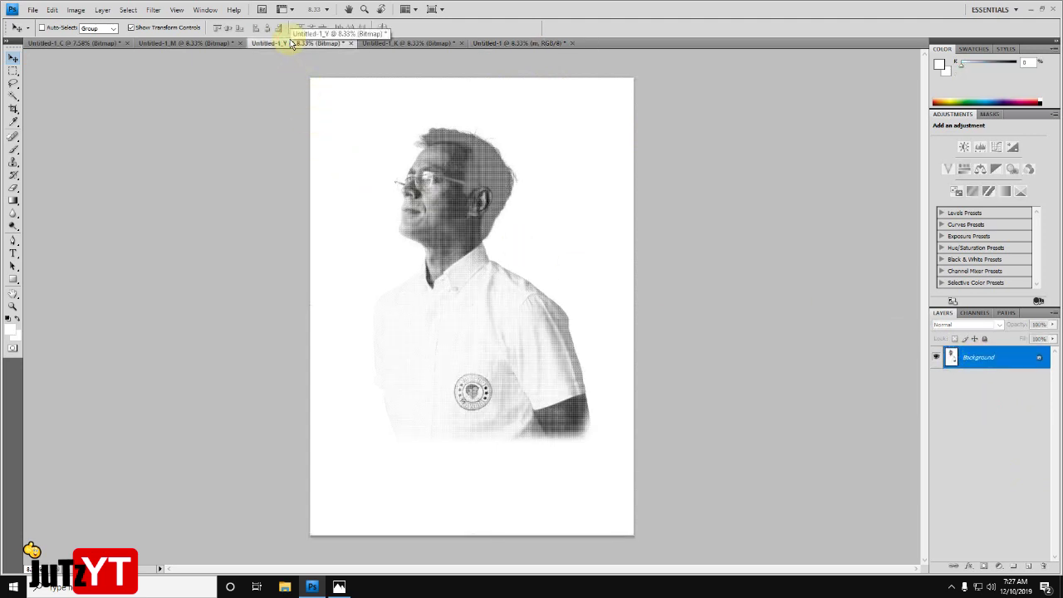
{"action": "key", "text": "ctrl+a"}
{"action": "key", "text": "ctrl+c"}
{"action": "left_click", "coordinate": [508, 44]}
{"action": "key", "text": "ctrl+v"}
{"action": "left_click", "coordinate": [992, 357]}
{"action": "key", "text": "ctrl+v"}
{"action": "double_click", "coordinate": [975, 355]}
{"action": "key", "text": "Return"}
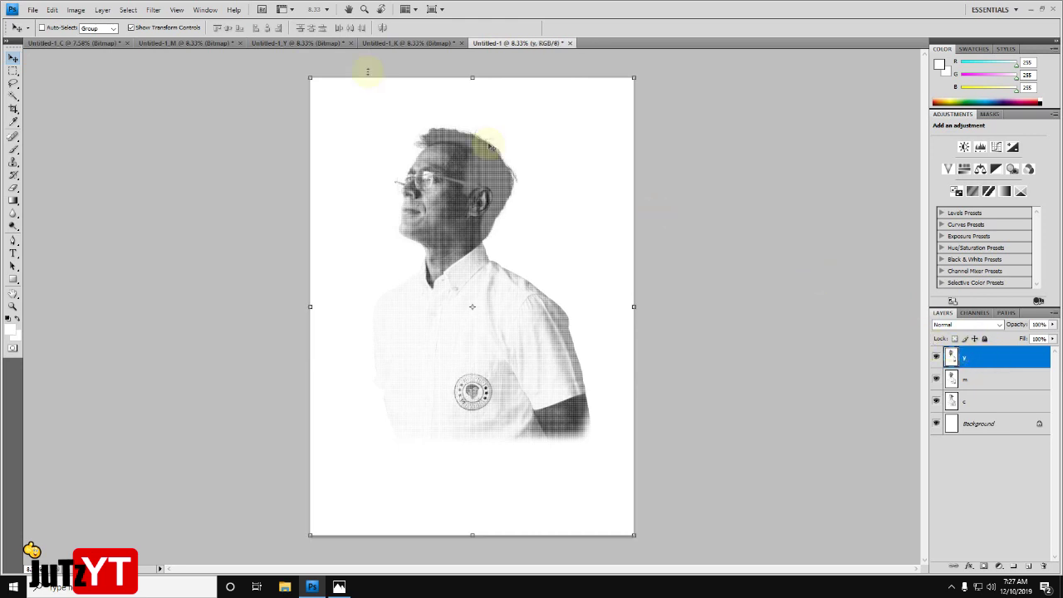
- Paste the black plate as layer k and close Untitled-1_K without saving
{"action": "left_click", "coordinate": [384, 43]}
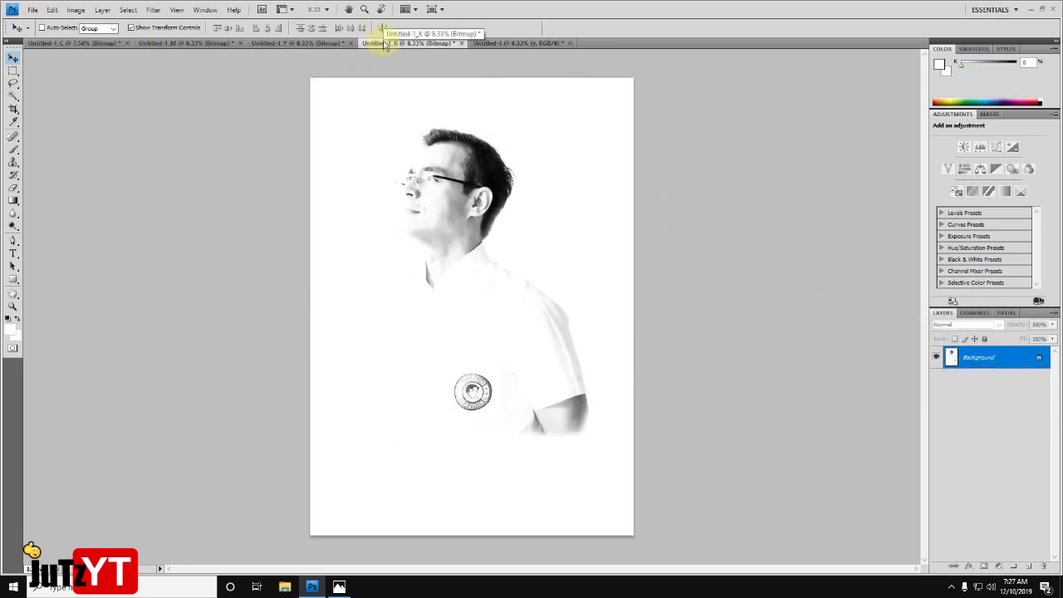
{"action": "left_click", "coordinate": [517, 44]}
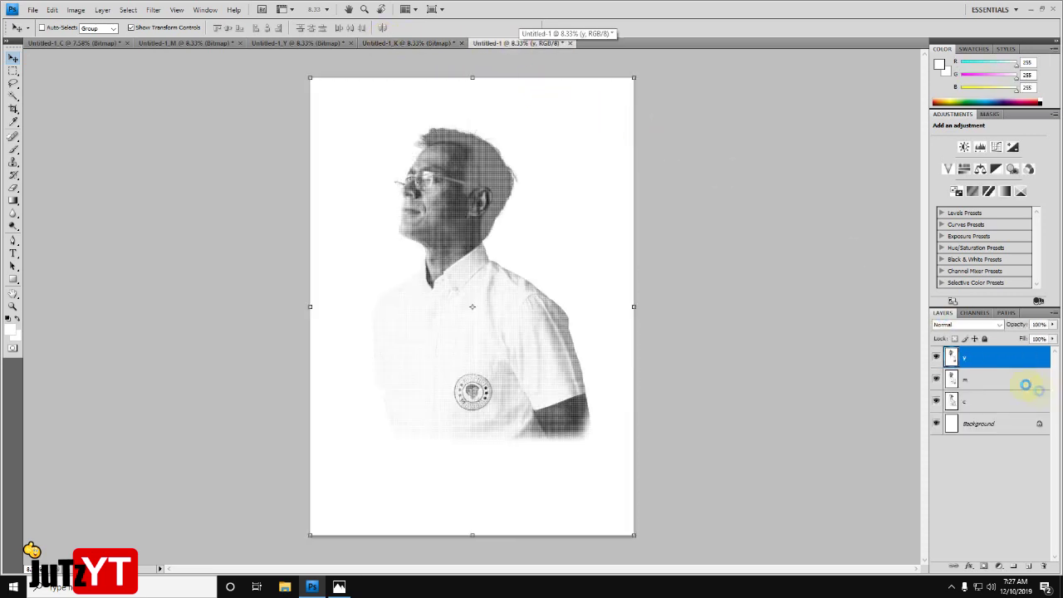
{"action": "key", "text": "ctrl+v"}
{"action": "double_click", "coordinate": [976, 357]}
{"action": "type", "text": "k"}
{"action": "left_click", "coordinate": [787, 314]}
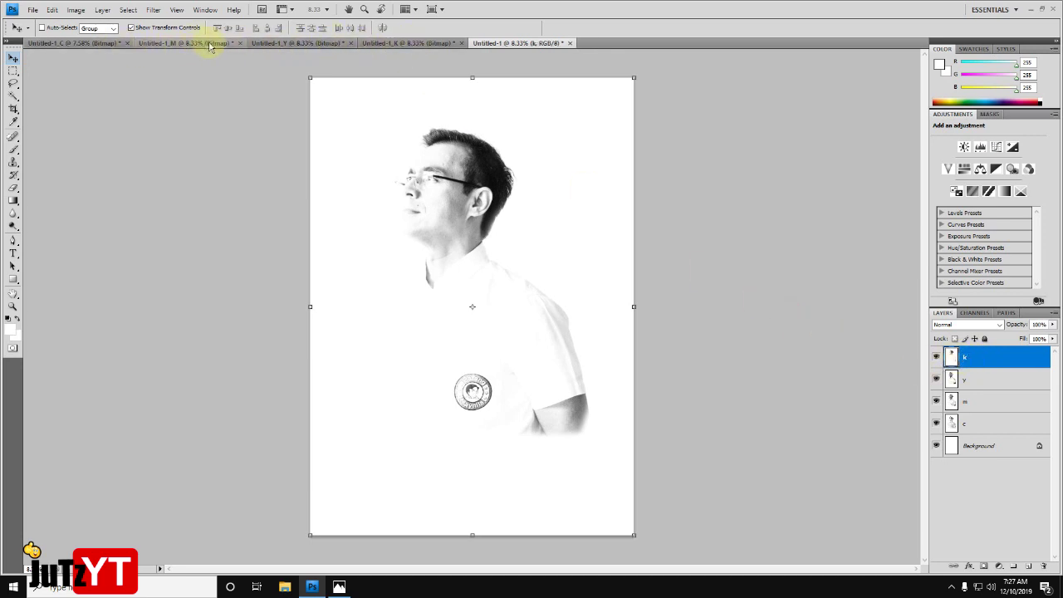
{"action": "left_click", "coordinate": [462, 42]}
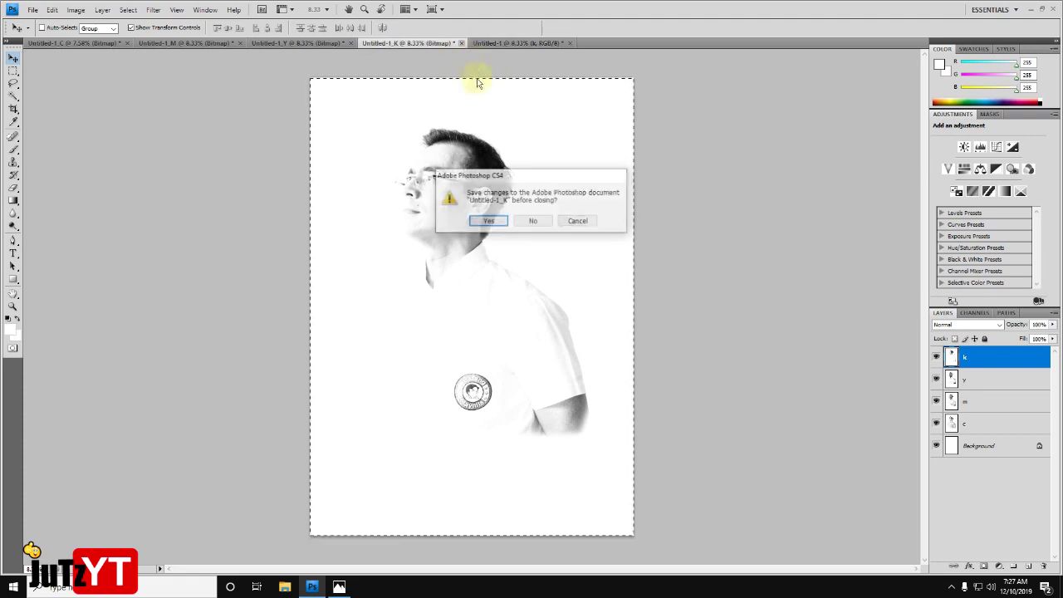
{"action": "left_click", "coordinate": [531, 220]}
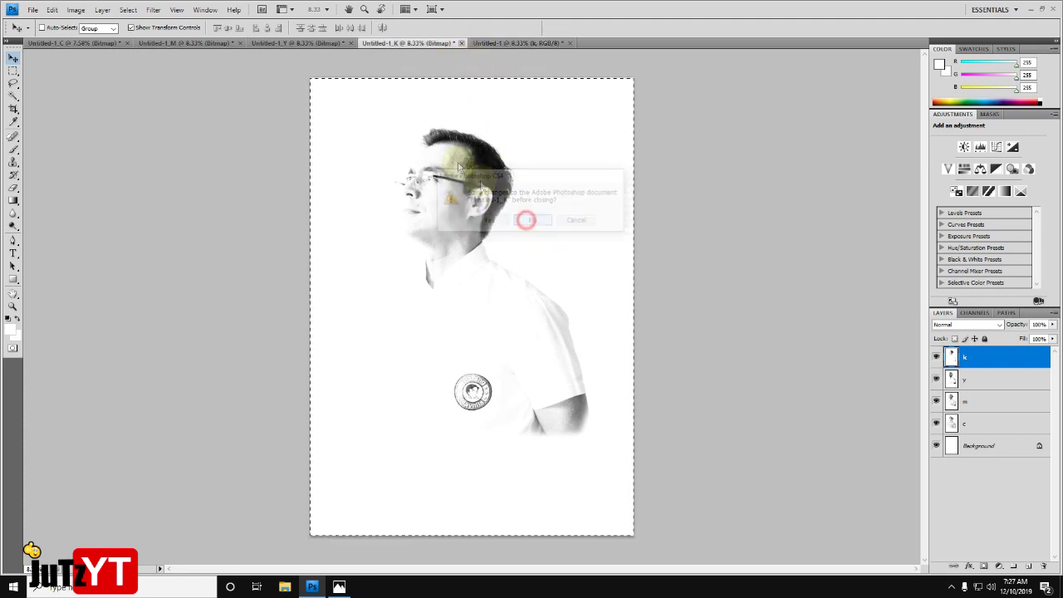
- Close Untitled-1_Y, Untitled-1_M and Untitled-1_C, answering No to each save prompt
{"action": "left_click", "coordinate": [350, 42]}
{"action": "left_click", "coordinate": [537, 222]}
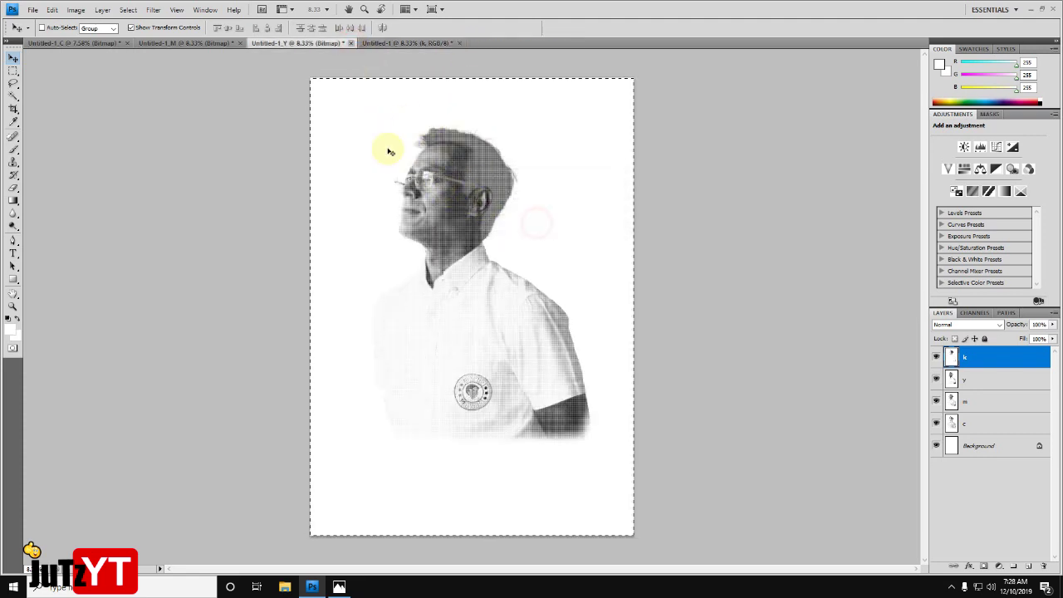
{"action": "left_click", "coordinate": [239, 43]}
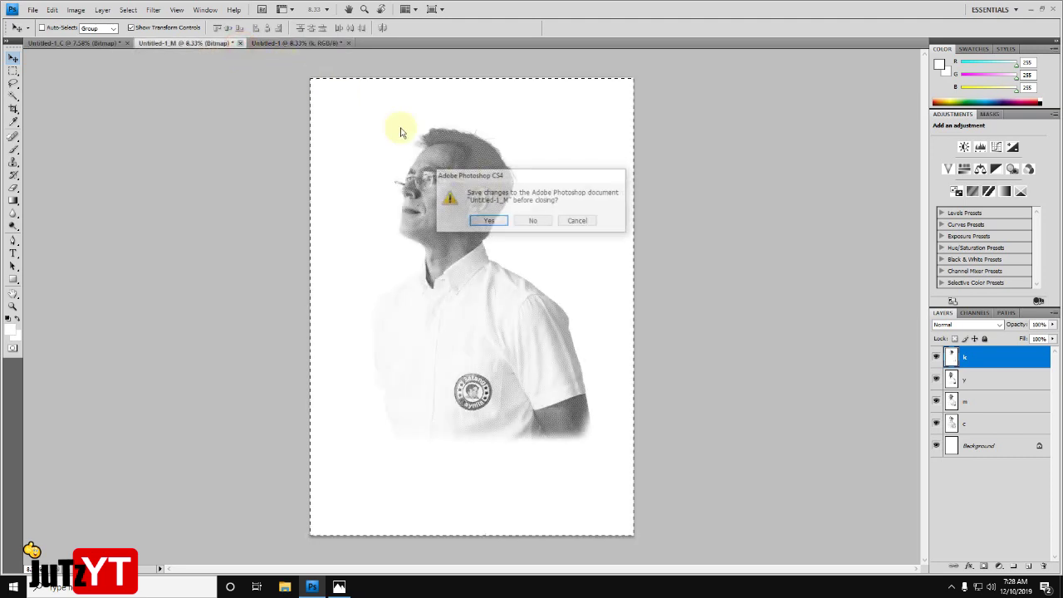
{"action": "left_click", "coordinate": [535, 218]}
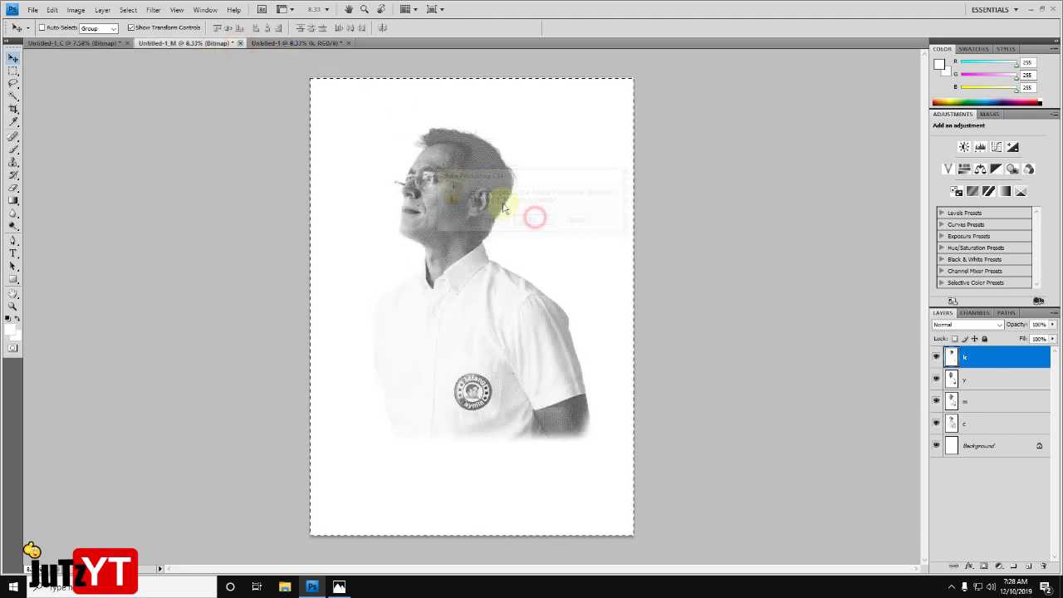
{"action": "left_click", "coordinate": [127, 43]}
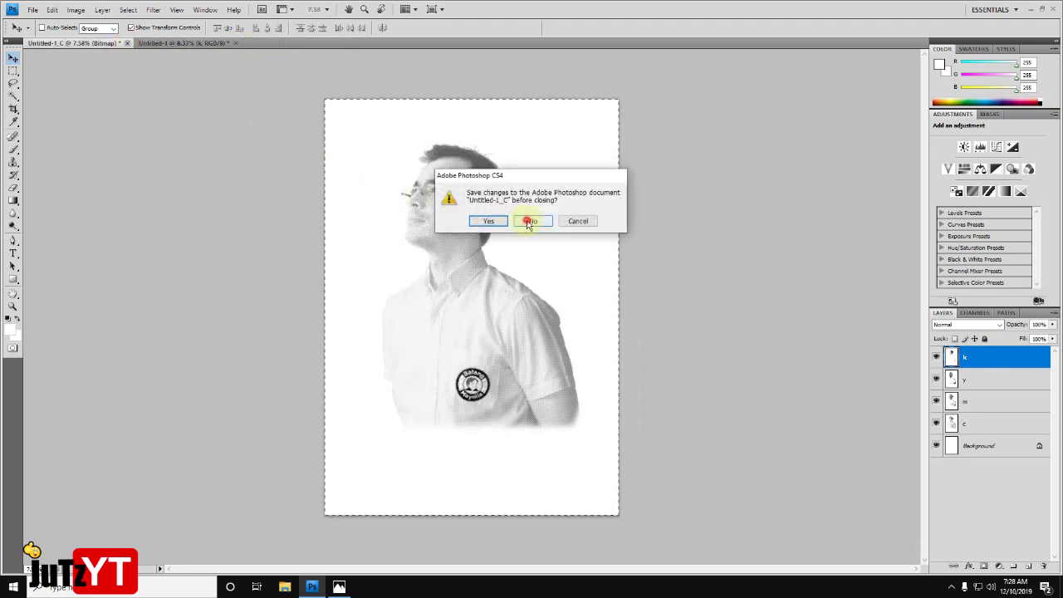
{"action": "left_click", "coordinate": [462, 221]}
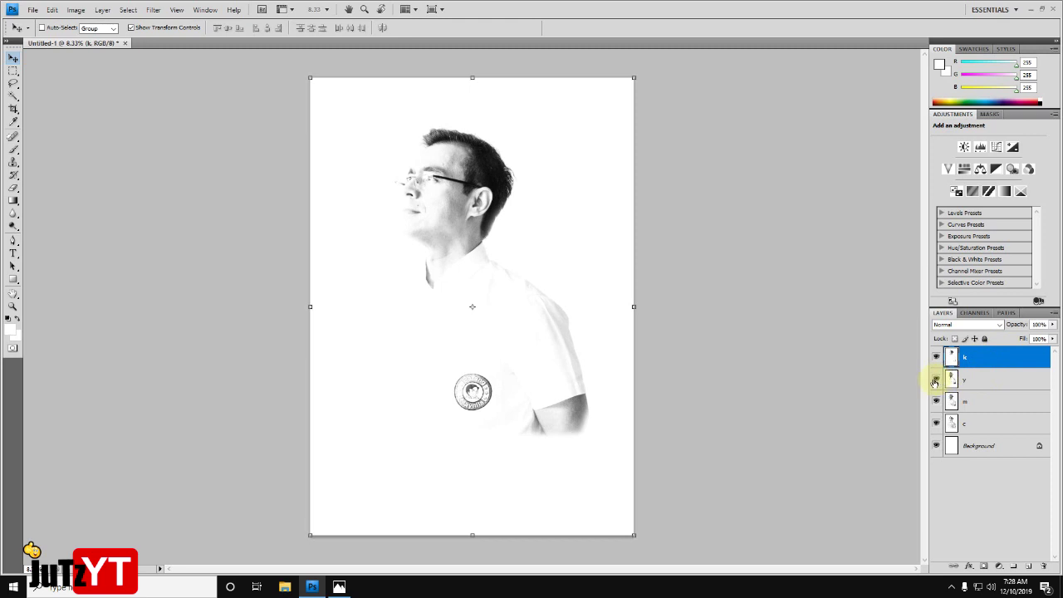
- Hide layer y, delete k's white pixels via Color Range, deselect, then hide k
{"action": "left_click", "coordinate": [937, 380]}
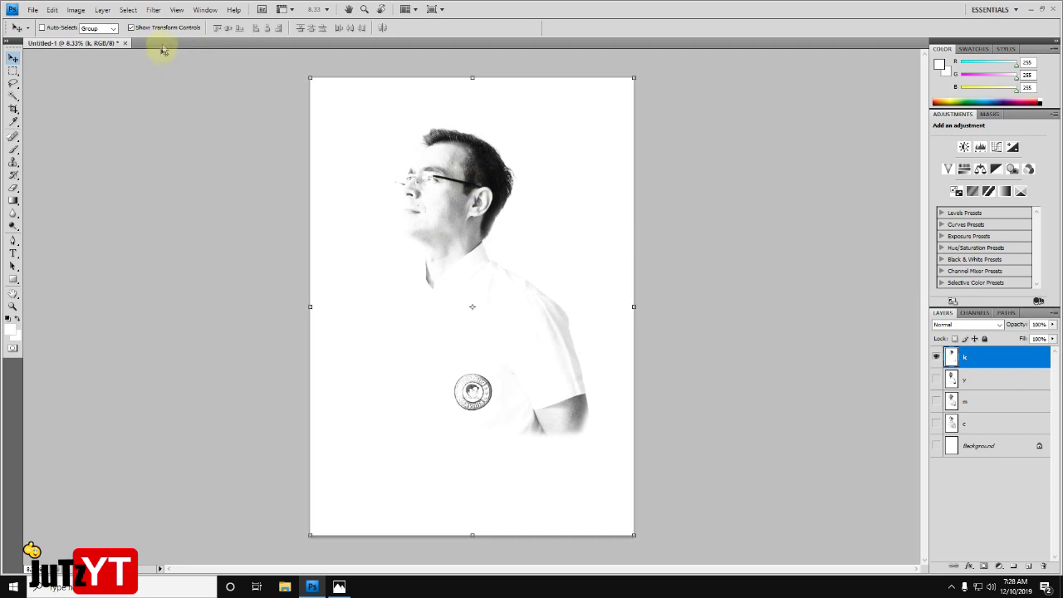
{"action": "left_click", "coordinate": [137, 11]}
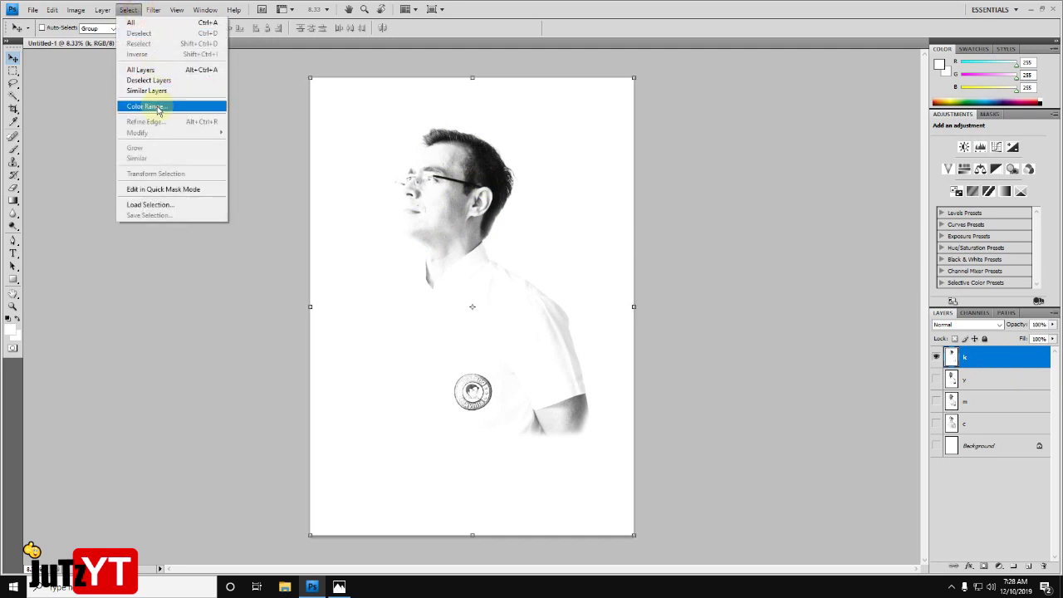
{"action": "left_click", "coordinate": [149, 106]}
{"action": "left_click", "coordinate": [991, 186]}
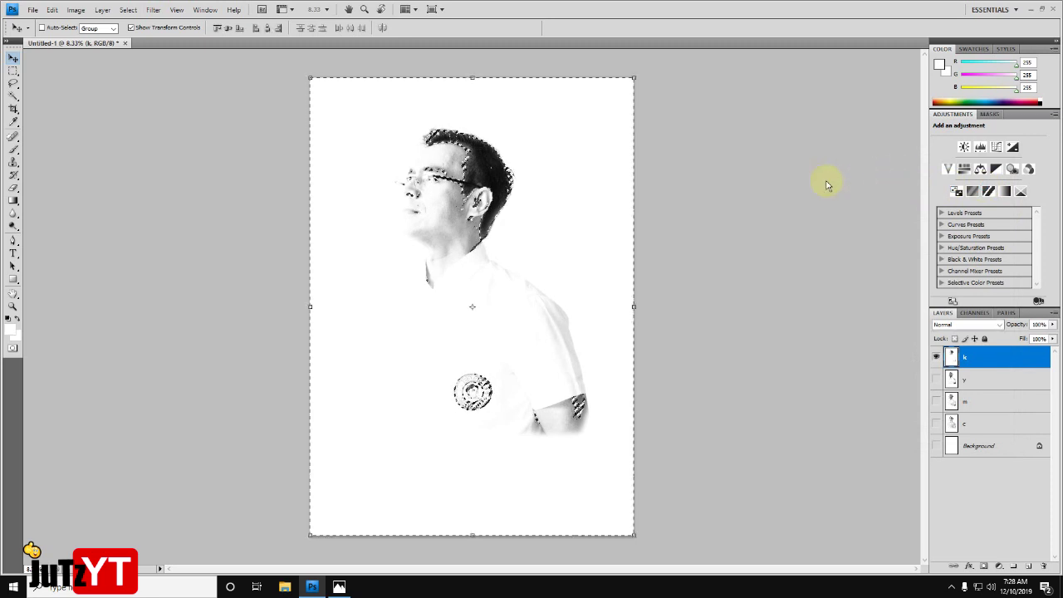
{"action": "key", "text": "Delete"}
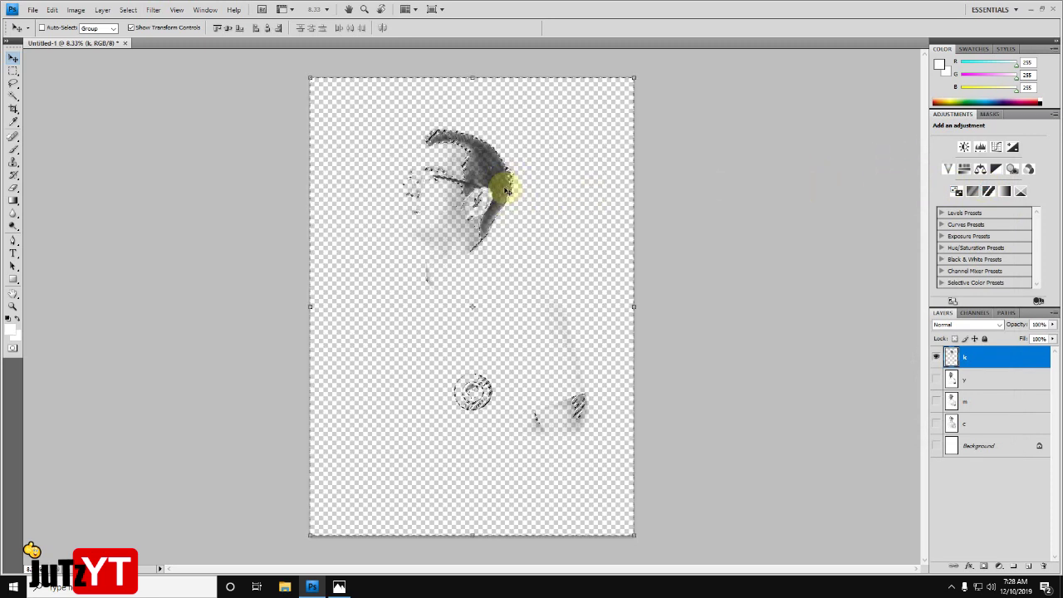
{"action": "left_click", "coordinate": [937, 446]}
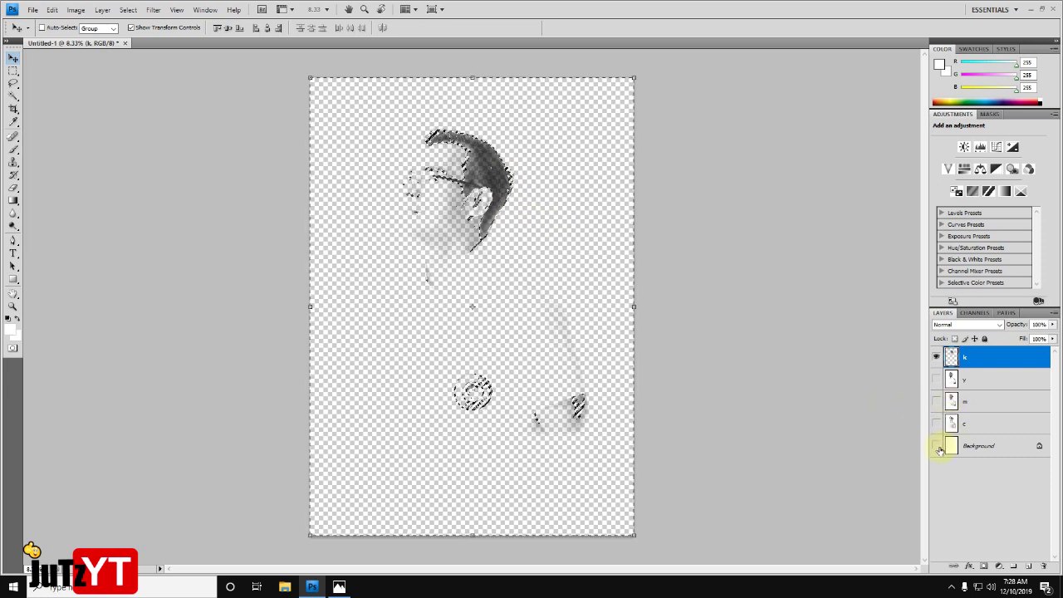
{"action": "left_click", "coordinate": [937, 447]}
{"action": "key", "text": "ctrl+d"}
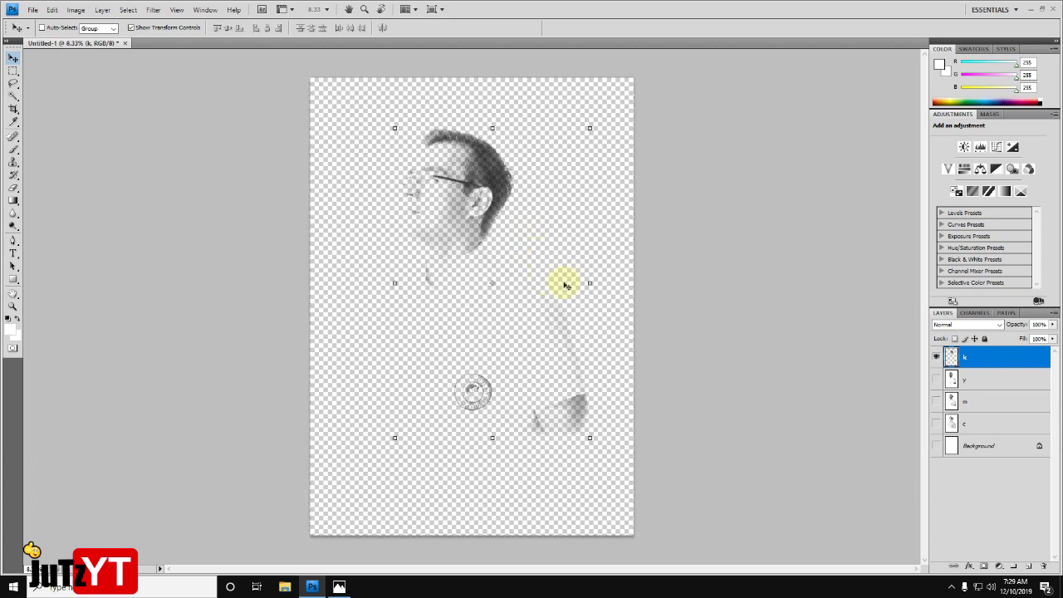
{"action": "left_click", "coordinate": [936, 358]}
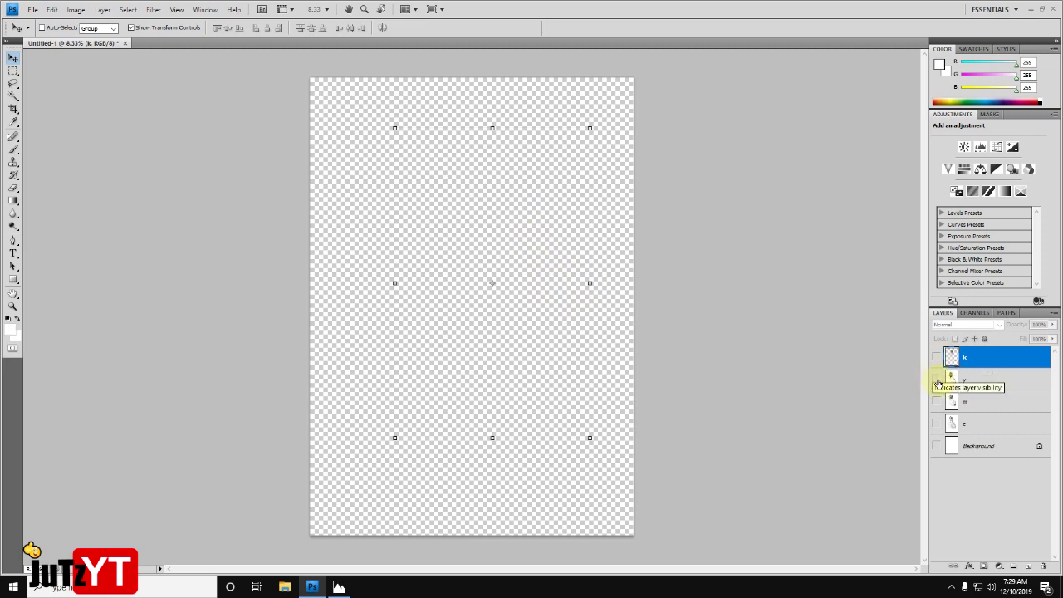
- Delete layer y's white pixels via Color Range, deselect, then hide y again
{"action": "left_click", "coordinate": [937, 380]}
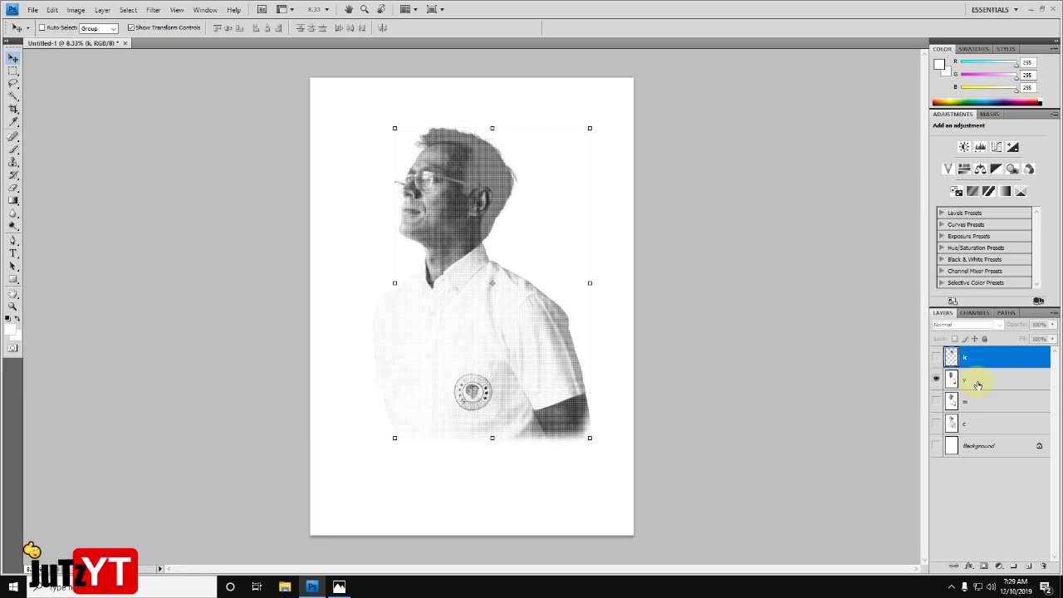
{"action": "left_click", "coordinate": [977, 384]}
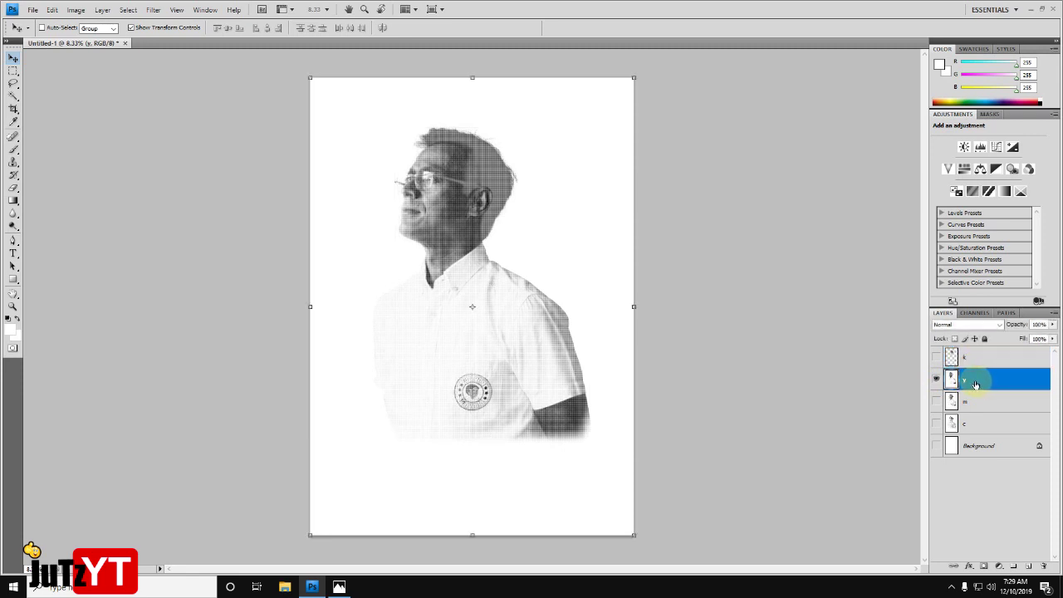
{"action": "left_click", "coordinate": [128, 9]}
{"action": "left_click", "coordinate": [167, 106]}
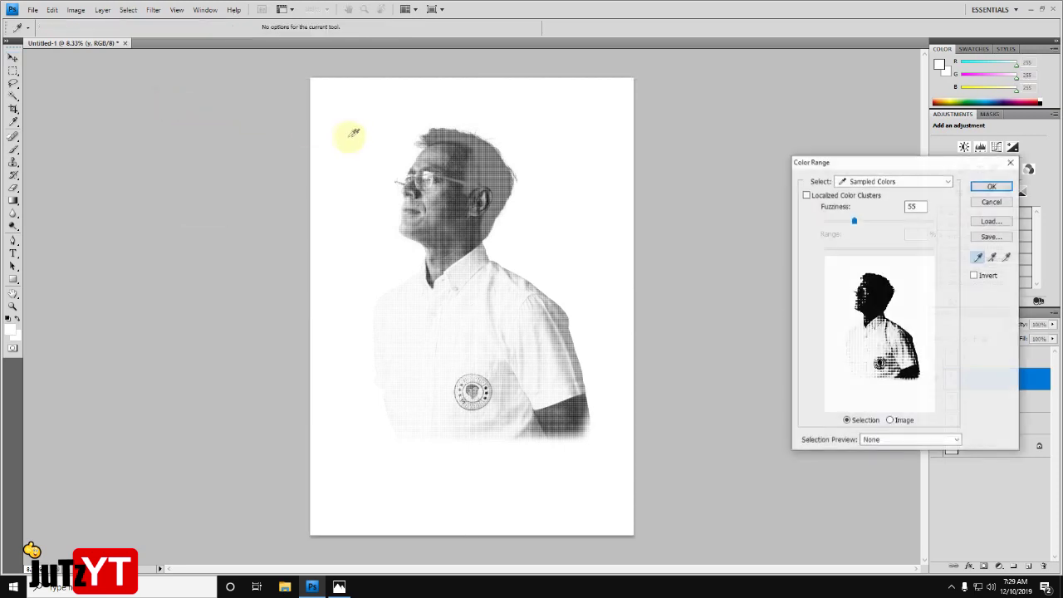
{"action": "left_click", "coordinate": [991, 186]}
{"action": "key", "text": "v"}
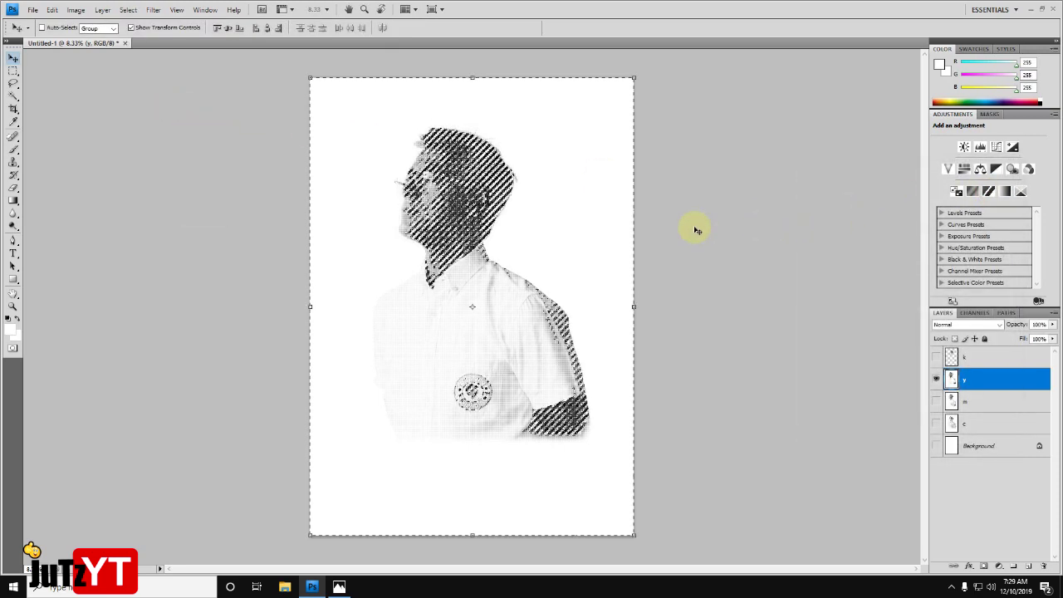
{"action": "key", "text": "Delete"}
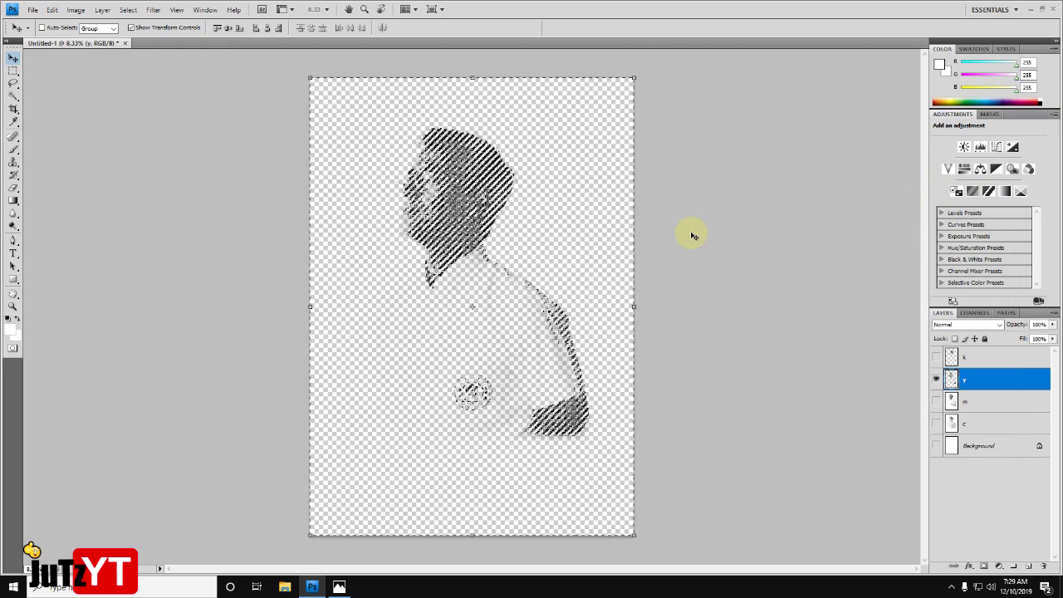
{"action": "key", "text": "ctrl+d"}
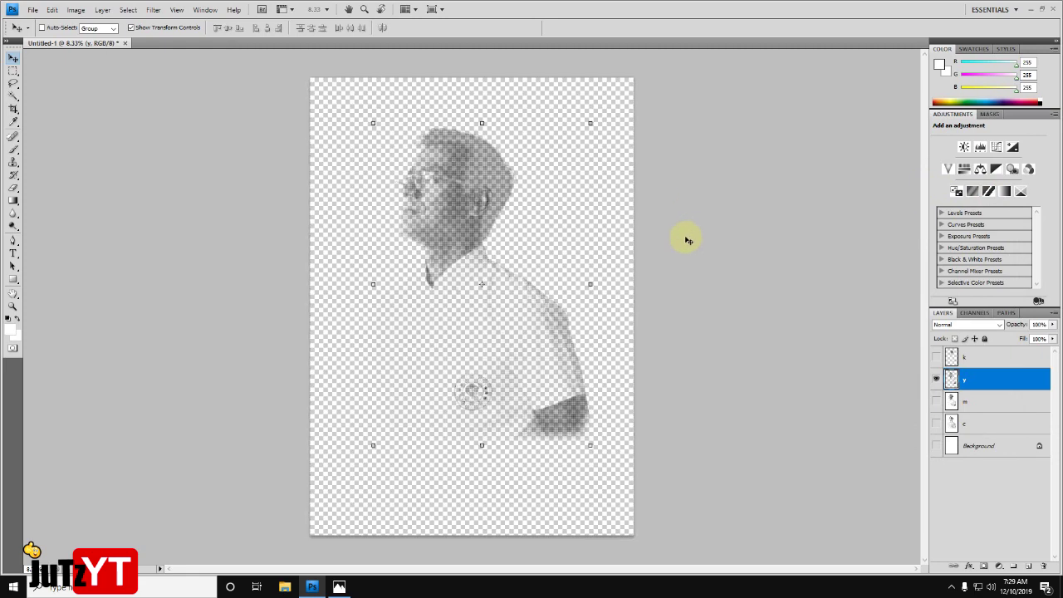
{"action": "left_click", "coordinate": [936, 380]}
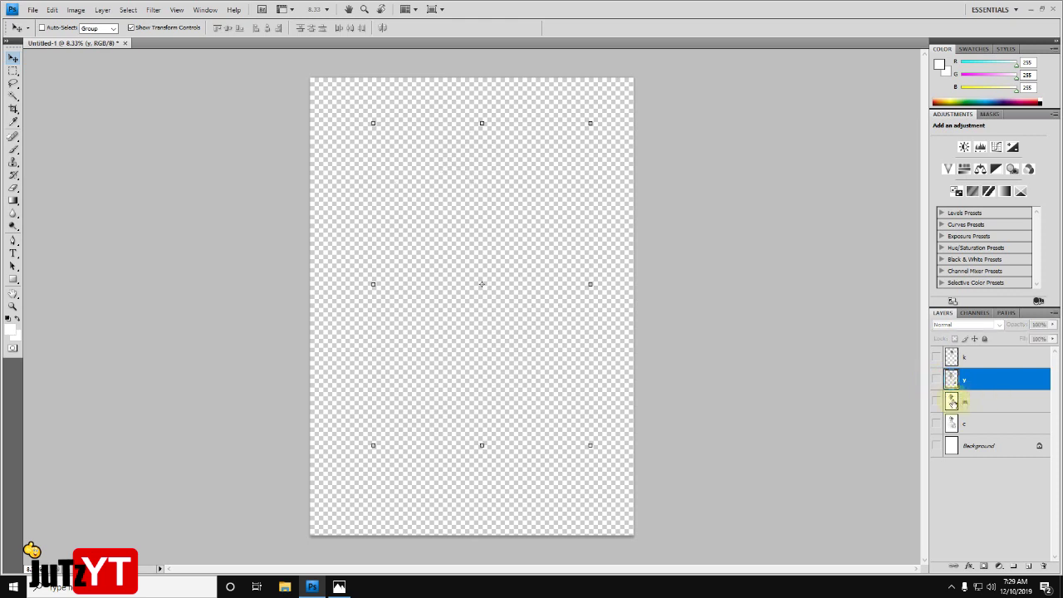
- Delete layer m's white pixels via Color Range, deselect, then hide m again
{"action": "left_click", "coordinate": [936, 402]}
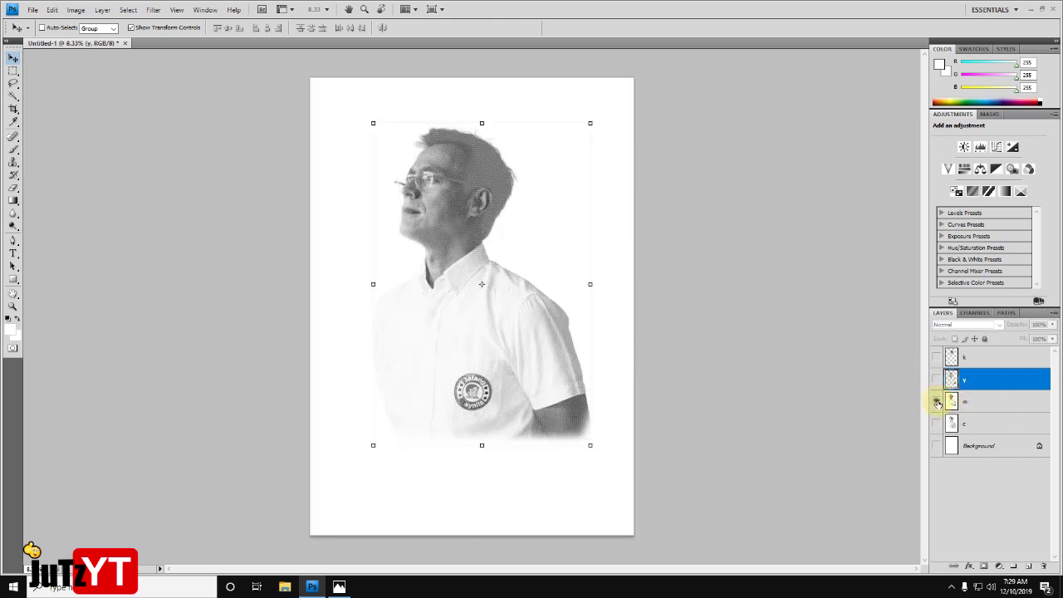
{"action": "left_click", "coordinate": [977, 406]}
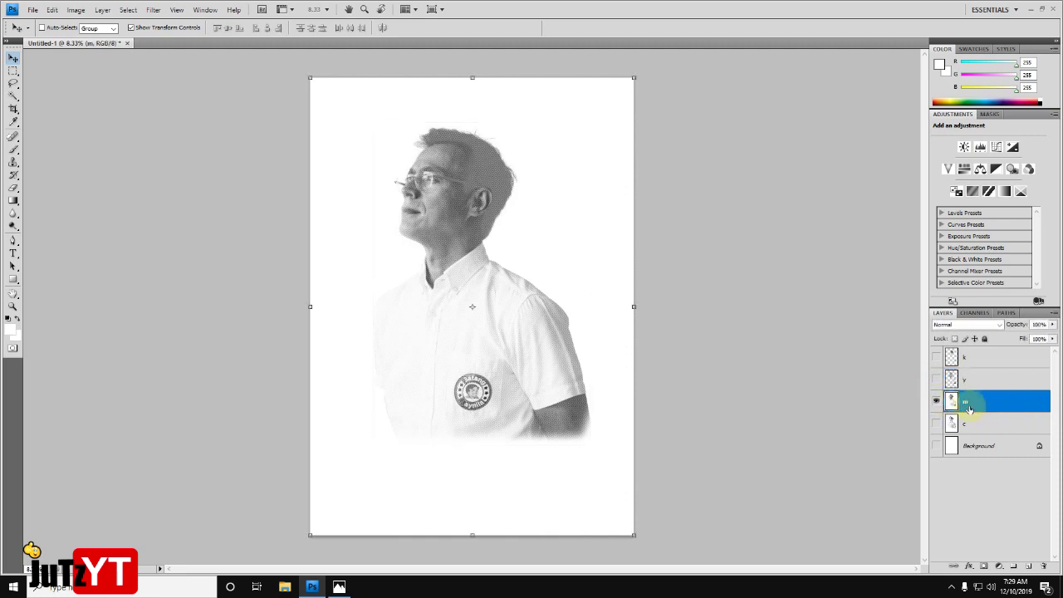
{"action": "left_click", "coordinate": [128, 10]}
{"action": "left_click", "coordinate": [170, 106]}
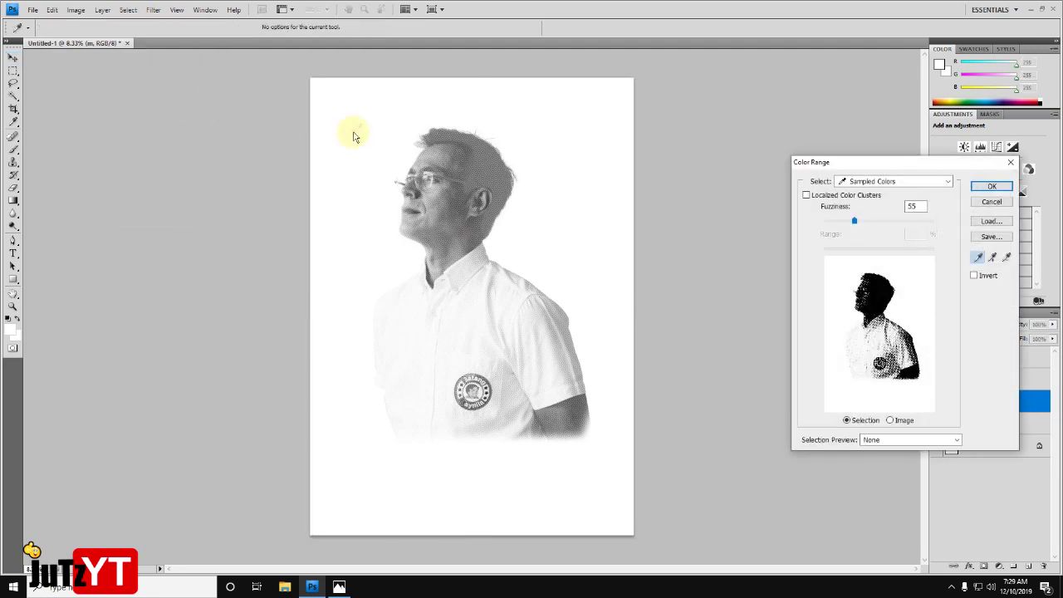
{"action": "left_click", "coordinate": [991, 187]}
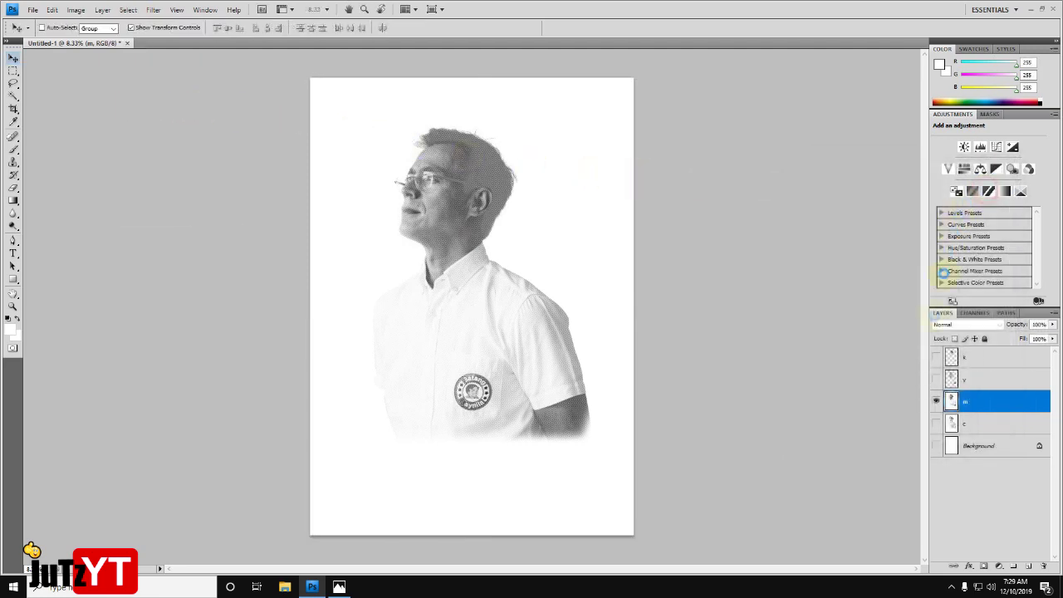
{"action": "key", "text": "Delete"}
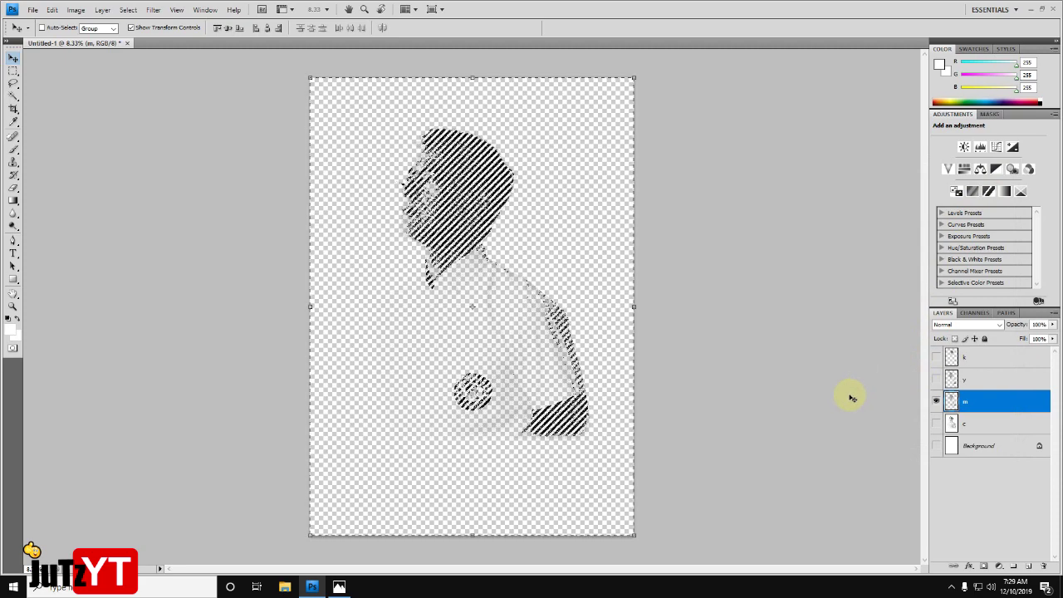
{"action": "key", "text": "ctrl+d"}
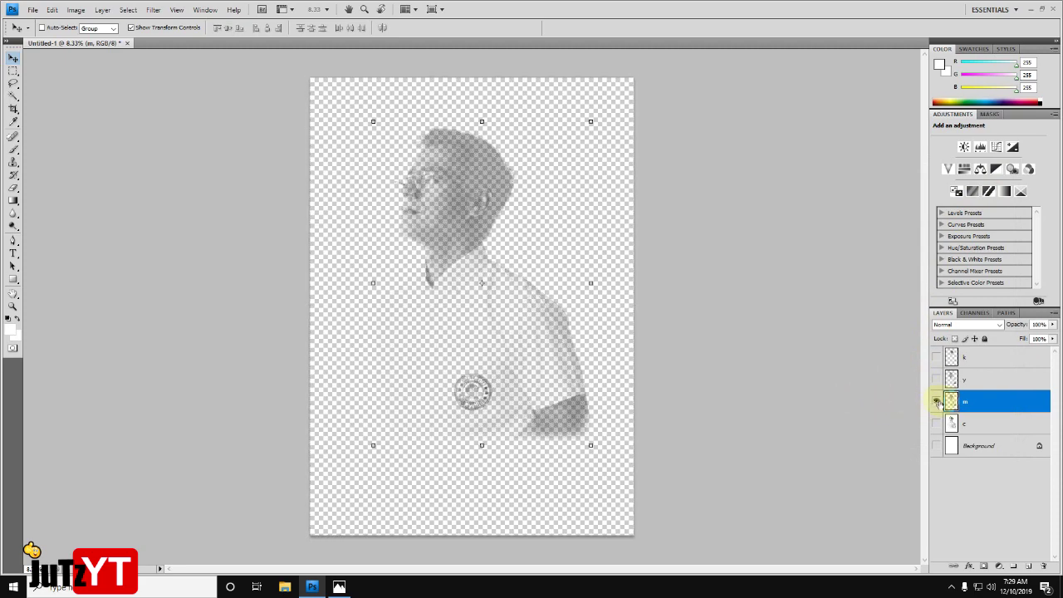
{"action": "left_click", "coordinate": [938, 403]}
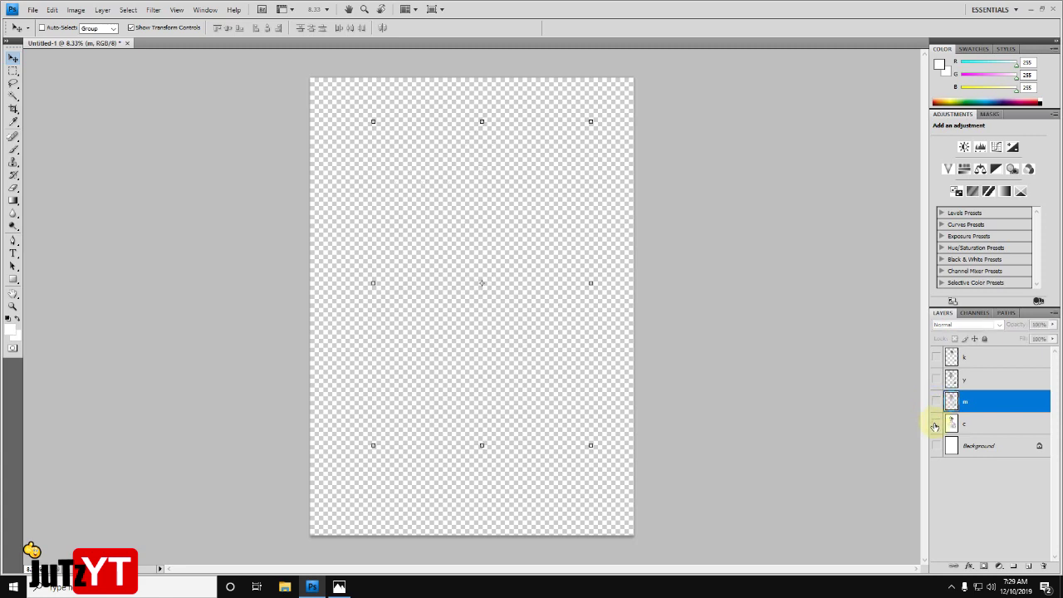
- Delete layer c's white pixels via Color Range and deselect, leaving c visible
{"action": "left_click", "coordinate": [935, 424]}
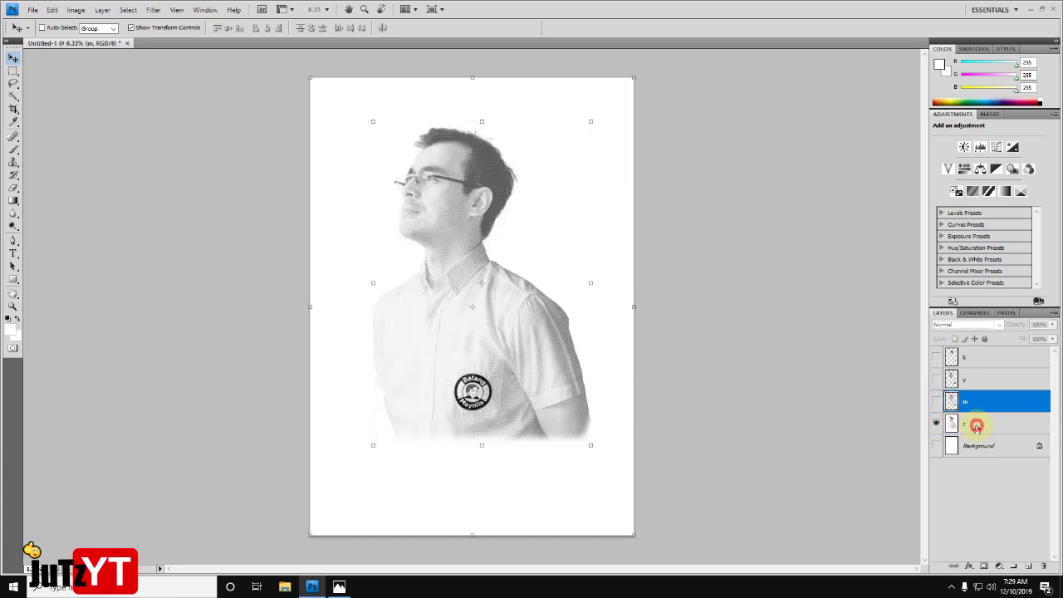
{"action": "left_click", "coordinate": [977, 426]}
{"action": "left_click", "coordinate": [129, 9]}
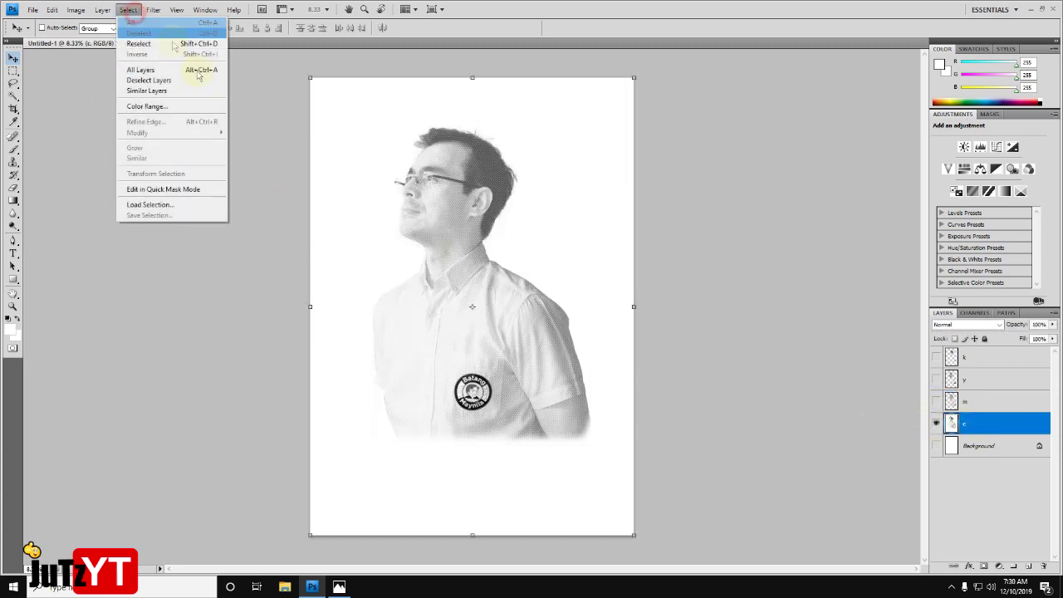
{"action": "left_click", "coordinate": [189, 107]}
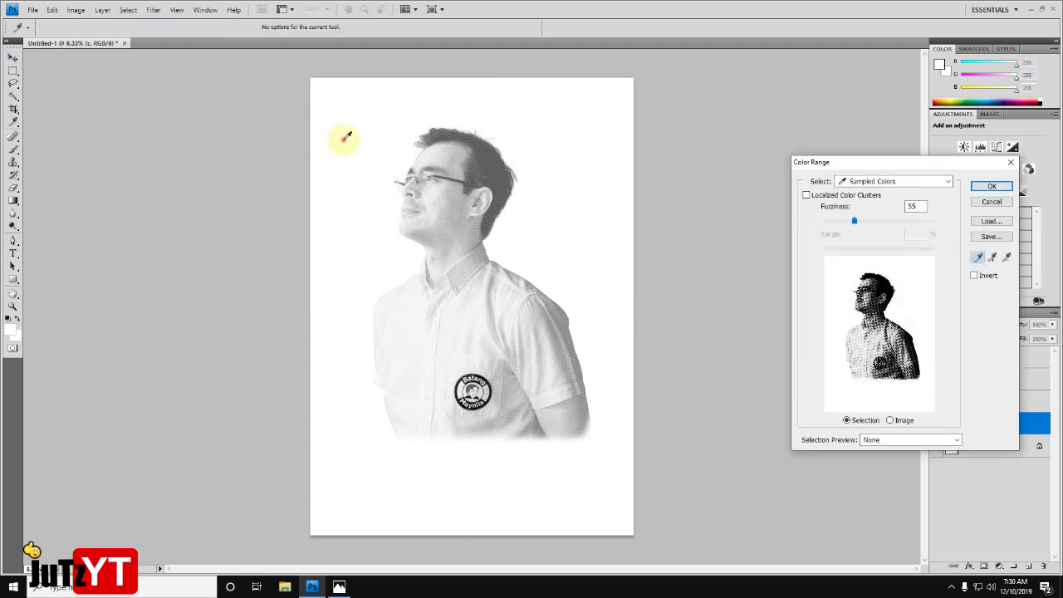
{"action": "left_click", "coordinate": [992, 186]}
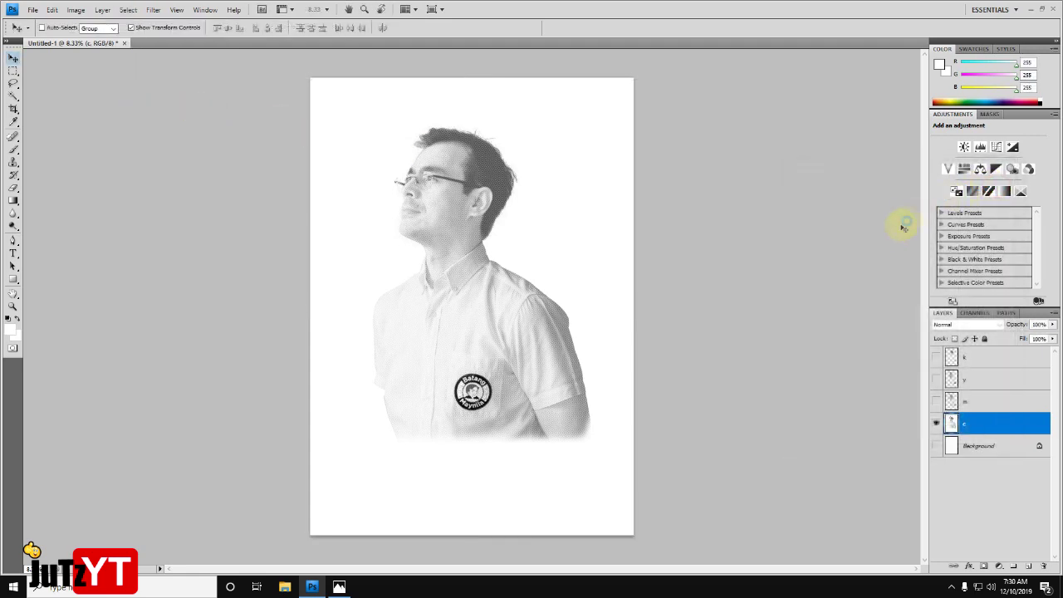
{"action": "key", "text": "Delete"}
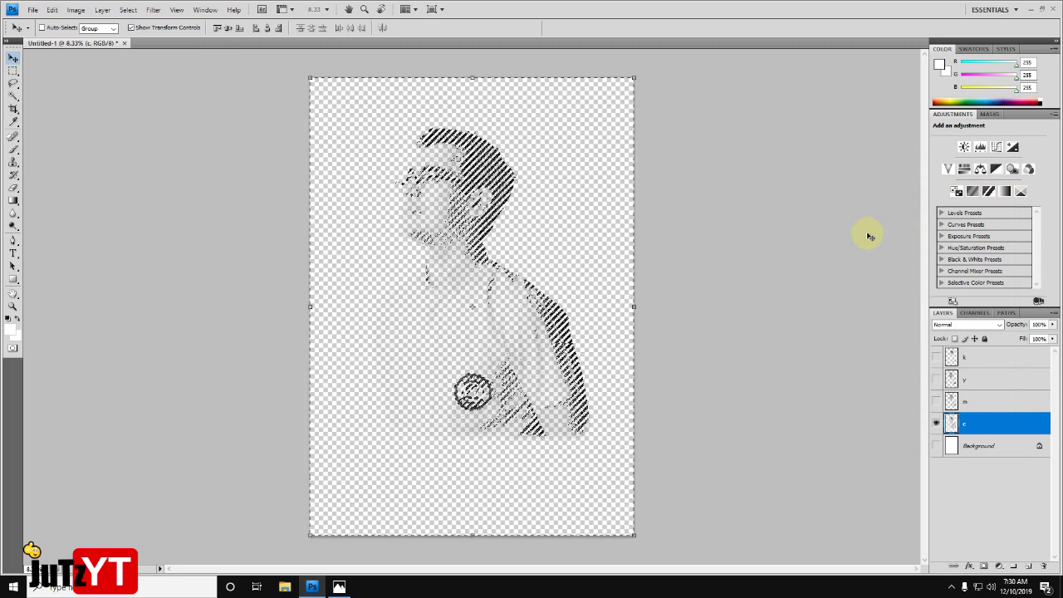
{"action": "key", "text": "ctrl+d"}
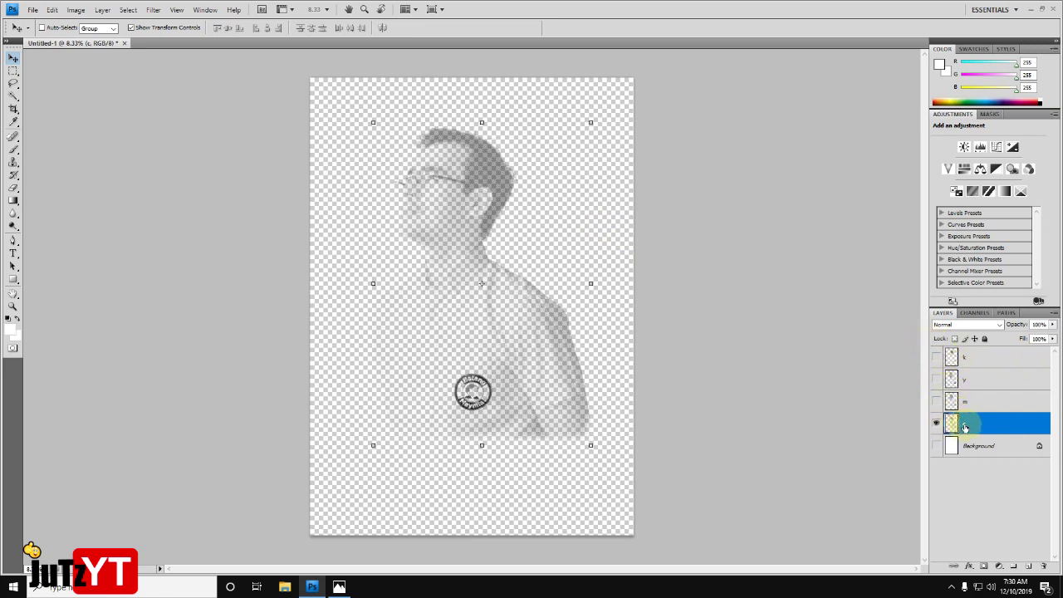
{"action": "left_click", "coordinate": [935, 422]}
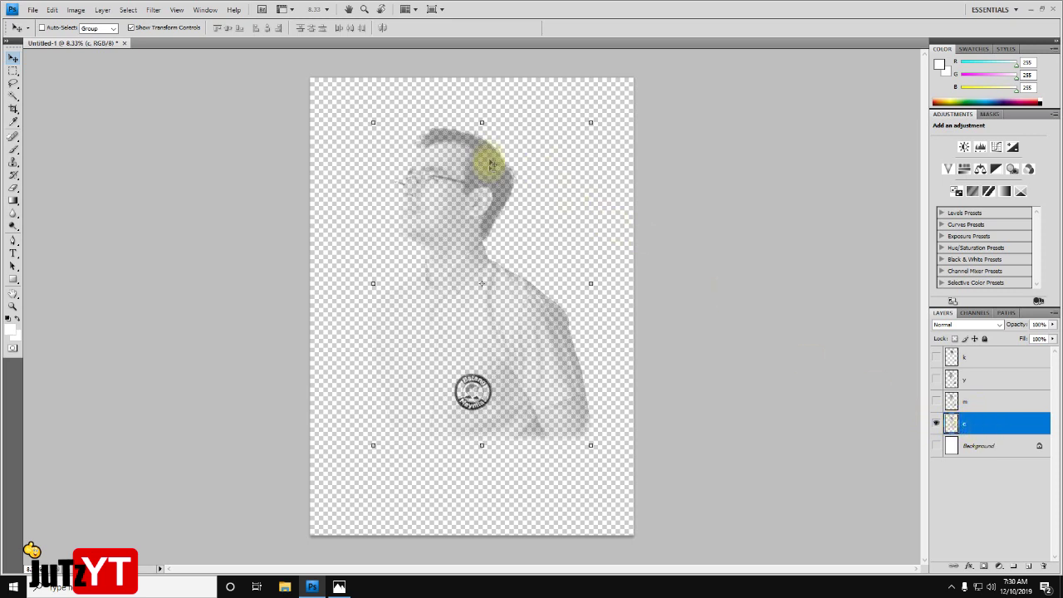
- Give layer c a C100 M0 Y0 K0 Color Overlay, then hide c and show m
{"action": "right_click", "coordinate": [991, 425]}
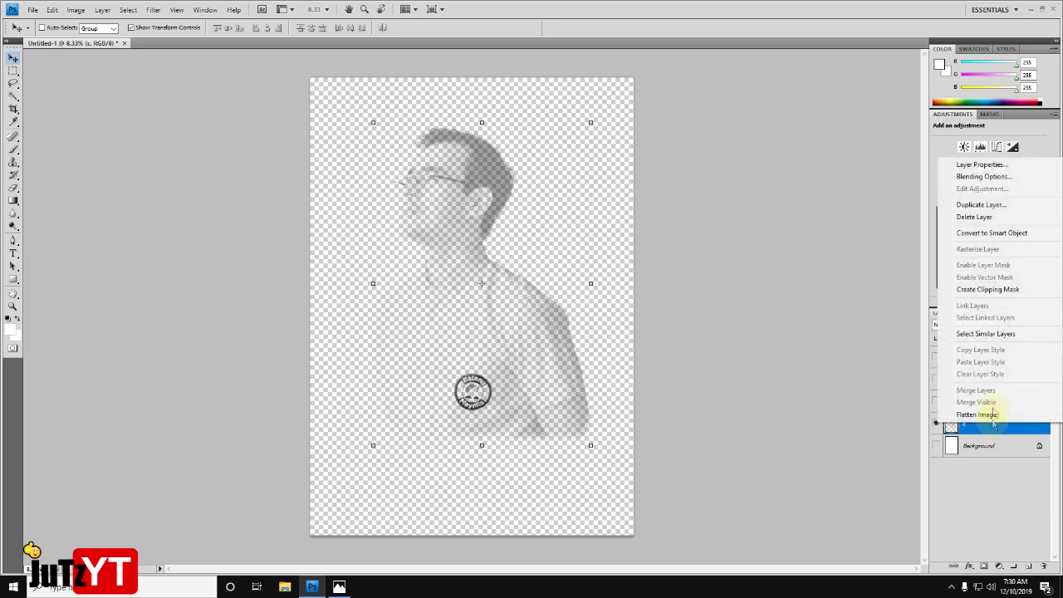
{"action": "left_click", "coordinate": [999, 177]}
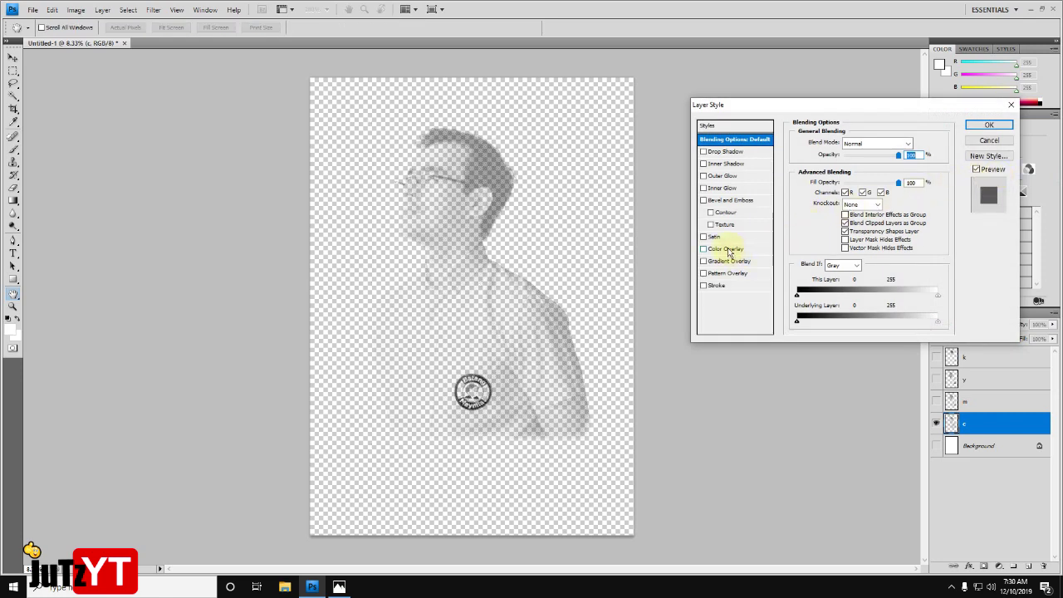
{"action": "left_click", "coordinate": [728, 249]}
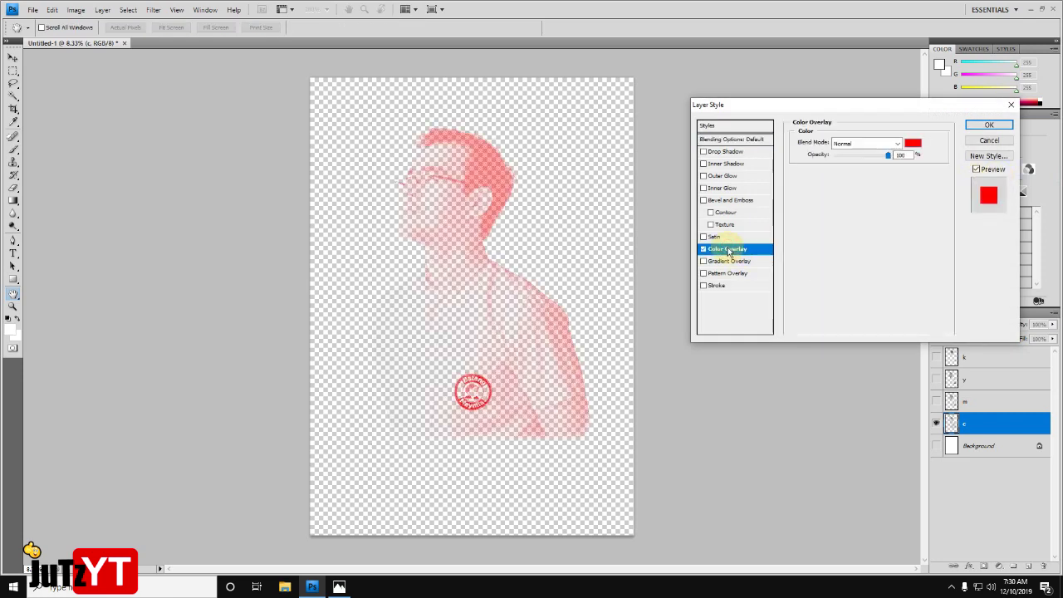
{"action": "left_click", "coordinate": [911, 144]}
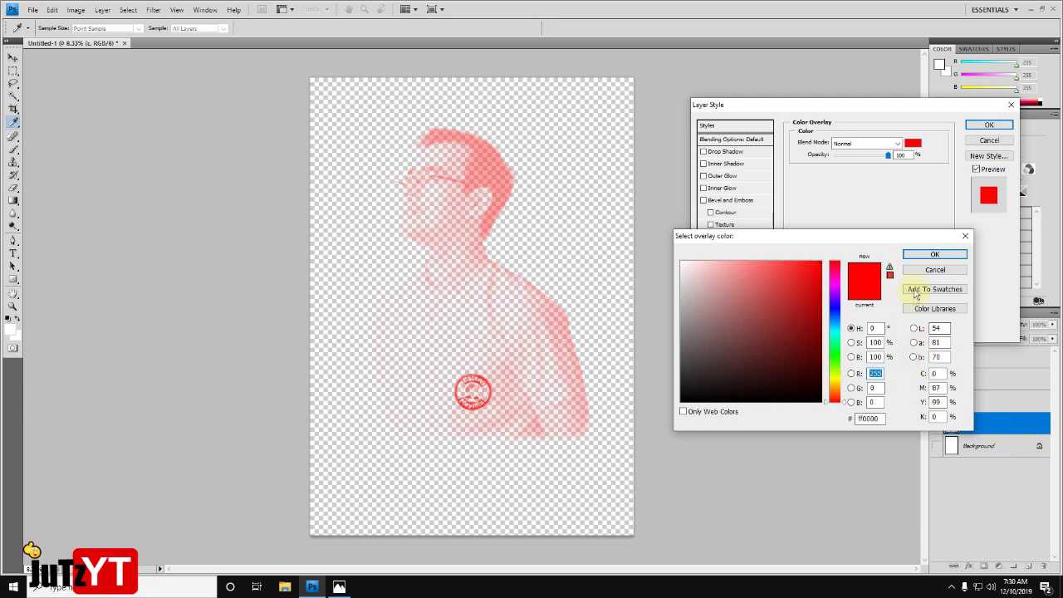
{"action": "left_click_drag", "start_coordinate": [888, 238], "coordinate": [798, 246]}
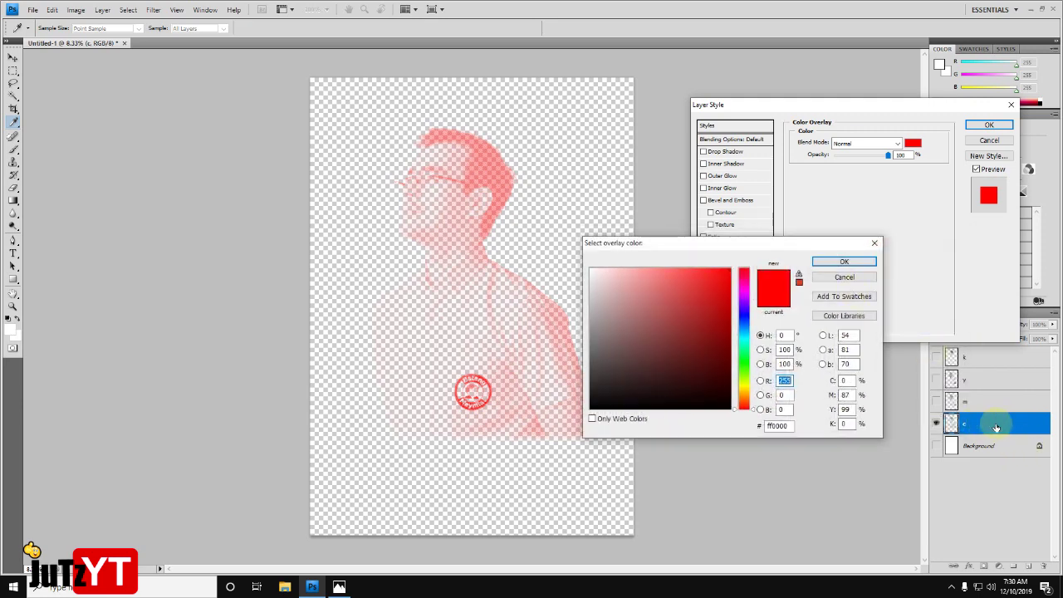
{"action": "left_click", "coordinate": [847, 380]}
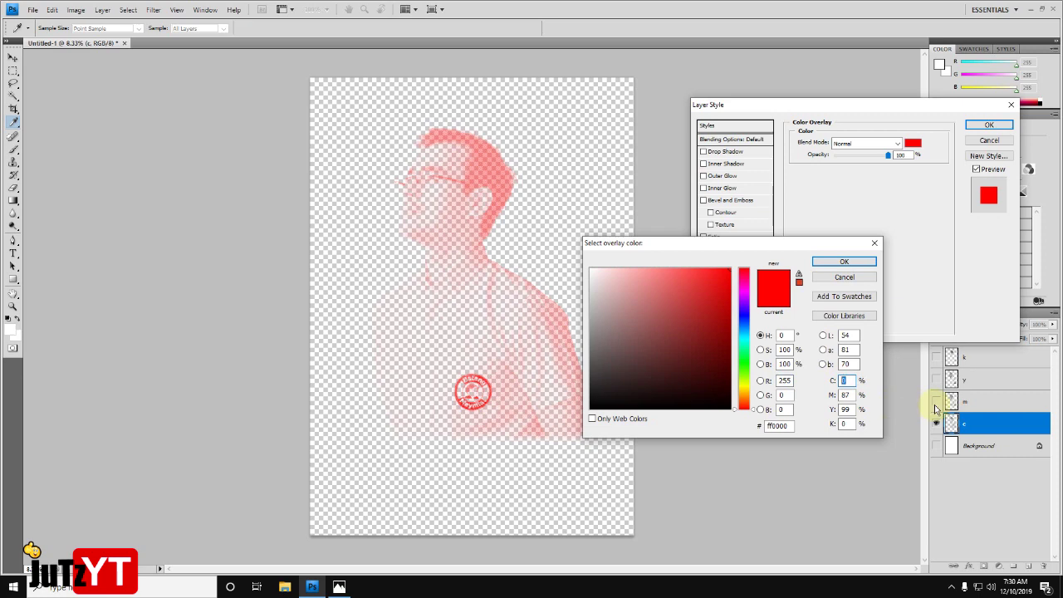
{"action": "type", "text": "100"}
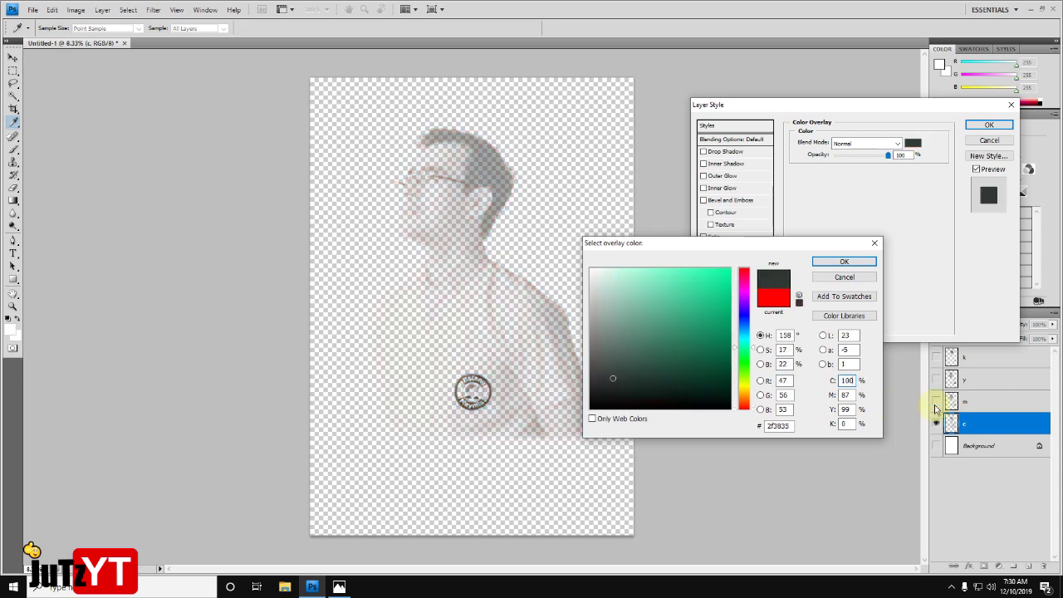
{"action": "type", "text": "0"}
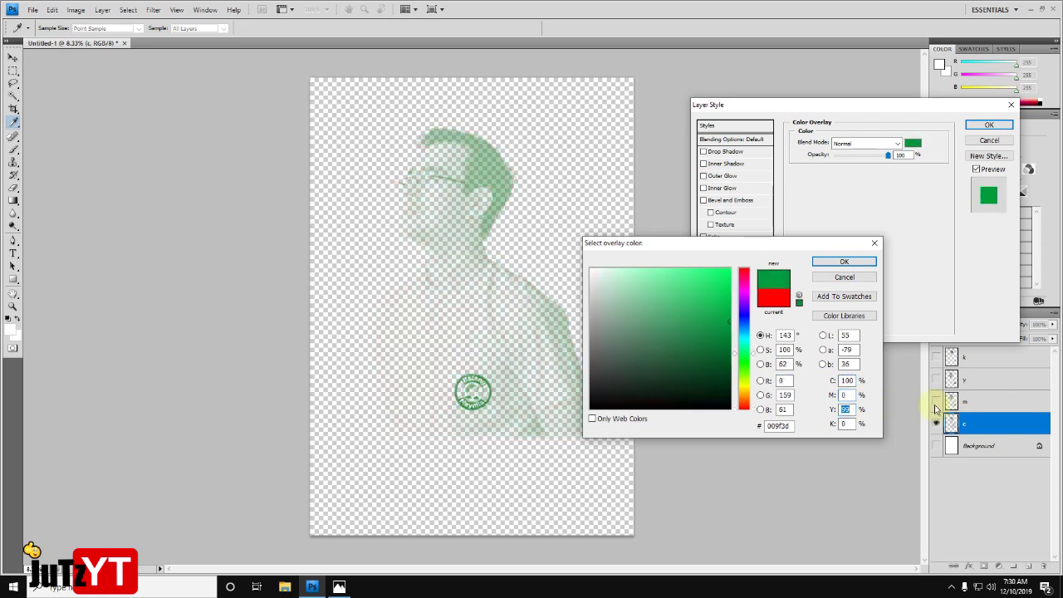
{"action": "type", "text": "0"}
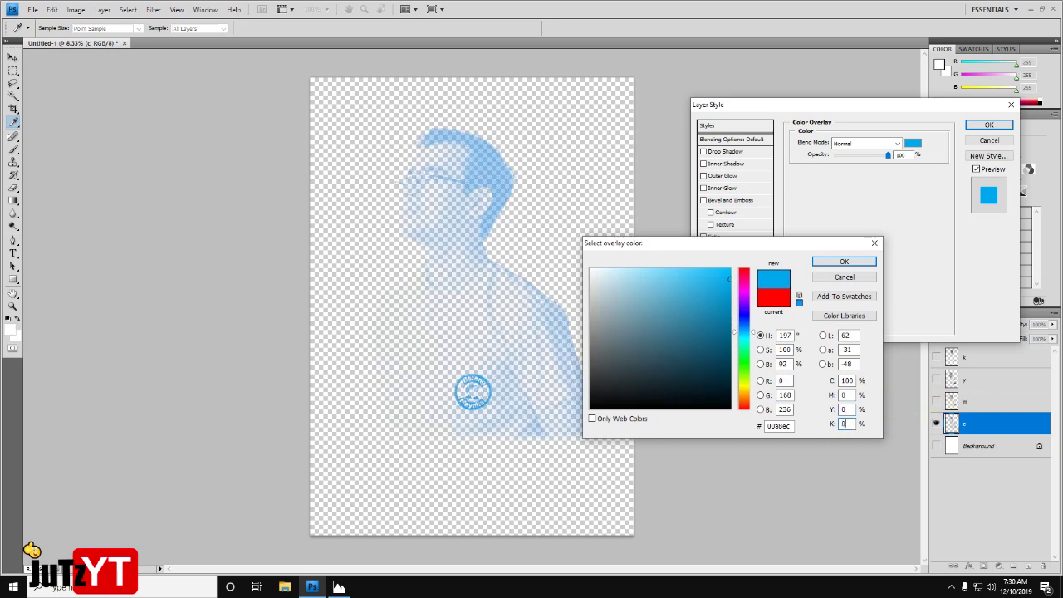
{"action": "left_click", "coordinate": [844, 260]}
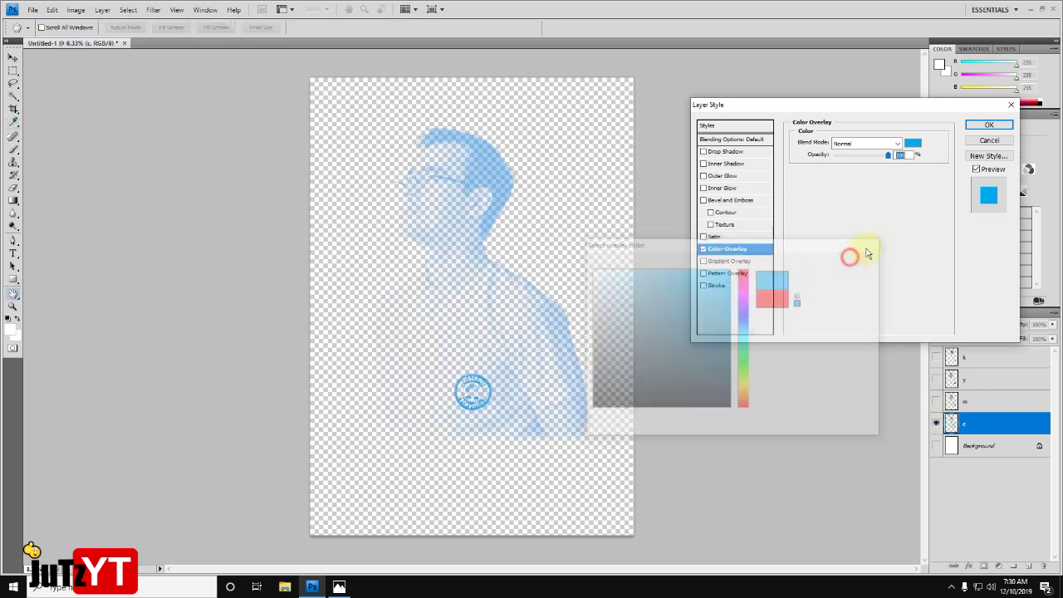
{"action": "left_click", "coordinate": [990, 125]}
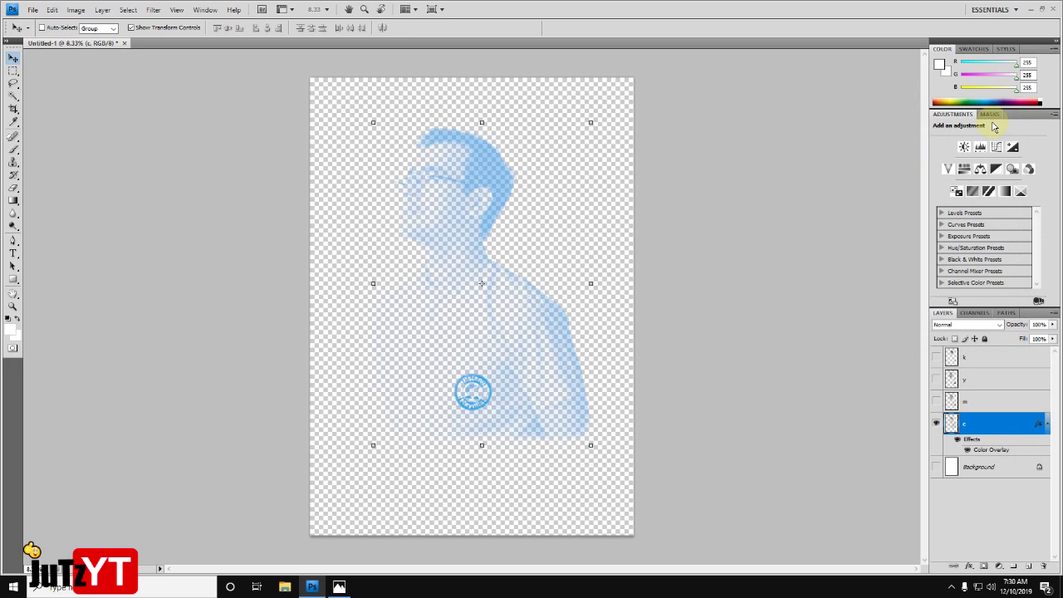
{"action": "left_click", "coordinate": [937, 425]}
{"action": "left_click", "coordinate": [936, 402]}
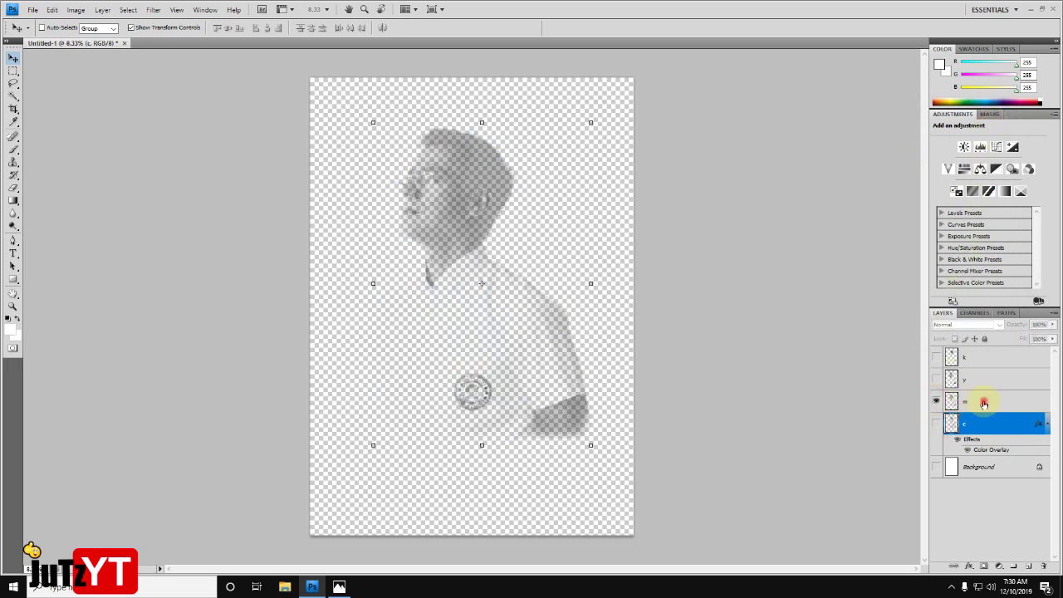
- Give layer m a C0 M100 Y0 K0 magenta Color Overlay, then hide m and show y
{"action": "left_click", "coordinate": [984, 404]}
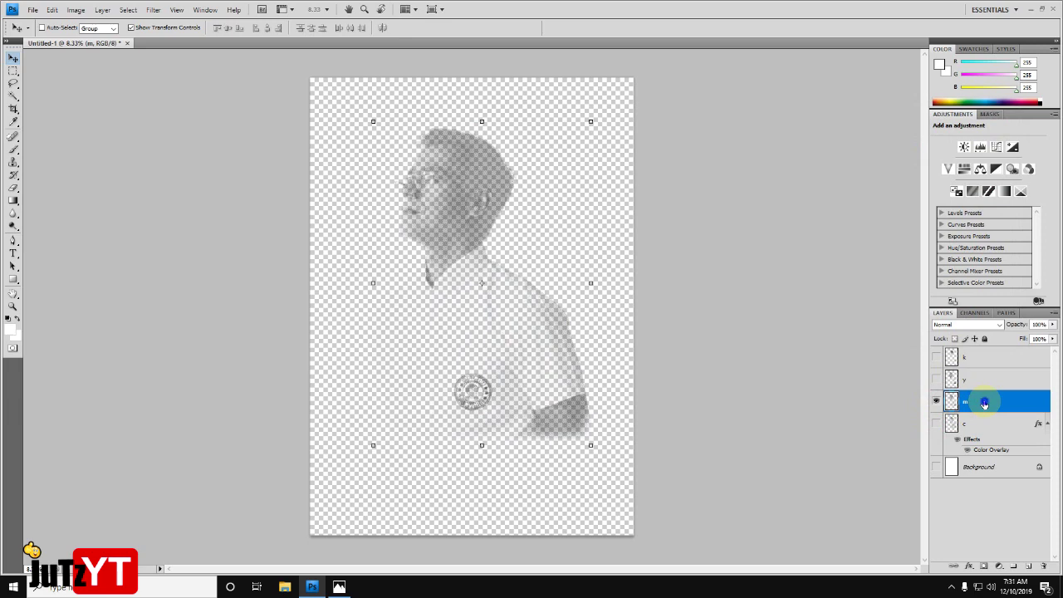
{"action": "right_click", "coordinate": [984, 404]}
{"action": "left_click", "coordinate": [980, 155]}
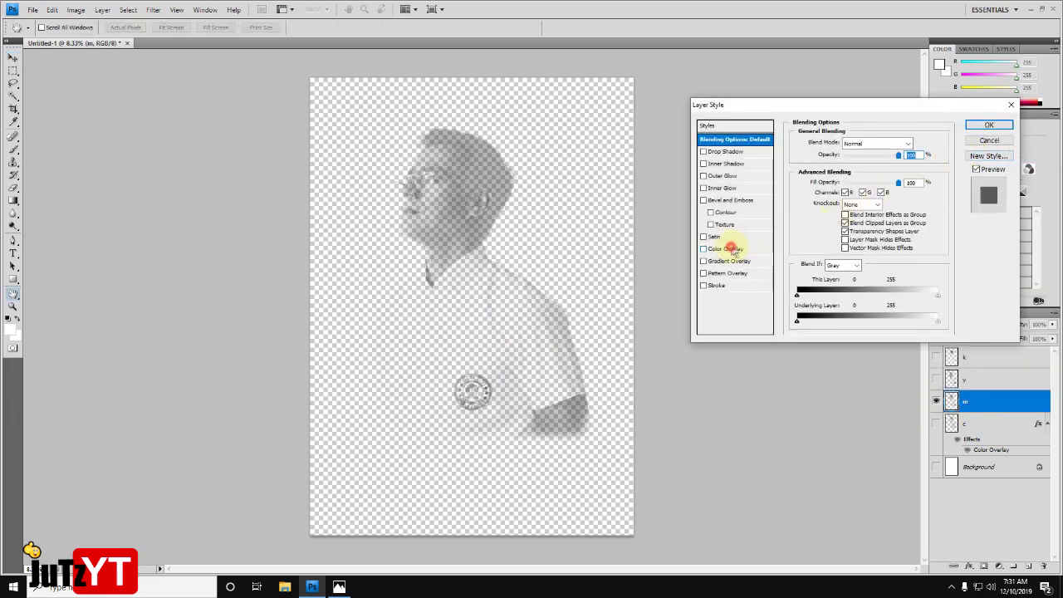
{"action": "left_click", "coordinate": [733, 249]}
{"action": "left_click", "coordinate": [913, 143]}
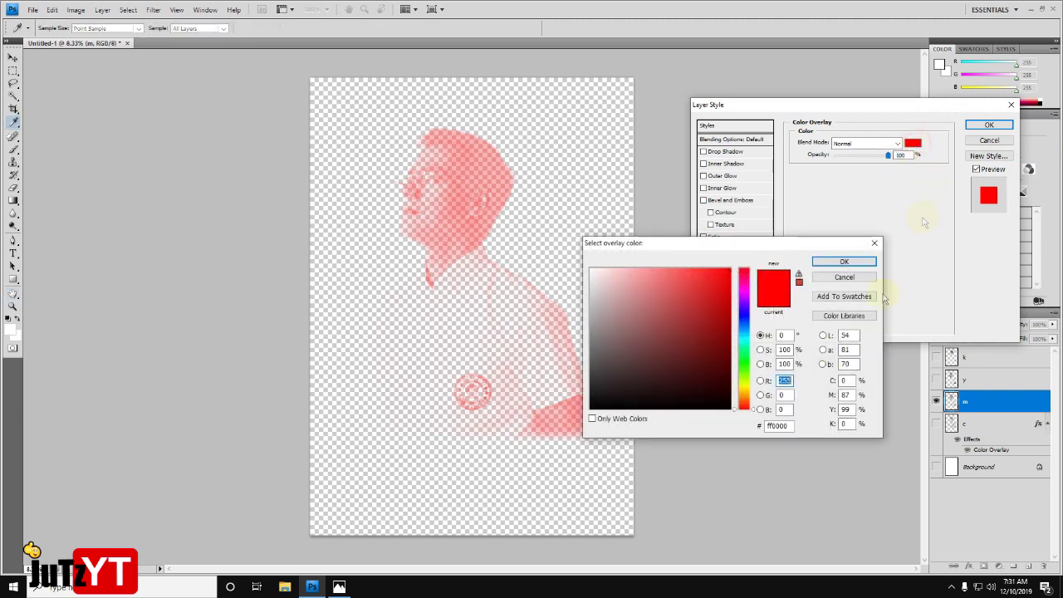
{"action": "left_click", "coordinate": [846, 380]}
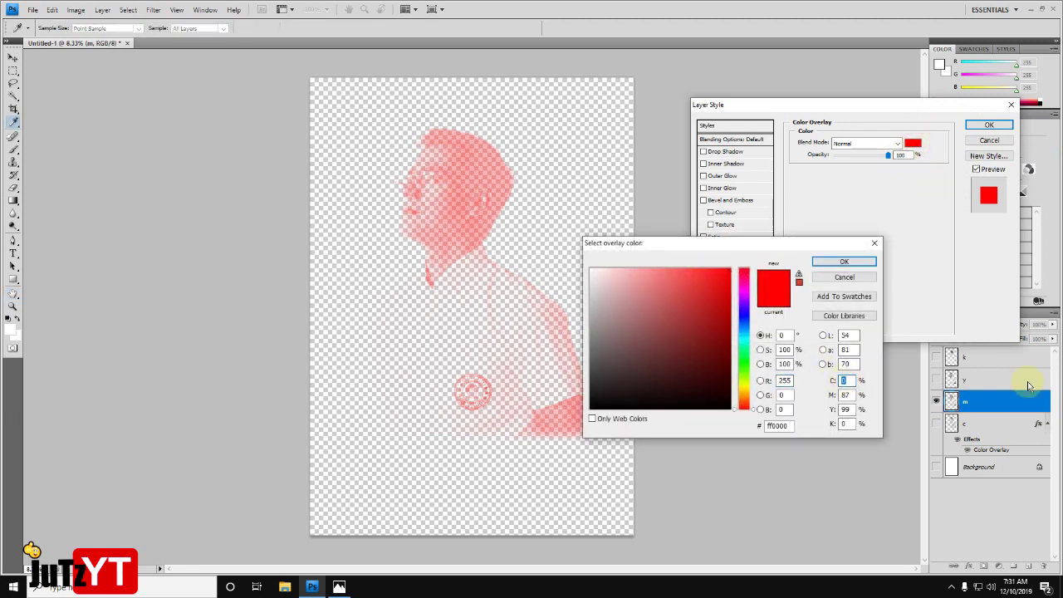
{"action": "type", "text": "100"}
{"action": "key", "text": "Tab"}
{"action": "type", "text": "0"}
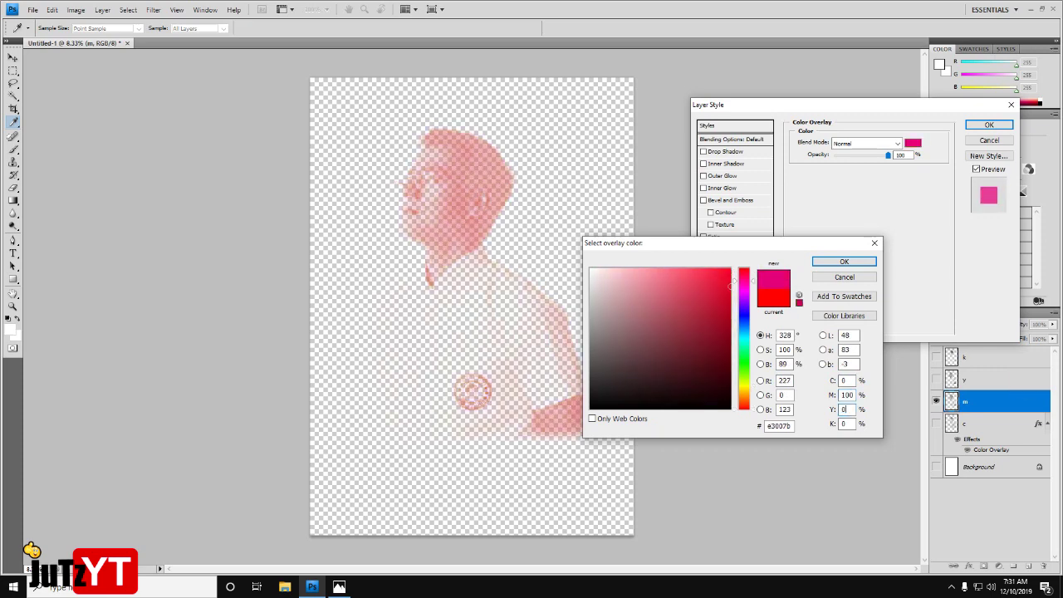
{"action": "key", "text": "Return"}
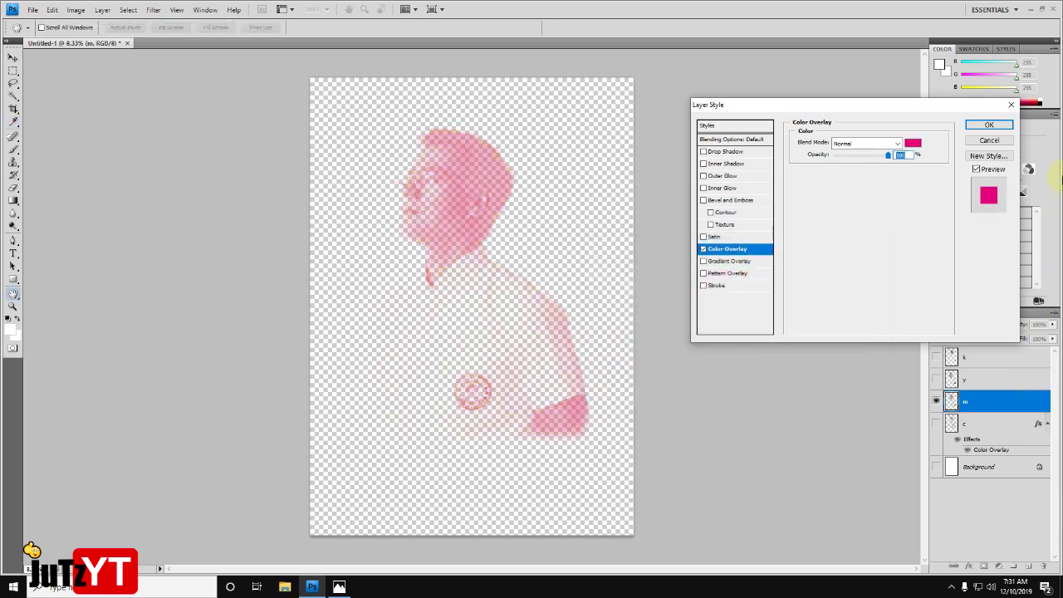
{"action": "left_click", "coordinate": [988, 124]}
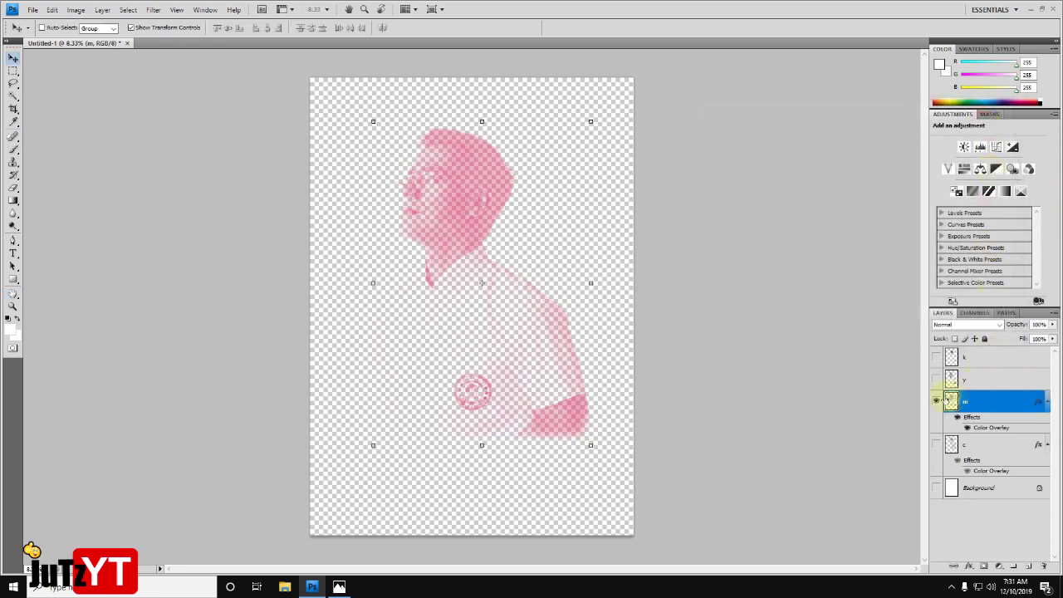
{"action": "left_click", "coordinate": [934, 401]}
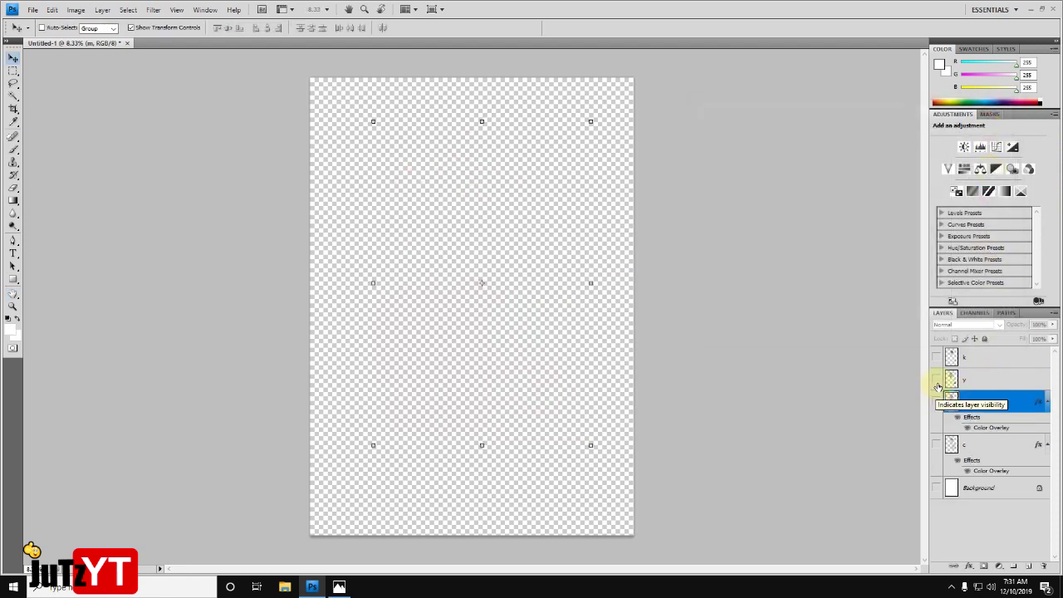
{"action": "left_click", "coordinate": [936, 380]}
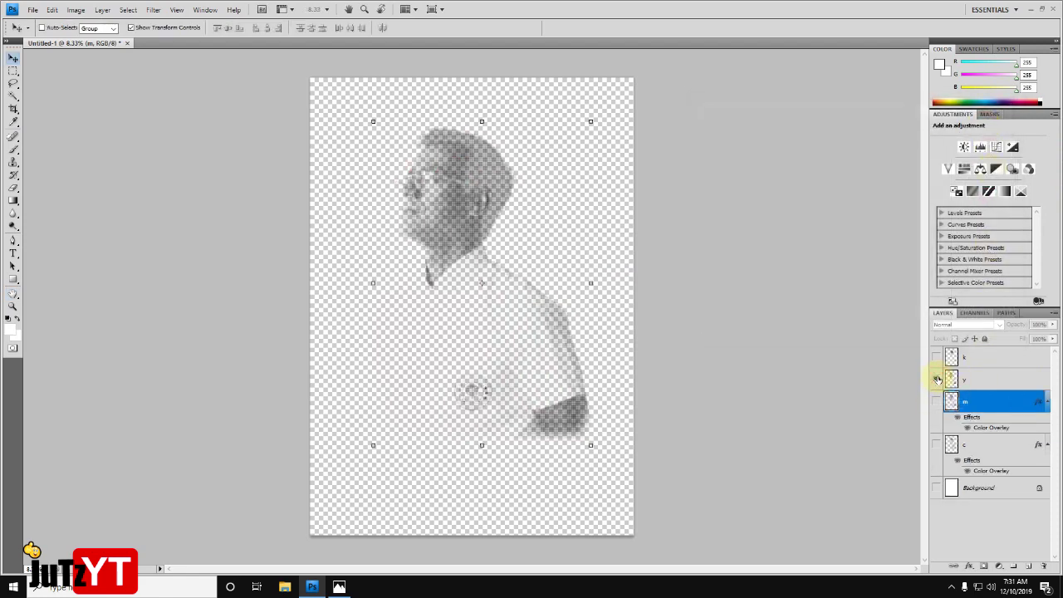
- Apply a C0 M0 Y100 K0 yellow Color Overlay to layer y via Blending Options
{"action": "left_click", "coordinate": [998, 383]}
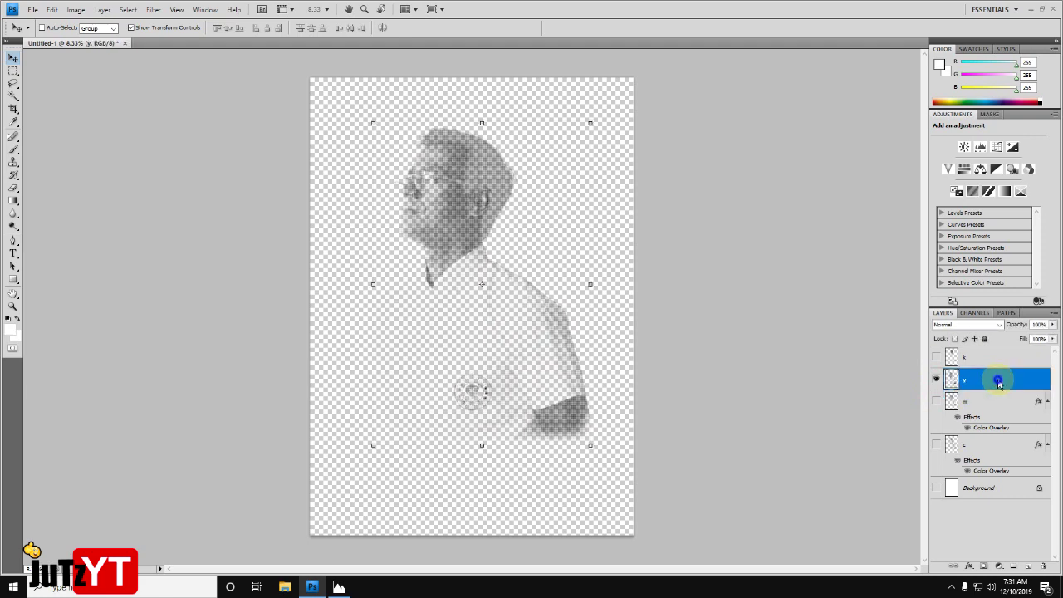
{"action": "right_click", "coordinate": [998, 382]}
{"action": "left_click", "coordinate": [973, 137]}
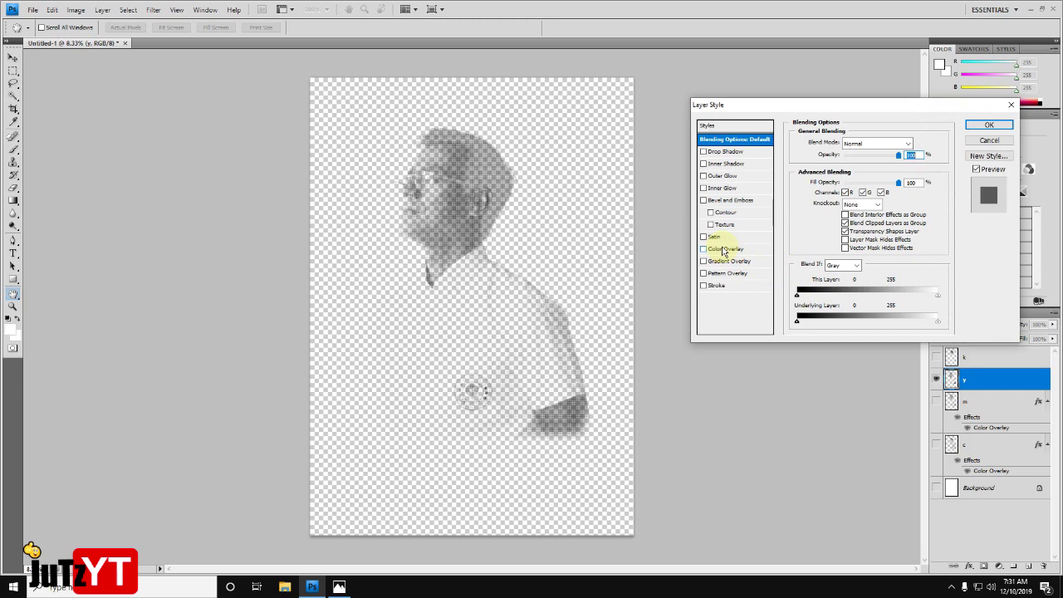
{"action": "left_click", "coordinate": [722, 249]}
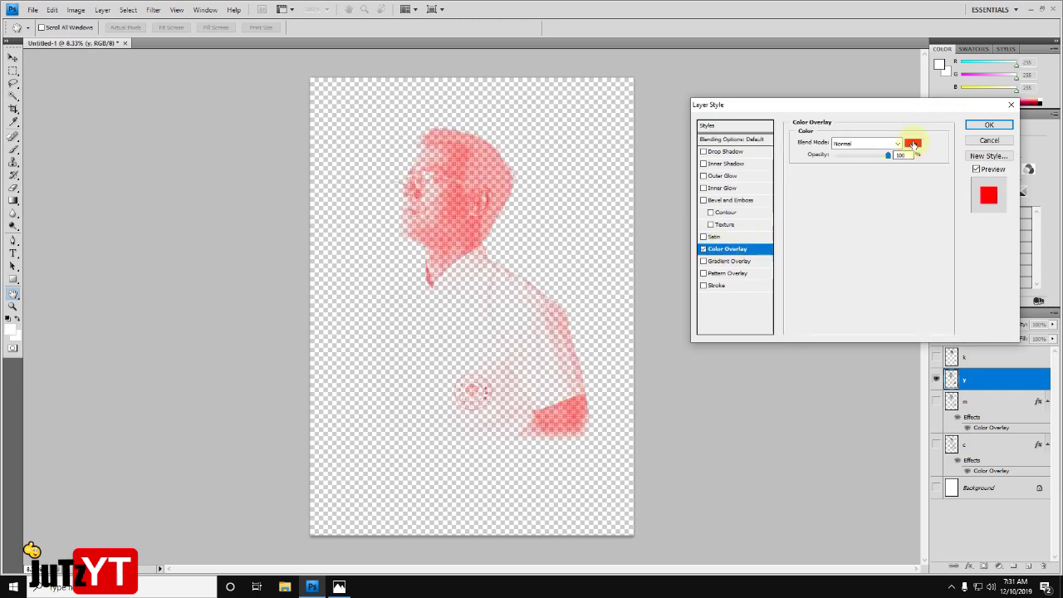
{"action": "left_click", "coordinate": [912, 144]}
{"action": "left_click", "coordinate": [843, 380]}
{"action": "key", "text": "Tab"}
{"action": "type", "text": "0"}
{"action": "key", "text": "Tab"}
{"action": "type", "text": "100"}
{"action": "key", "text": "Return"}
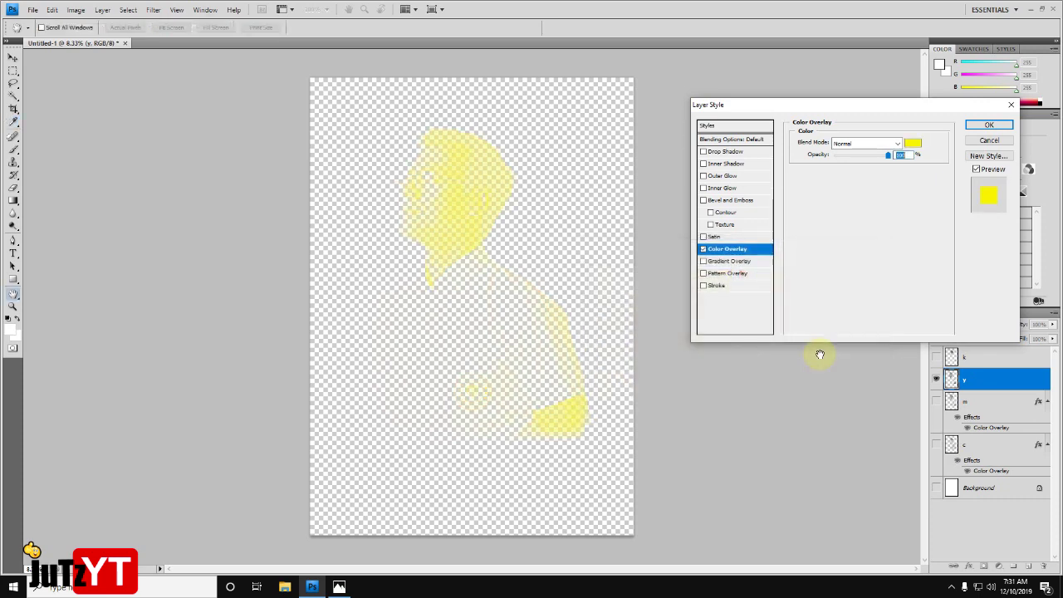
{"action": "key", "text": "Return"}
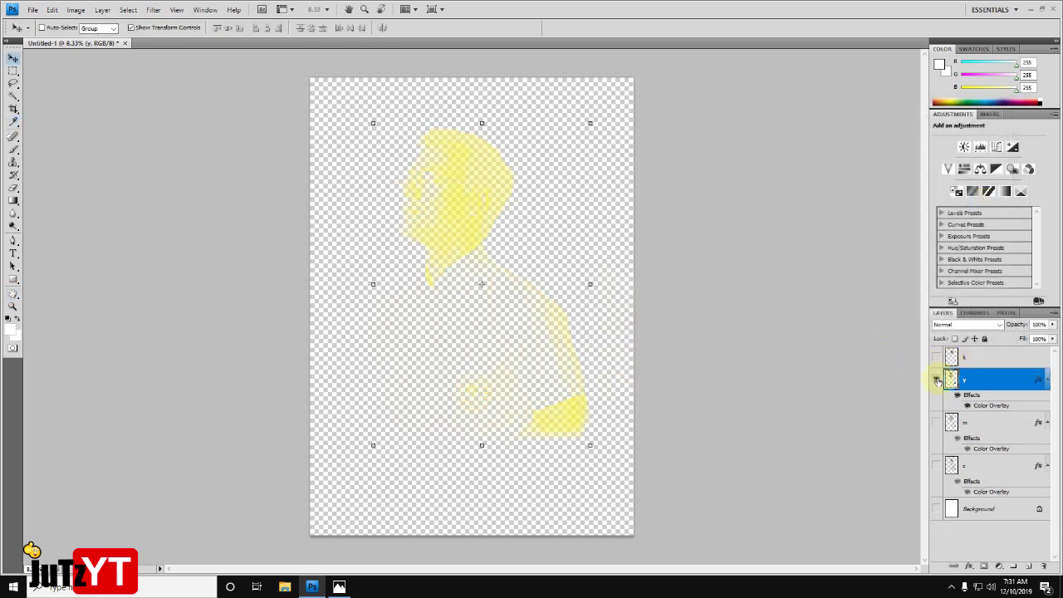
- Hide layer y, show and select layer k, and open its Blending Options
{"action": "left_click", "coordinate": [937, 380]}
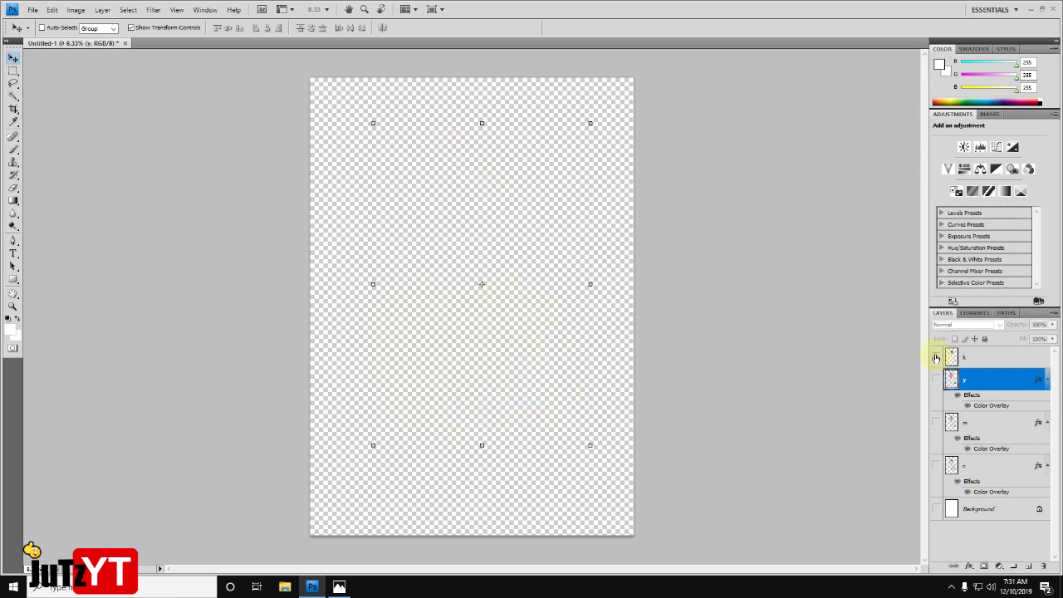
{"action": "left_click", "coordinate": [936, 357]}
{"action": "left_click", "coordinate": [1004, 357]}
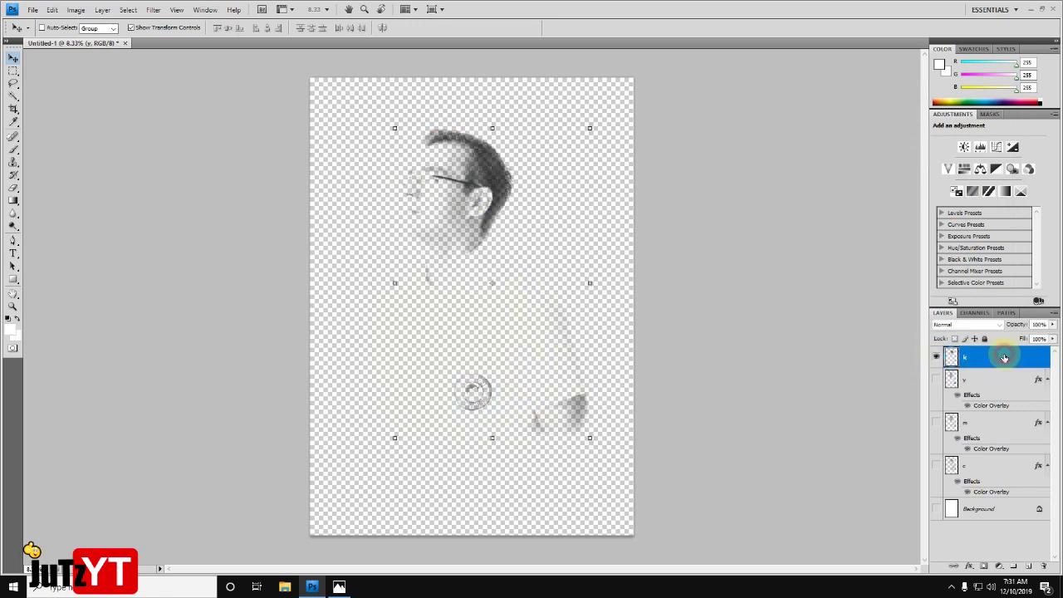
{"action": "right_click", "coordinate": [988, 356]}
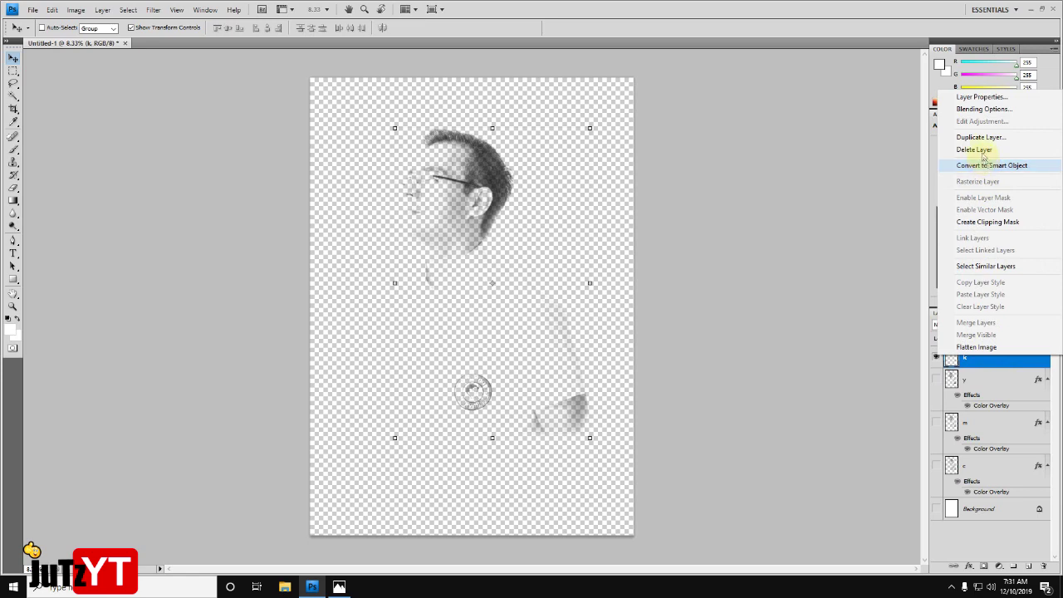
{"action": "left_click", "coordinate": [982, 111]}
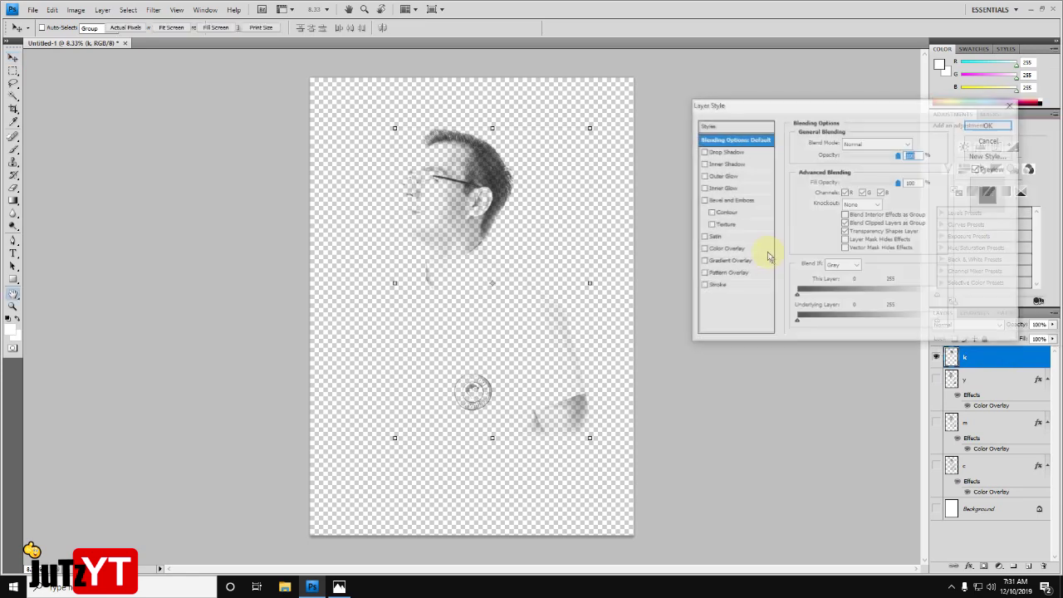
- Give layer k a black Color Overlay (values 0, 0, 100), then show layer y again
{"action": "left_click", "coordinate": [714, 250]}
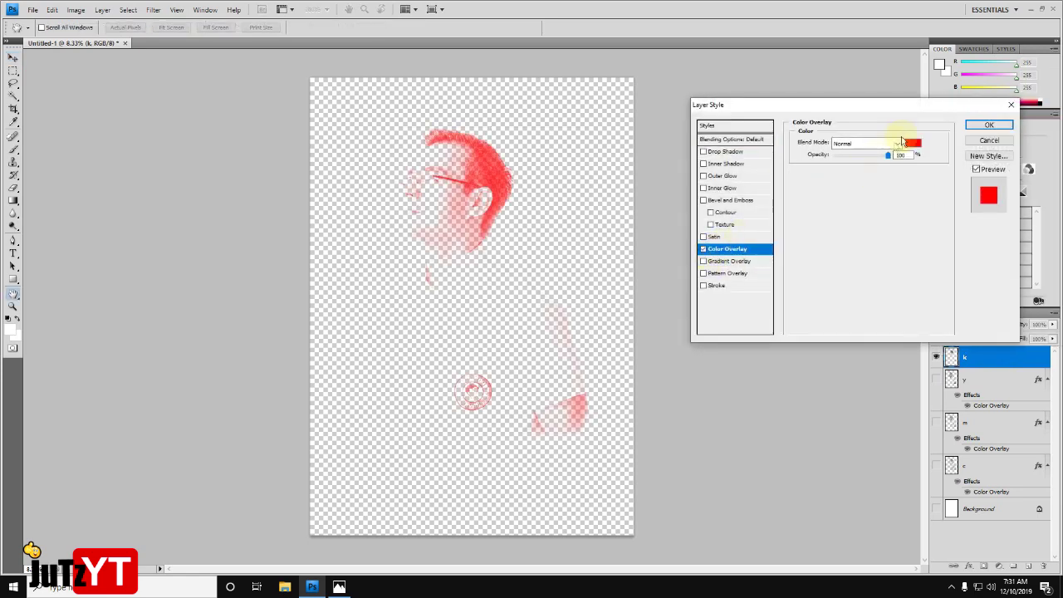
{"action": "left_click", "coordinate": [911, 144]}
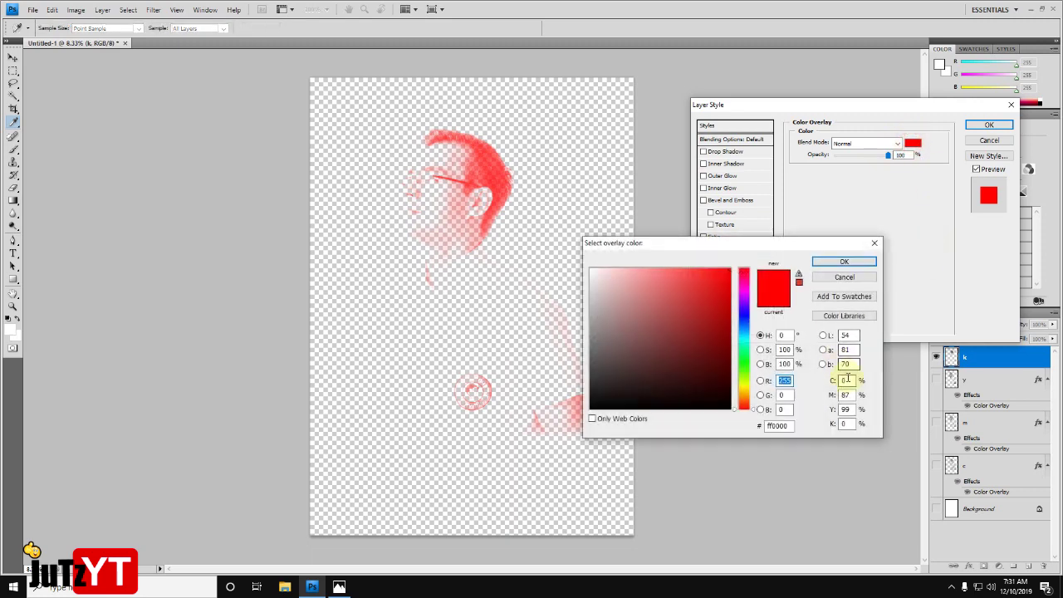
{"action": "type", "text": "0"}
{"action": "key", "text": "Tab"}
{"action": "type", "text": "0"}
{"action": "key", "text": "Tab"}
{"action": "type", "text": "100"}
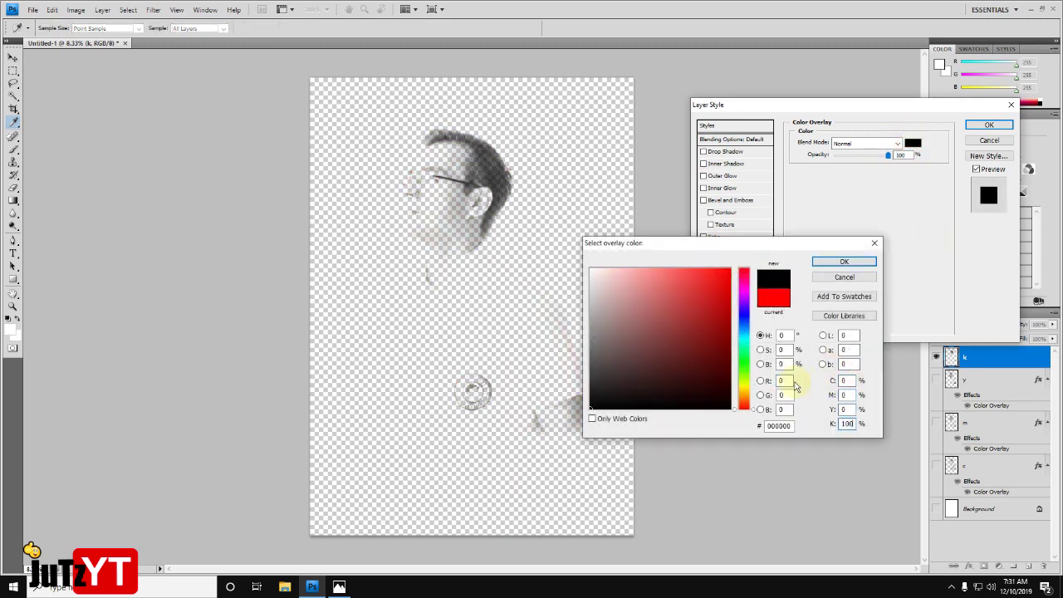
{"action": "left_click", "coordinate": [841, 262]}
{"action": "left_click", "coordinate": [989, 126]}
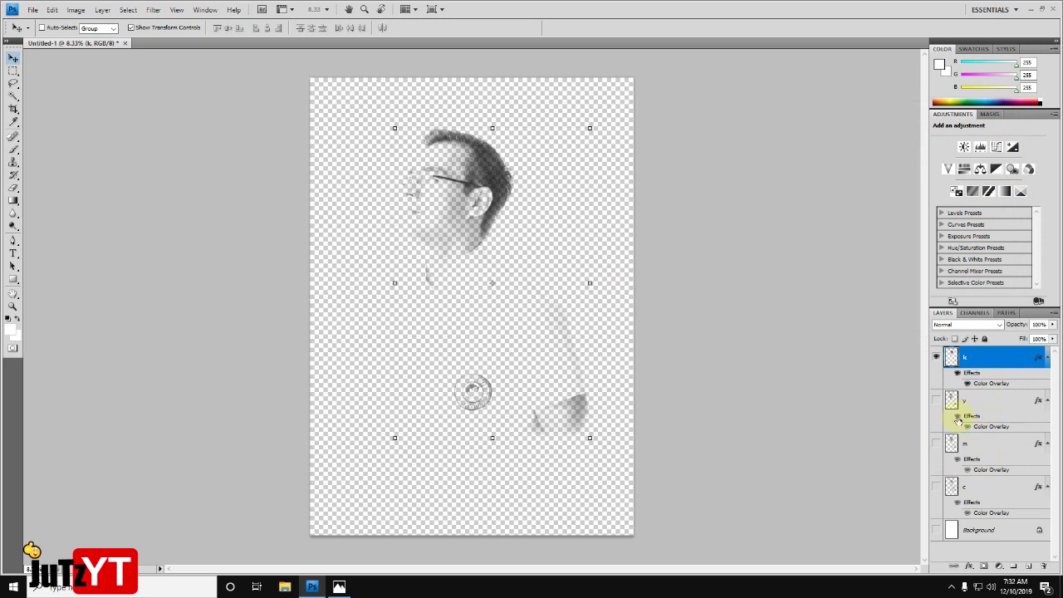
{"action": "left_click", "coordinate": [936, 400]}
- Make layers m, c and the white Background visible, then select layer y
{"action": "left_click", "coordinate": [936, 443]}
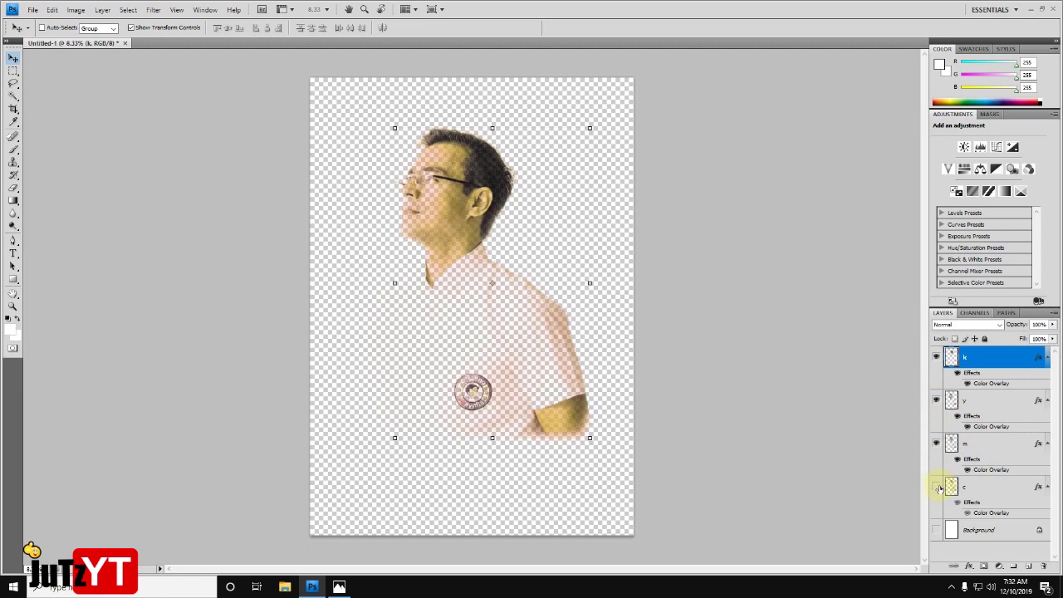
{"action": "left_click", "coordinate": [935, 486]}
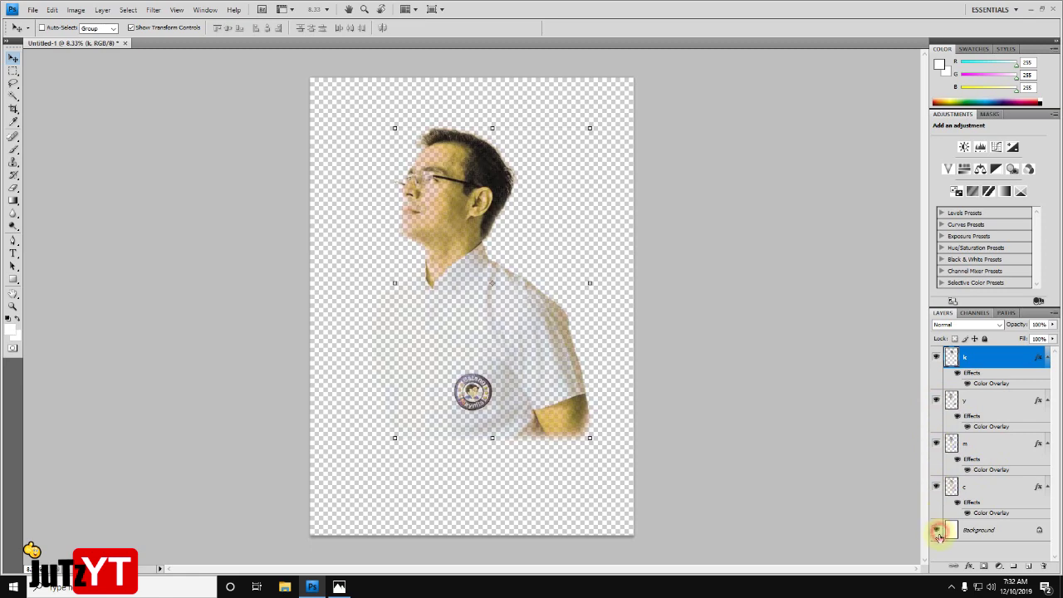
{"action": "left_click", "coordinate": [936, 530]}
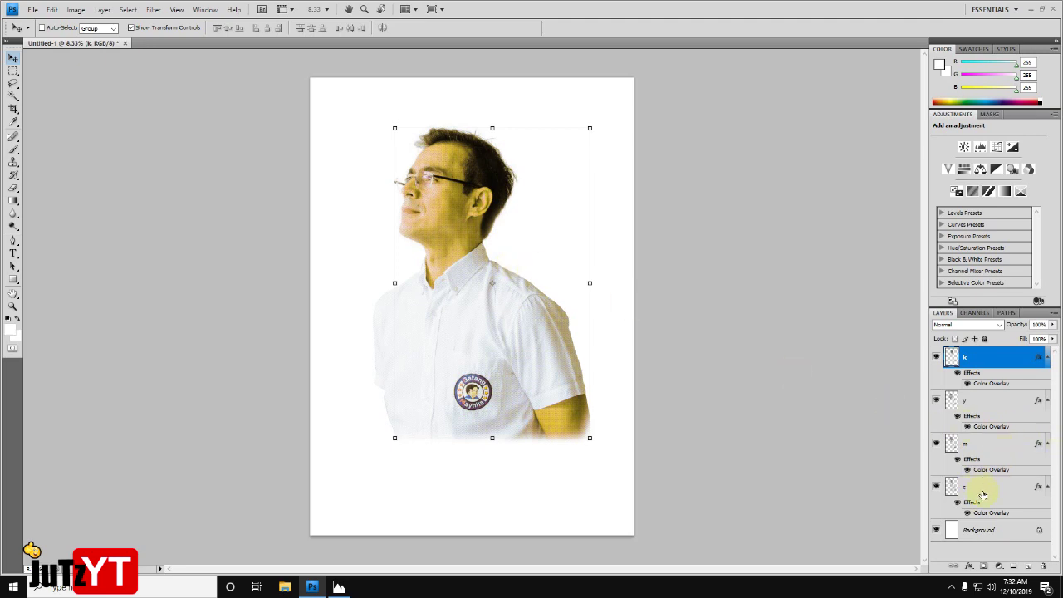
{"action": "left_click", "coordinate": [985, 402]}
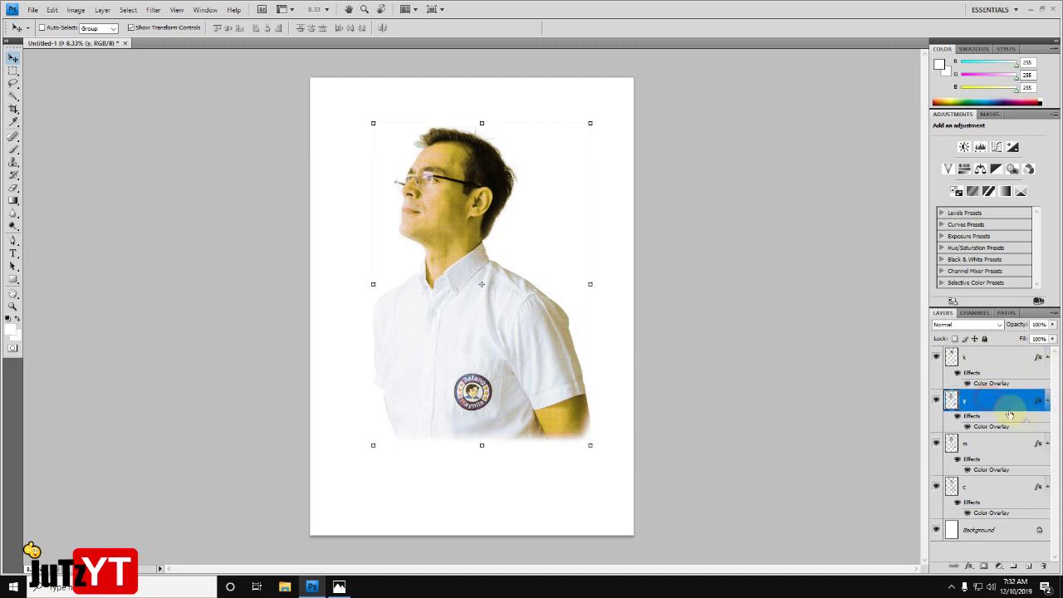
- Drag layer y below c and layer m between c and y, giving k, c, m, y
{"action": "left_click", "coordinate": [998, 451], "text": "shift"}
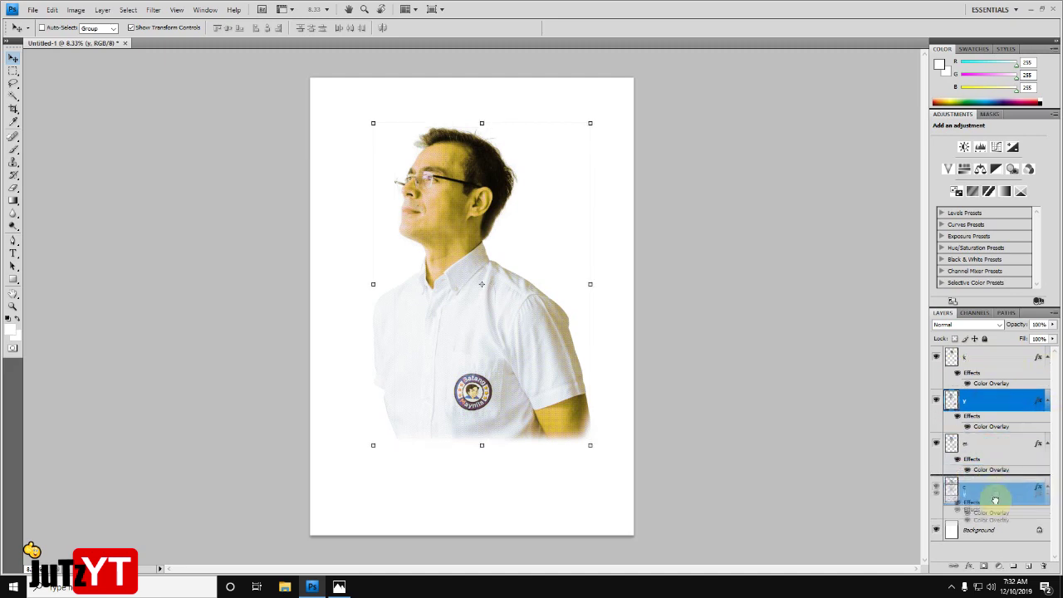
{"action": "left_click_drag", "start_coordinate": [998, 451], "coordinate": [1060, 540]}
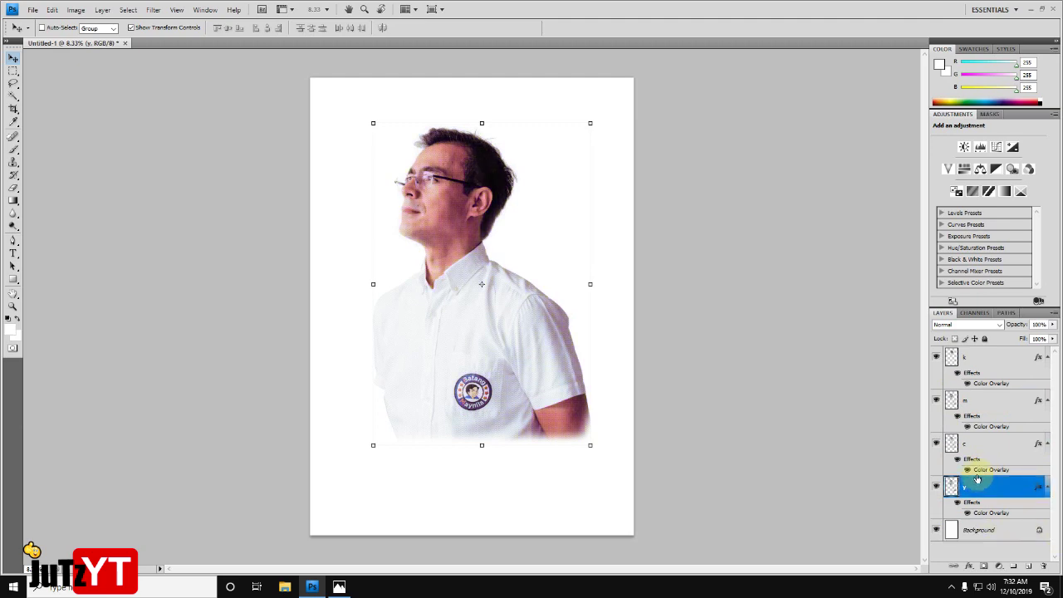
{"action": "left_click", "coordinate": [980, 404]}
{"action": "left_click_drag", "start_coordinate": [1000, 405], "coordinate": [995, 470]}
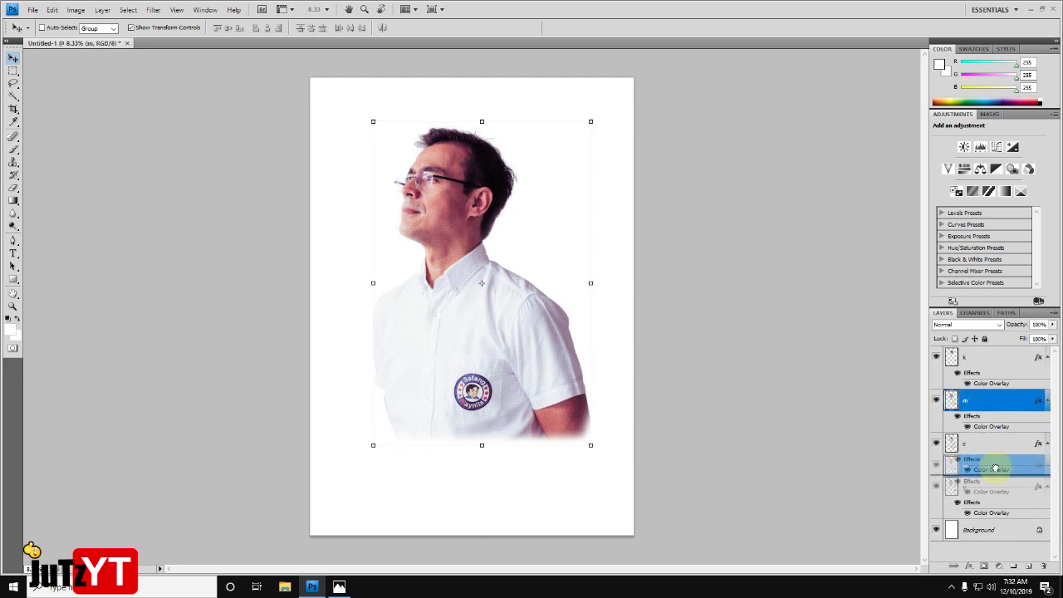
{"action": "left_click_drag", "start_coordinate": [995, 470], "coordinate": [1002, 469]}
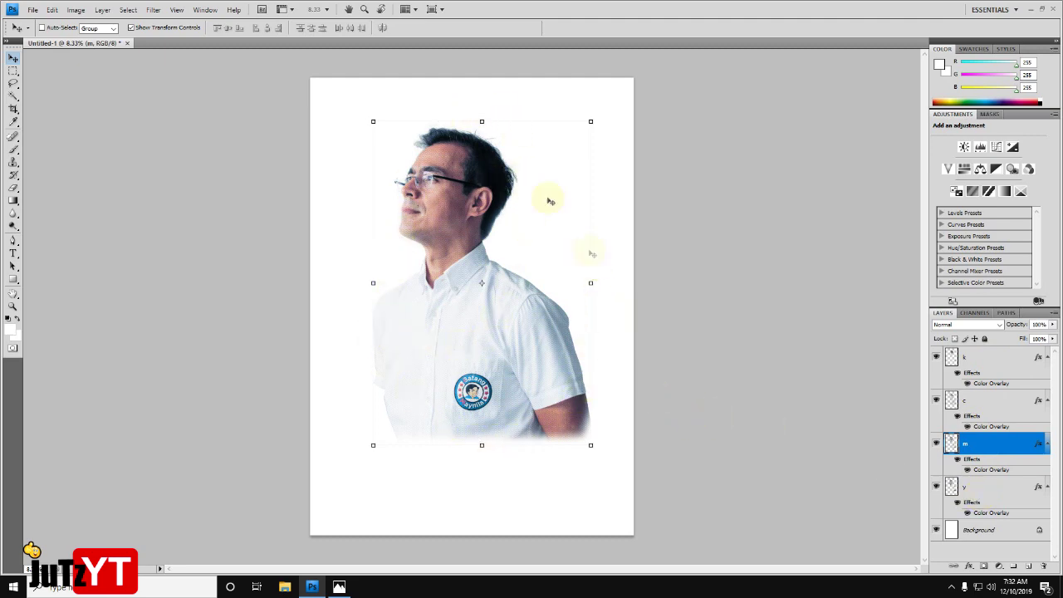
{"action": "scroll", "coordinate": [475, 164], "scroll_direction": "up", "scroll_amount": 2}
{"action": "key", "text": "alt"}
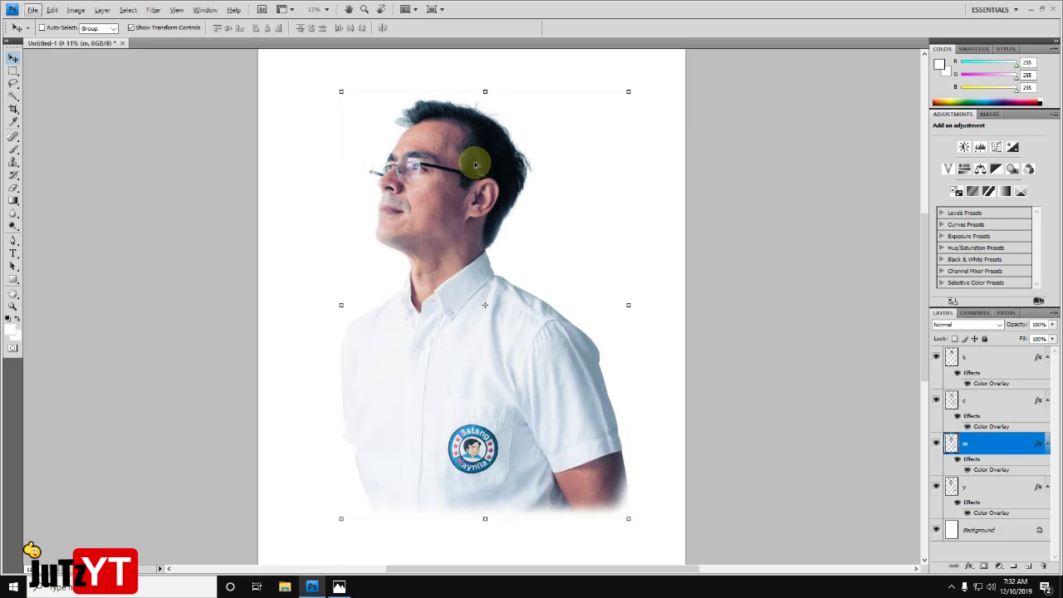
{"action": "scroll", "coordinate": [476, 165], "scroll_direction": "down", "scroll_amount": 1}
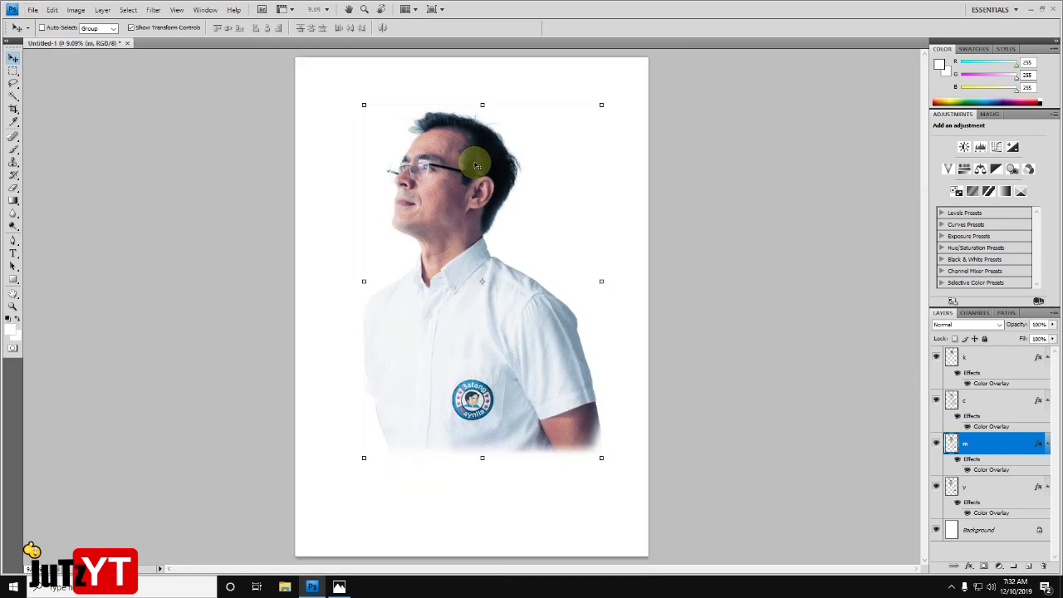
{"action": "scroll", "coordinate": [565, 349], "scroll_direction": "up", "scroll_amount": 2}
{"action": "scroll", "coordinate": [555, 352], "scroll_direction": "up", "scroll_amount": 2}
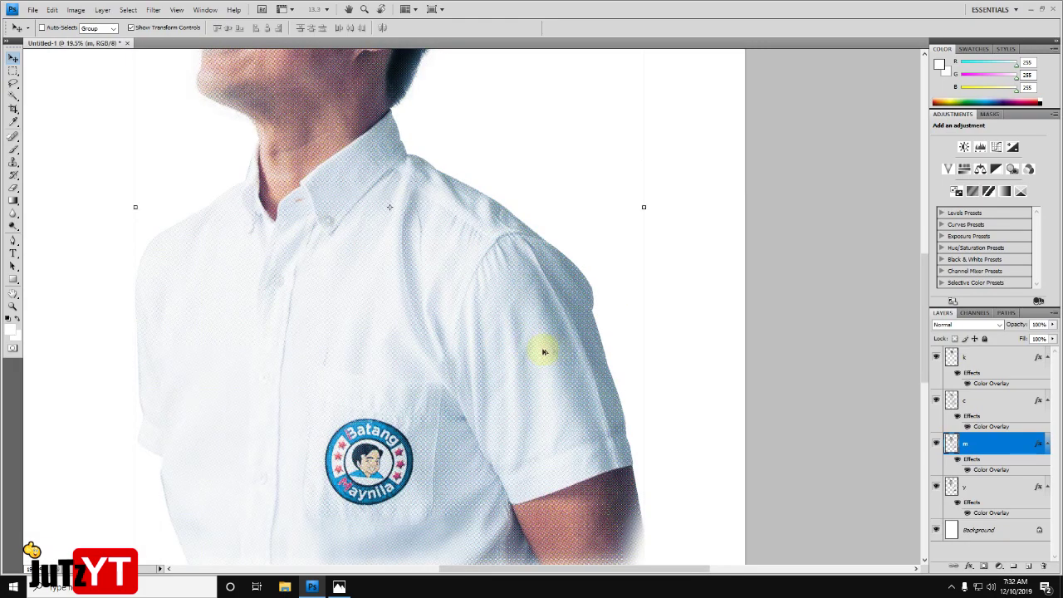
{"action": "scroll", "coordinate": [505, 311], "scroll_direction": "down", "scroll_amount": 2}
{"action": "left_click_drag", "start_coordinate": [515, 212], "coordinate": [511, 248]}
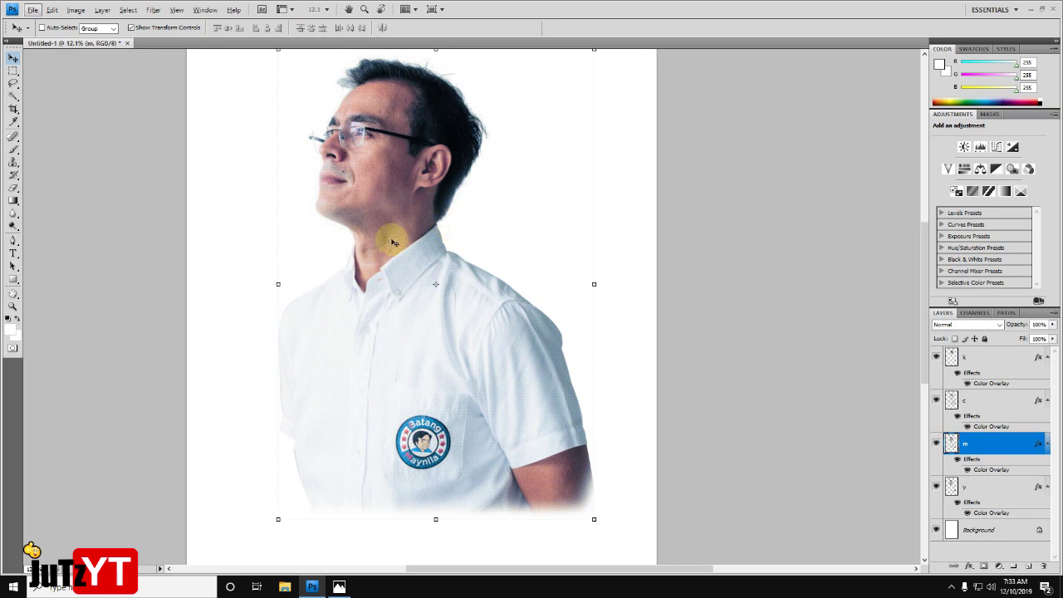
{"action": "left_click_drag", "start_coordinate": [420, 194], "coordinate": [456, 249]}
{"action": "scroll", "coordinate": [456, 250], "scroll_direction": "down", "scroll_amount": 2}
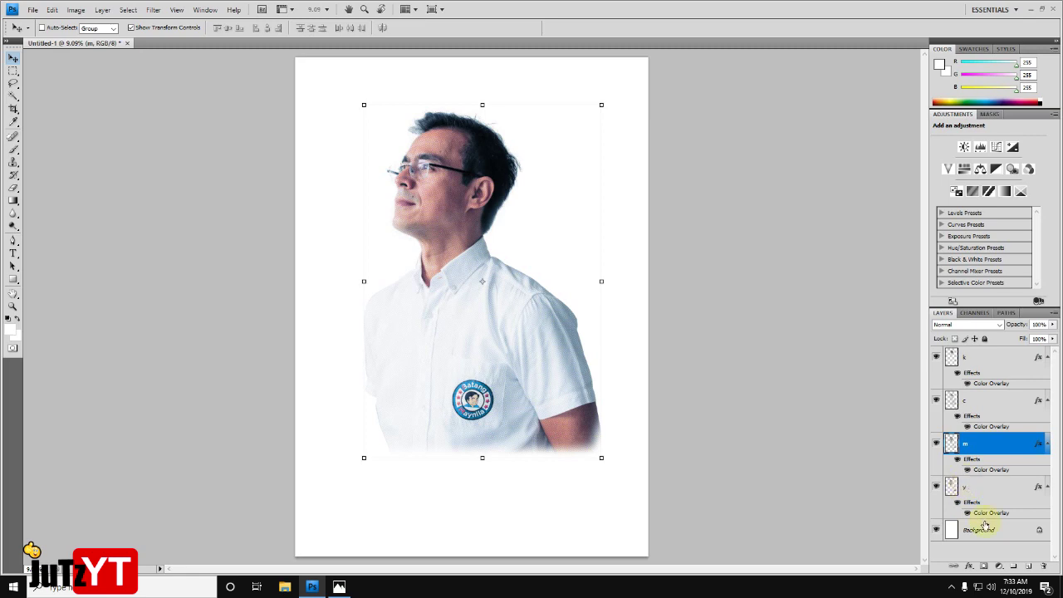
- Add an empty layer above the Background and merge it into layer y
{"action": "left_click", "coordinate": [983, 530]}
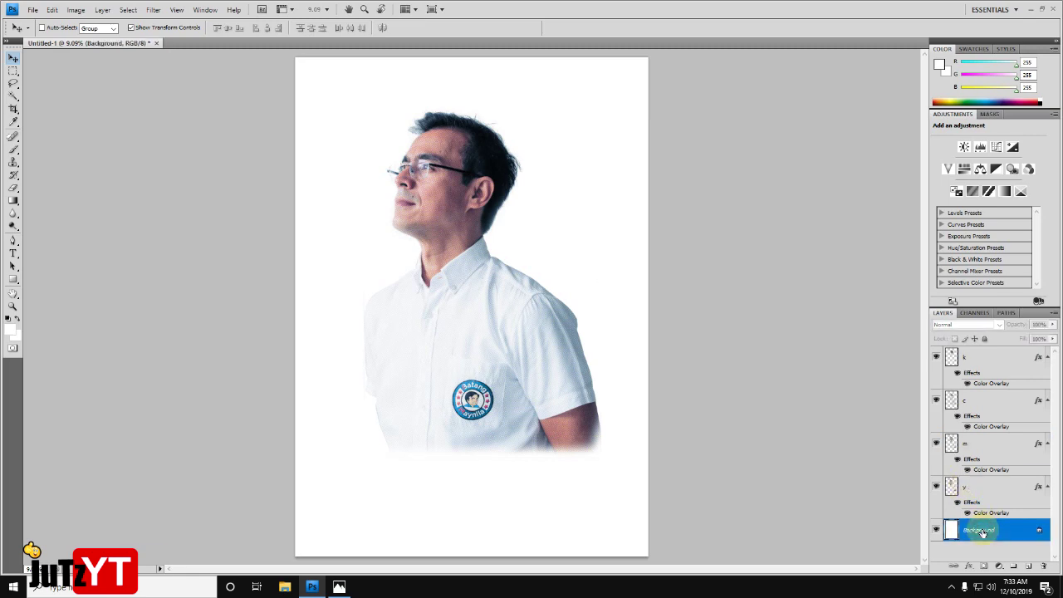
{"action": "left_click", "coordinate": [1028, 566]}
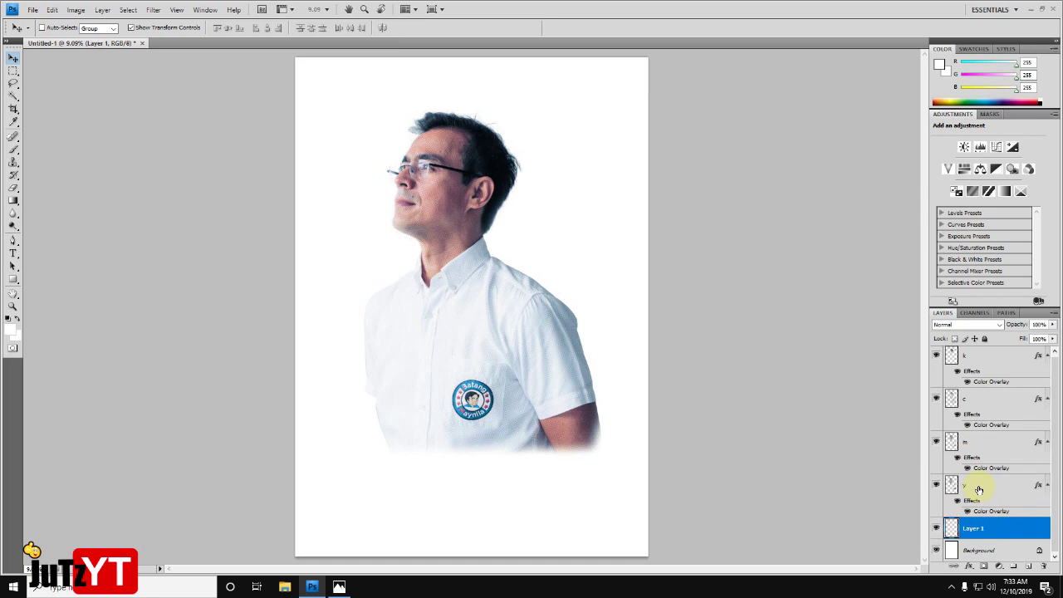
{"action": "left_click", "coordinate": [979, 488], "text": "ctrl"}
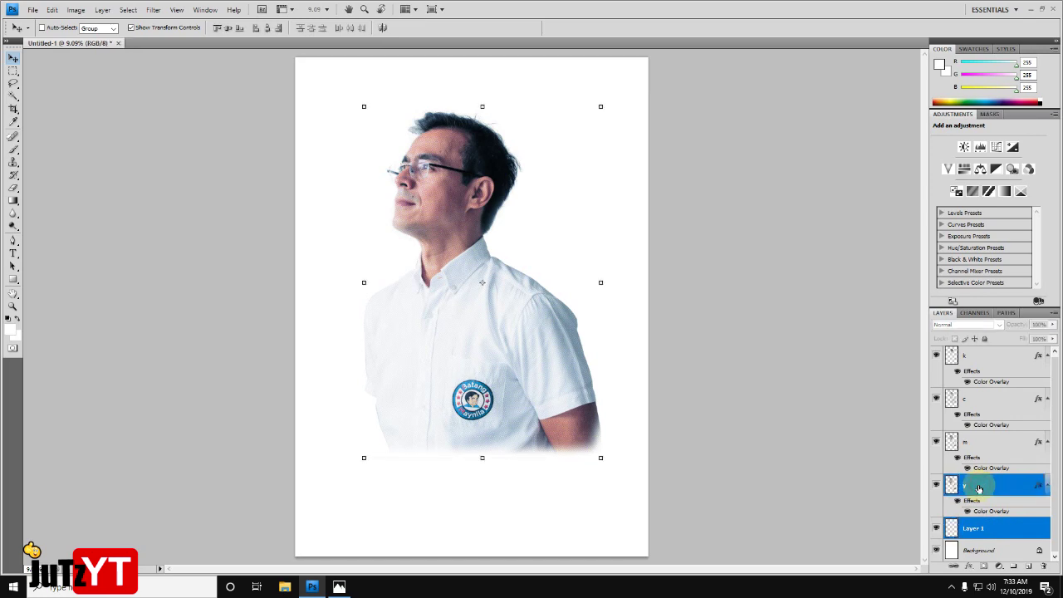
{"action": "right_click", "coordinate": [979, 488]}
{"action": "left_click", "coordinate": [969, 454]}
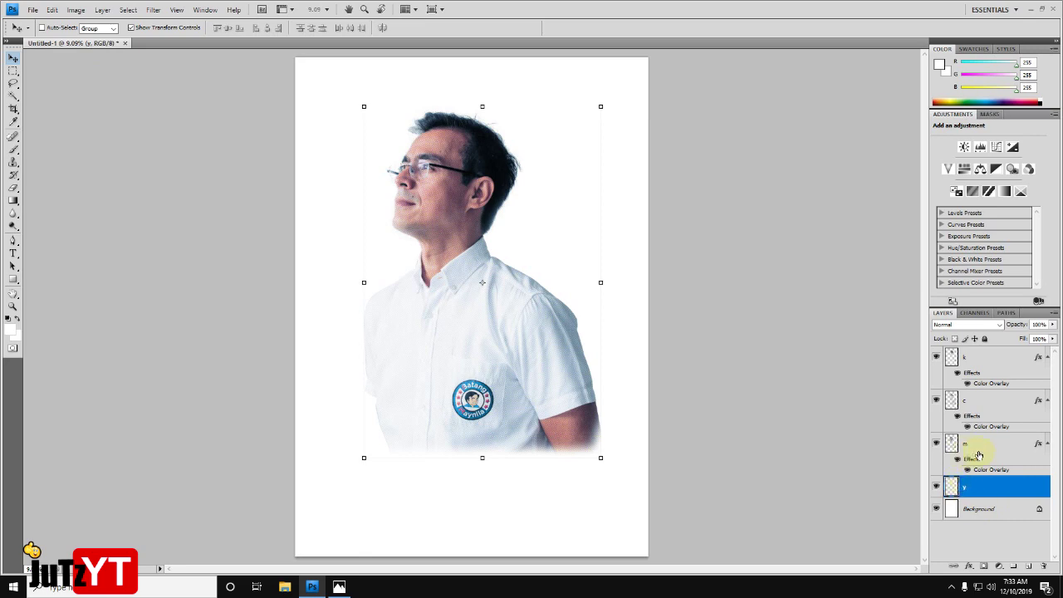
- Merge a new empty layer into layer m, then add another empty layer above it
{"action": "left_click", "coordinate": [1029, 565]}
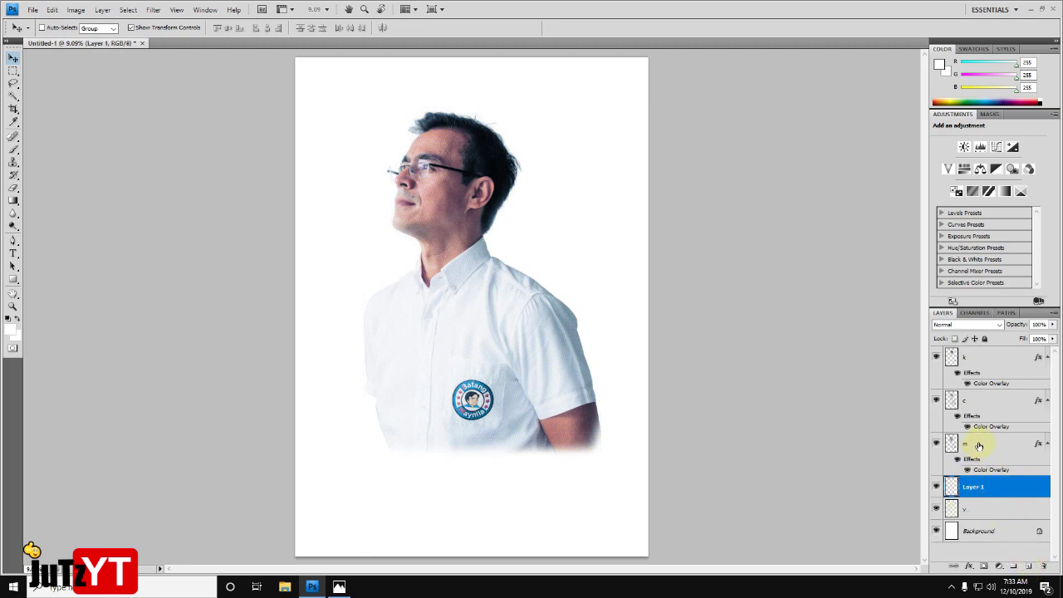
{"action": "left_click", "coordinate": [978, 446], "text": "ctrl"}
{"action": "right_click", "coordinate": [978, 446]}
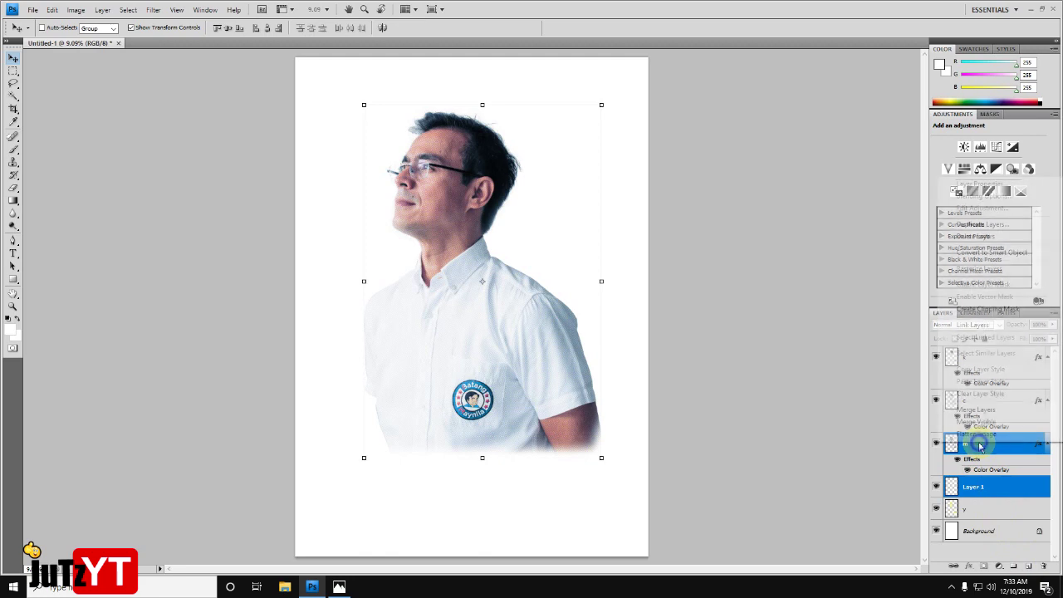
{"action": "left_click", "coordinate": [981, 408]}
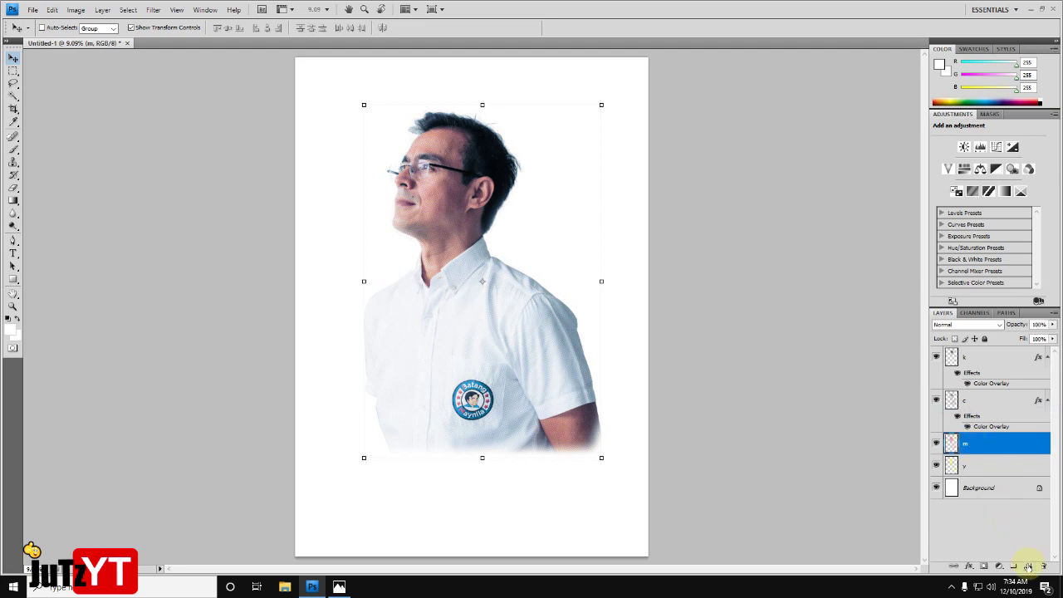
{"action": "left_click", "coordinate": [1028, 566]}
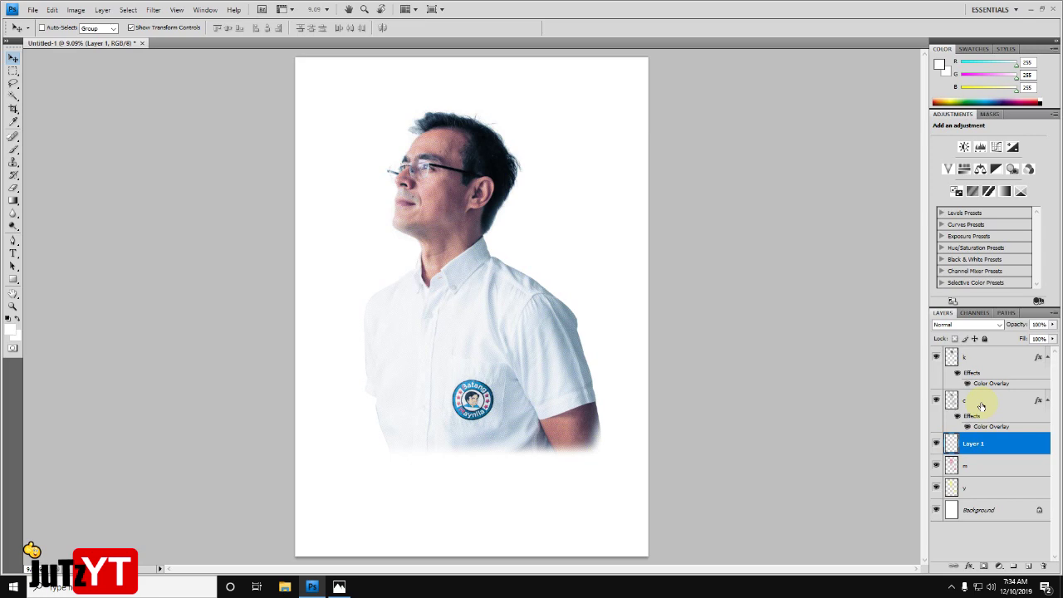
- Merge the empty Layer 1 into layer c, then add another empty layer above it
{"action": "left_click", "coordinate": [982, 404], "text": "shift"}
{"action": "right_click", "coordinate": [982, 406]}
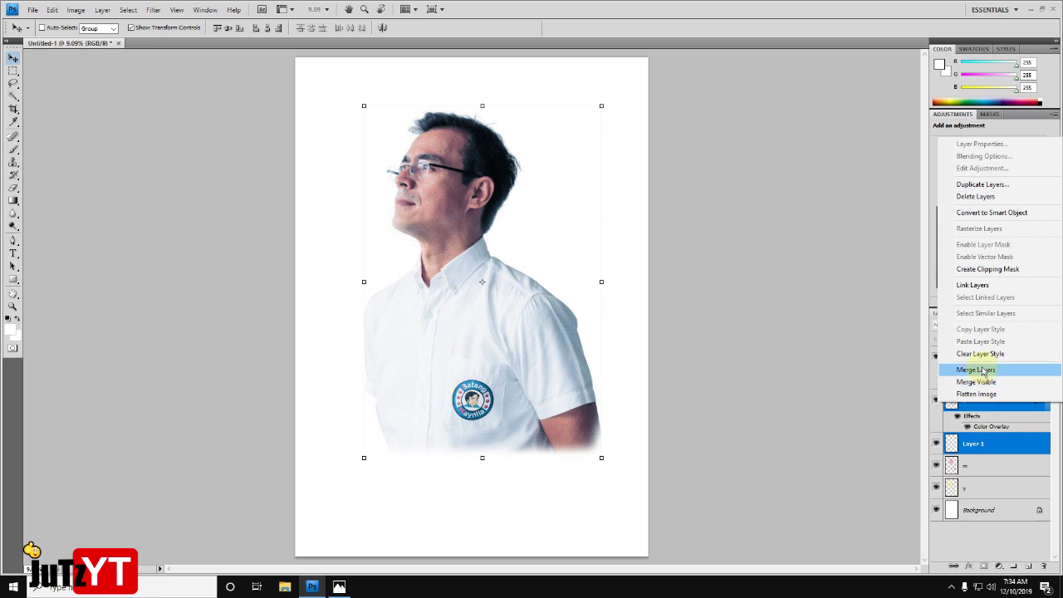
{"action": "left_click", "coordinate": [982, 370]}
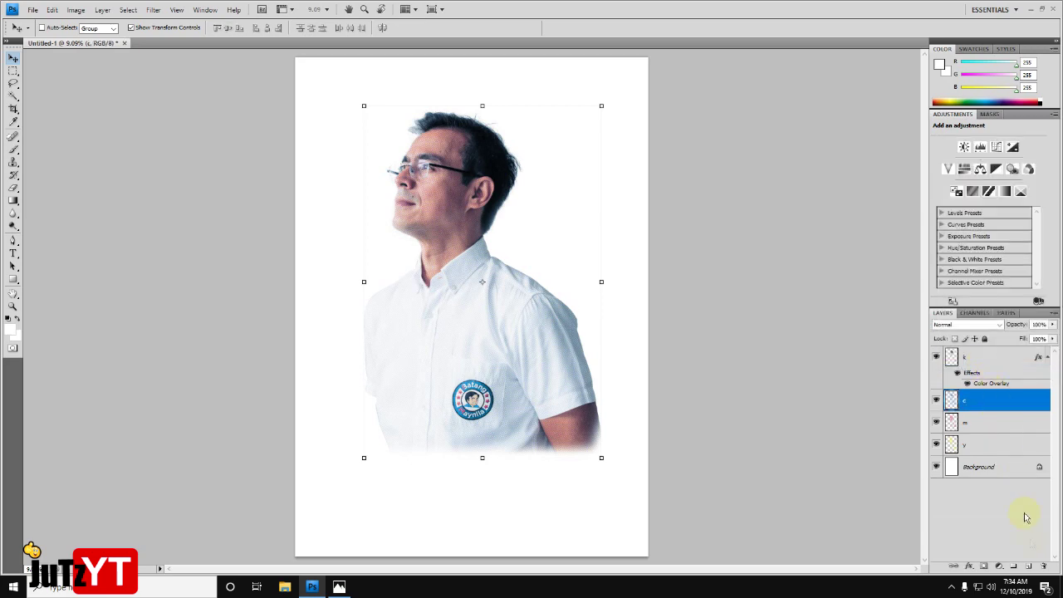
{"action": "left_click", "coordinate": [1029, 568]}
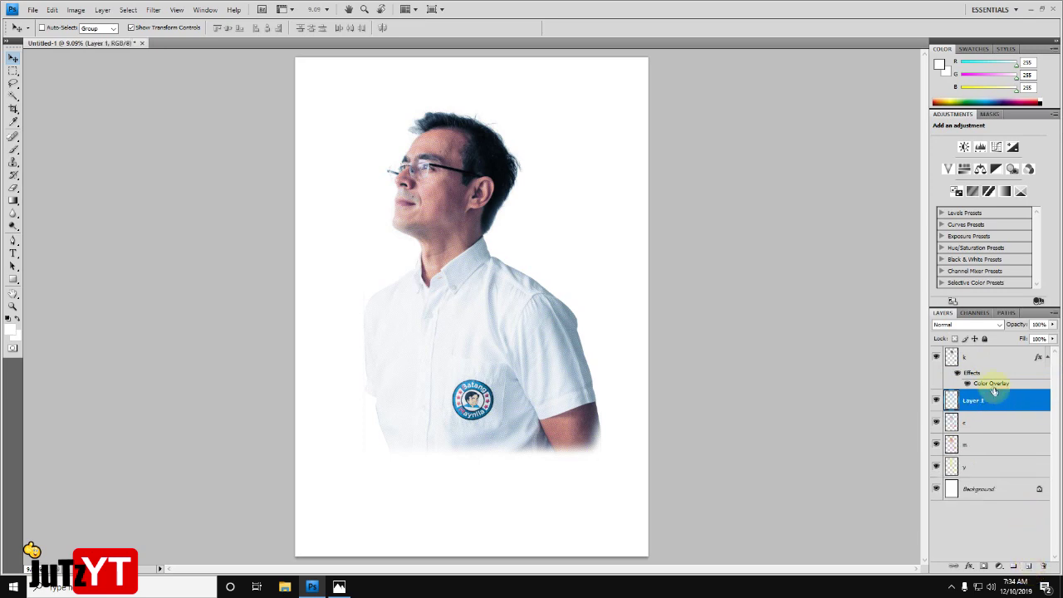
- Merge the empty Layer 1 into layer k, baking in its black overlay
{"action": "left_click", "coordinate": [980, 363], "text": "ctrl"}
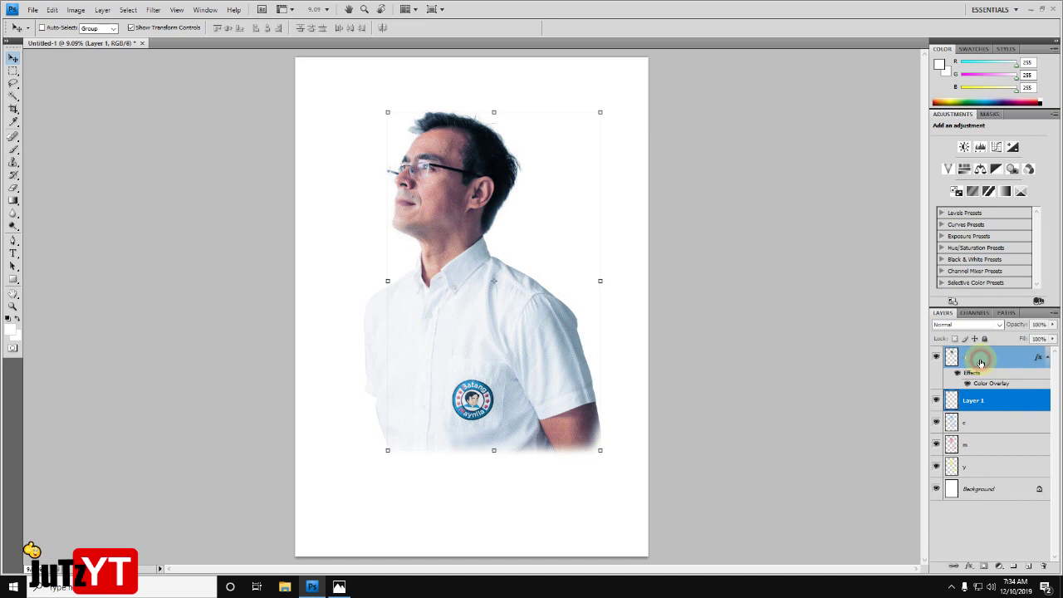
{"action": "right_click", "coordinate": [980, 359]}
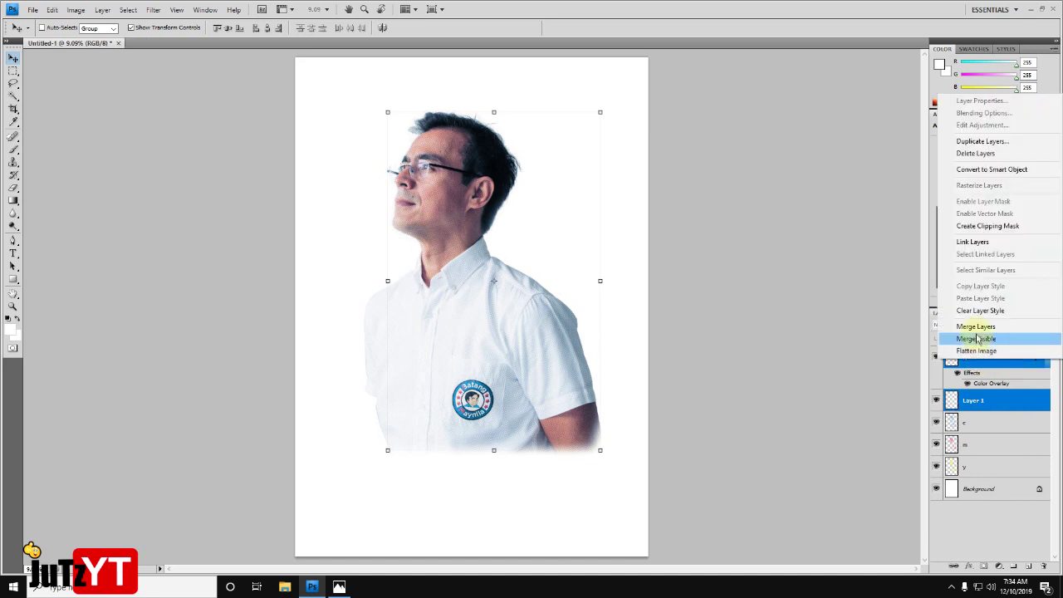
{"action": "left_click", "coordinate": [975, 326]}
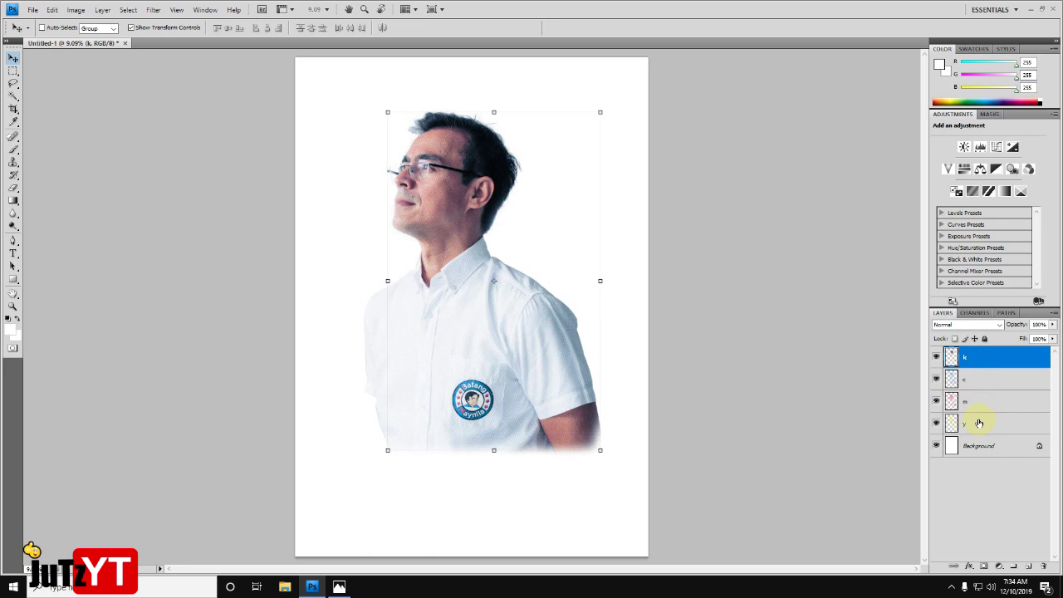
{"action": "scroll", "coordinate": [498, 314], "scroll_direction": "down", "scroll_amount": 1}
{"action": "scroll", "coordinate": [500, 311], "scroll_direction": "up", "scroll_amount": 1}
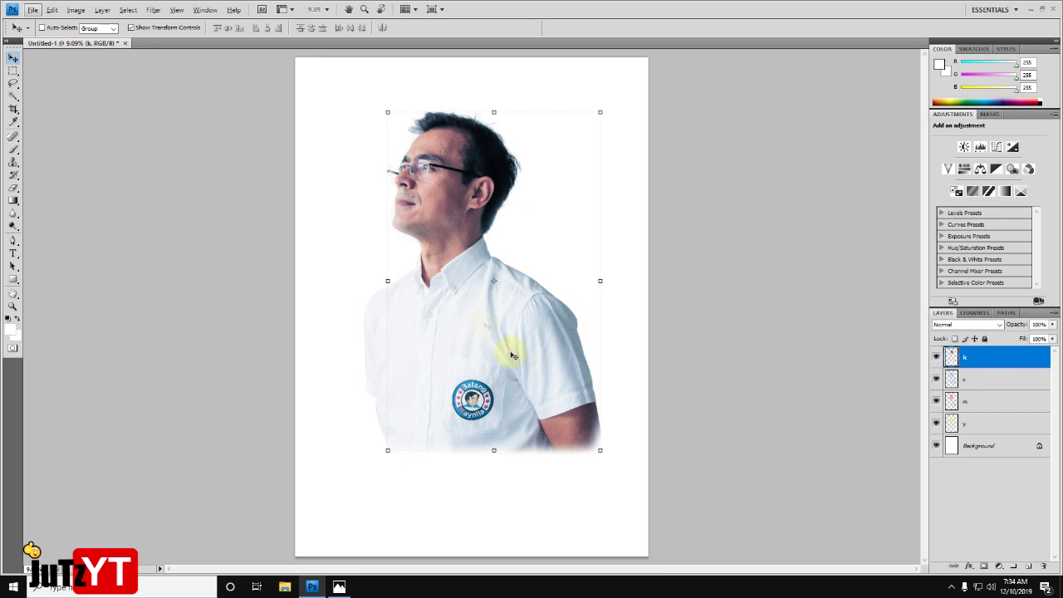
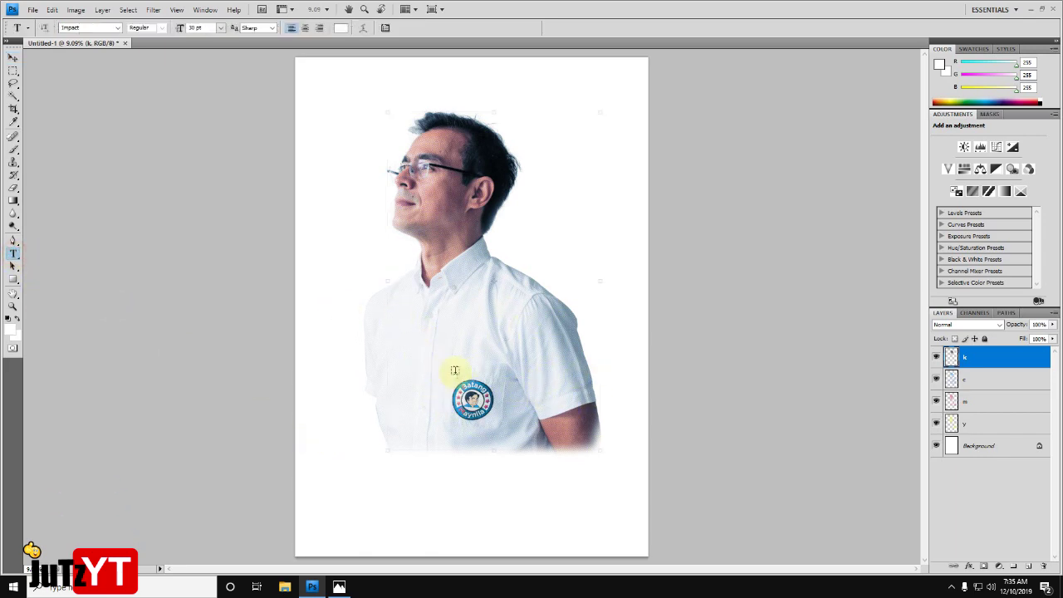
- Add an ISKO text block near the poster's lower left in Arial Bold Italic
{"action": "left_click", "coordinate": [344, 478]}
{"action": "type", "text": "Ar"}
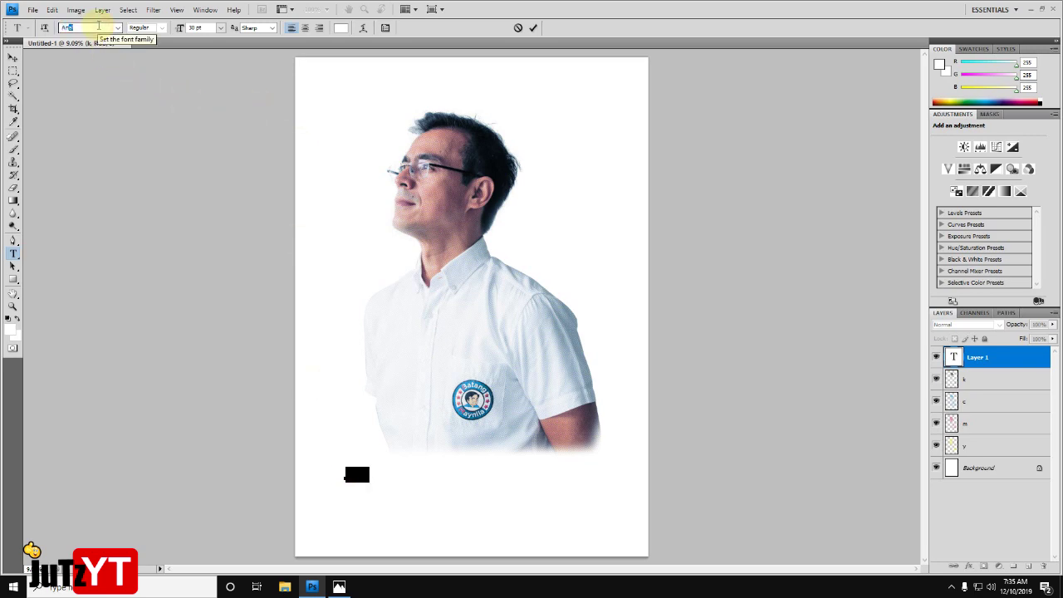
{"action": "type", "text": "al R"}
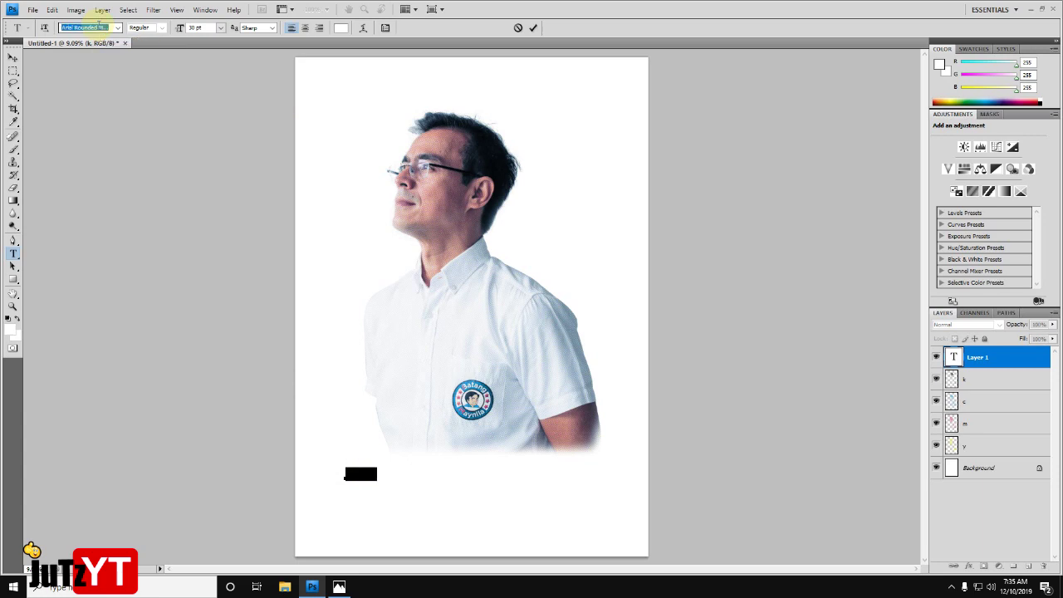
{"action": "left_click", "coordinate": [163, 28]}
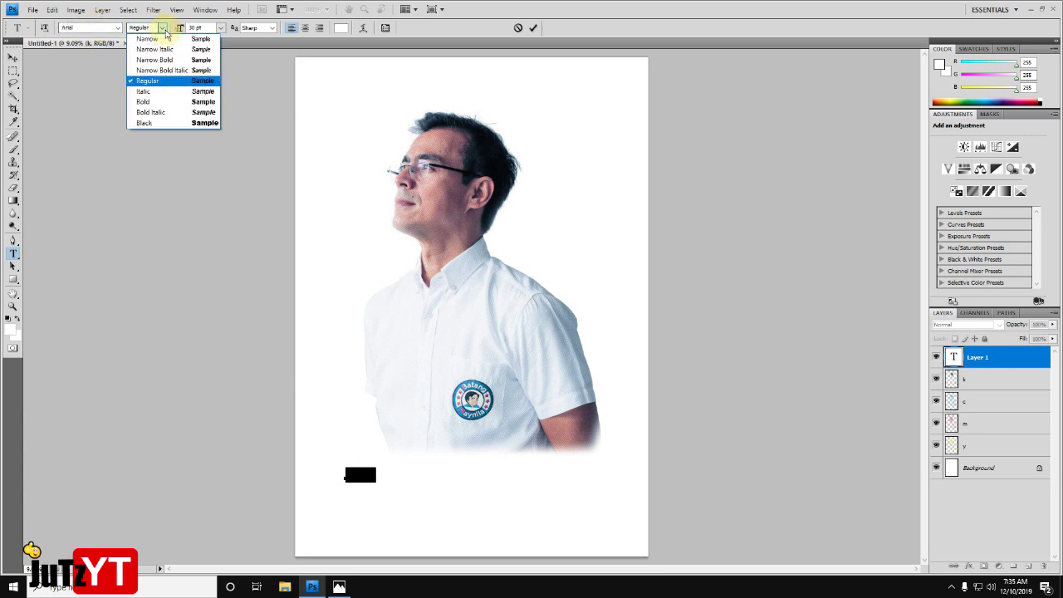
{"action": "left_click", "coordinate": [156, 111]}
{"action": "left_click", "coordinate": [536, 29]}
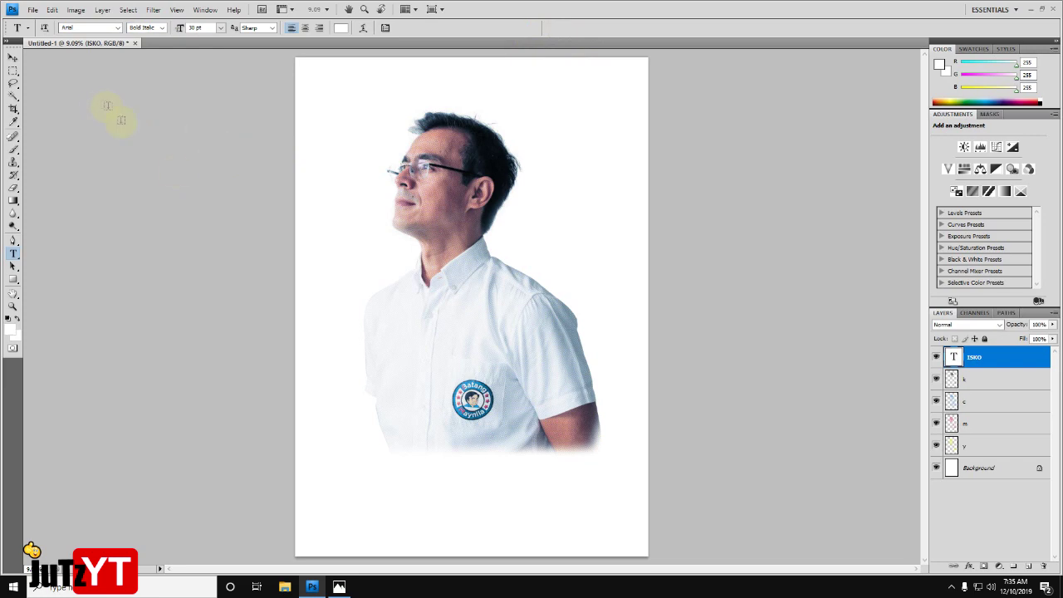
- Discard a stray empty text layer and reselect all the ISKO text for editing
{"action": "left_click", "coordinate": [377, 485]}
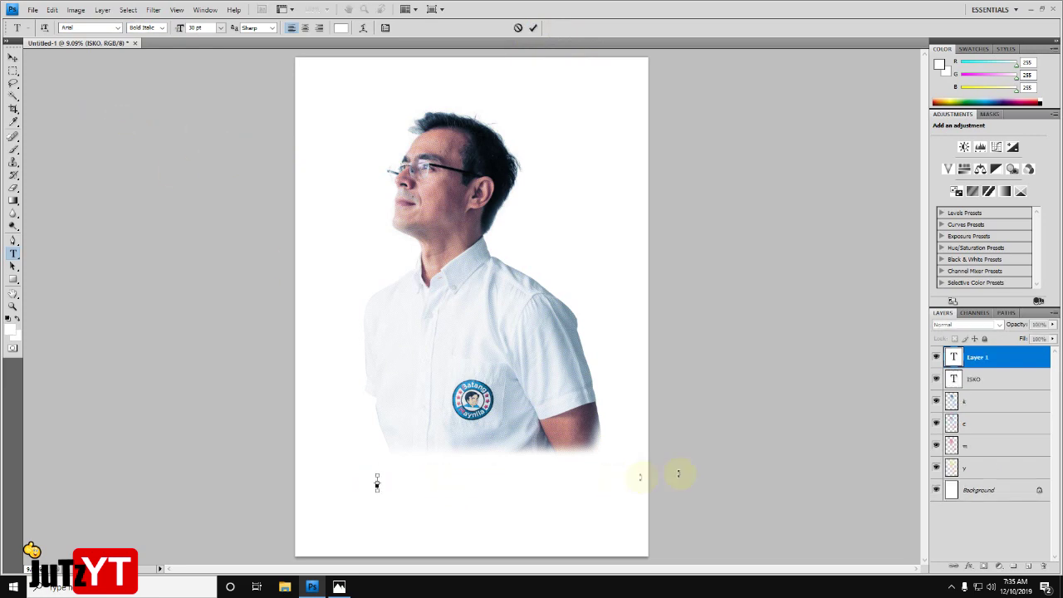
{"action": "left_click", "coordinate": [517, 28]}
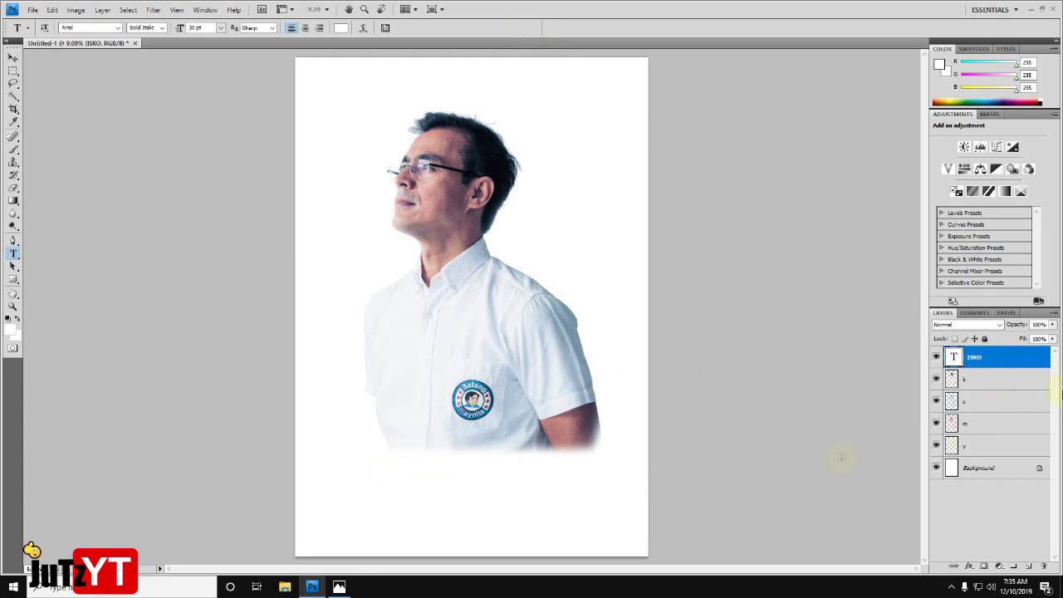
{"action": "left_click", "coordinate": [15, 59]}
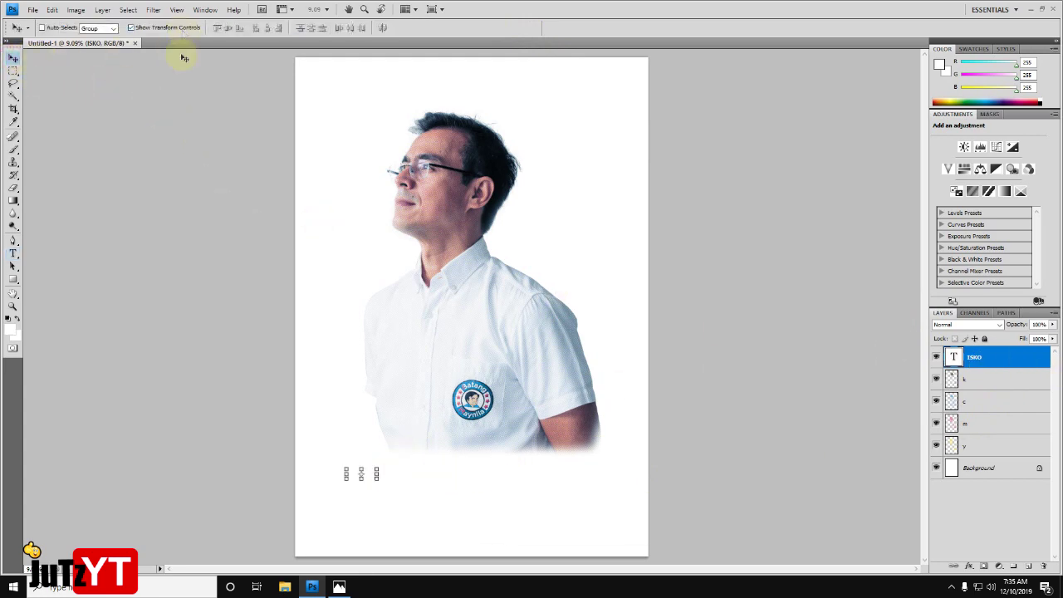
{"action": "left_click", "coordinate": [15, 257]}
{"action": "left_click", "coordinate": [361, 474]}
{"action": "key", "text": "ctrl+a"}
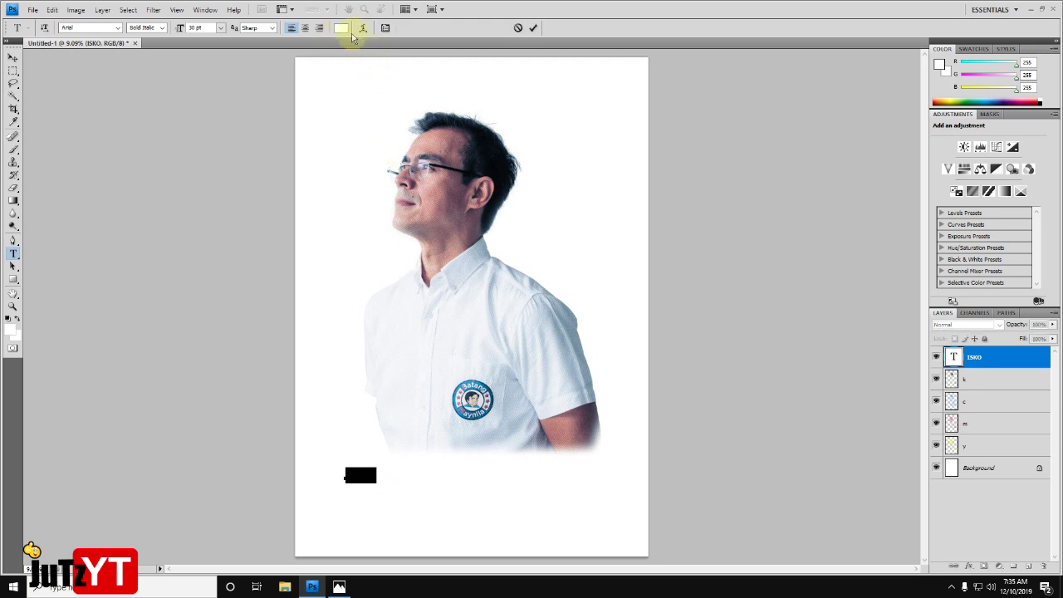
{"action": "left_click", "coordinate": [341, 29]}
- Colour the ISKO text blue, #2e2ee8
{"action": "left_click", "coordinate": [744, 318]}
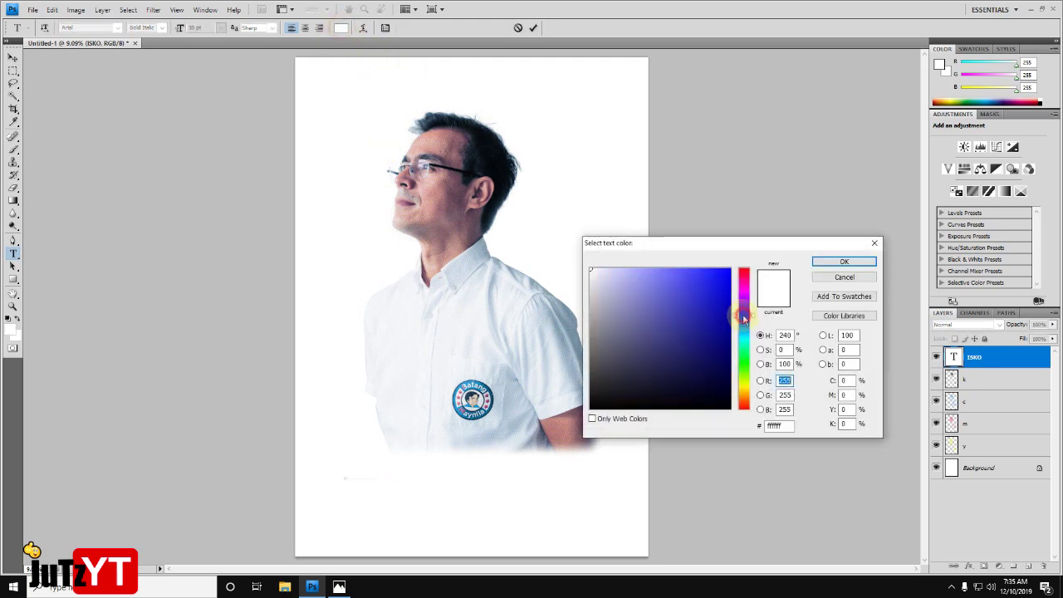
{"action": "left_click_drag", "start_coordinate": [689, 308], "coordinate": [787, 237]}
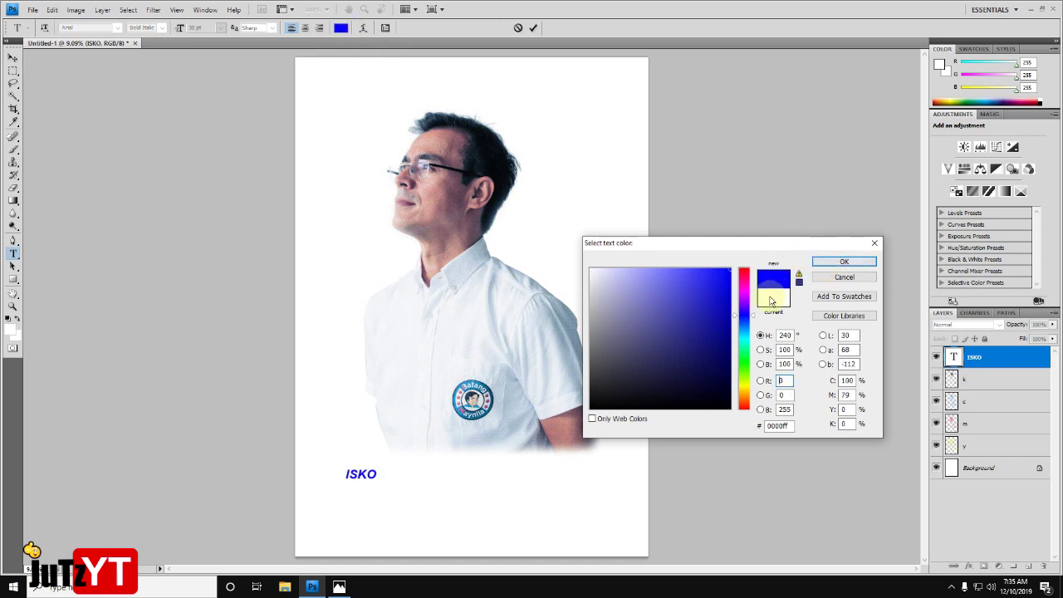
{"action": "left_click_drag", "start_coordinate": [699, 288], "coordinate": [702, 281]}
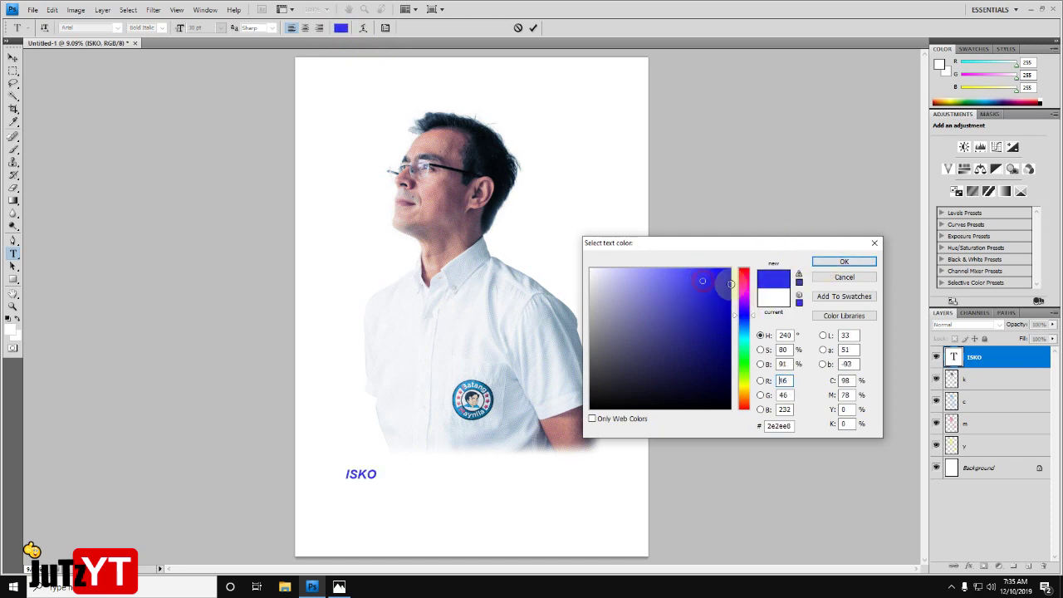
{"action": "left_click", "coordinate": [823, 261]}
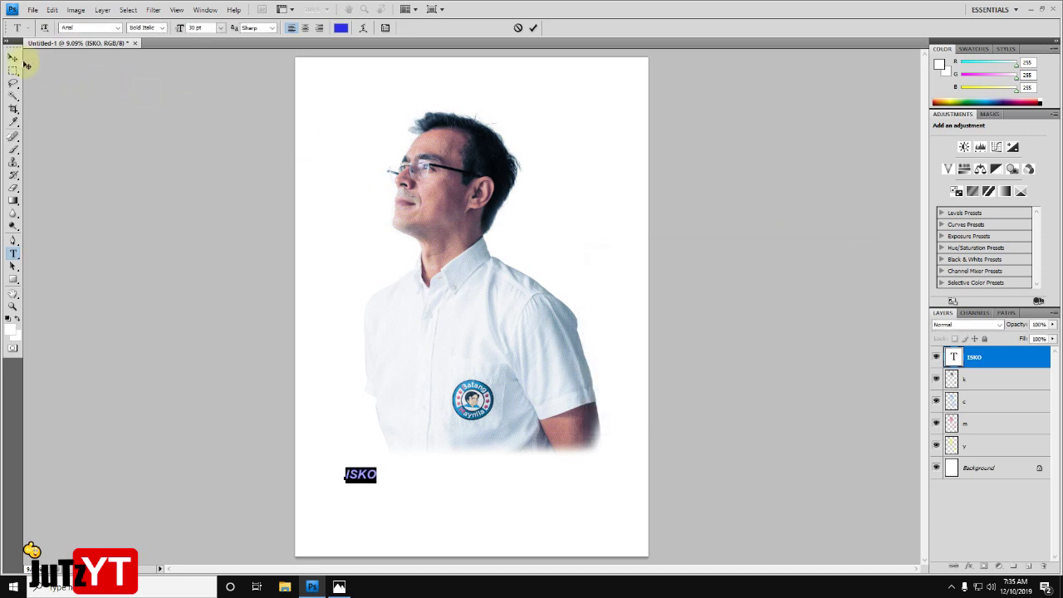
- Scale ISKO up into large headline lettering
{"action": "left_click", "coordinate": [13, 56]}
{"action": "left_click_drag", "start_coordinate": [378, 469], "coordinate": [524, 415]}
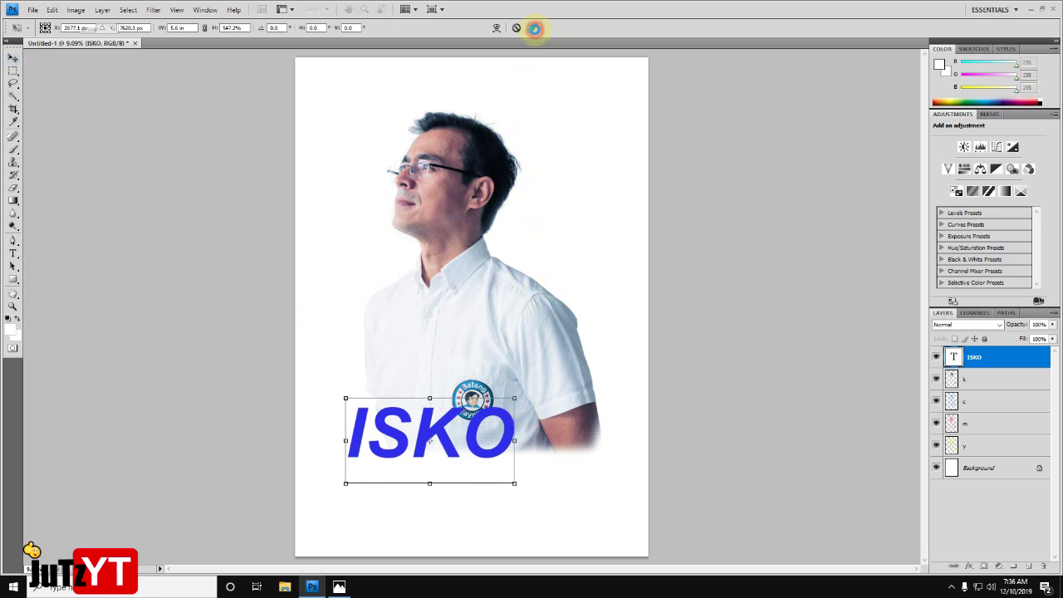
{"action": "left_click", "coordinate": [532, 28]}
- Set the letter tracking of ISKO to 220
{"action": "left_click", "coordinate": [13, 256]}
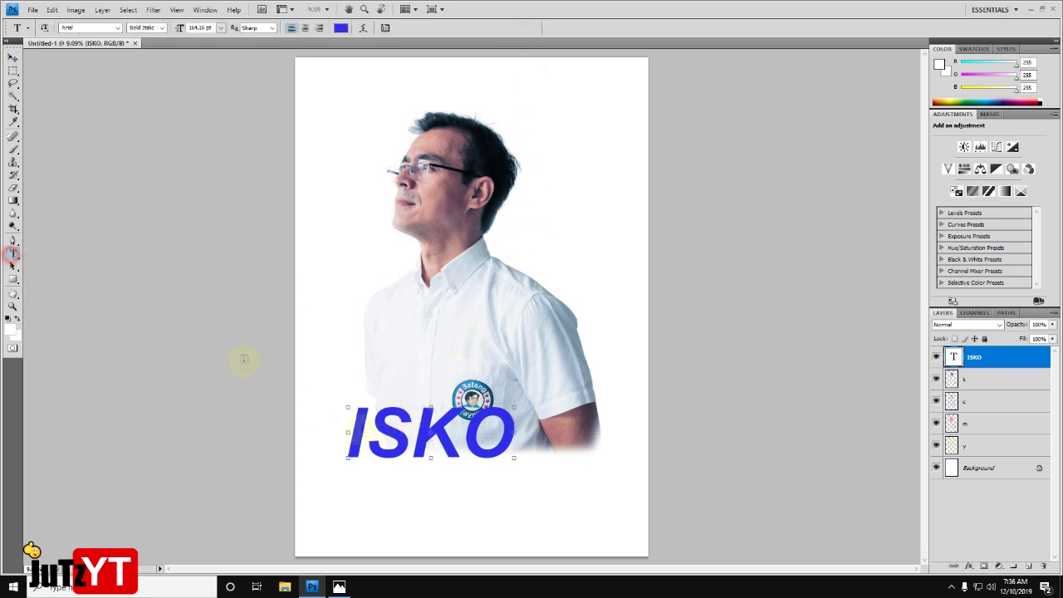
{"action": "left_click_drag", "start_coordinate": [349, 436], "coordinate": [630, 231]}
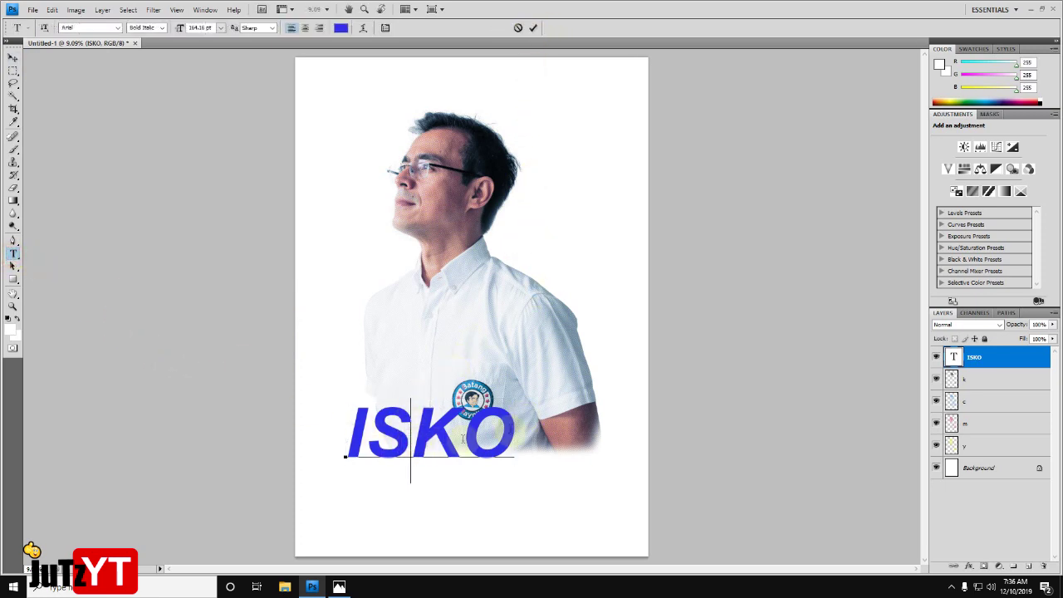
{"action": "left_click", "coordinate": [384, 27]}
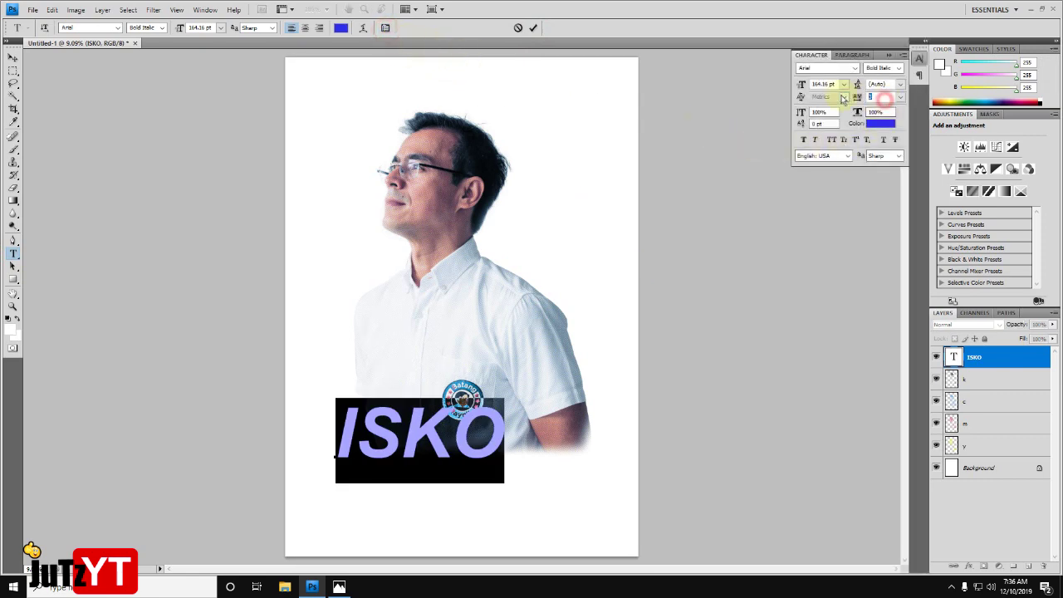
{"action": "key", "text": "Up"}
{"action": "key", "text": "Up"}
{"action": "key", "text": "Up"}
{"action": "key", "text": "Up"}
{"action": "key", "text": "Up"}
{"action": "key", "text": "Up"}
{"action": "key", "text": "Up"}
{"action": "key", "text": "Up"}
{"action": "key", "text": "Up"}
{"action": "key", "text": "Up"}
{"action": "key", "text": "Up"}
{"action": "key", "text": "Up"}
{"action": "key", "text": "Up"}
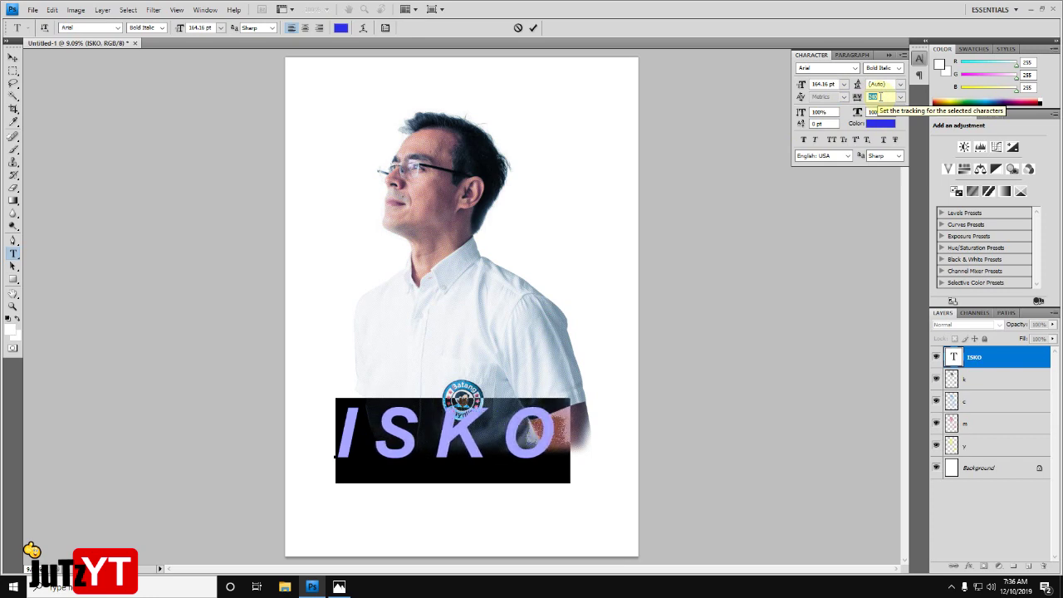
{"action": "key", "text": "Down"}
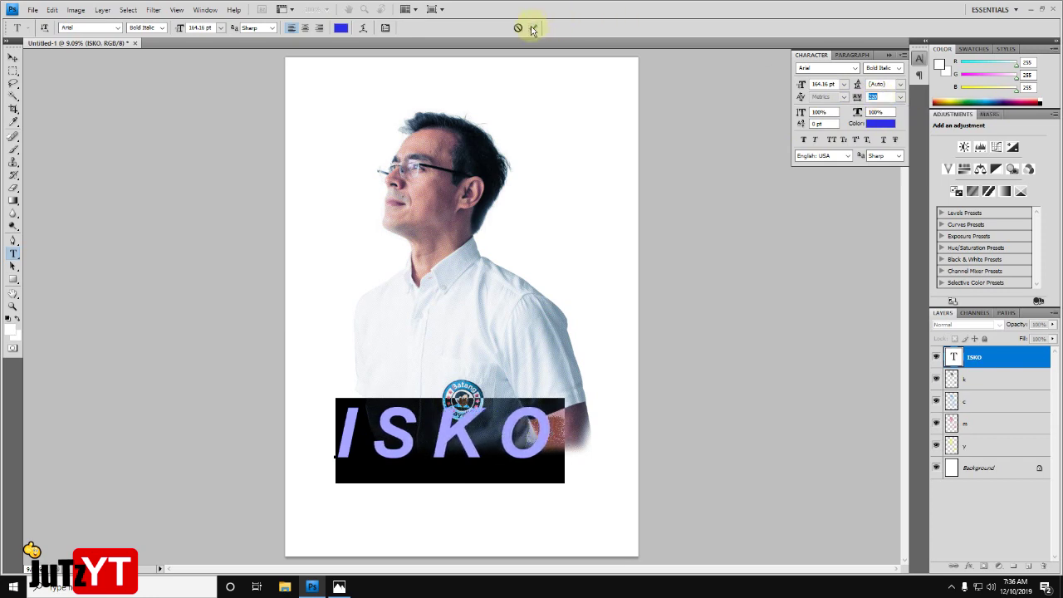
{"action": "left_click", "coordinate": [531, 27]}
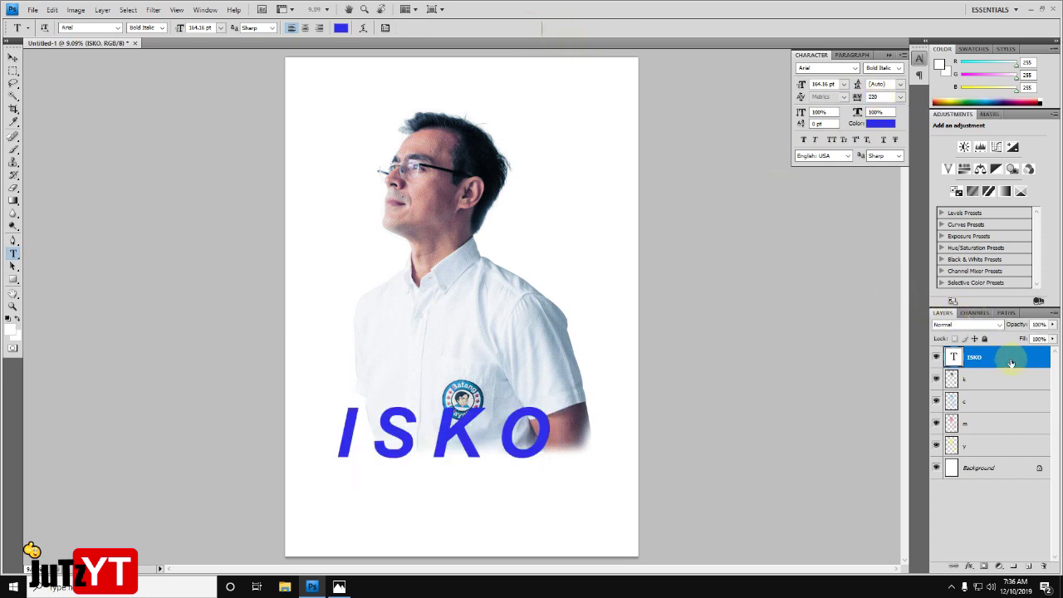
{"action": "left_click", "coordinate": [13, 58]}
- Duplicate ISKO below itself and turn the copy into red MORENO text
{"action": "left_click_drag", "start_coordinate": [470, 444], "coordinate": [470, 504]}
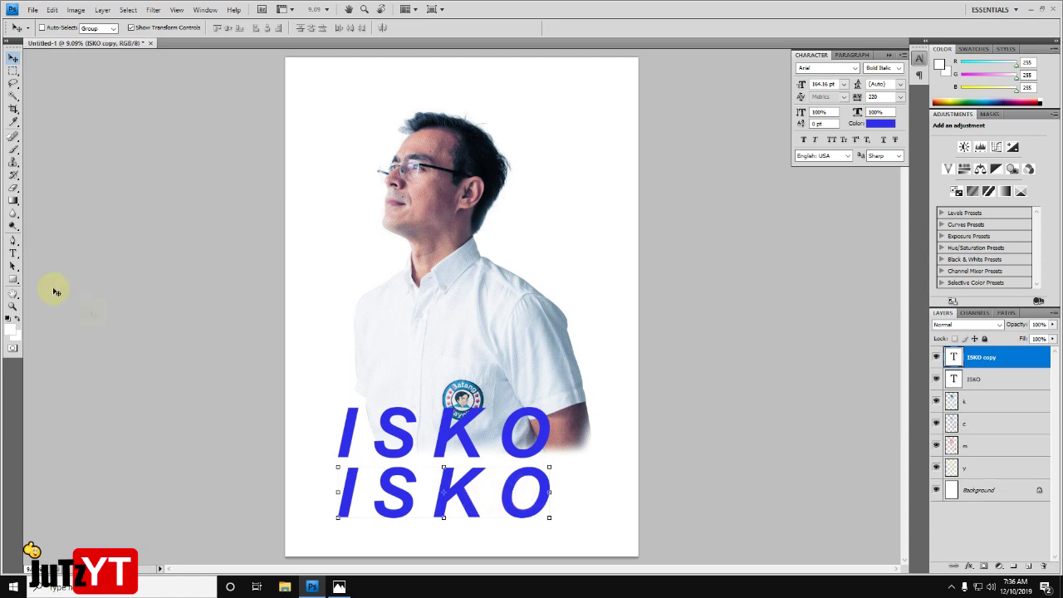
{"action": "left_click", "coordinate": [13, 253]}
{"action": "left_click", "coordinate": [386, 482]}
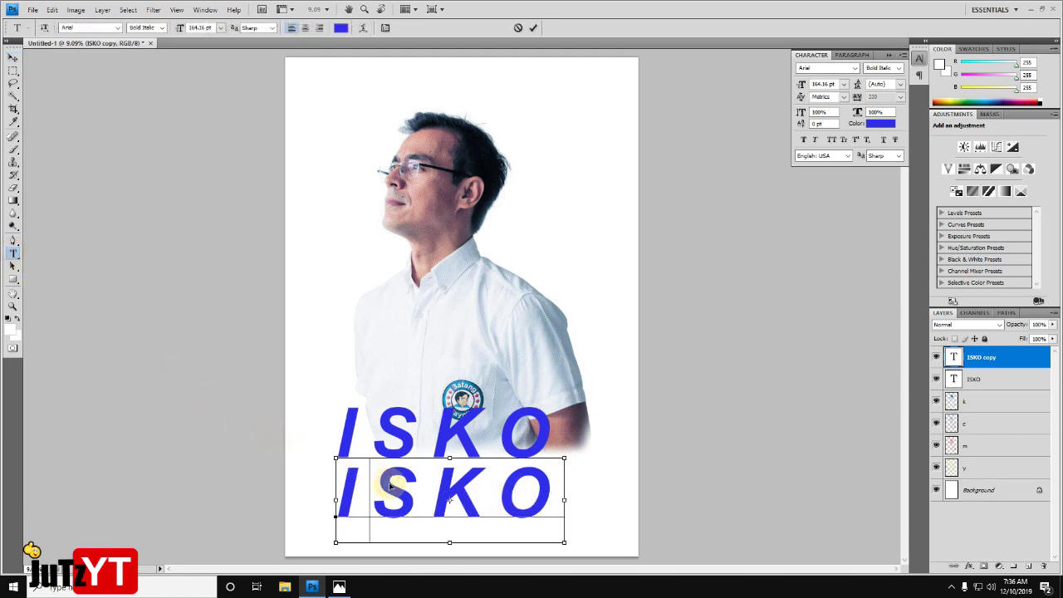
{"action": "key", "text": "ctrl+a"}
{"action": "key", "text": "Right"}
{"action": "double_click", "coordinate": [390, 482]}
{"action": "type", "text": "MORENO"}
{"action": "key", "text": "ctrl+a"}
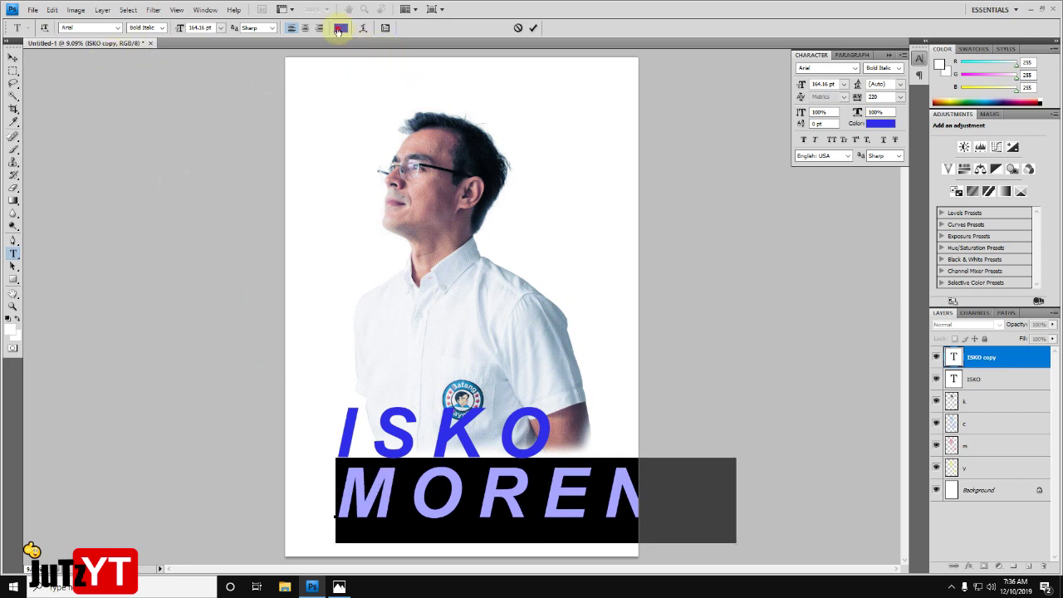
{"action": "left_click", "coordinate": [340, 28]}
{"action": "left_click", "coordinate": [745, 275]}
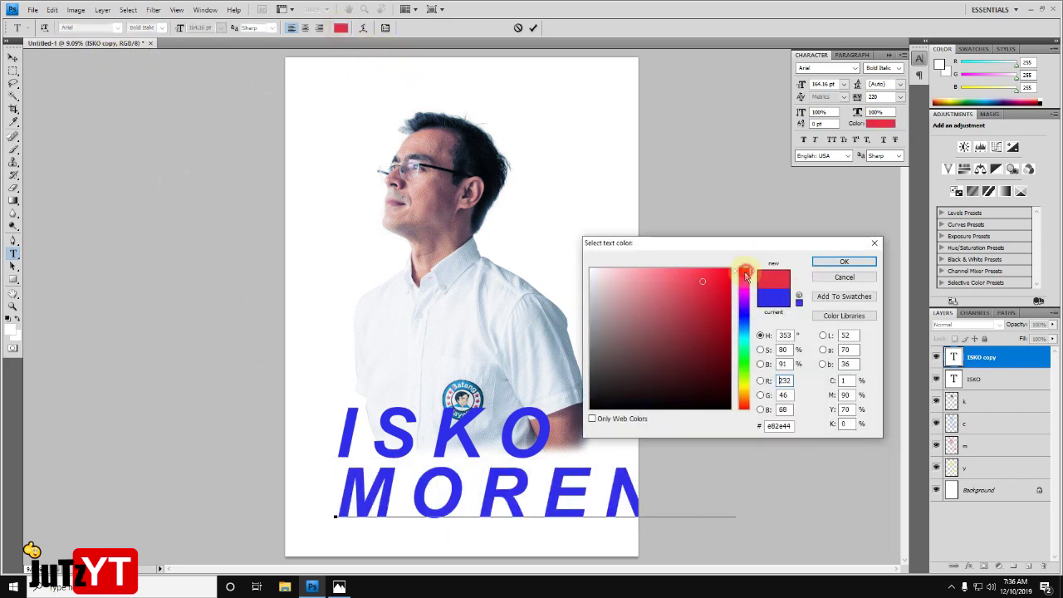
{"action": "left_click", "coordinate": [837, 263]}
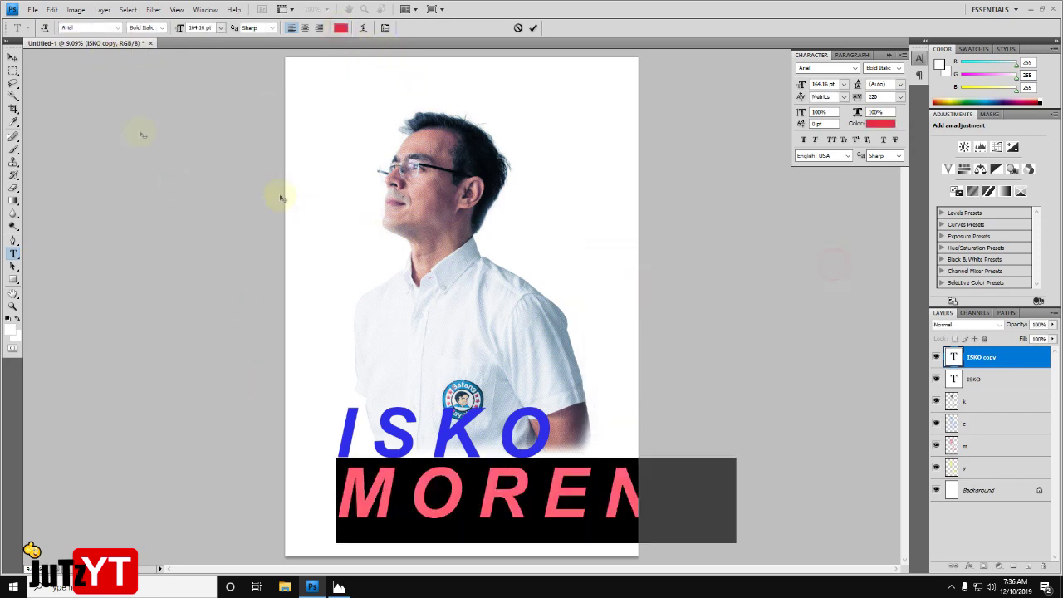
- Resize MORENO to fit beneath ISKO
{"action": "left_click", "coordinate": [14, 58]}
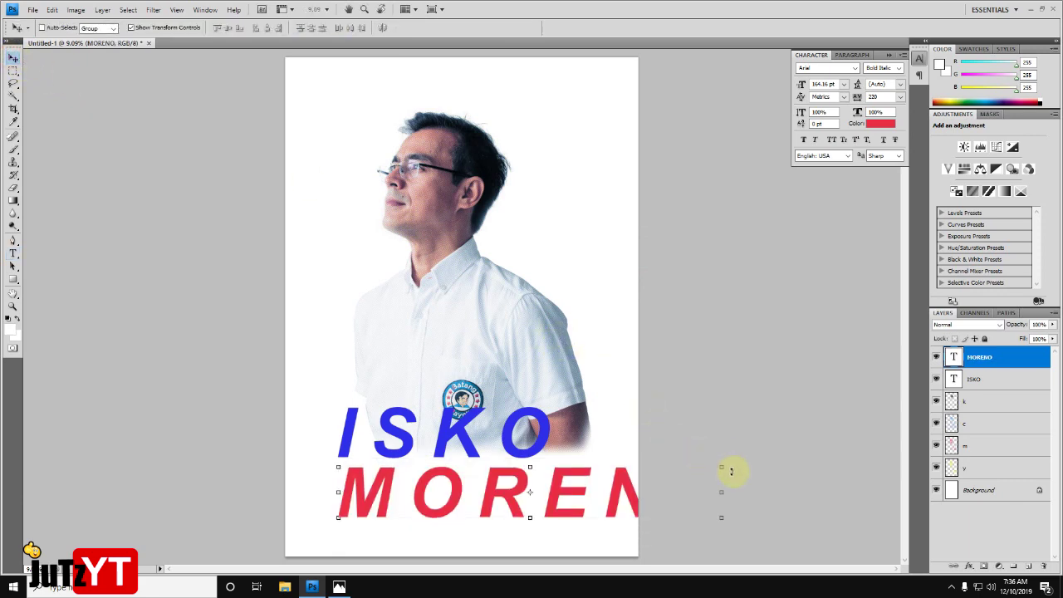
{"action": "left_click_drag", "start_coordinate": [724, 462], "coordinate": [686, 460]}
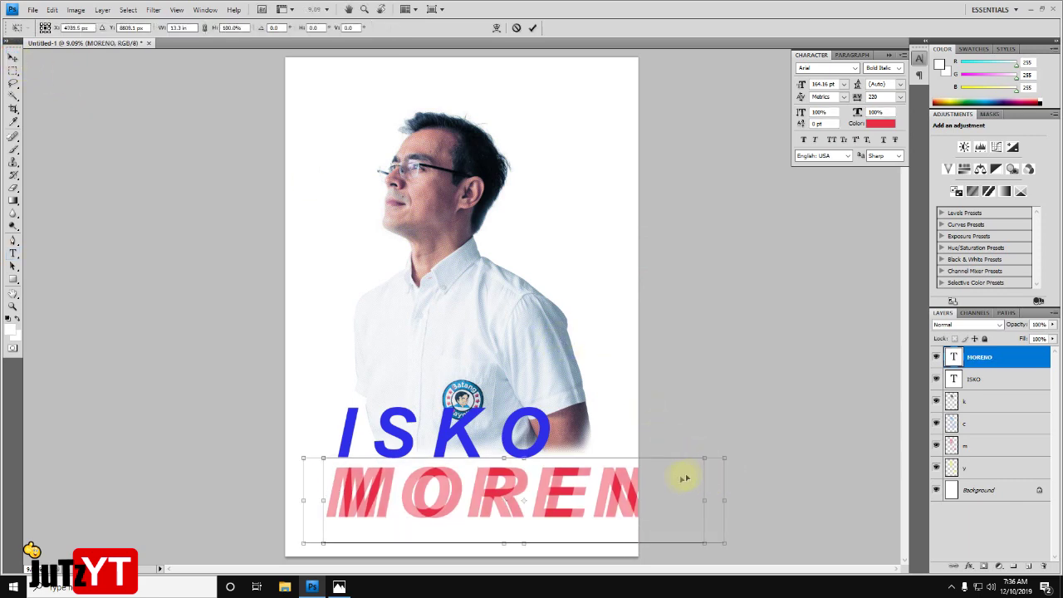
{"action": "mouse_move", "coordinate": [686, 459]}
{"action": "left_mouse_down"}
{"action": "mouse_move", "coordinate": [493, 531]}
{"action": "mouse_move", "coordinate": [456, 525]}
{"action": "mouse_move", "coordinate": [507, 476]}
{"action": "mouse_move", "coordinate": [553, 506]}
{"action": "left_mouse_up"}
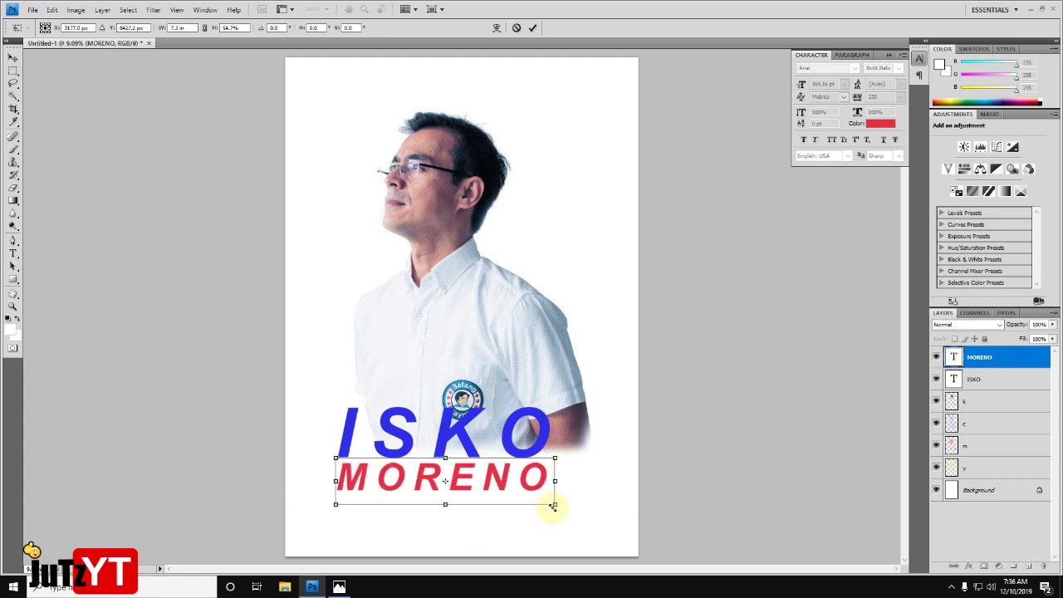
{"action": "left_click", "coordinate": [533, 30]}
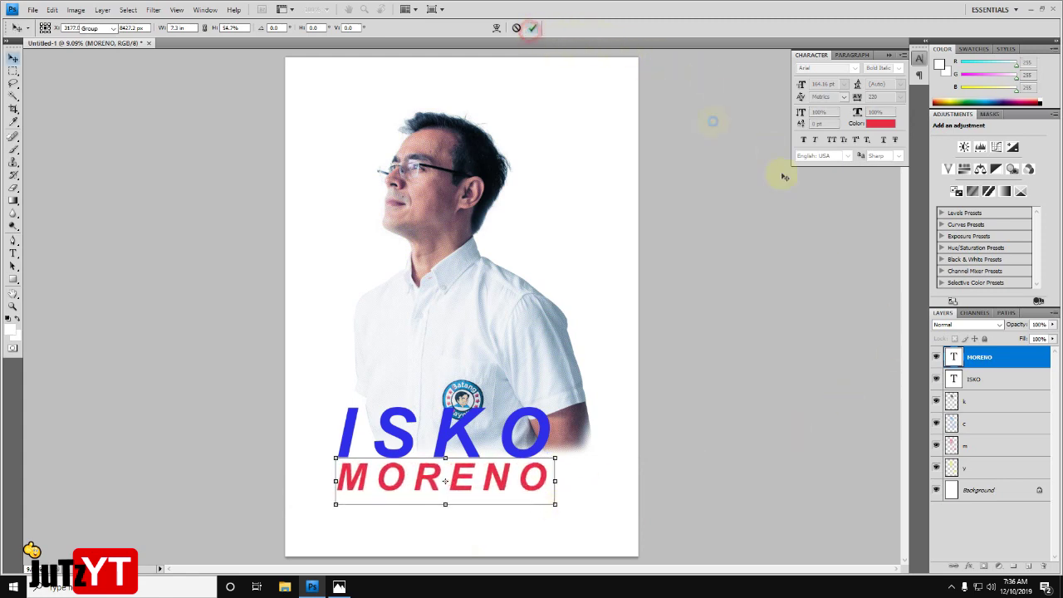
- Centre MORENO under ISKO and scale both names up together, raising them slightly
{"action": "left_click", "coordinate": [984, 379], "text": "shift"}
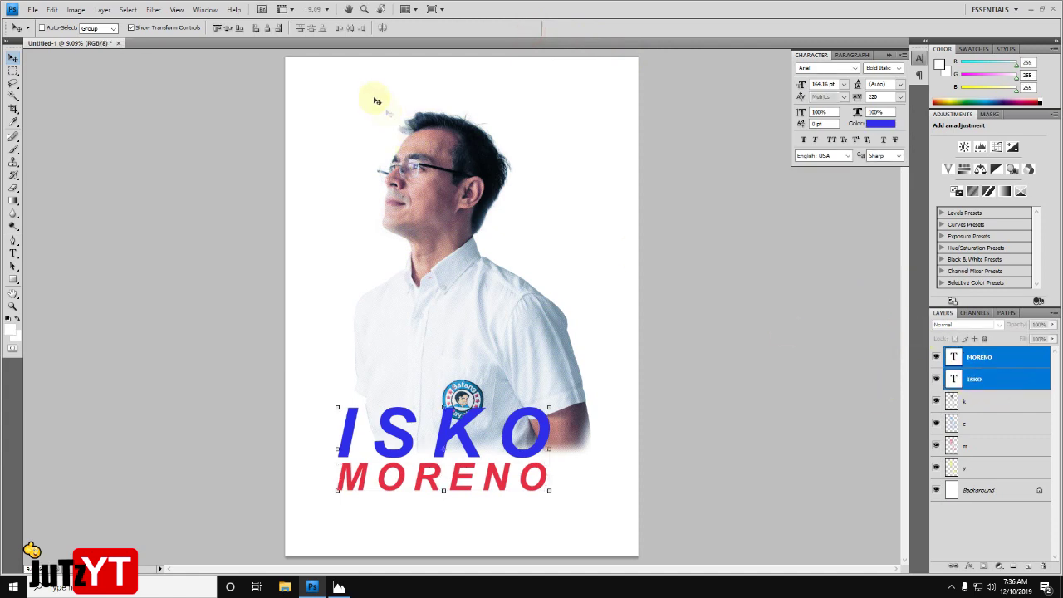
{"action": "left_click", "coordinate": [266, 29]}
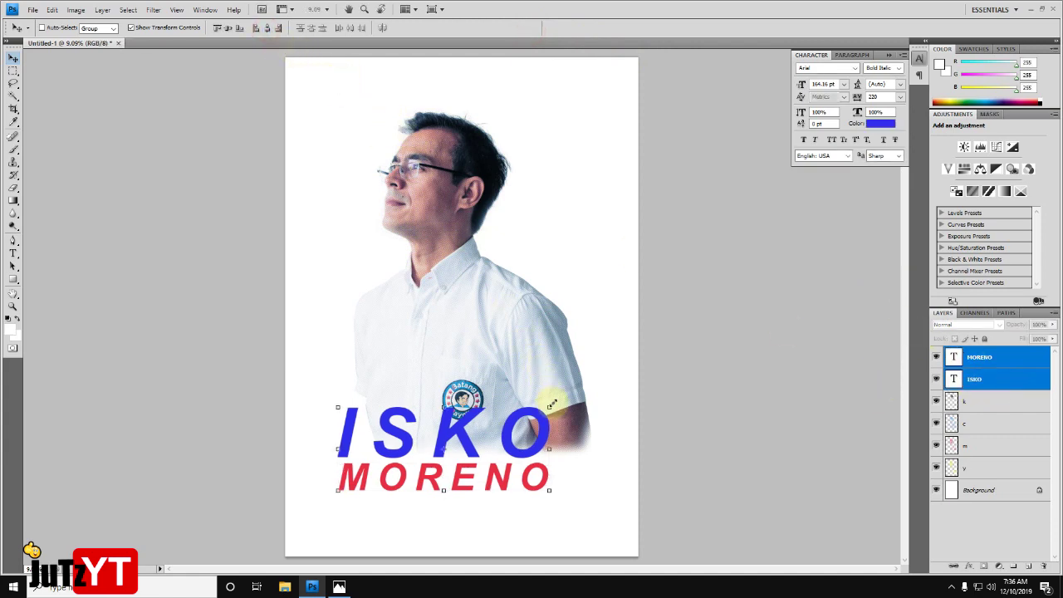
{"action": "key", "text": "ctrl+t"}
{"action": "left_click_drag", "start_coordinate": [549, 406], "coordinate": [581, 394]}
{"action": "left_click_drag", "start_coordinate": [538, 426], "coordinate": [547, 455]}
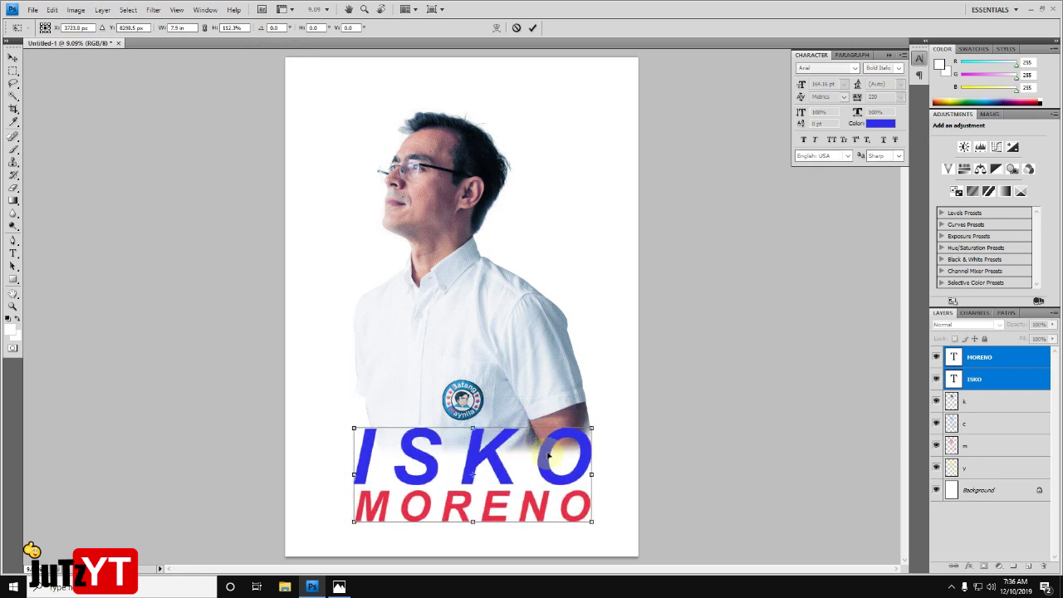
{"action": "left_click_drag", "start_coordinate": [548, 455], "coordinate": [549, 446]}
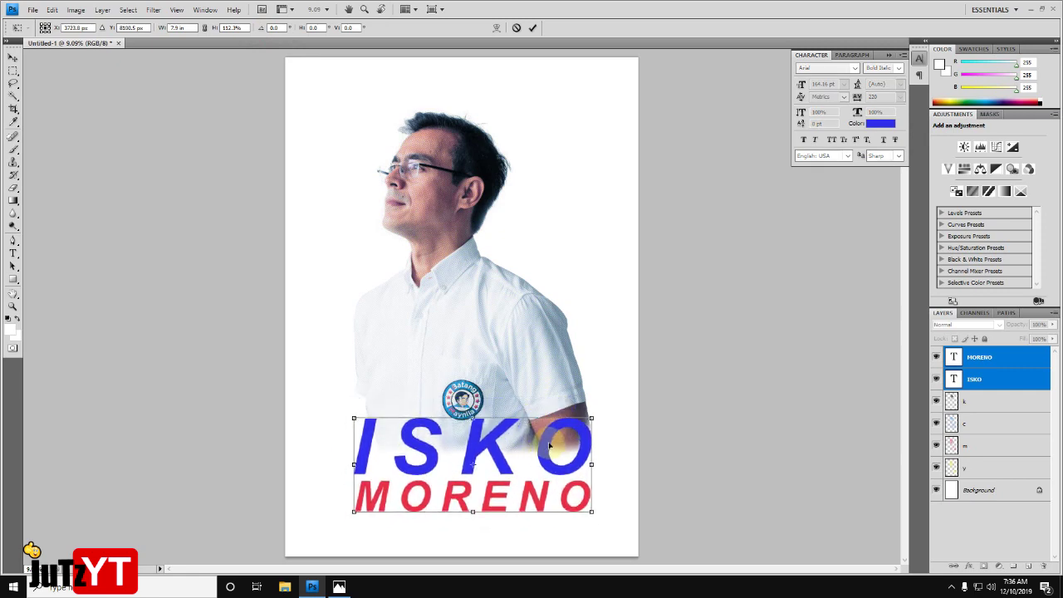
{"action": "left_click", "coordinate": [532, 28]}
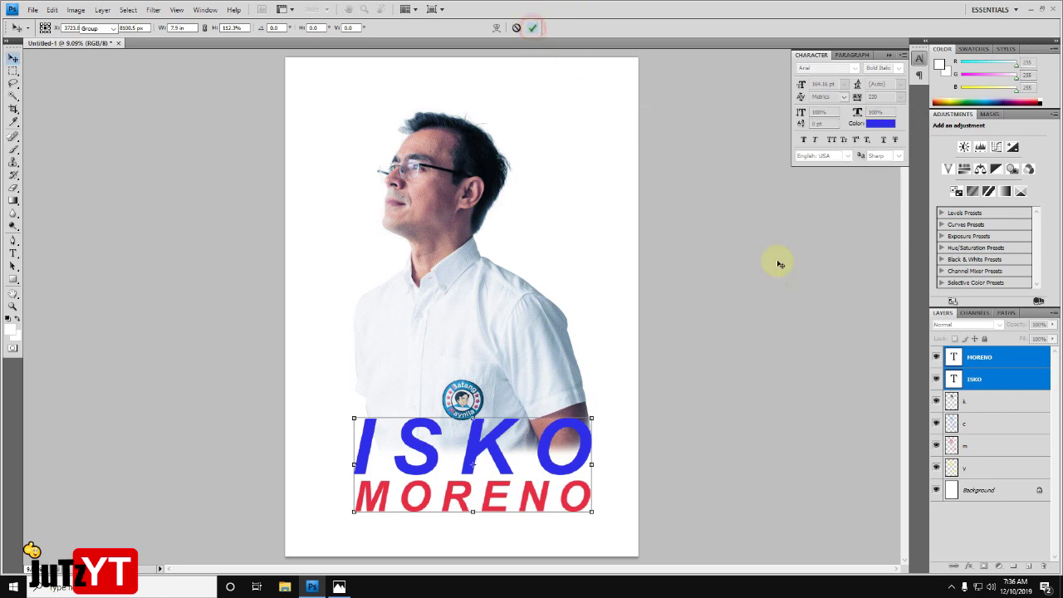
{"action": "left_click", "coordinate": [995, 380]}
{"action": "left_click", "coordinate": [1009, 357]}
- Copy MORENO to the top and retype it as DISIPLINADO in Bold, not italic
{"action": "left_click_drag", "start_coordinate": [544, 499], "coordinate": [543, 85]}
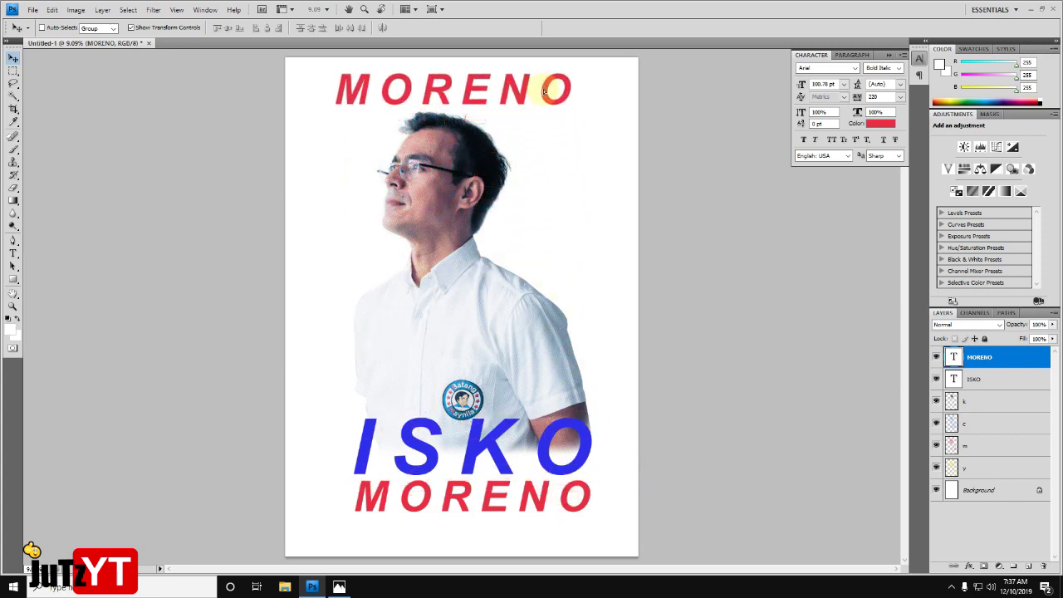
{"action": "left_click", "coordinate": [14, 255]}
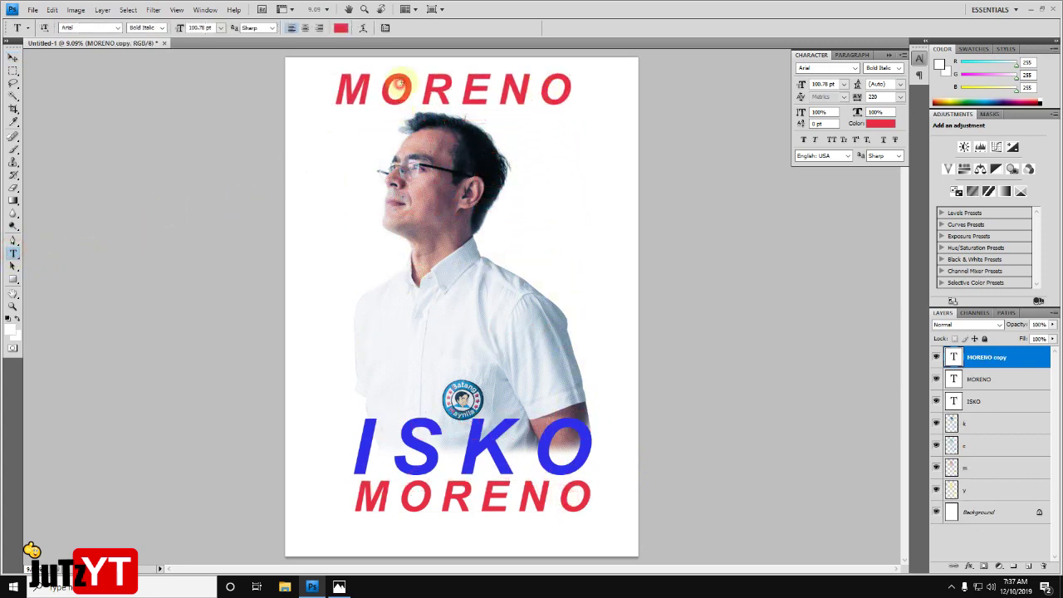
{"action": "double_click", "coordinate": [424, 90]}
{"action": "type", "text": "DISIPLINAL"}
{"action": "key", "text": "ctrl+a"}
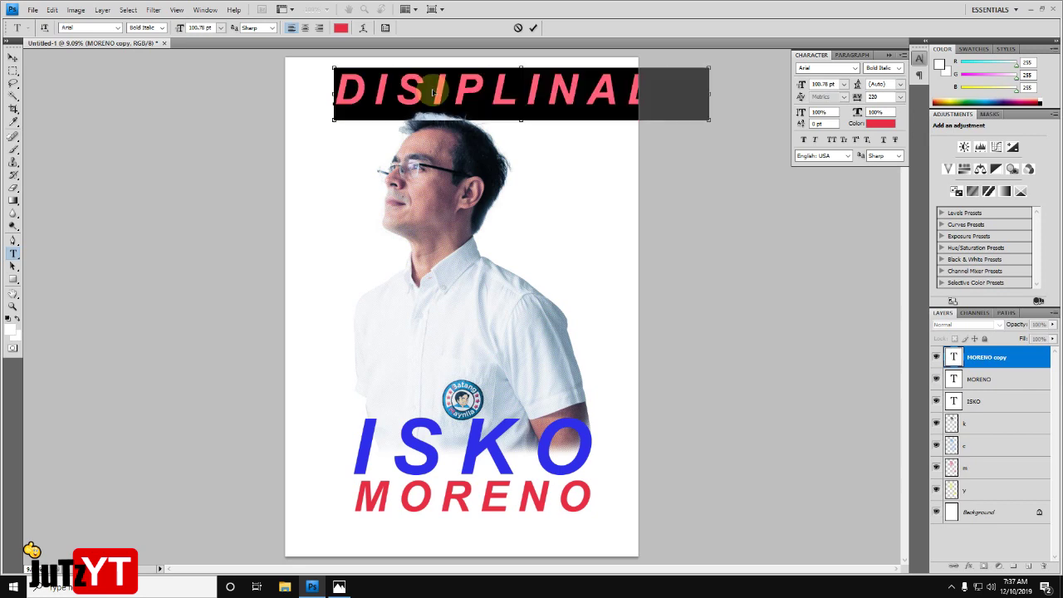
{"action": "left_click", "coordinate": [162, 28]}
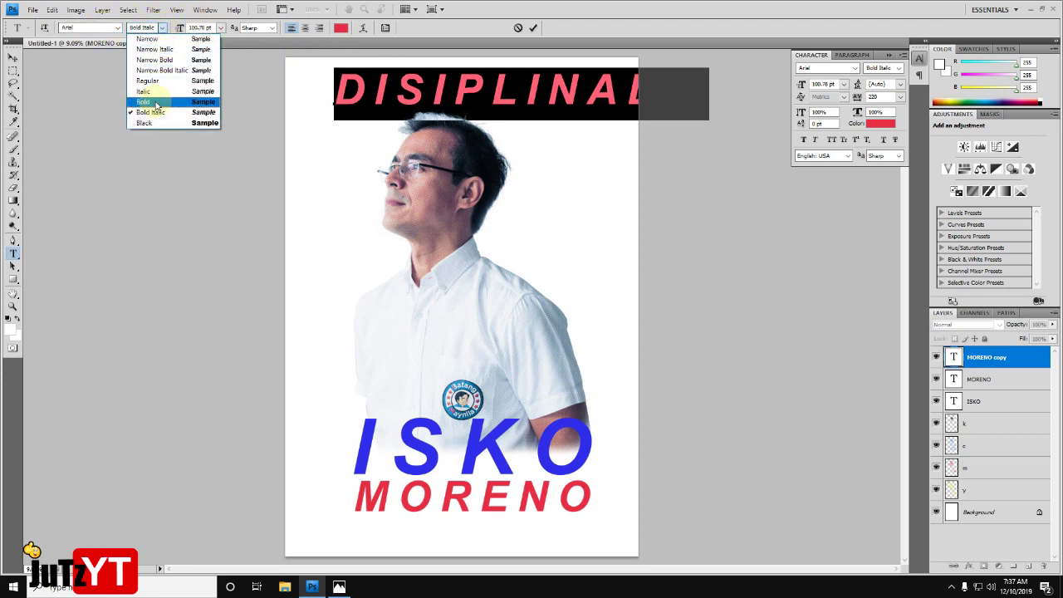
{"action": "left_click", "coordinate": [156, 106]}
{"action": "key", "text": "BackSpace"}
{"action": "type", "text": "D"}
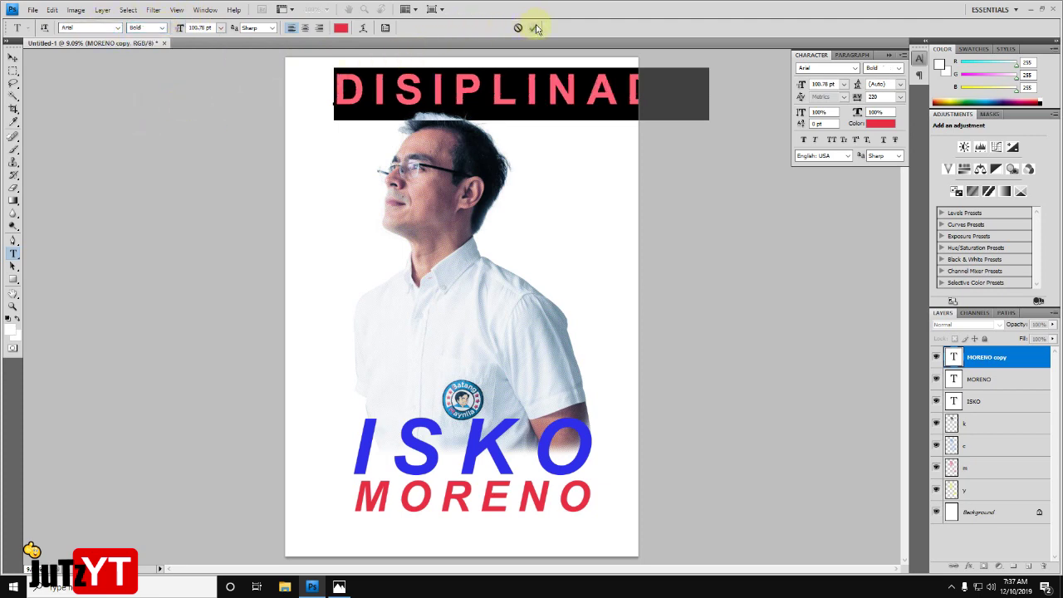
{"action": "left_click", "coordinate": [533, 28]}
- Scale DISIPLINADO to about MORENO's width and position it beneath MORENO
{"action": "left_click", "coordinate": [13, 58]}
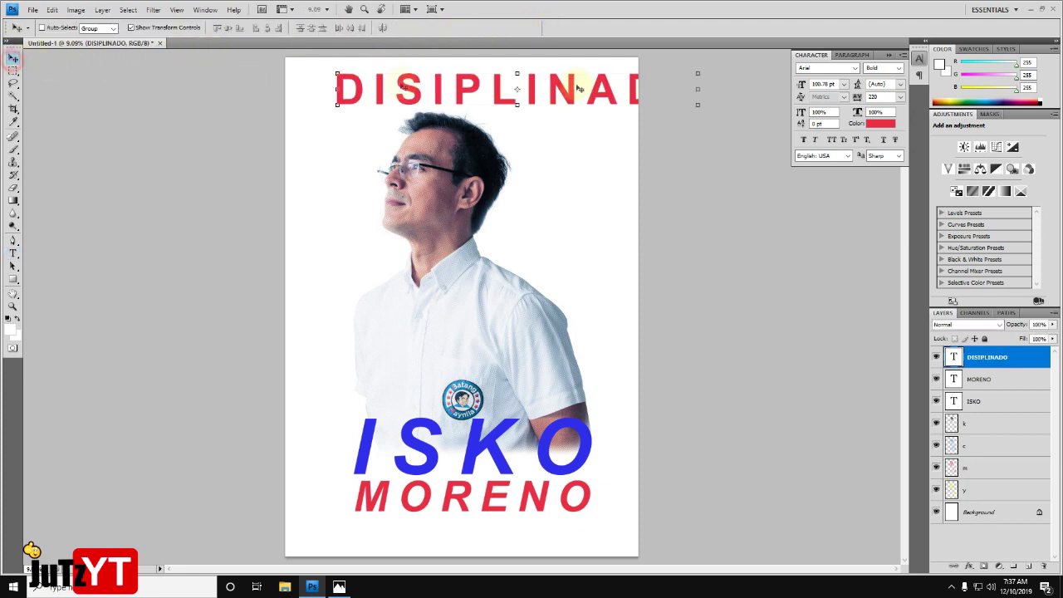
{"action": "left_click_drag", "start_coordinate": [700, 72], "coordinate": [656, 70]}
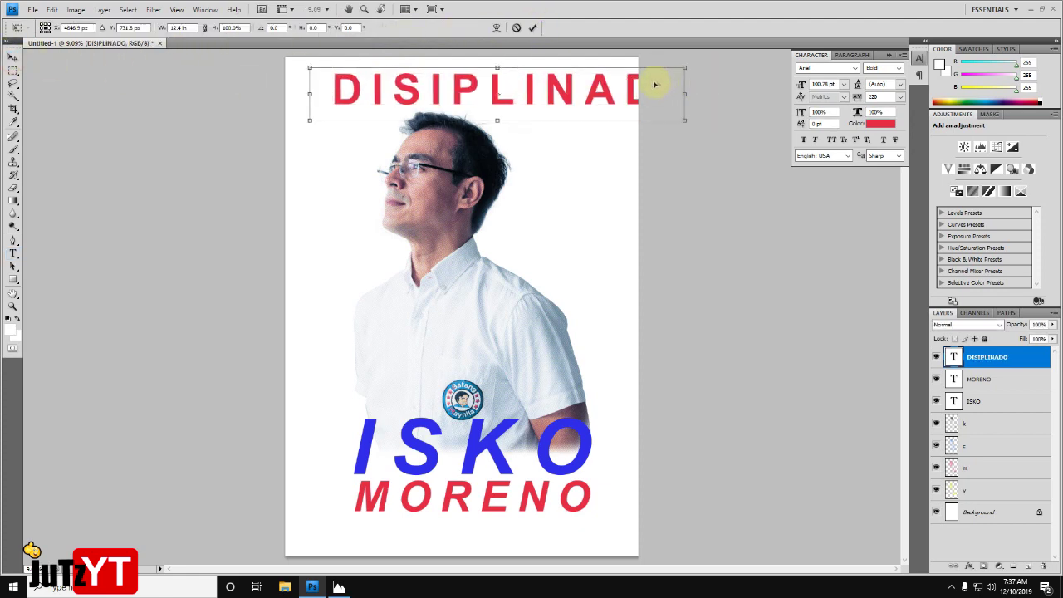
{"action": "mouse_move", "coordinate": [654, 70]}
{"action": "left_mouse_down"}
{"action": "mouse_move", "coordinate": [529, 101]}
{"action": "mouse_move", "coordinate": [549, 100]}
{"action": "left_mouse_up"}
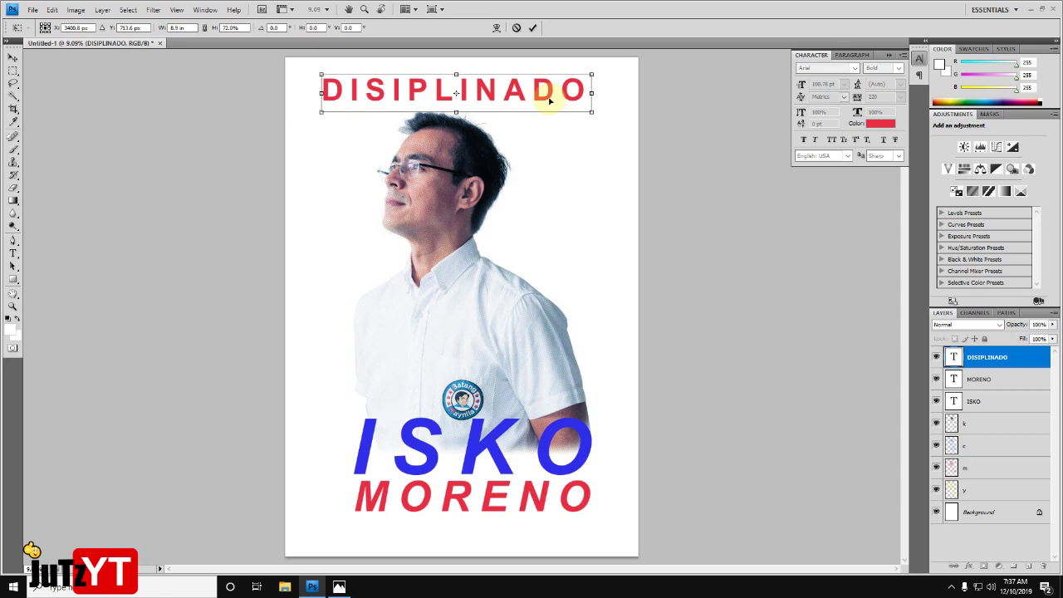
{"action": "mouse_move", "coordinate": [549, 101]}
{"action": "left_mouse_down"}
{"action": "mouse_move", "coordinate": [556, 529]}
{"action": "mouse_move", "coordinate": [569, 533]}
{"action": "left_mouse_up"}
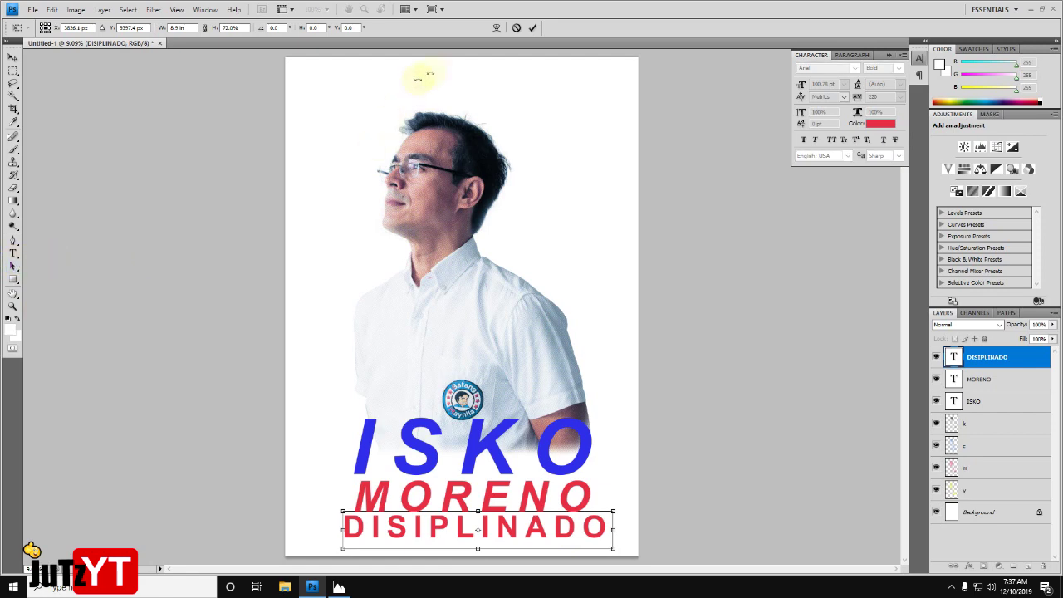
{"action": "left_click", "coordinate": [534, 30]}
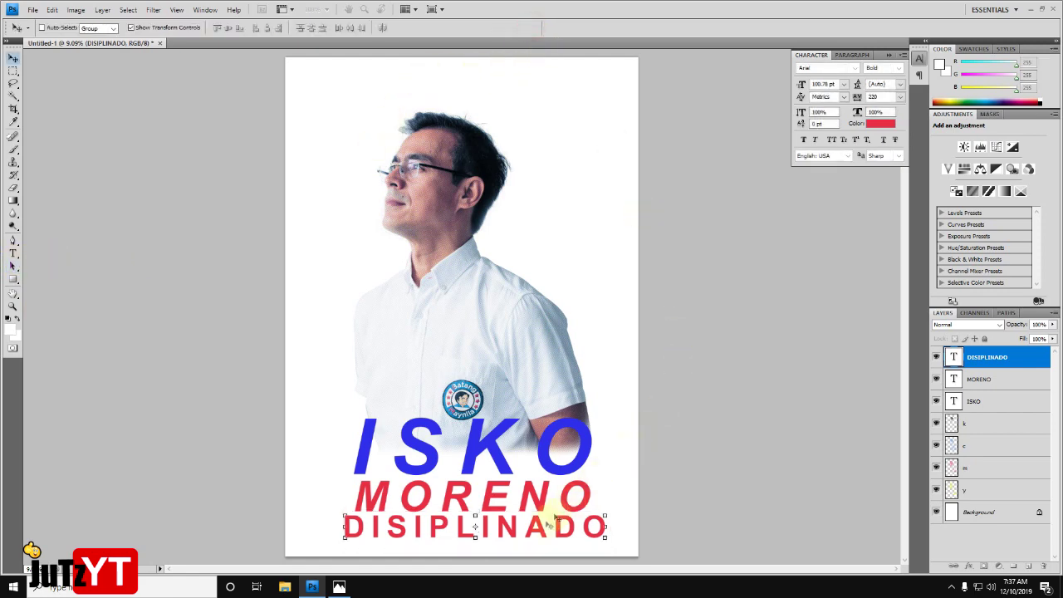
{"action": "mouse_move", "coordinate": [565, 491]}
{"action": "left_mouse_down"}
{"action": "mouse_move", "coordinate": [544, 163]}
{"action": "mouse_move", "coordinate": [539, 534]}
{"action": "left_mouse_up"}
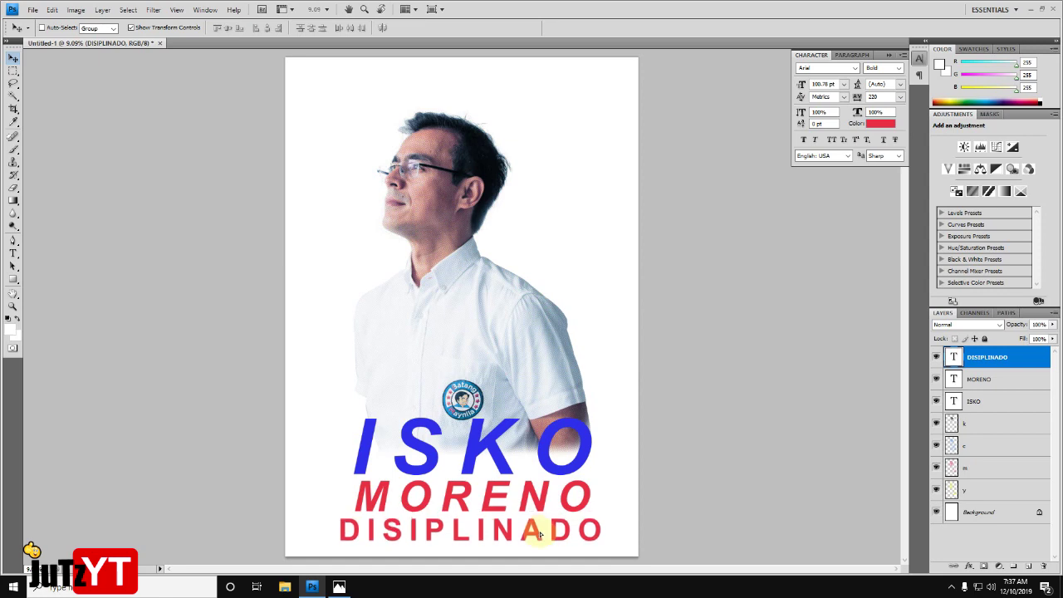
{"action": "left_click_drag", "start_coordinate": [601, 518], "coordinate": [589, 516]}
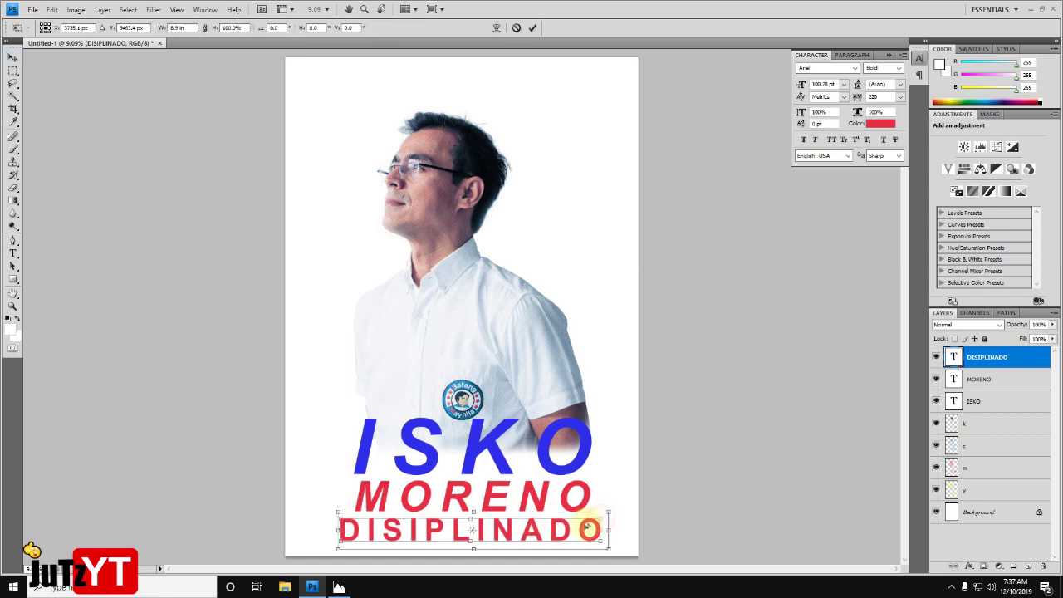
{"action": "mouse_move", "coordinate": [589, 516]}
{"action": "left_mouse_down"}
{"action": "mouse_move", "coordinate": [551, 520]}
{"action": "mouse_move", "coordinate": [559, 524]}
{"action": "left_mouse_up"}
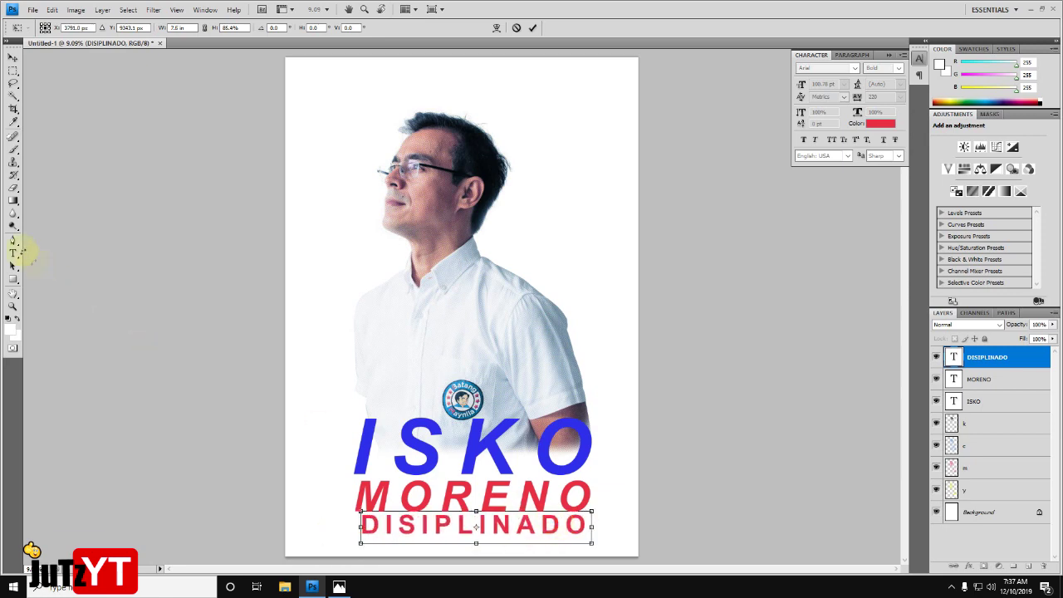
{"action": "left_click", "coordinate": [533, 28]}
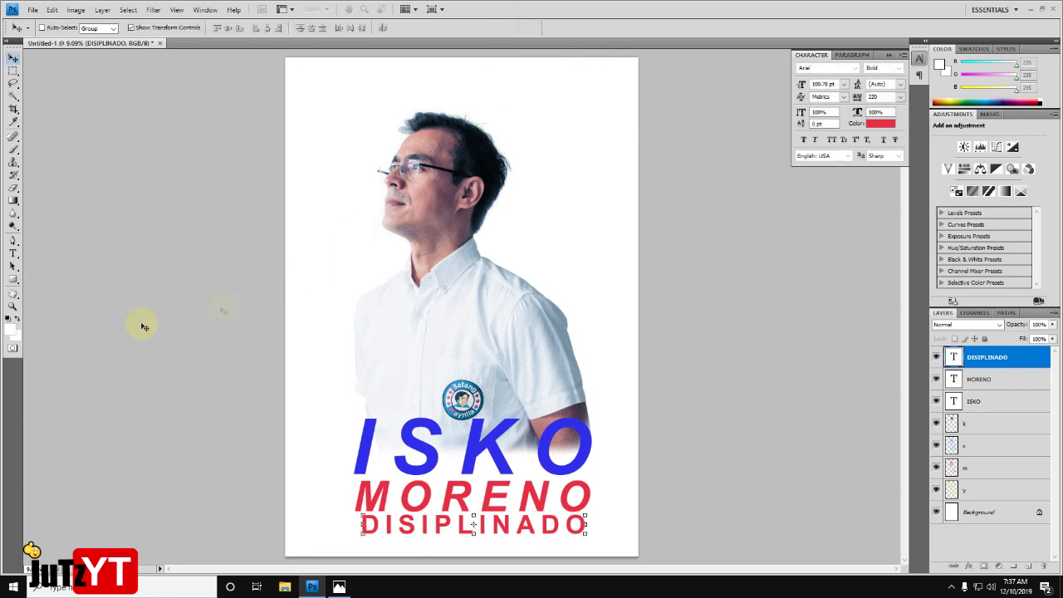
- Recolour DISIPLINADO black (#000000), then add MORENO and ISKO to the layer selection
{"action": "left_click", "coordinate": [13, 253]}
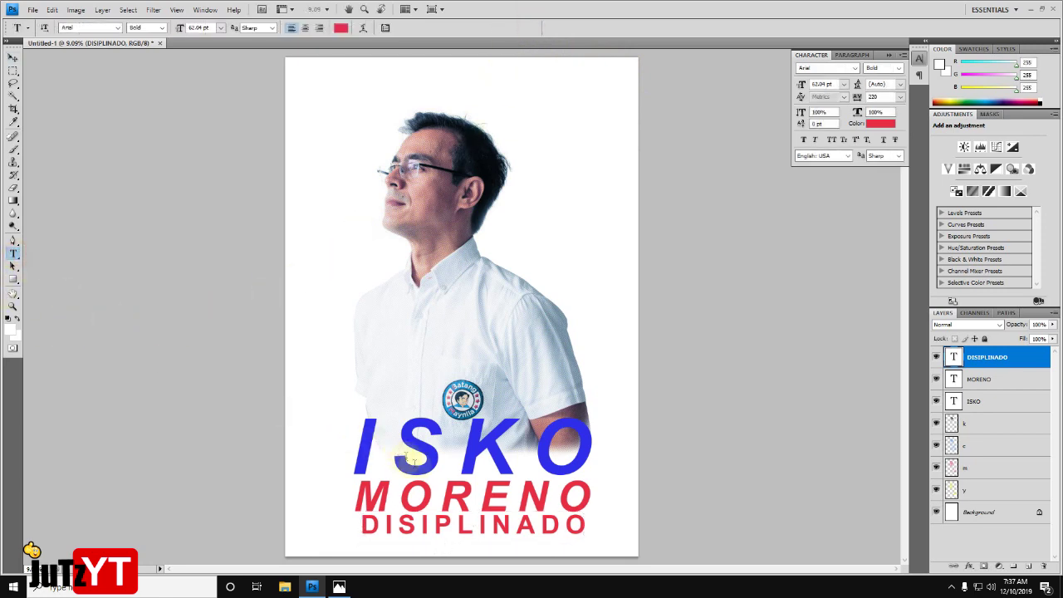
{"action": "left_click", "coordinate": [457, 523]}
{"action": "key", "text": "ctrl+a"}
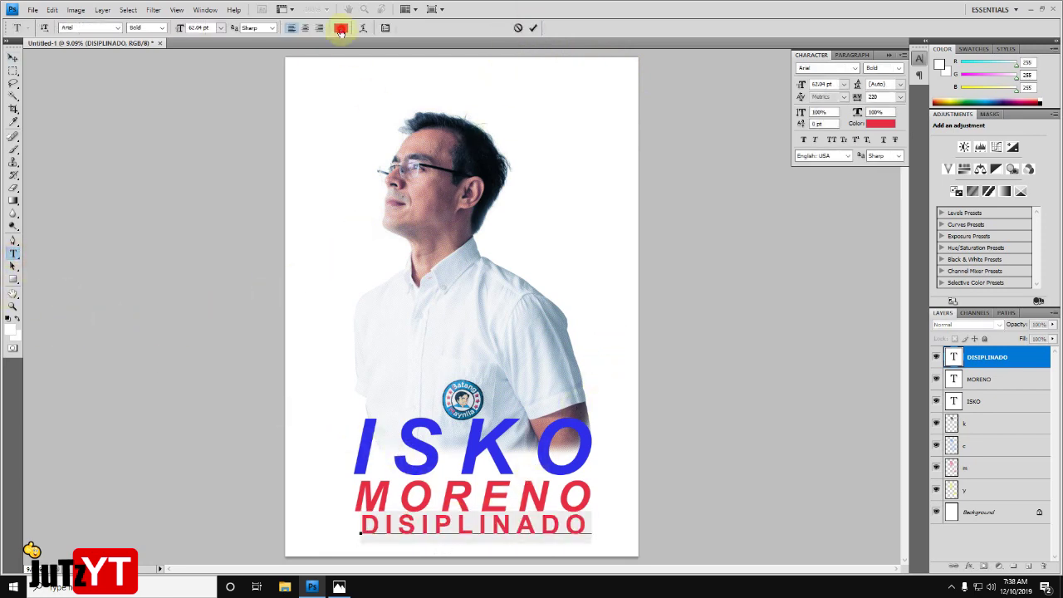
{"action": "left_click", "coordinate": [341, 28]}
{"action": "left_click", "coordinate": [591, 408]}
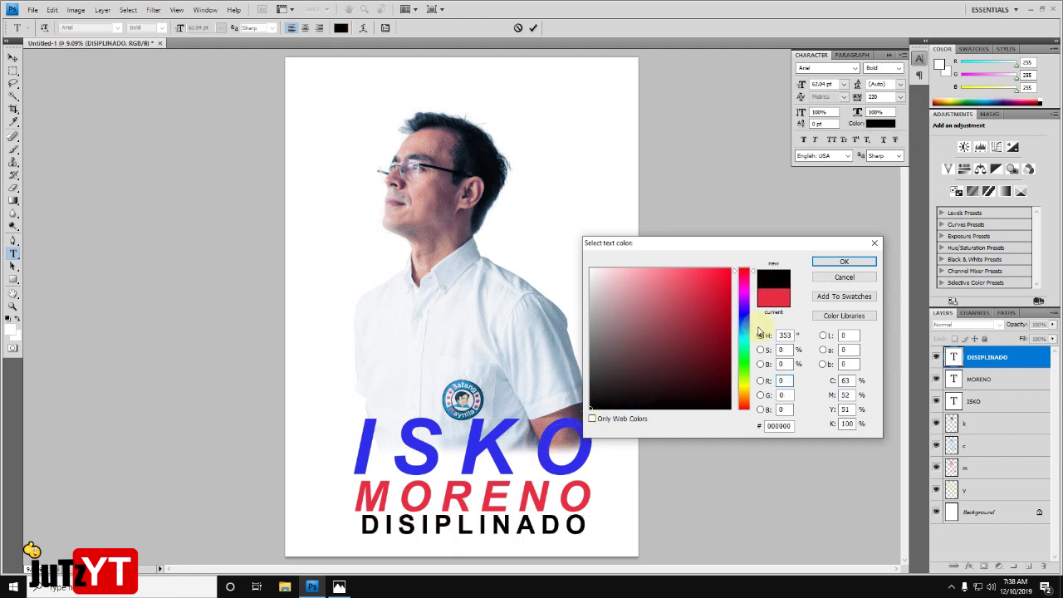
{"action": "left_click", "coordinate": [831, 264]}
{"action": "left_click", "coordinate": [533, 28]}
{"action": "left_click", "coordinate": [1009, 381], "text": "ctrl"}
{"action": "left_click", "coordinate": [996, 402], "text": "ctrl"}
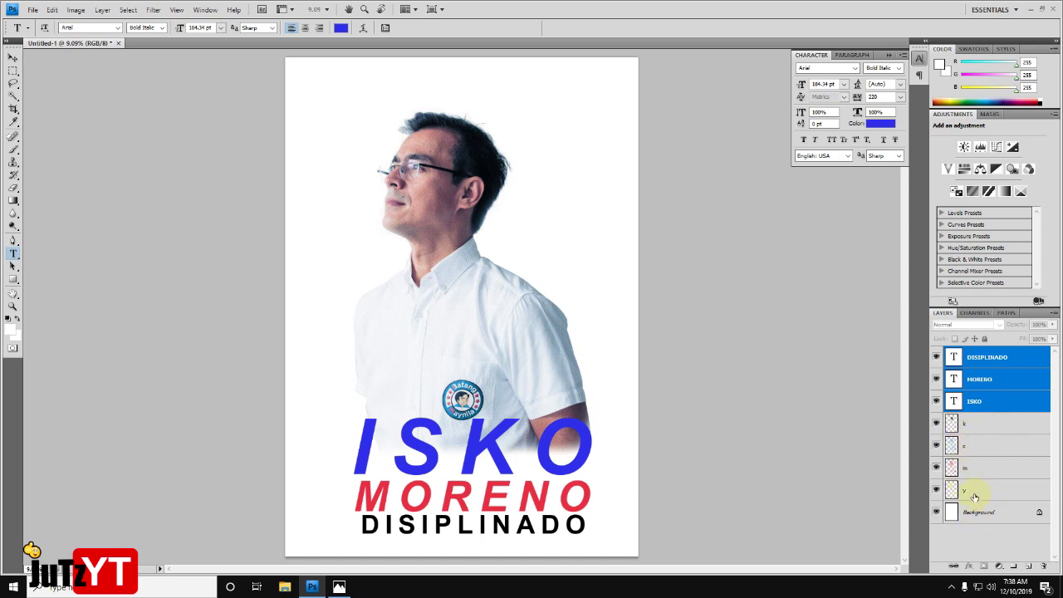
- Centre the three text lines horizontally on the page, then nudge ISKO slightly down
{"action": "left_click", "coordinate": [991, 517], "text": "ctrl"}
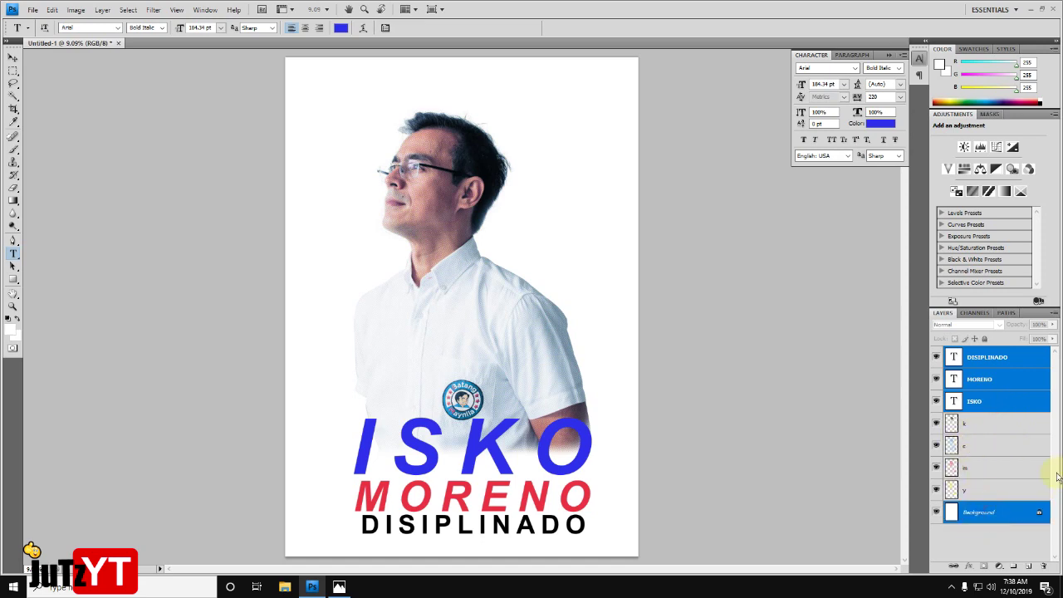
{"action": "left_click", "coordinate": [9, 59]}
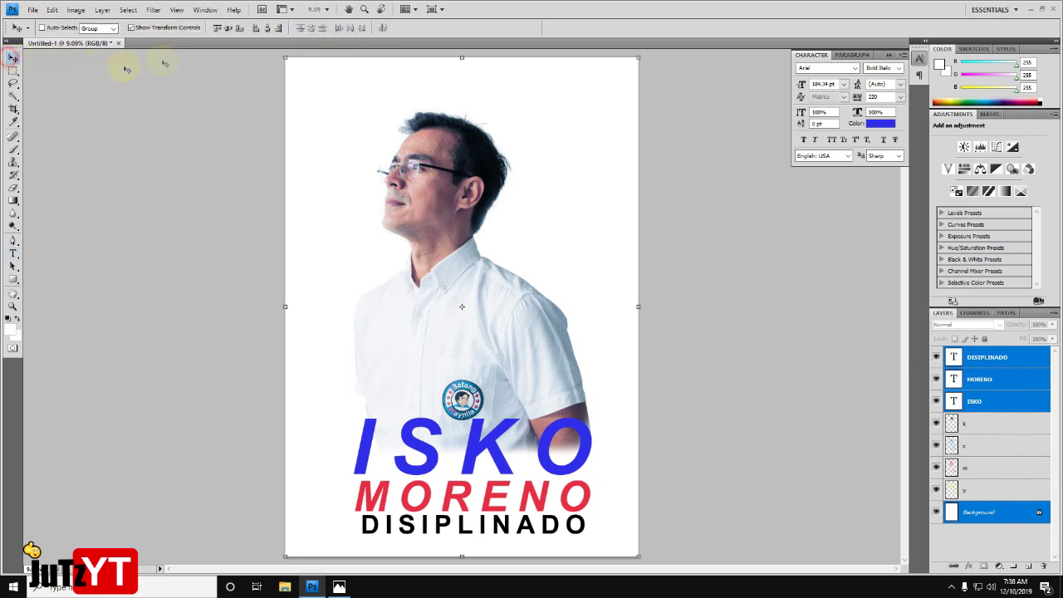
{"action": "left_click", "coordinate": [267, 29]}
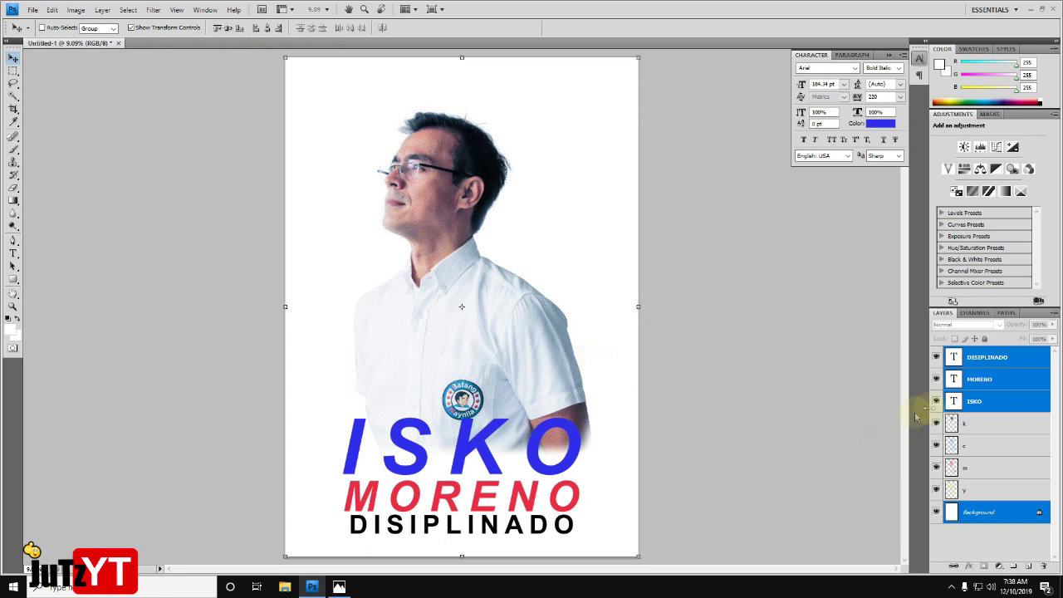
{"action": "left_click", "coordinate": [992, 401]}
{"action": "key", "text": "shift+Down"}
{"action": "key", "text": "shift+Down"}
{"action": "key", "text": "shift+Down"}
{"action": "key", "text": "shift+Down"}
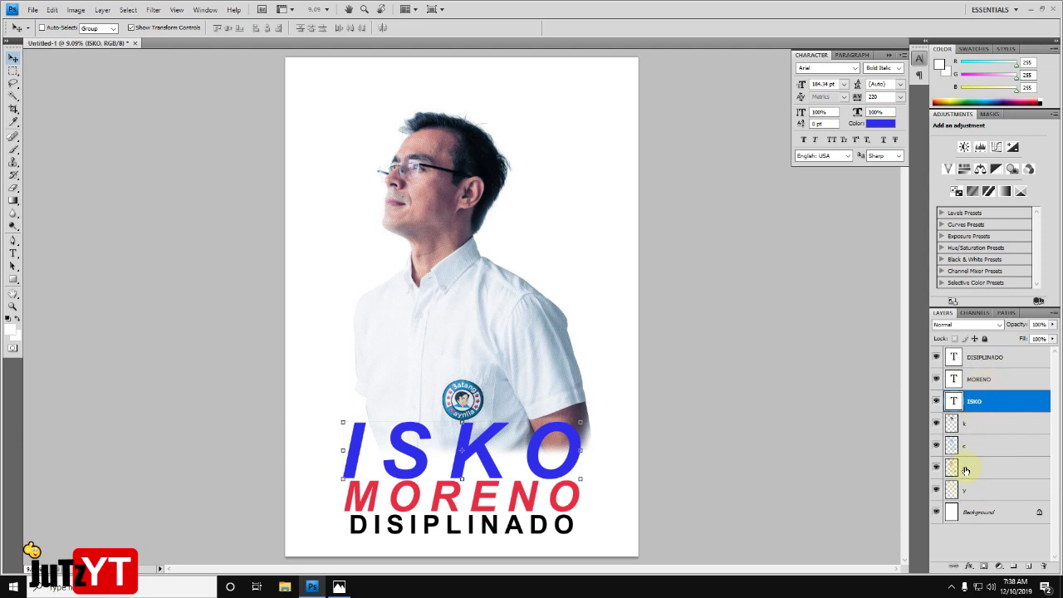
- Move the DISIPLINADO layer beneath the k layer and merge the two layers
{"action": "left_click", "coordinate": [993, 357]}
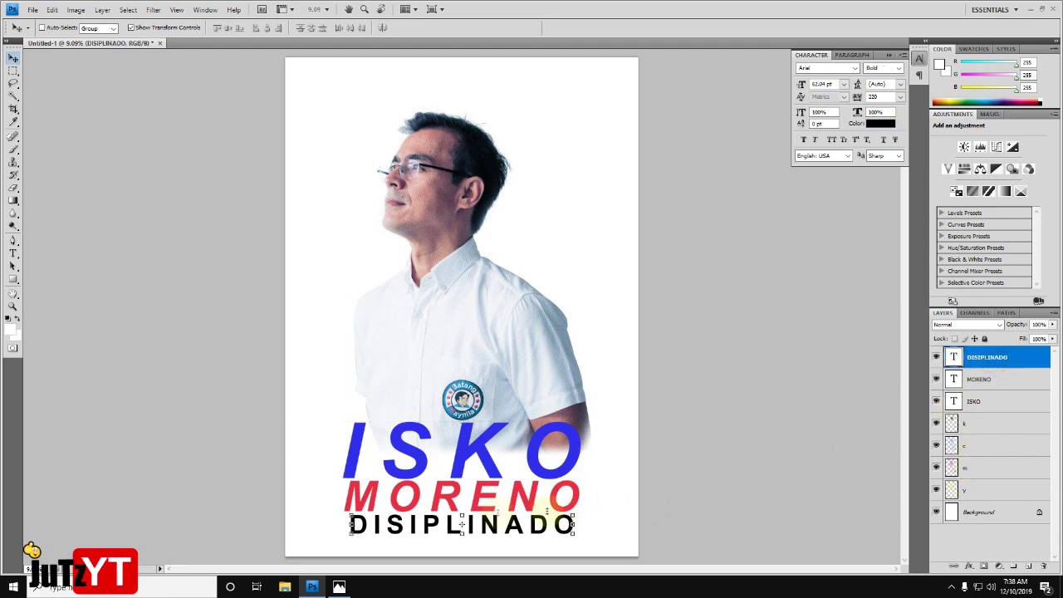
{"action": "mouse_move", "coordinate": [1018, 364]}
{"action": "left_mouse_down"}
{"action": "mouse_move", "coordinate": [1011, 436]}
{"action": "mouse_move", "coordinate": [1038, 444]}
{"action": "left_mouse_up"}
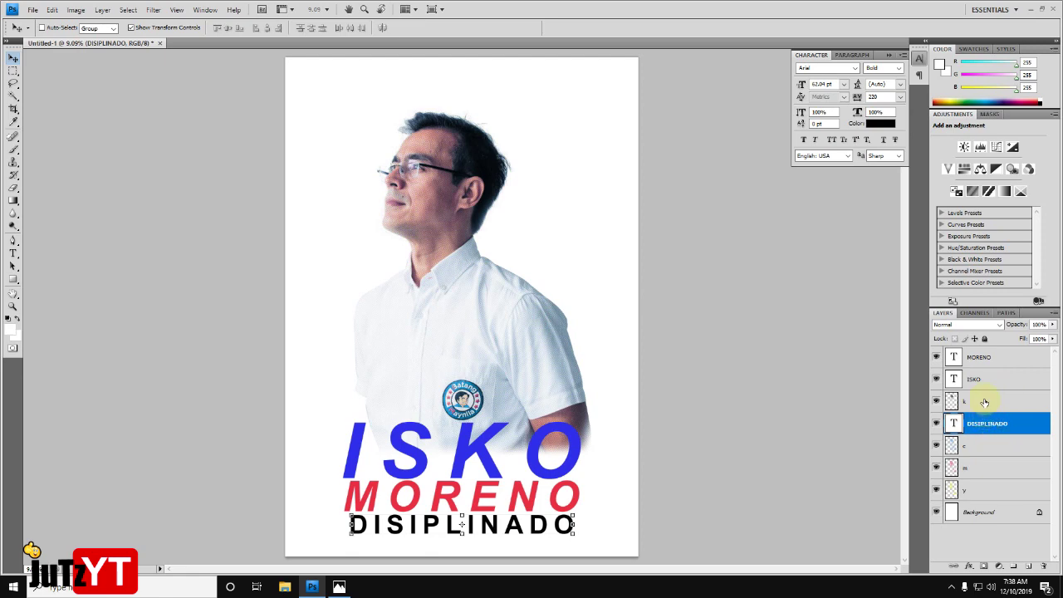
{"action": "left_click", "coordinate": [984, 402], "text": "ctrl"}
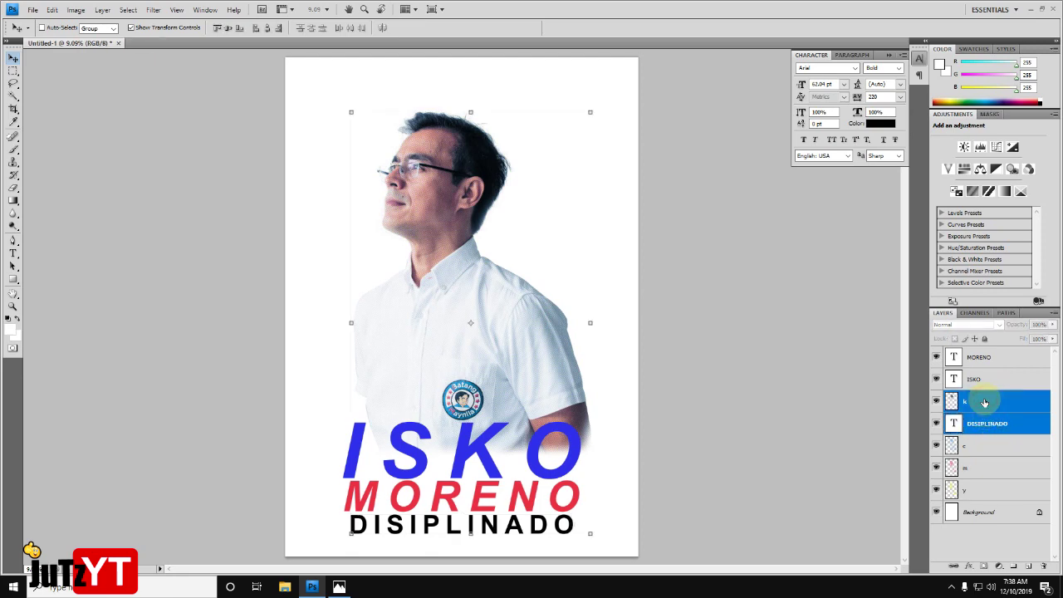
{"action": "right_click", "coordinate": [985, 401]}
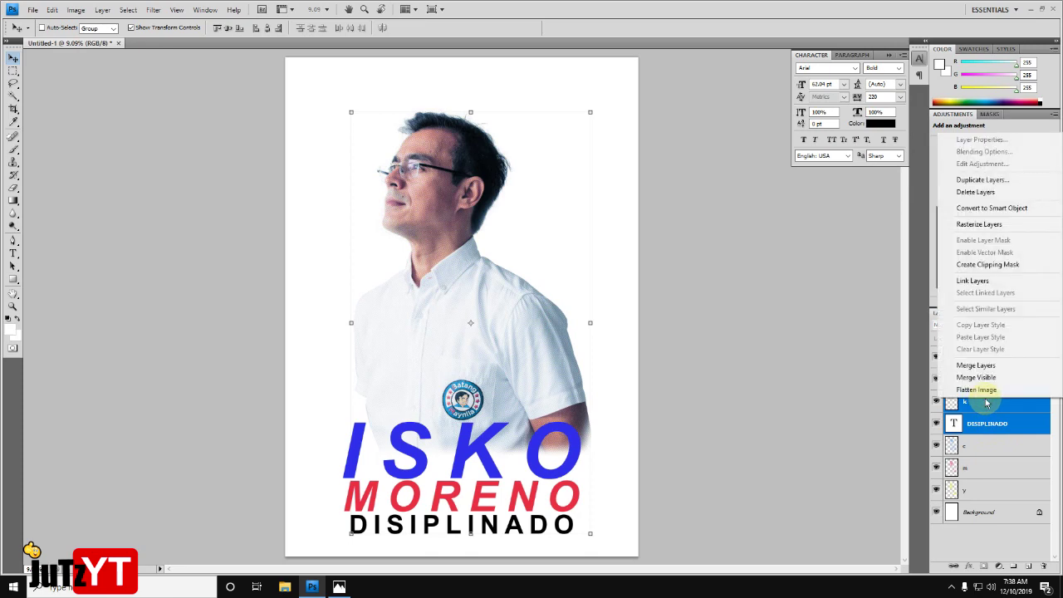
{"action": "left_click", "coordinate": [990, 366]}
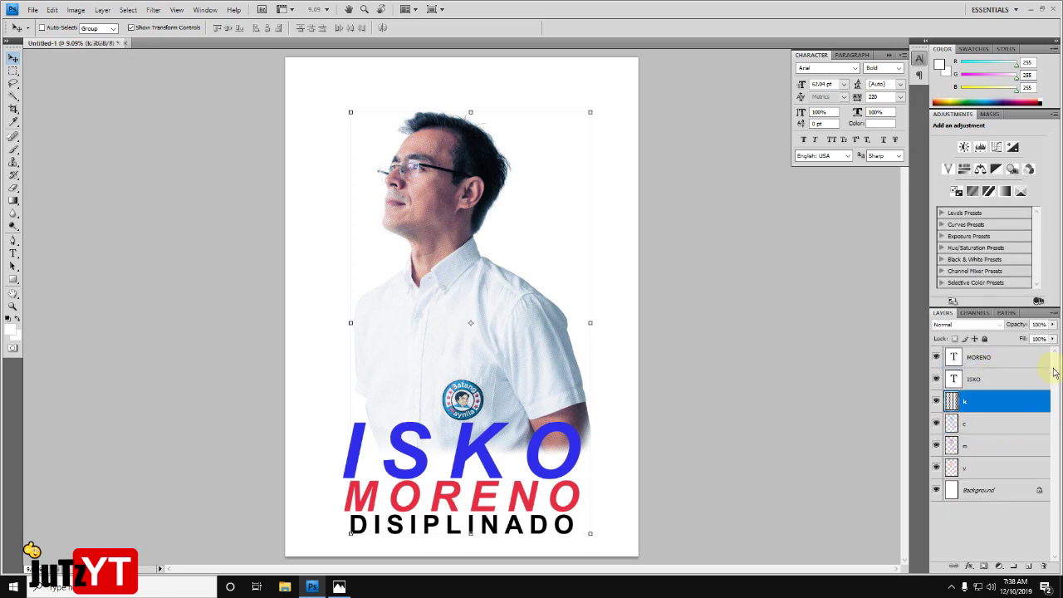
{"action": "left_click", "coordinate": [1003, 380]}
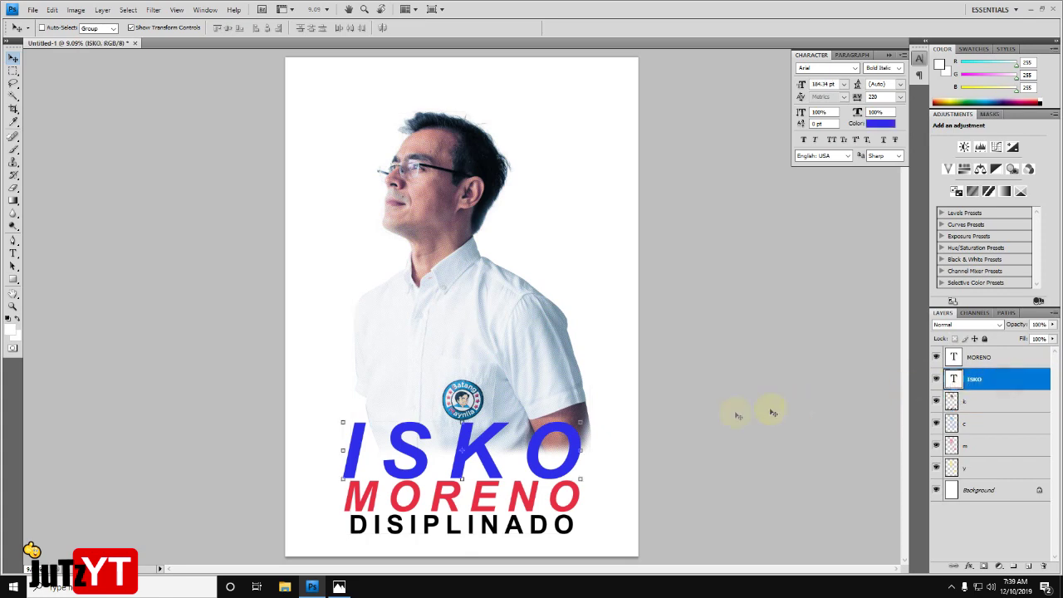
{"action": "left_click", "coordinate": [1013, 358]}
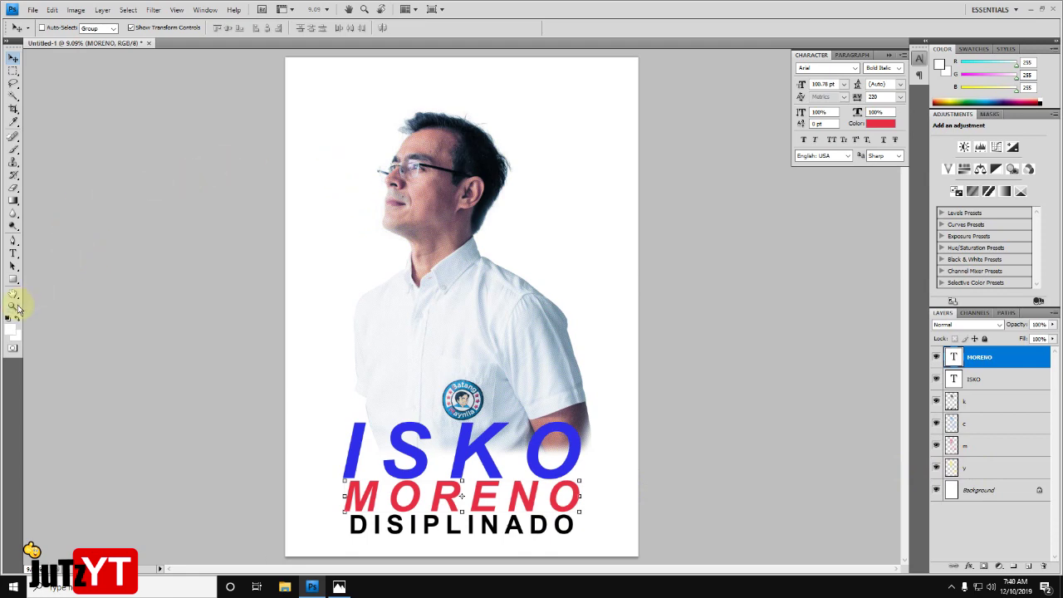
{"action": "left_click", "coordinate": [12, 279]}
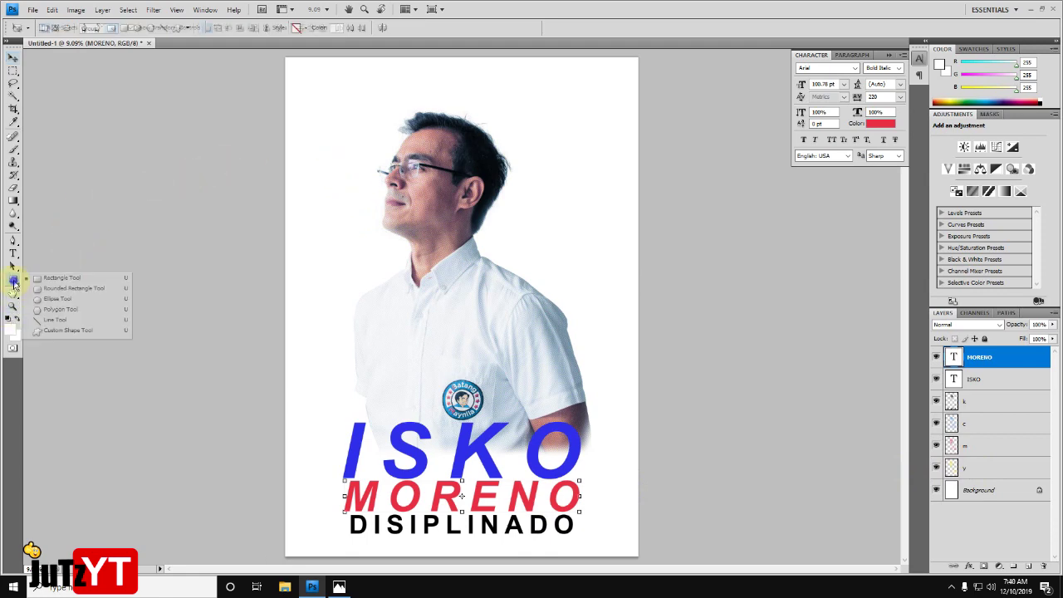
- Draw a black crosshair-target custom shape near the poster's top-left corner
{"action": "left_click", "coordinate": [63, 331]}
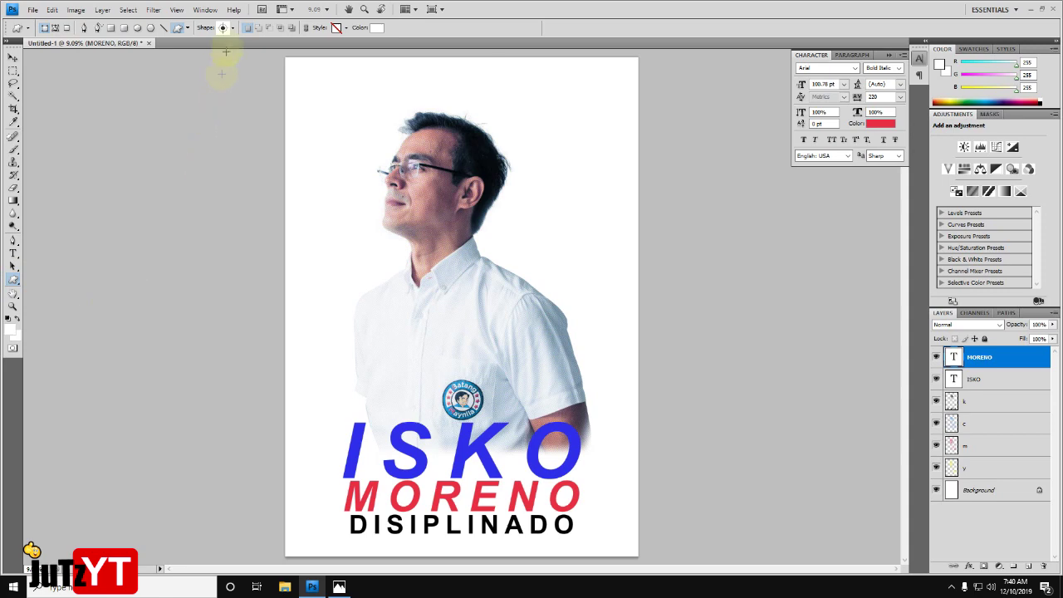
{"action": "left_click", "coordinate": [234, 28]}
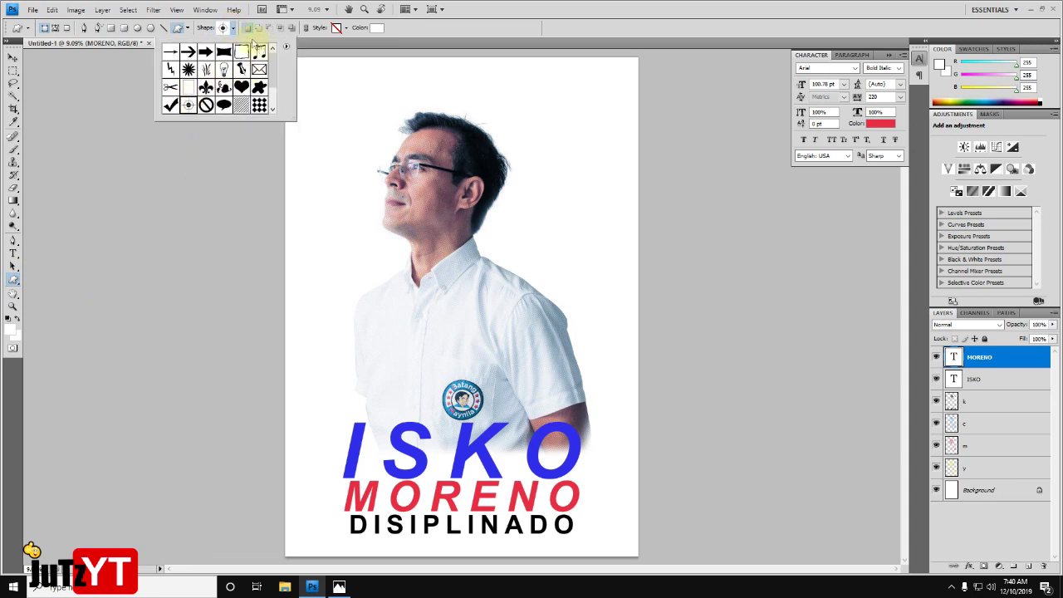
{"action": "left_click", "coordinate": [223, 29]}
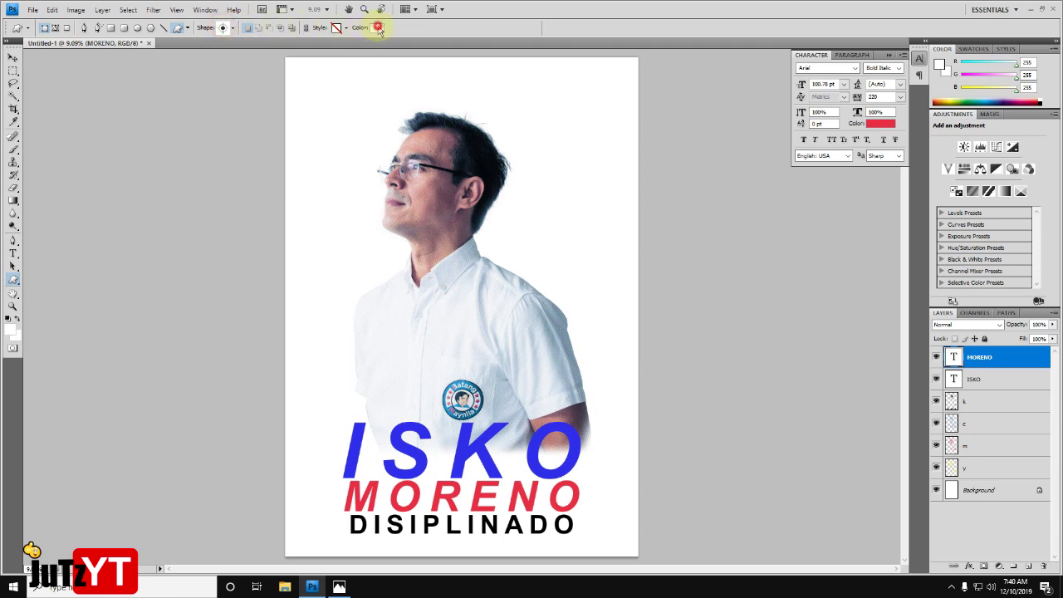
{"action": "left_click", "coordinate": [378, 27]}
{"action": "left_click_drag", "start_coordinate": [636, 327], "coordinate": [548, 428]}
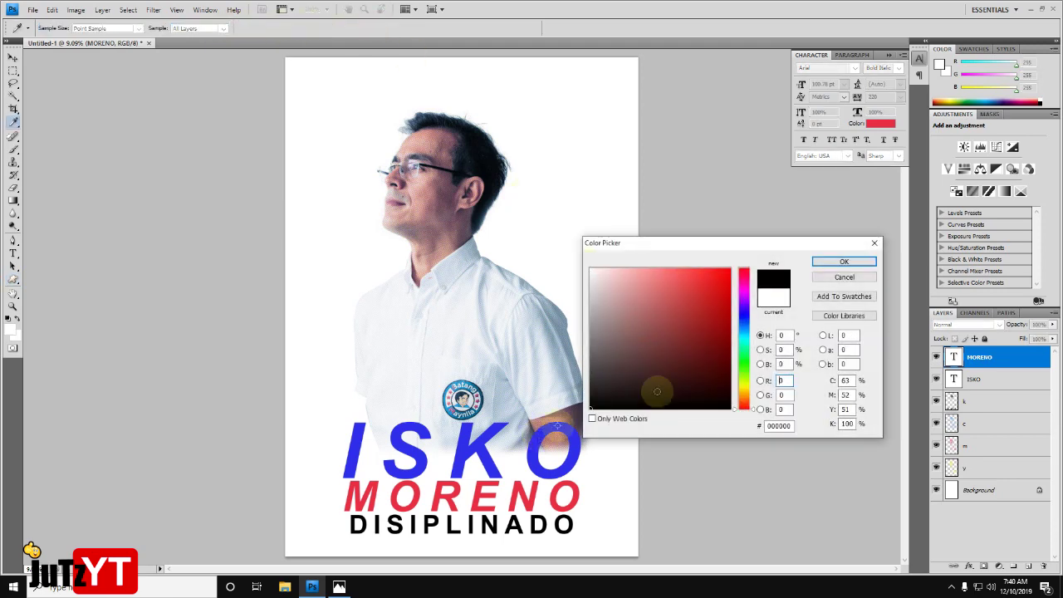
{"action": "left_click", "coordinate": [845, 262]}
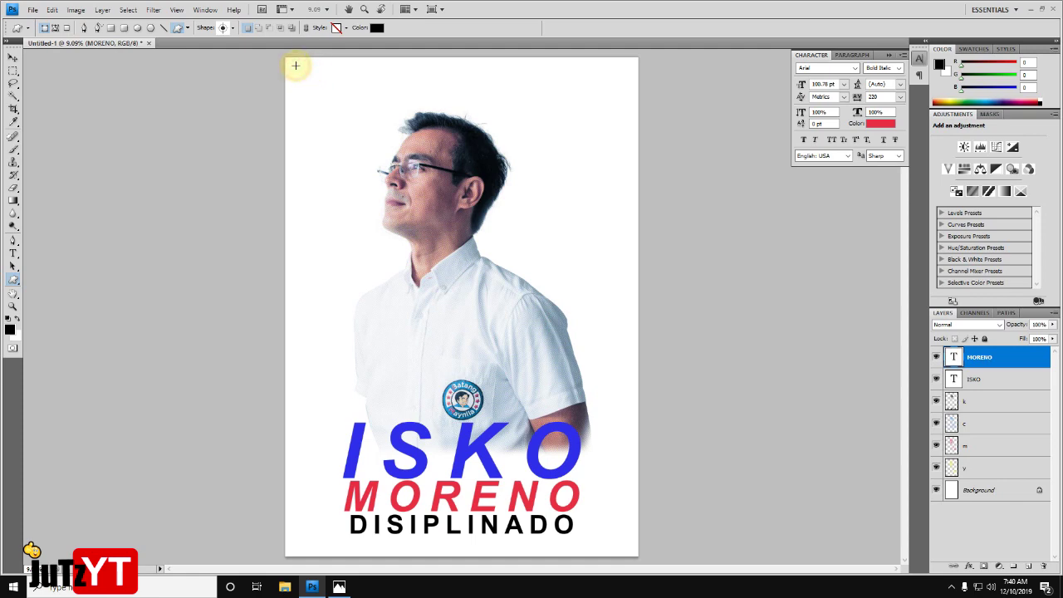
{"action": "left_click_drag", "start_coordinate": [297, 70], "coordinate": [329, 101]}
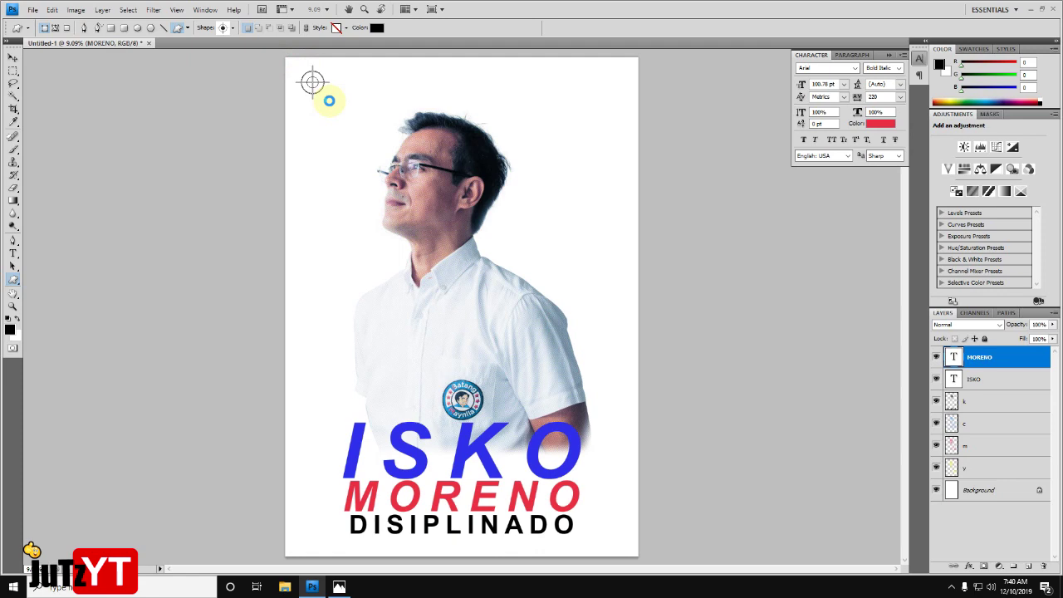
{"action": "left_click_drag", "start_coordinate": [328, 101], "coordinate": [330, 100]}
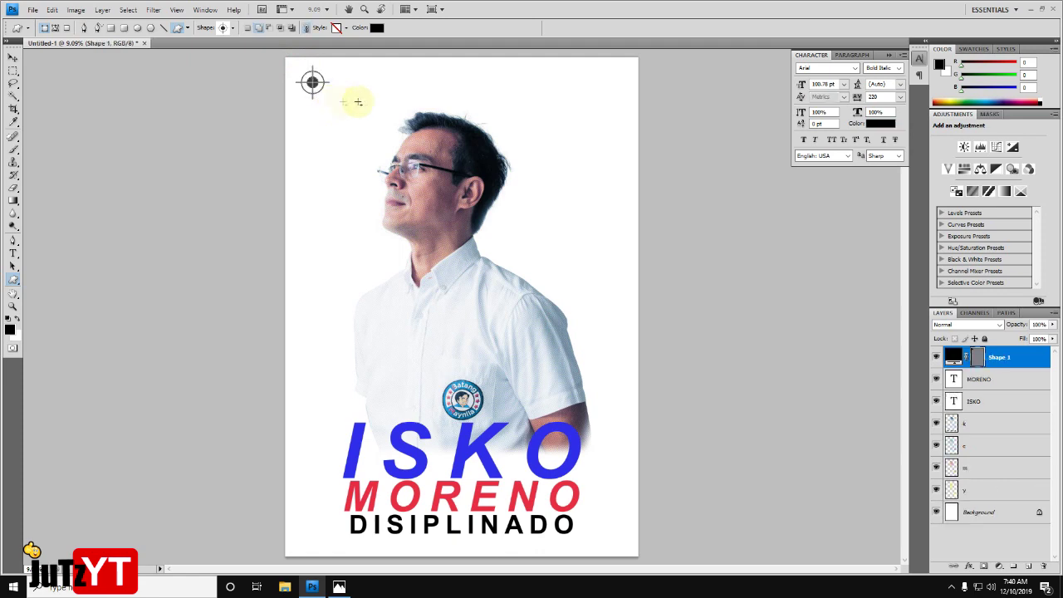
- Duplicate the Shape 1 layer and drag the crosshair copy to the top-right corner
{"action": "left_click", "coordinate": [14, 59]}
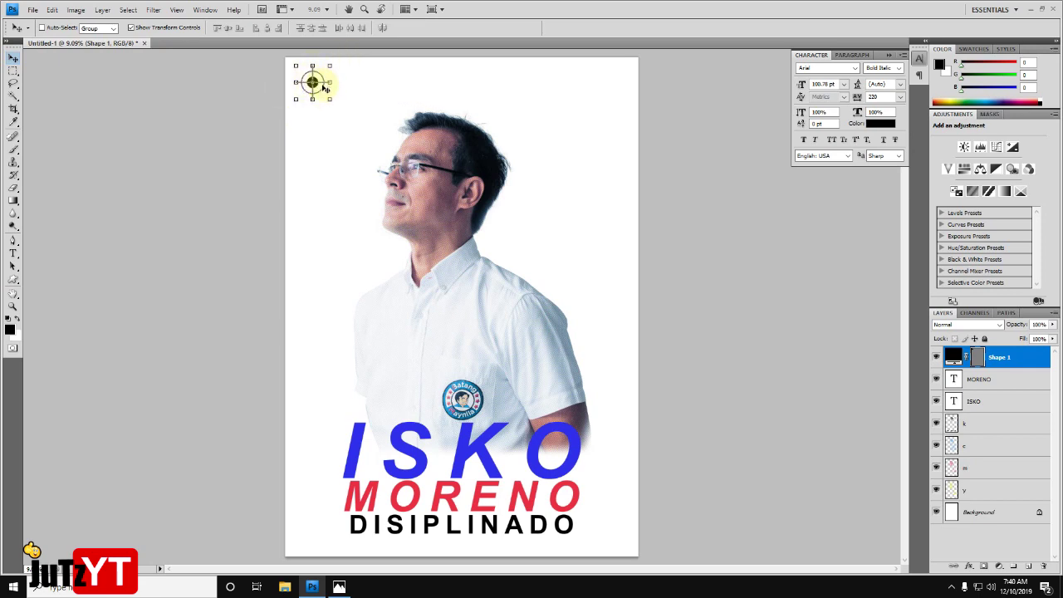
{"action": "right_click", "coordinate": [1023, 357]}
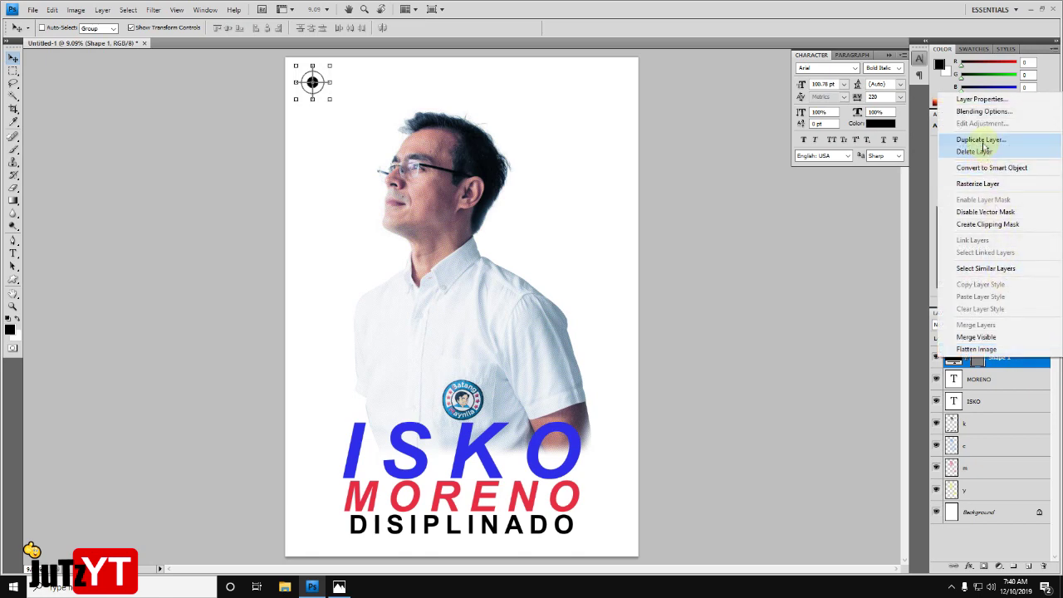
{"action": "left_click", "coordinate": [981, 139]}
{"action": "left_click", "coordinate": [638, 182]}
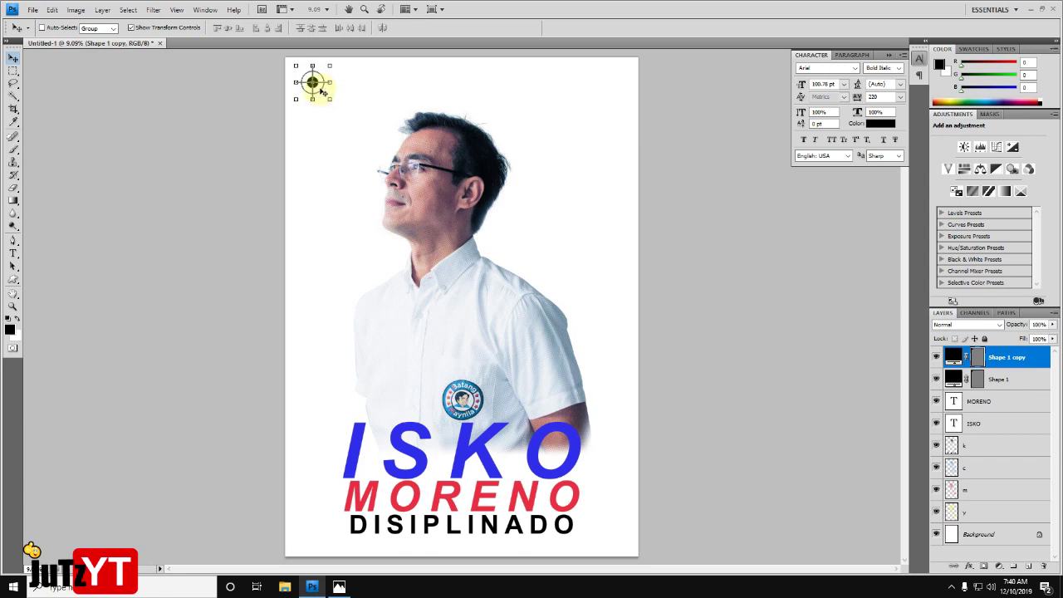
{"action": "left_click_drag", "start_coordinate": [323, 92], "coordinate": [499, 94]}
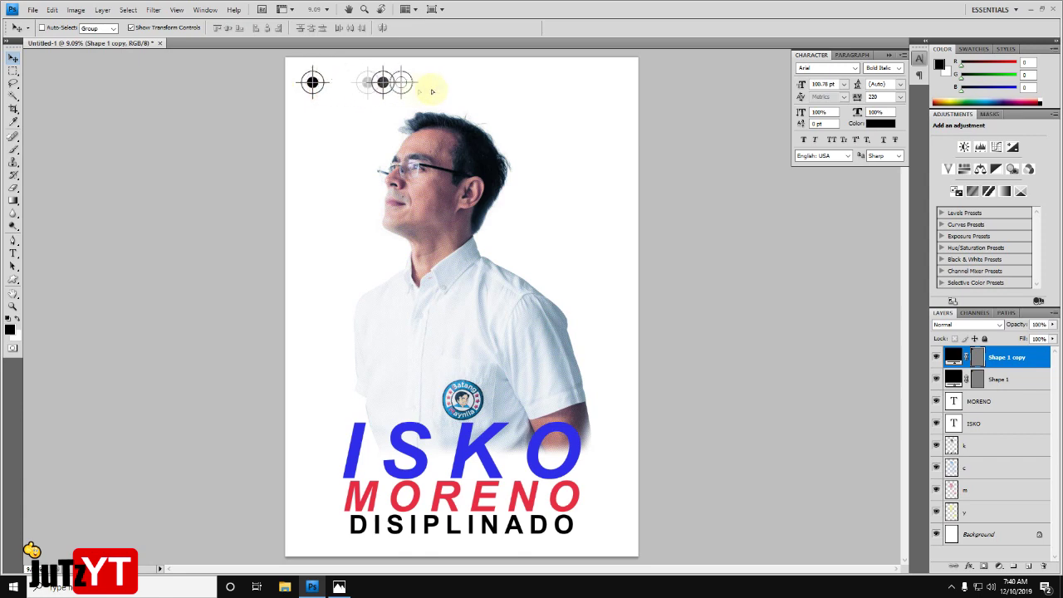
{"action": "left_click_drag", "start_coordinate": [499, 94], "coordinate": [615, 88]}
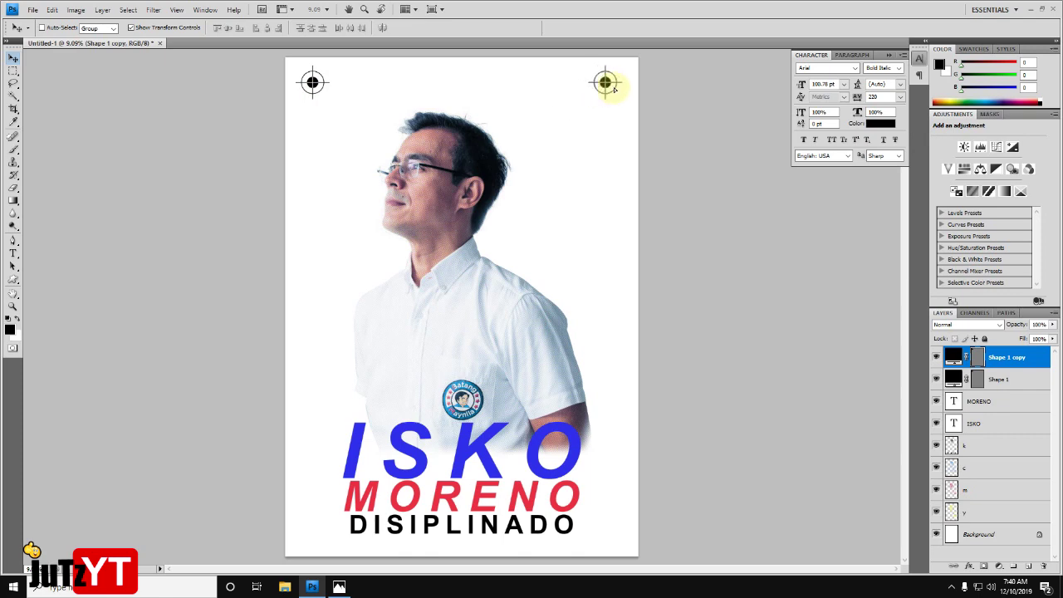
{"action": "left_click_drag", "start_coordinate": [613, 89], "coordinate": [614, 88]}
{"action": "left_click", "coordinate": [1014, 381], "text": "shift"}
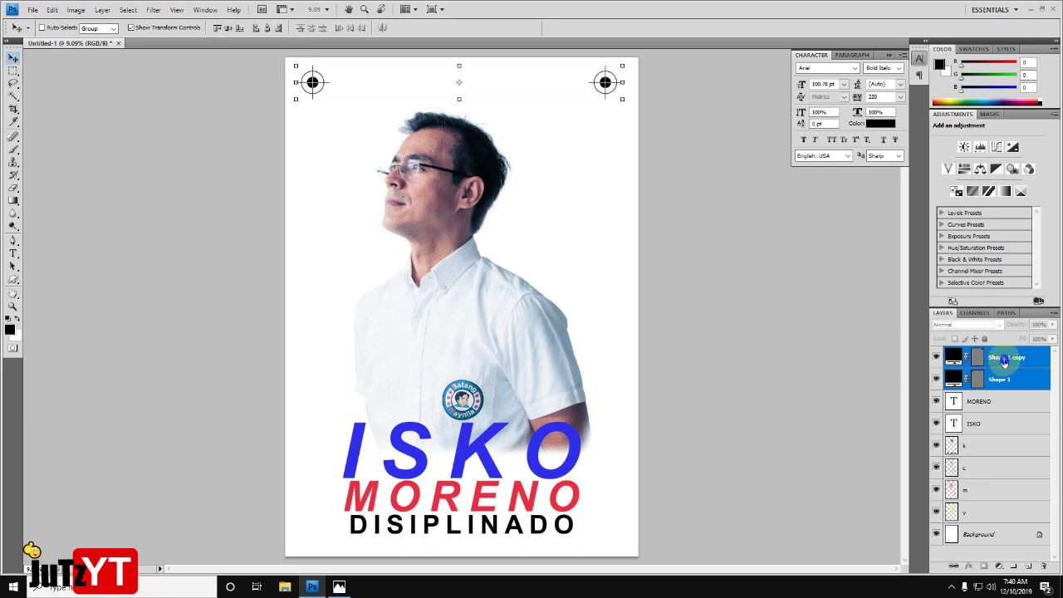
{"action": "right_click", "coordinate": [1004, 364]}
- Merge the two top crosshairs, then duplicate them down to the bottom corners
{"action": "left_click", "coordinate": [978, 327]}
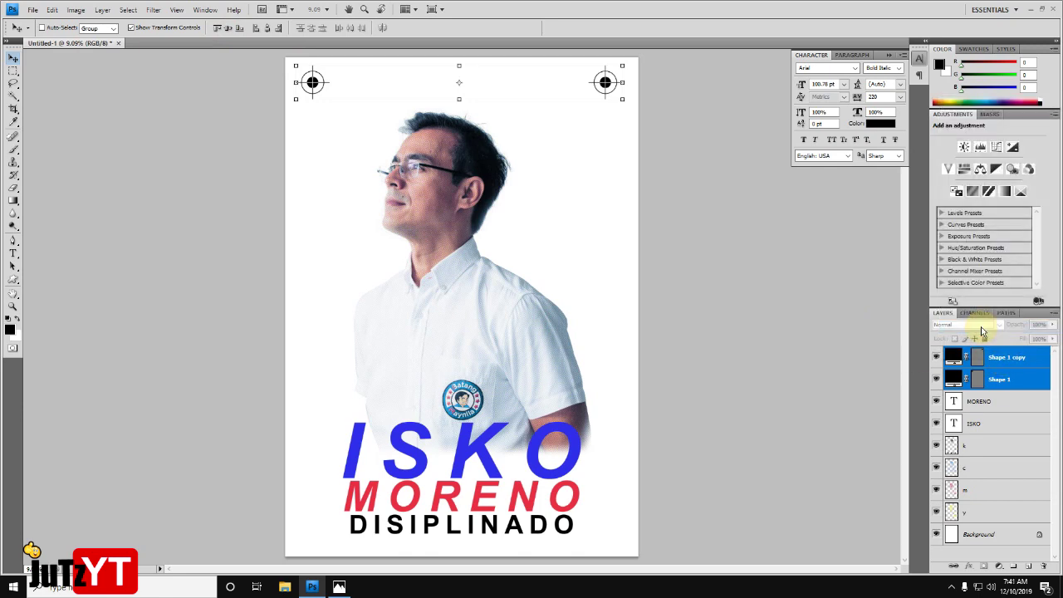
{"action": "scroll", "coordinate": [640, 230], "scroll_direction": "down", "scroll_amount": 1}
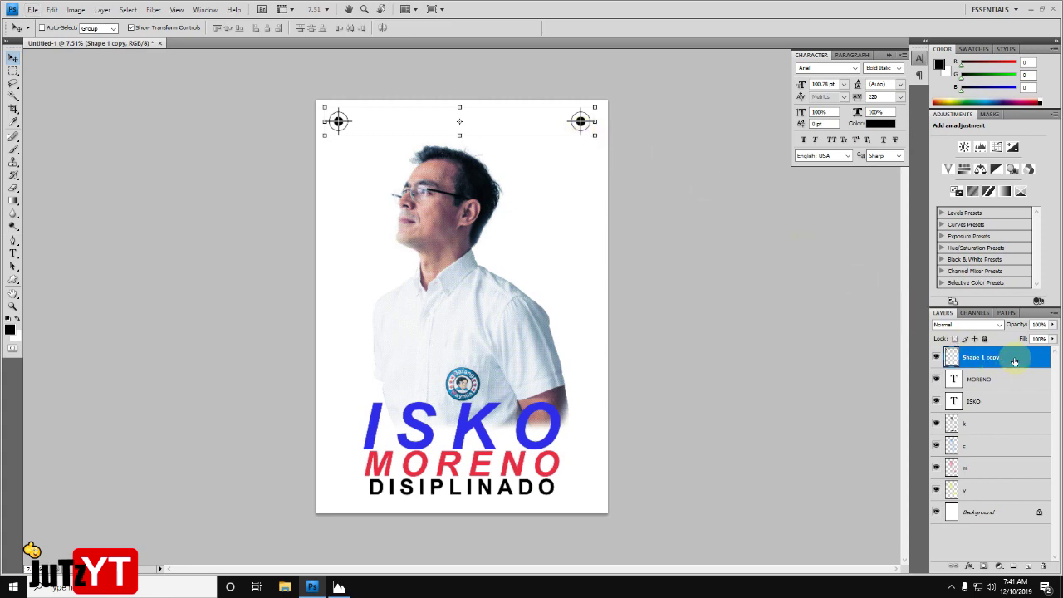
{"action": "right_click", "coordinate": [1014, 362]}
{"action": "left_click", "coordinate": [980, 140]}
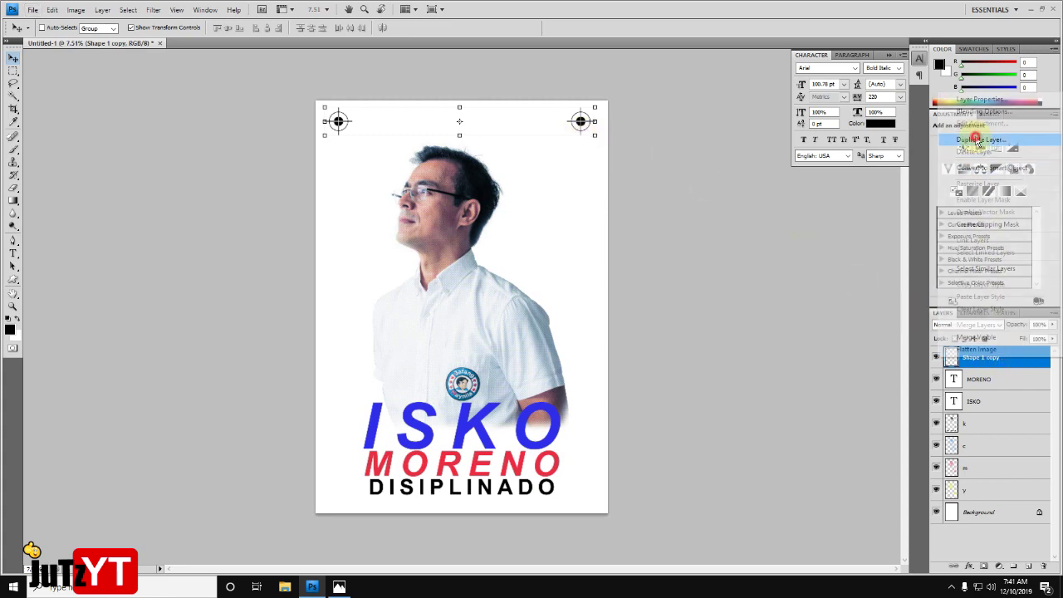
{"action": "left_click", "coordinate": [621, 181]}
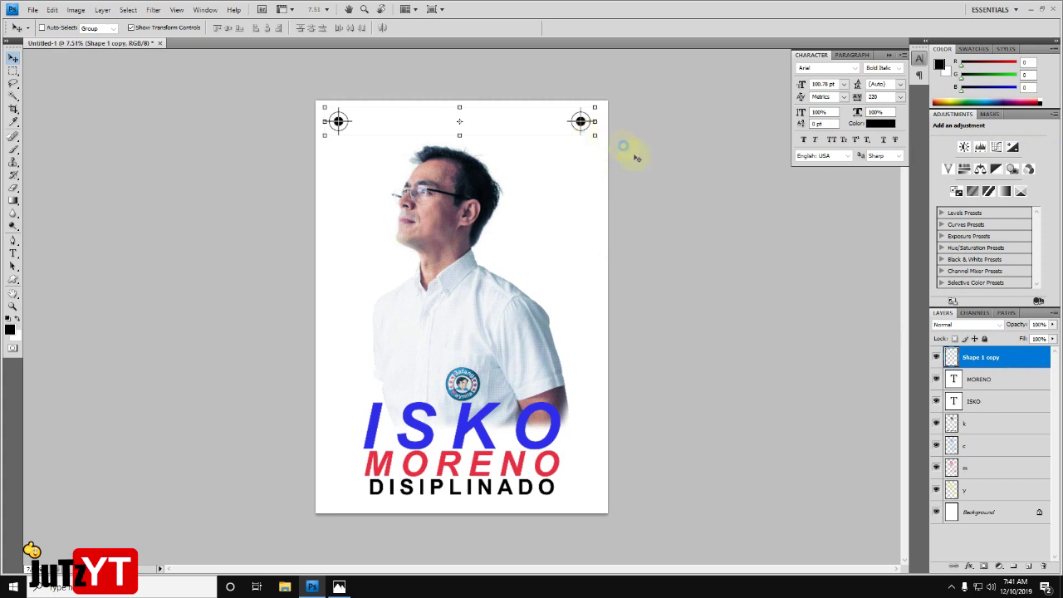
{"action": "left_click_drag", "start_coordinate": [581, 122], "coordinate": [579, 498]}
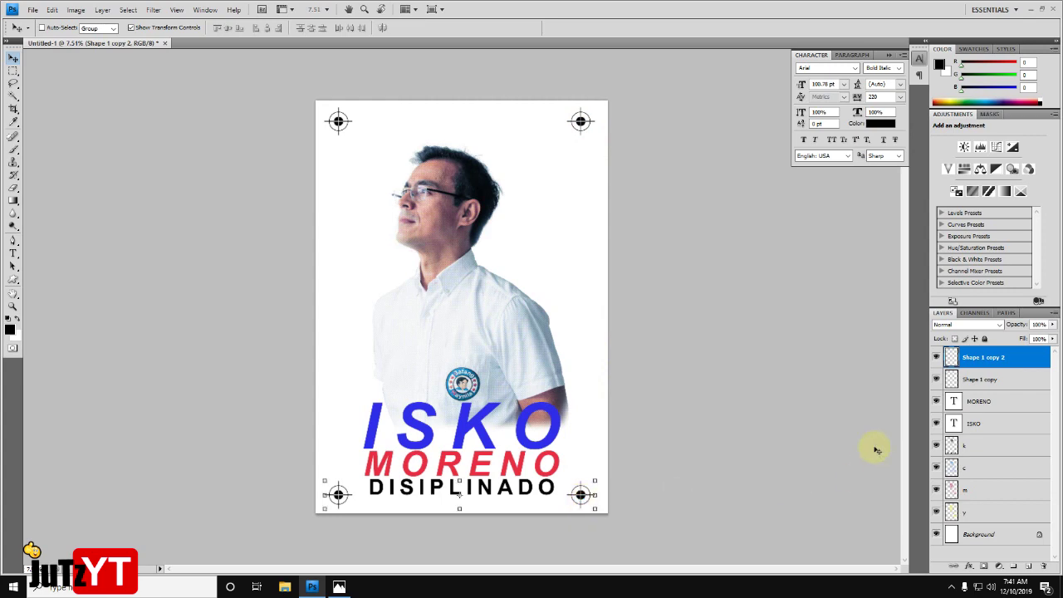
- Merge the bottom crosshair pair with the top pair into one Shape 1 copy 2 layer
{"action": "left_click", "coordinate": [1006, 382], "text": "shift"}
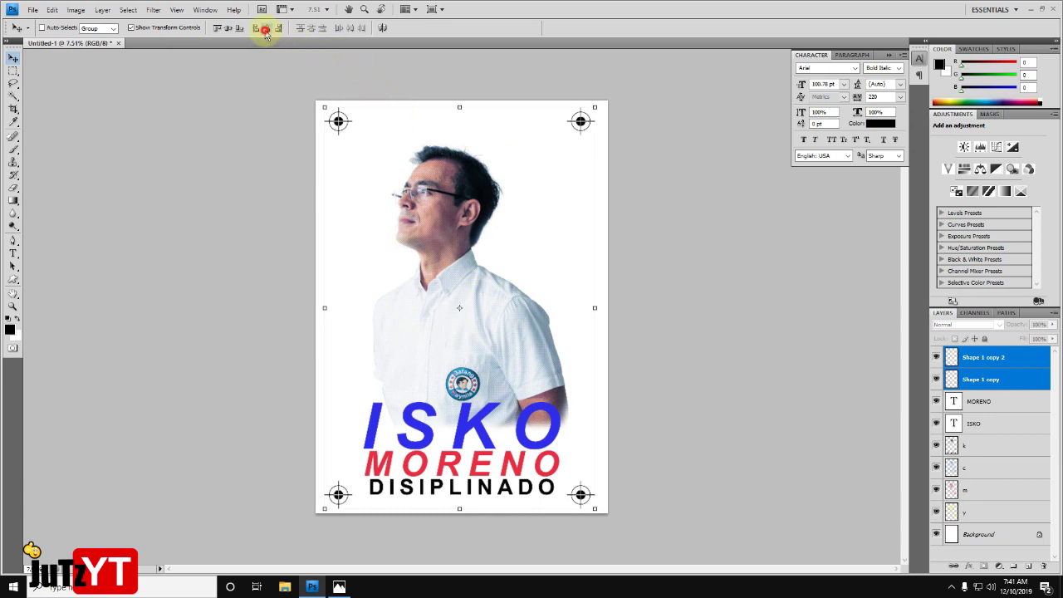
{"action": "right_click", "coordinate": [992, 357]}
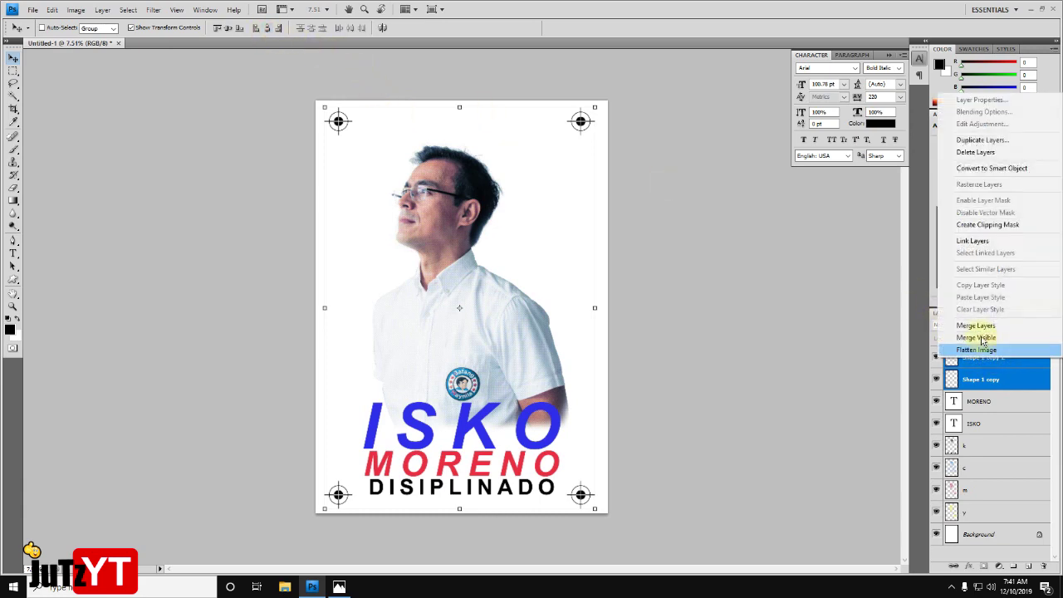
{"action": "left_click", "coordinate": [977, 325]}
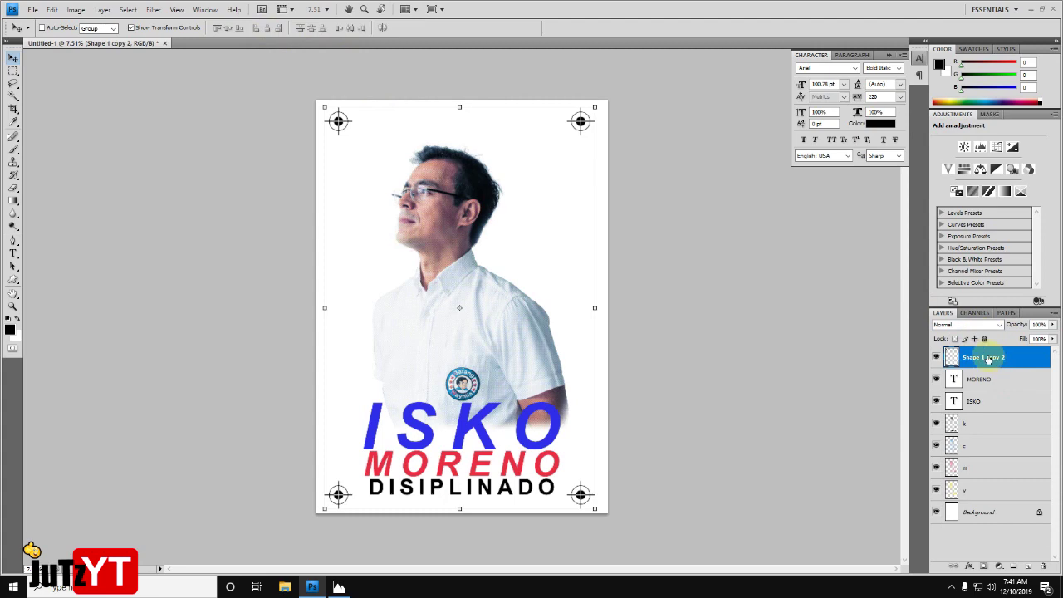
- Rename the merged registration-mark layer to 'm', then select the MORENO through y layers
{"action": "double_click", "coordinate": [991, 358]}
{"action": "type", "text": "m"}
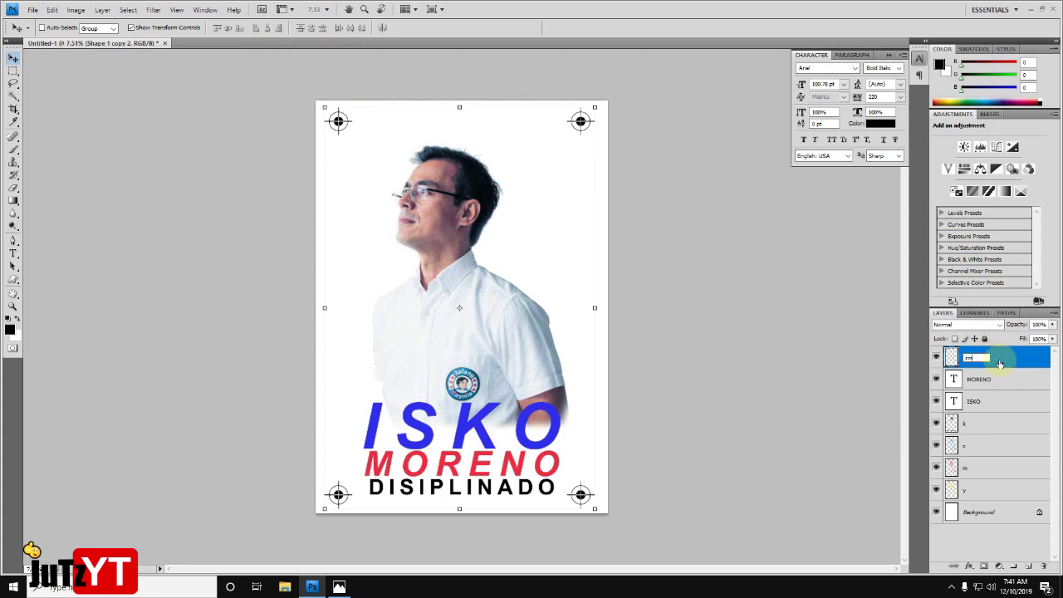
{"action": "key", "text": "Return"}
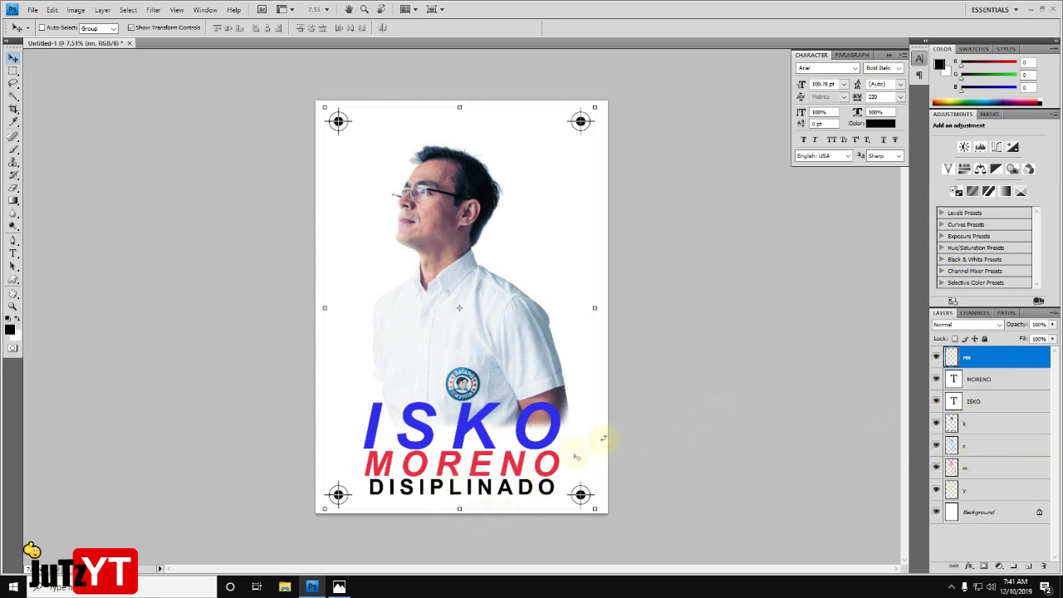
{"action": "left_click", "coordinate": [1015, 388]}
{"action": "left_click", "coordinate": [991, 493], "text": "shift"}
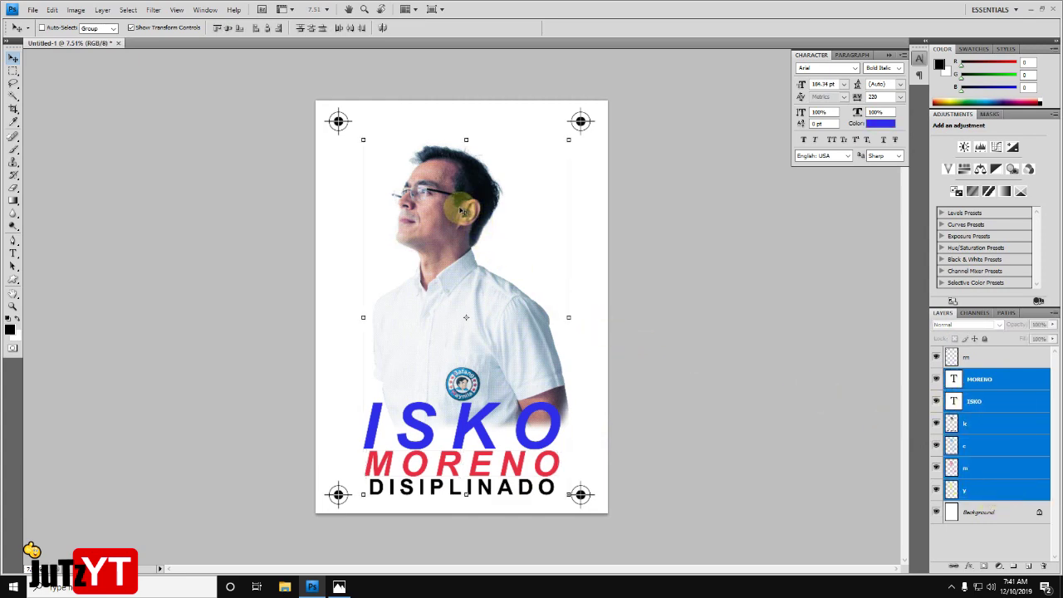
- Drag the selected portrait and name text slightly higher, then select only the Background layer
{"action": "left_click_drag", "start_coordinate": [476, 220], "coordinate": [453, 198]}
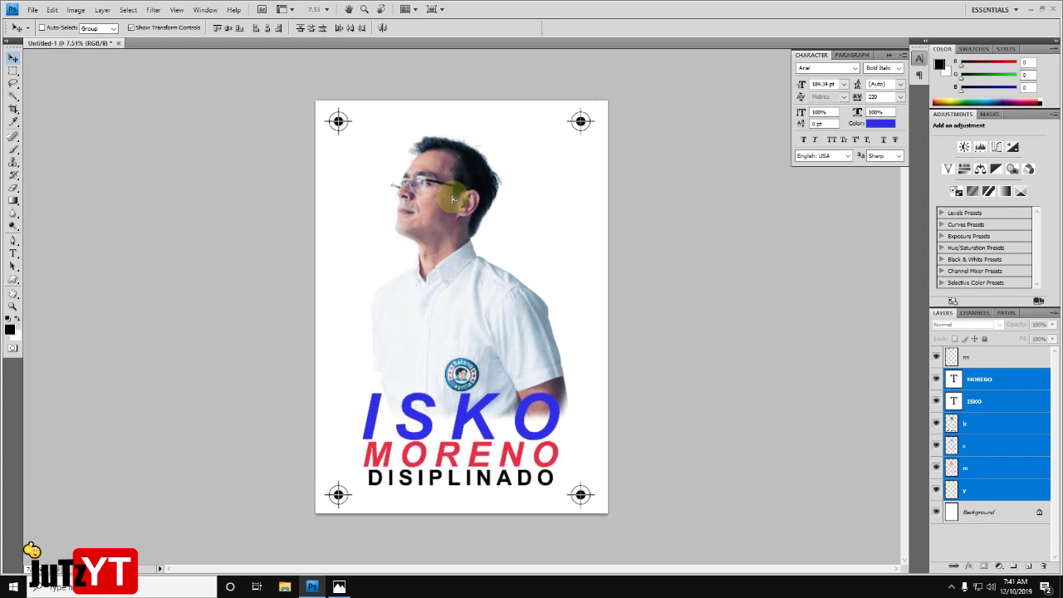
{"action": "left_click_drag", "start_coordinate": [453, 197], "coordinate": [454, 198]}
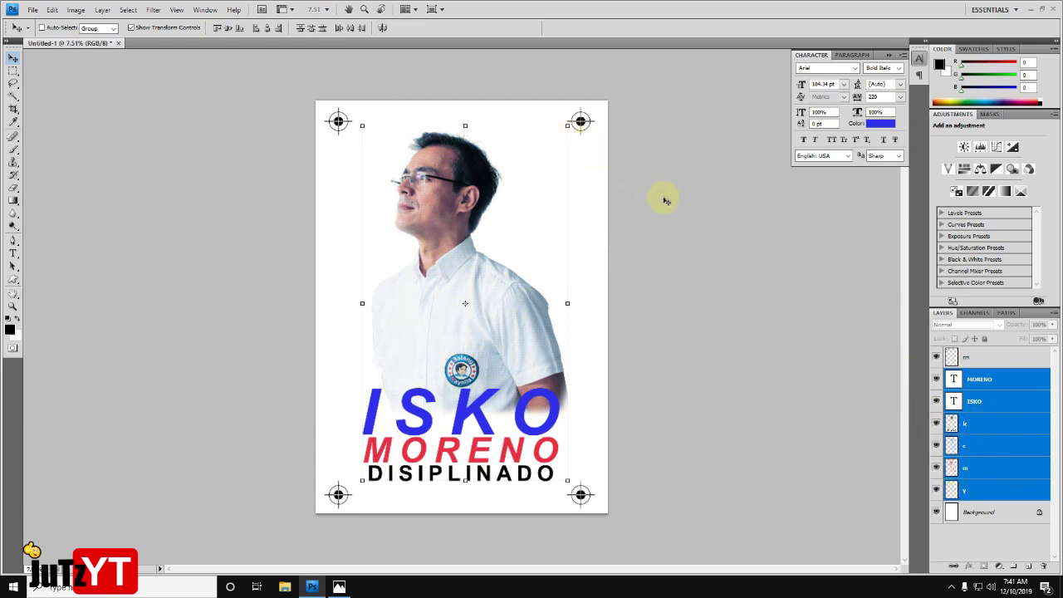
{"action": "left_click", "coordinate": [1009, 513]}
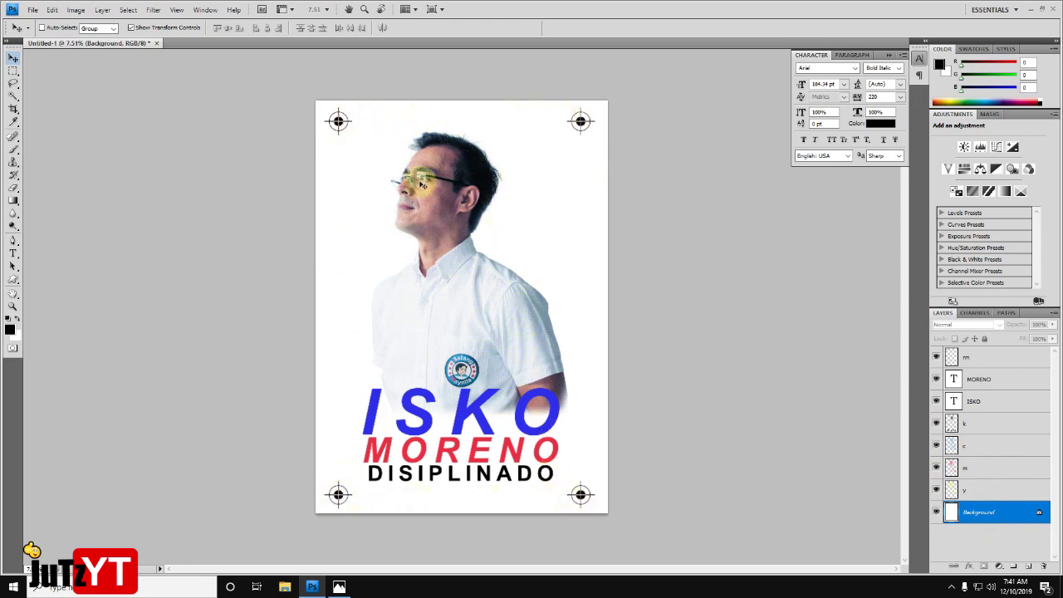
{"action": "scroll", "coordinate": [455, 176], "scroll_direction": "up", "scroll_amount": 3}
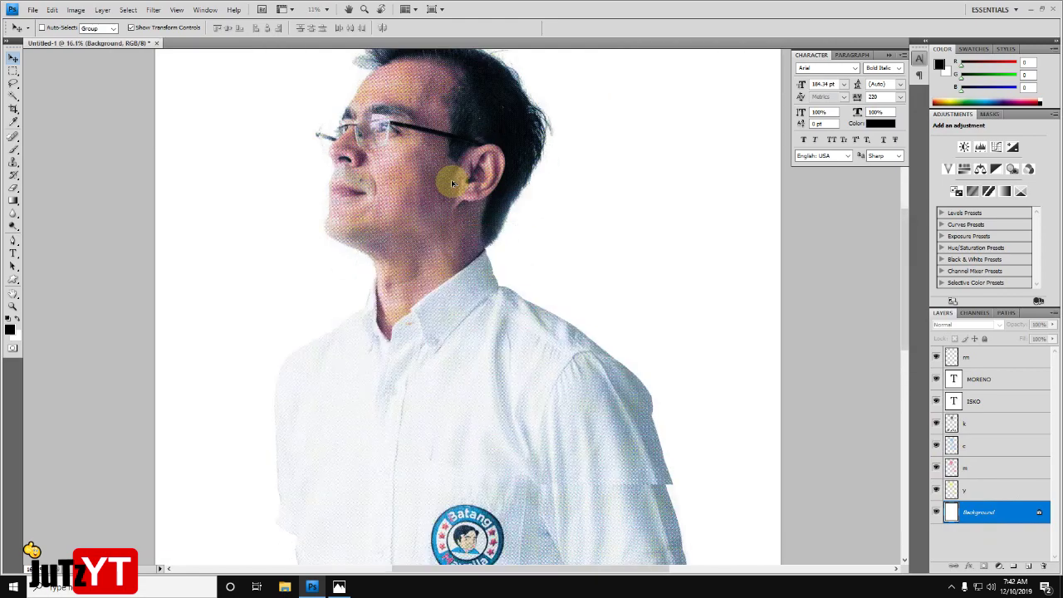
{"action": "scroll", "coordinate": [413, 181], "scroll_direction": "up", "scroll_amount": 2}
{"action": "scroll", "coordinate": [403, 174], "scroll_direction": "up", "scroll_amount": 2}
{"action": "scroll", "coordinate": [384, 174], "scroll_direction": "up", "scroll_amount": 2}
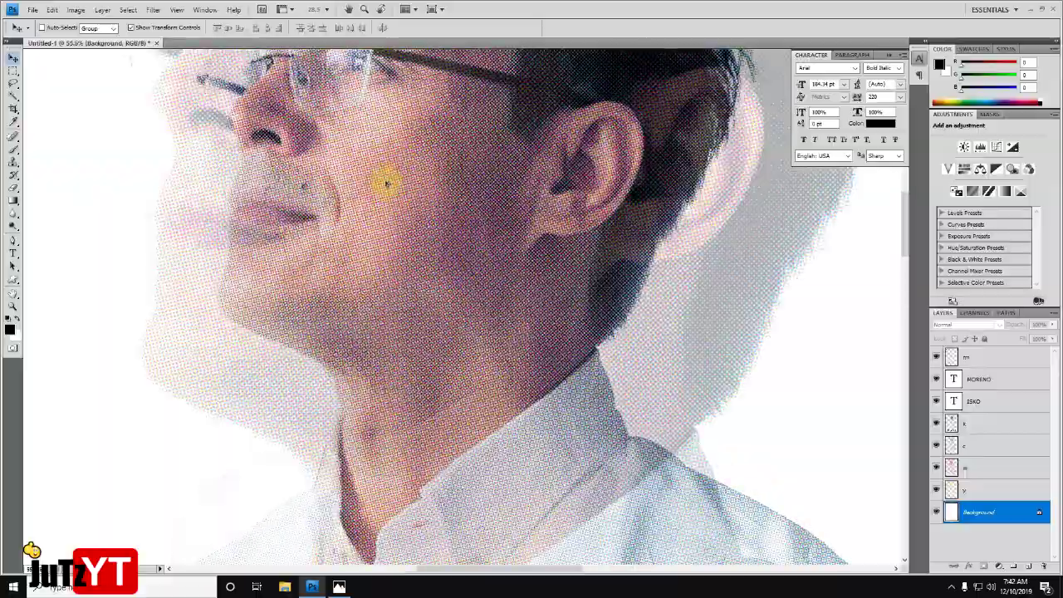
{"action": "scroll", "coordinate": [388, 189], "scroll_direction": "up", "scroll_amount": 2}
{"action": "scroll", "coordinate": [388, 189], "scroll_direction": "up", "scroll_amount": 2}
{"action": "scroll", "coordinate": [383, 187], "scroll_direction": "up", "scroll_amount": 2}
{"action": "scroll", "coordinate": [391, 191], "scroll_direction": "up", "scroll_amount": 2}
{"action": "scroll", "coordinate": [394, 195], "scroll_direction": "up", "scroll_amount": 2}
{"action": "scroll", "coordinate": [394, 195], "scroll_direction": "up", "scroll_amount": 2}
{"action": "scroll", "coordinate": [396, 197], "scroll_direction": "down", "scroll_amount": 2}
{"action": "scroll", "coordinate": [396, 200], "scroll_direction": "down", "scroll_amount": 2}
{"action": "scroll", "coordinate": [396, 202], "scroll_direction": "down", "scroll_amount": 2}
{"action": "scroll", "coordinate": [395, 204], "scroll_direction": "down", "scroll_amount": 2}
{"action": "scroll", "coordinate": [396, 206], "scroll_direction": "down", "scroll_amount": 2}
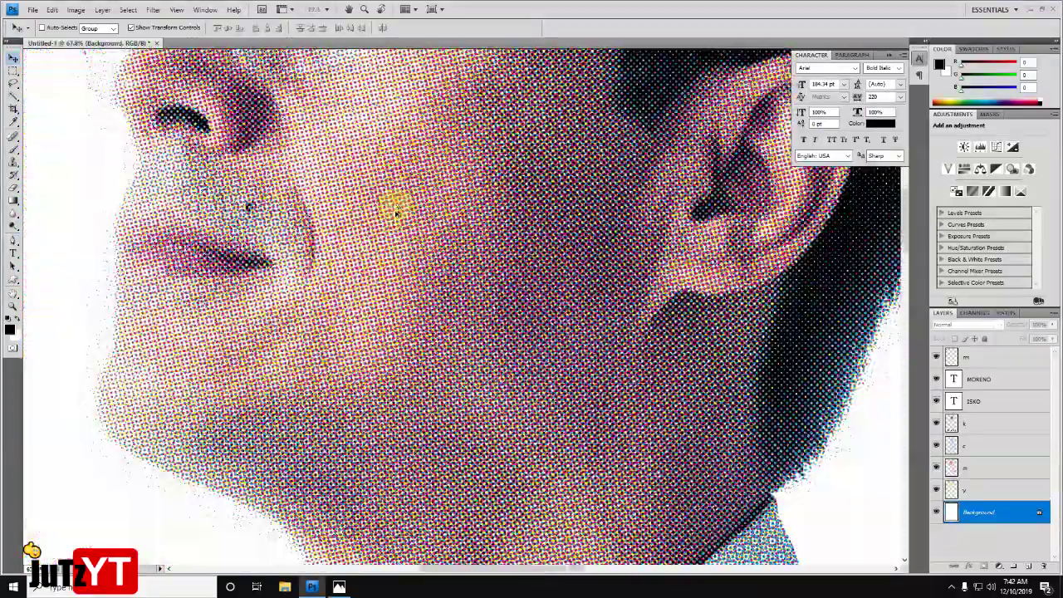
{"action": "scroll", "coordinate": [395, 209], "scroll_direction": "down", "scroll_amount": 2}
{"action": "scroll", "coordinate": [394, 210], "scroll_direction": "down", "scroll_amount": 2}
{"action": "scroll", "coordinate": [395, 212], "scroll_direction": "down", "scroll_amount": 2}
{"action": "scroll", "coordinate": [394, 212], "scroll_direction": "down", "scroll_amount": 2}
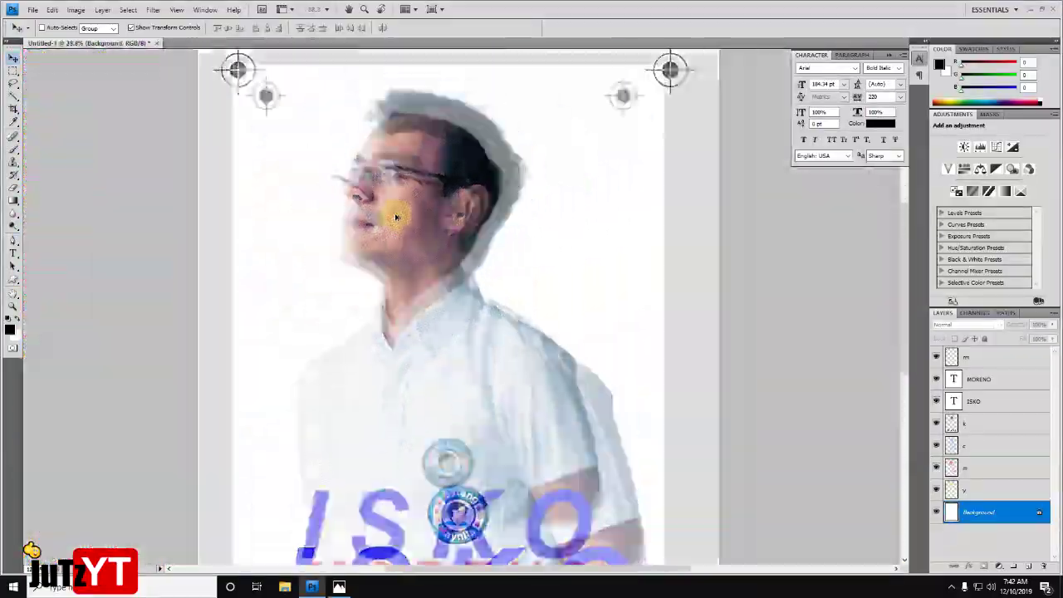
{"action": "scroll", "coordinate": [389, 206], "scroll_direction": "down", "scroll_amount": 2}
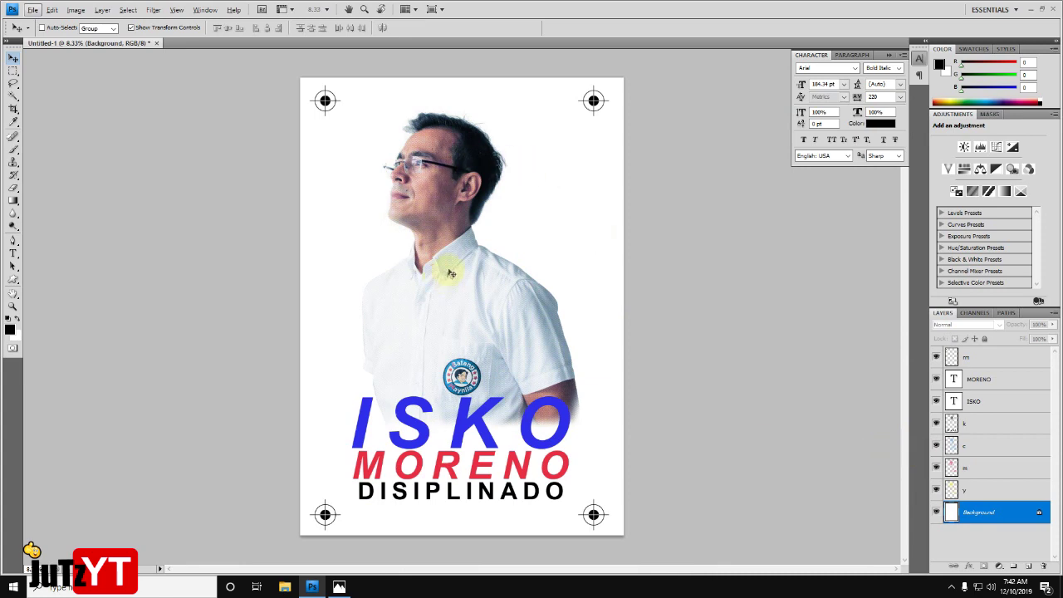
{"action": "left_click", "coordinate": [984, 488]}
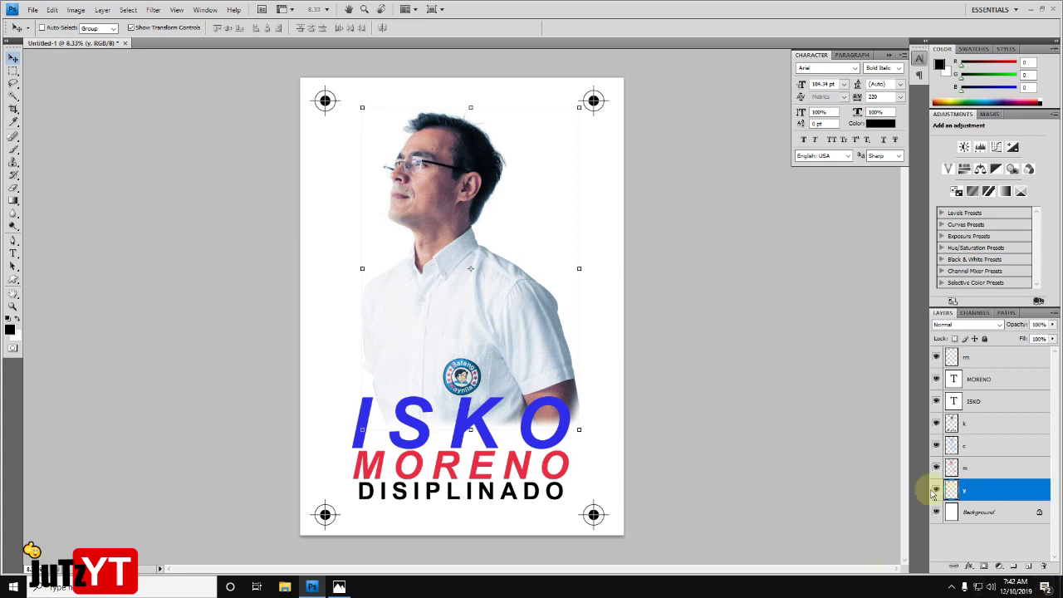
- Give layer y a Color Overlay in pure black with C, M, Y and K at 100%
{"action": "right_click", "coordinate": [989, 491]}
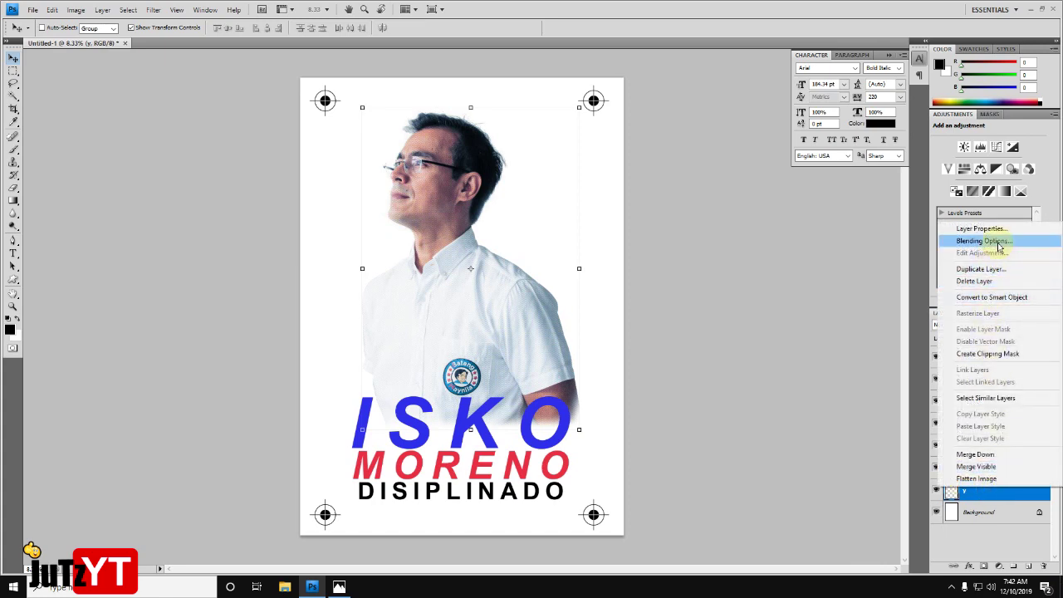
{"action": "left_click", "coordinate": [997, 241]}
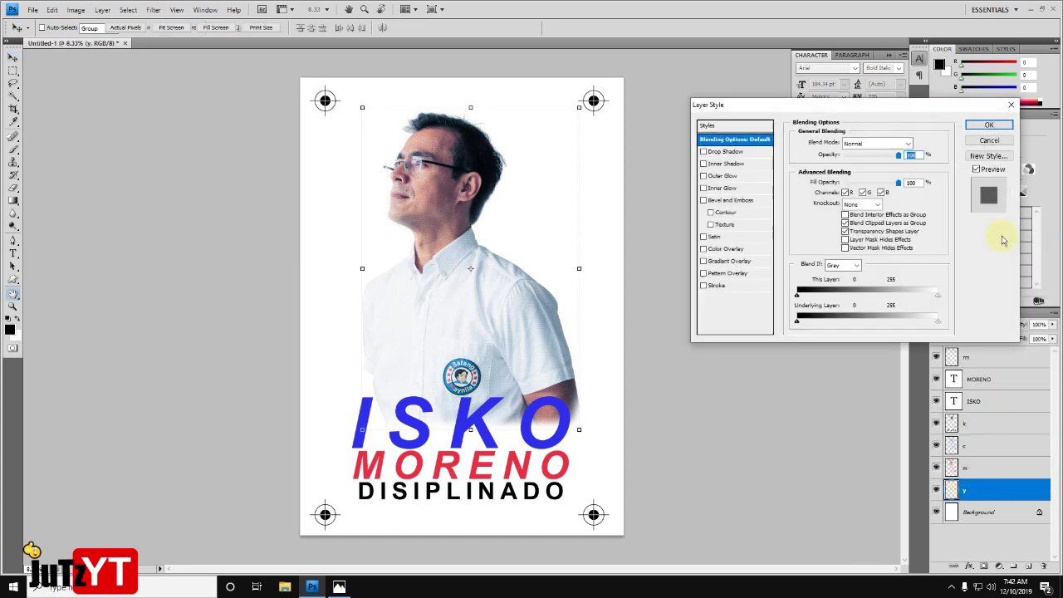
{"action": "left_click", "coordinate": [719, 249]}
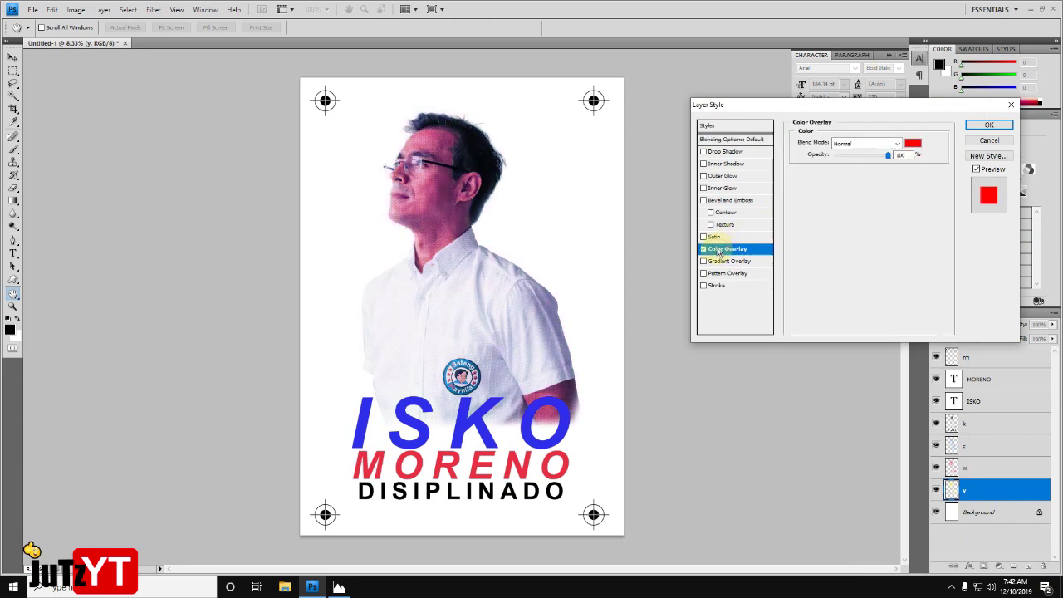
{"action": "left_click", "coordinate": [912, 143]}
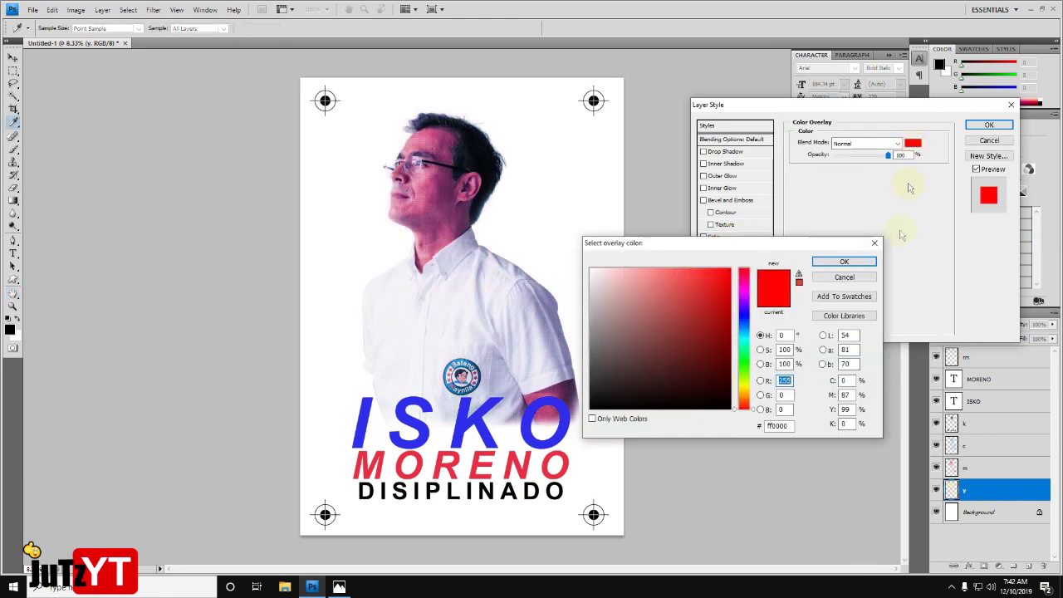
{"action": "left_click", "coordinate": [843, 380]}
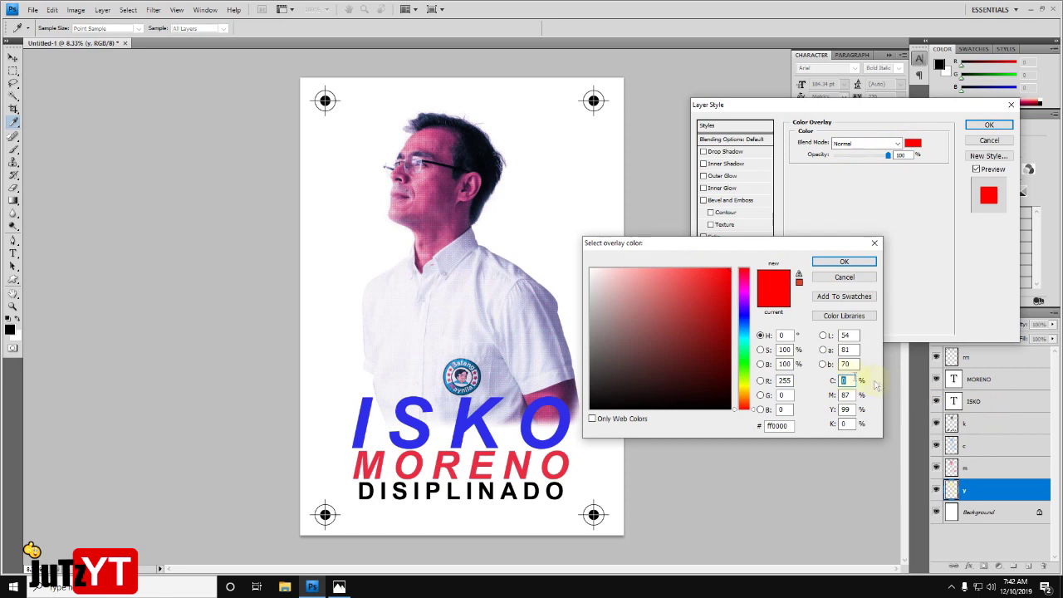
{"action": "type", "text": "100"}
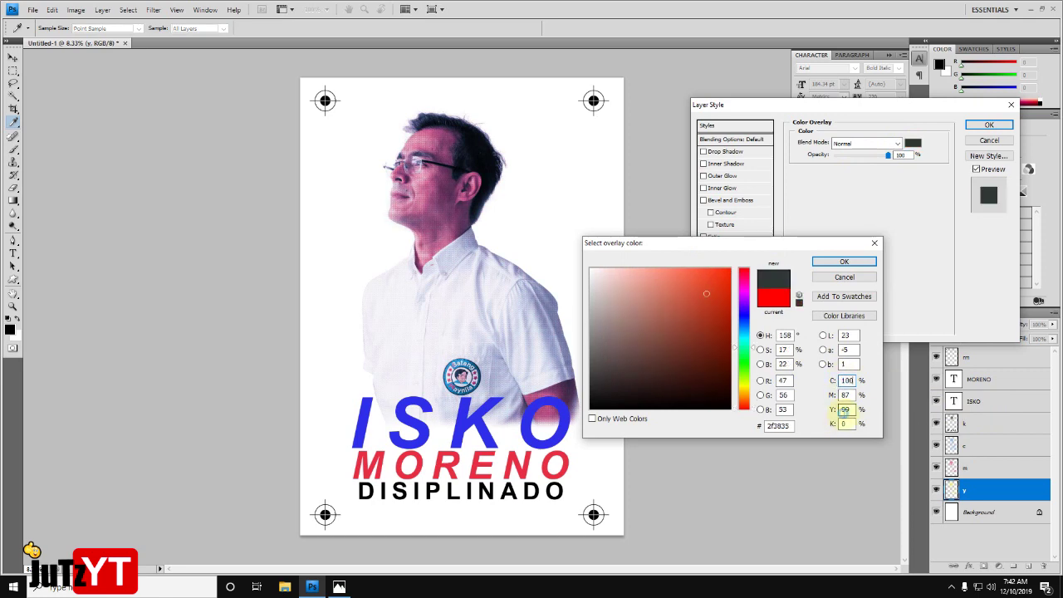
{"action": "type", "text": "100"}
{"action": "key", "text": "Tab"}
{"action": "type", "text": "100"}
{"action": "left_click", "coordinate": [845, 424]}
{"action": "type", "text": "100"}
{"action": "key", "text": "Return"}
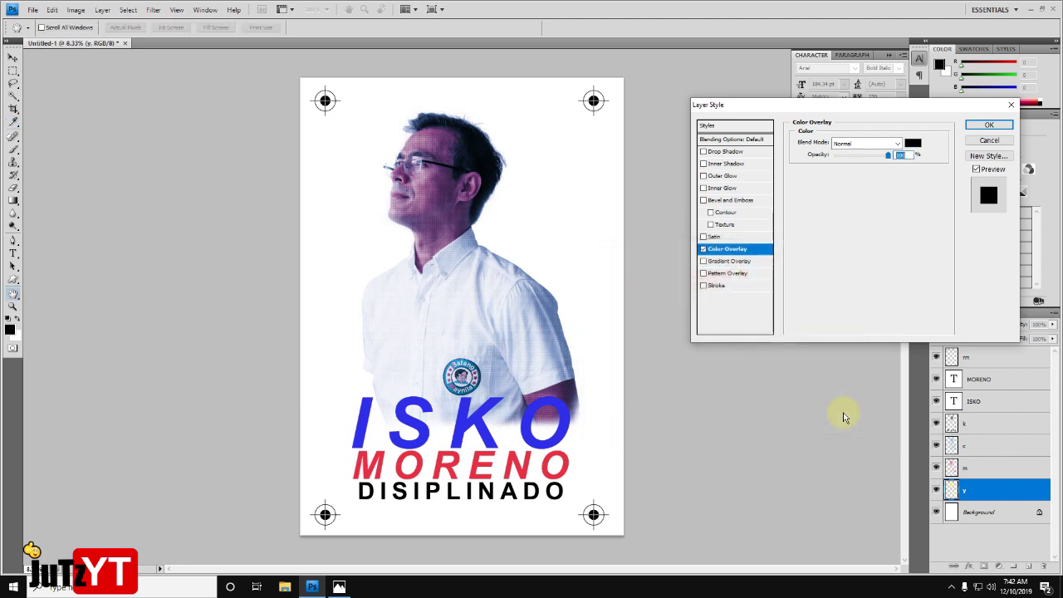
{"action": "left_click", "coordinate": [989, 124]}
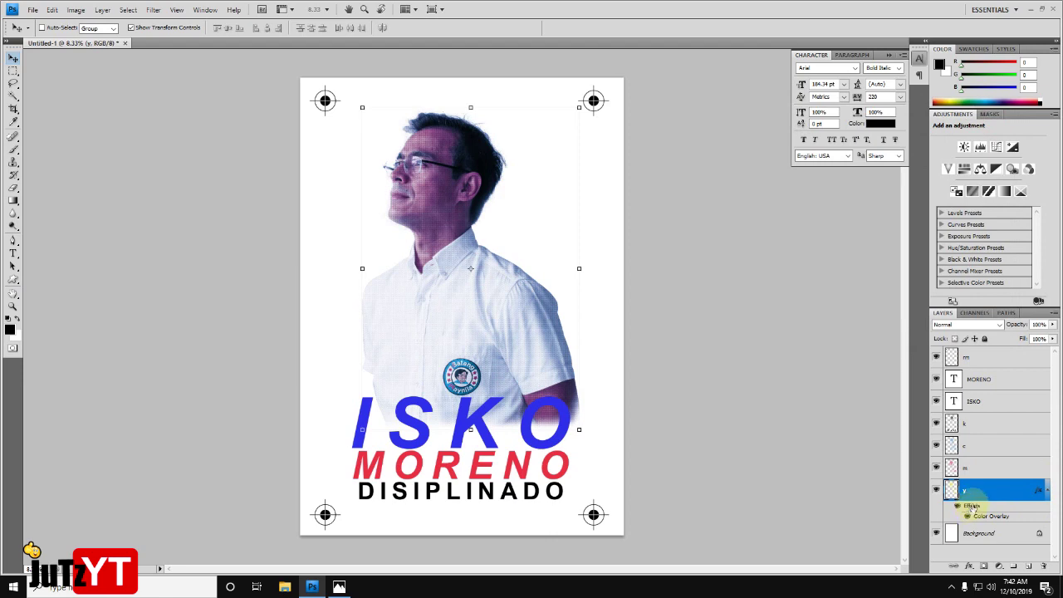
- Copy the y layer's black Color Overlay layer style
{"action": "left_click", "coordinate": [982, 494]}
{"action": "right_click", "coordinate": [981, 494]}
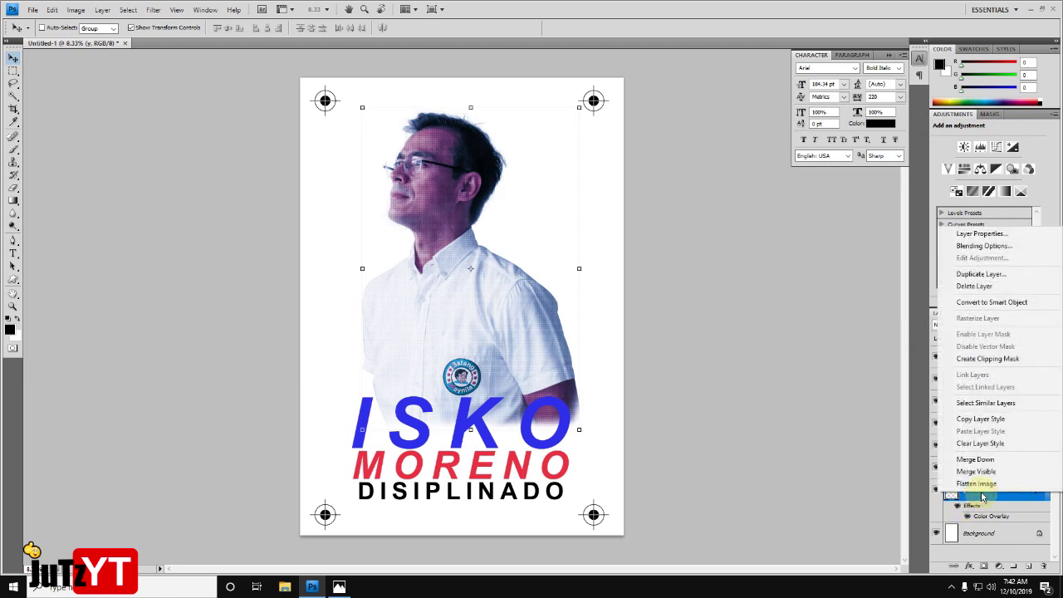
{"action": "left_click", "coordinate": [985, 419]}
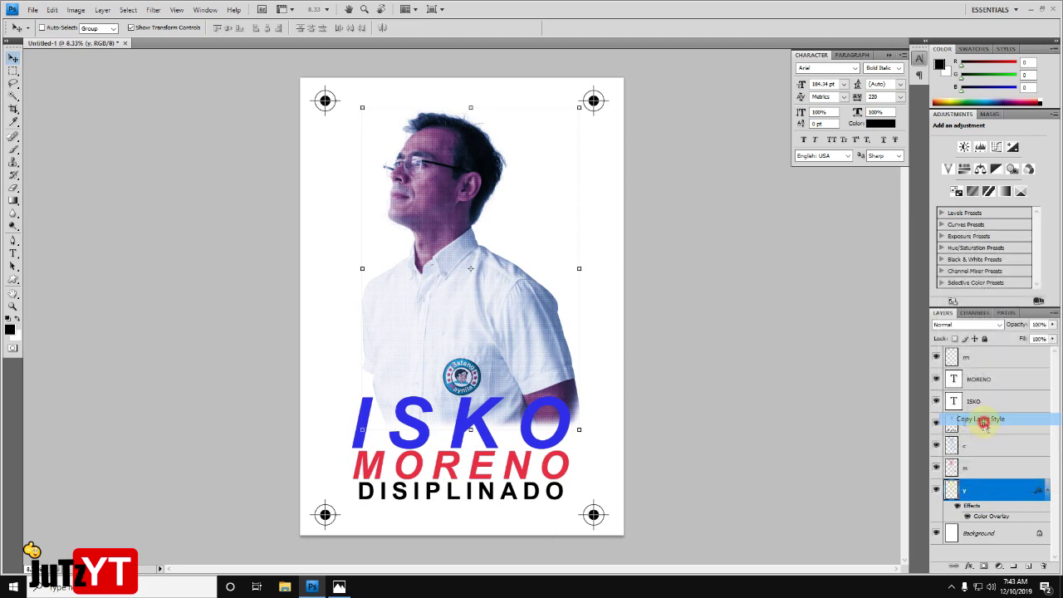
- Paste the black overlay style onto the m, c, k, ISKO and MORENO layers
{"action": "left_click", "coordinate": [976, 470]}
{"action": "left_click", "coordinate": [984, 446], "text": "ctrl"}
{"action": "left_click", "coordinate": [993, 420], "text": "ctrl"}
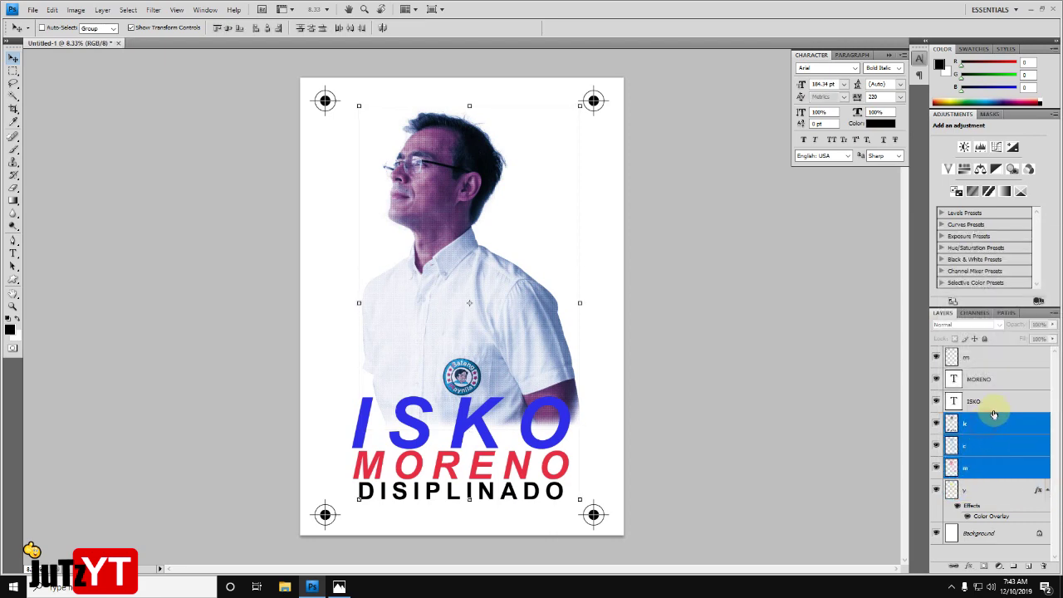
{"action": "left_click", "coordinate": [998, 401], "text": "ctrl"}
{"action": "left_click", "coordinate": [1010, 380], "text": "ctrl"}
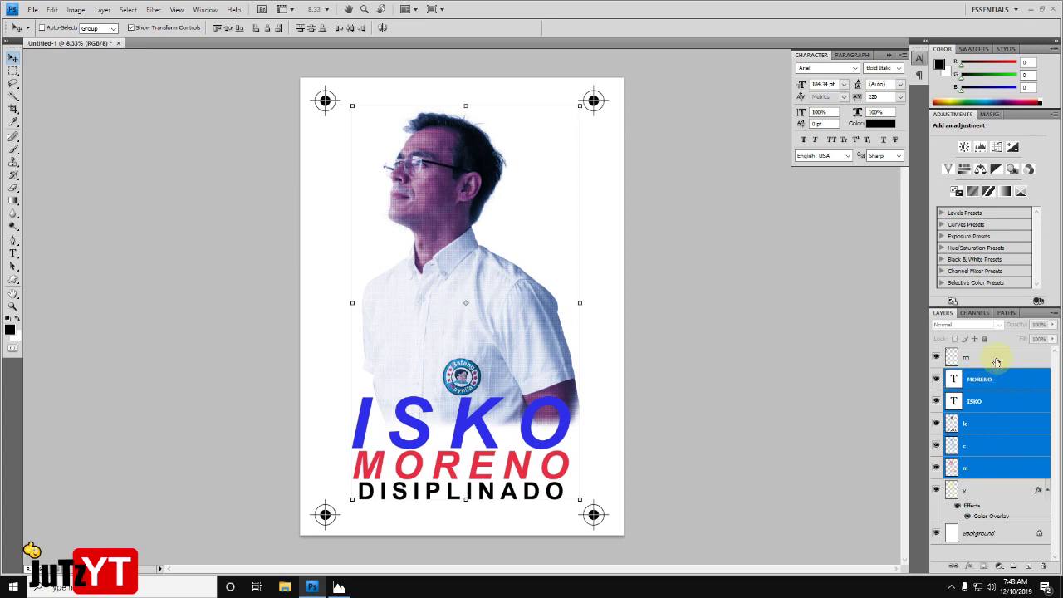
{"action": "right_click", "coordinate": [998, 404]}
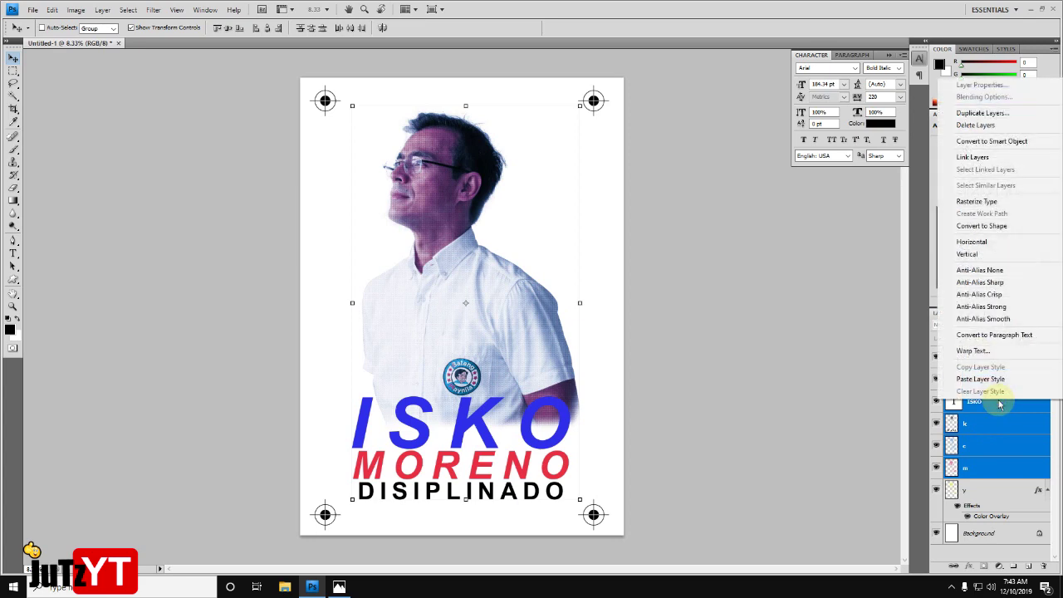
{"action": "left_click", "coordinate": [993, 378]}
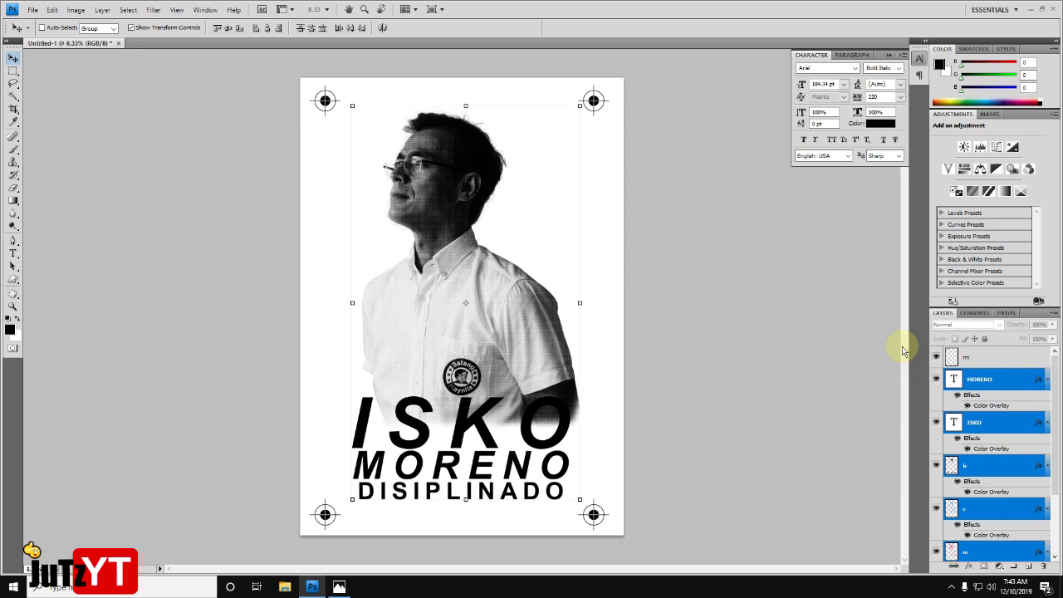
- Hide the MORENO, ISKO, k, c and m layers
{"action": "scroll", "coordinate": [1001, 449], "scroll_direction": "down", "scroll_amount": 2}
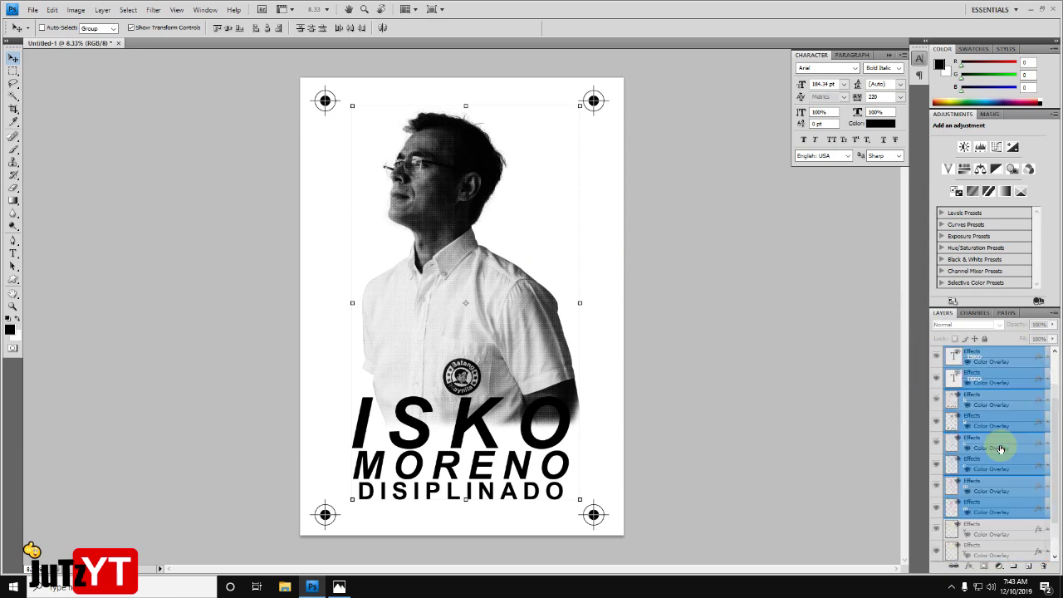
{"action": "scroll", "coordinate": [1001, 448], "scroll_direction": "down", "scroll_amount": 2}
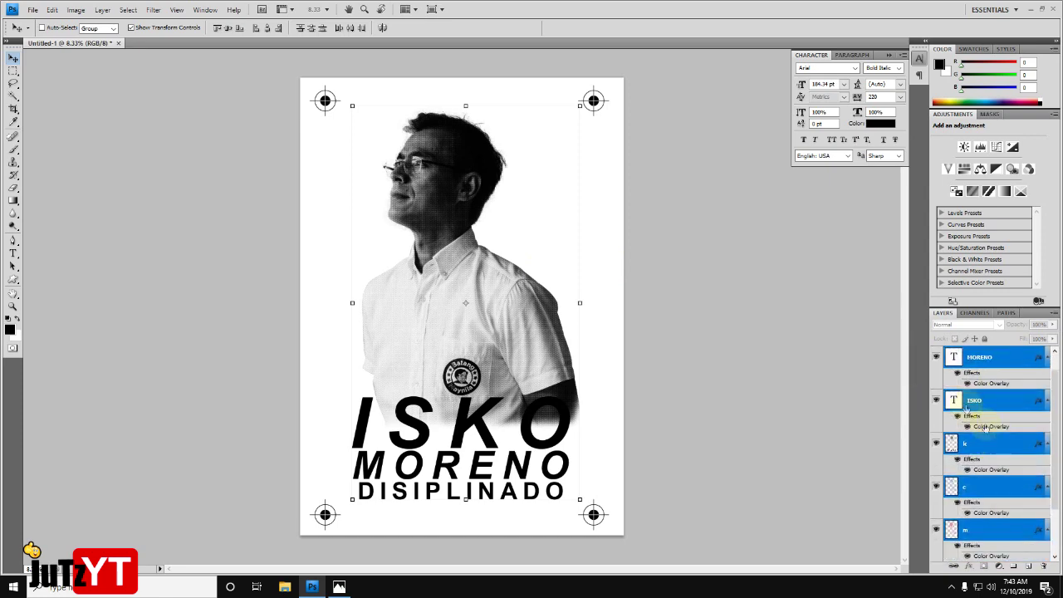
{"action": "scroll", "coordinate": [961, 380], "scroll_direction": "up", "scroll_amount": 1}
{"action": "left_click_drag", "start_coordinate": [937, 380], "coordinate": [933, 503]}
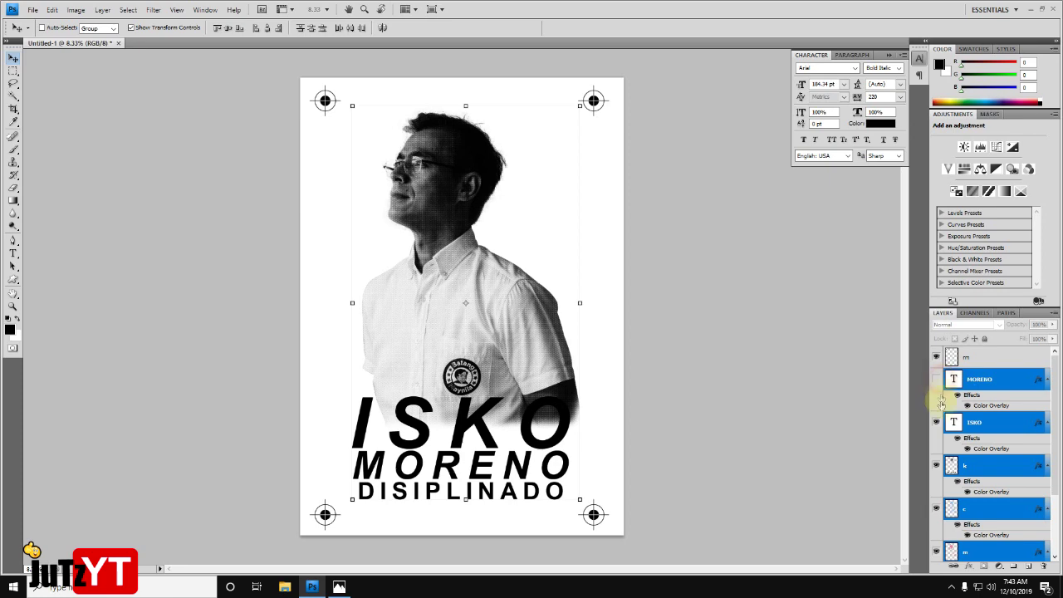
{"action": "scroll", "coordinate": [933, 532], "scroll_direction": "down", "scroll_amount": 3}
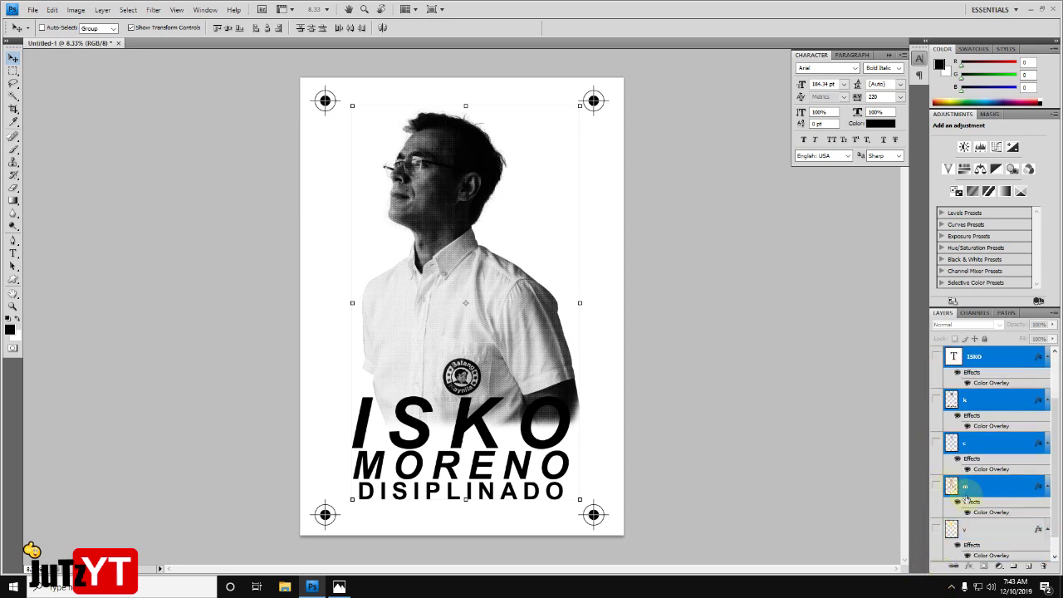
{"action": "left_click", "coordinate": [938, 485]}
- Keep only the y layer and the white Background visible
{"action": "left_click", "coordinate": [993, 533]}
{"action": "scroll", "coordinate": [992, 532], "scroll_direction": "down", "scroll_amount": 1}
{"action": "left_click", "coordinate": [937, 508]}
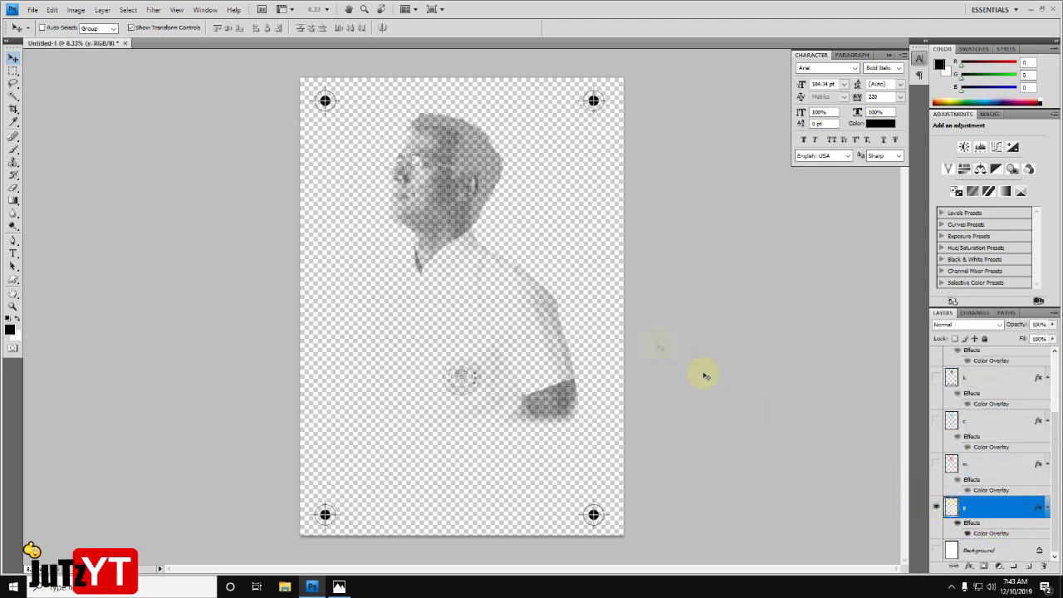
{"action": "left_click", "coordinate": [937, 550]}
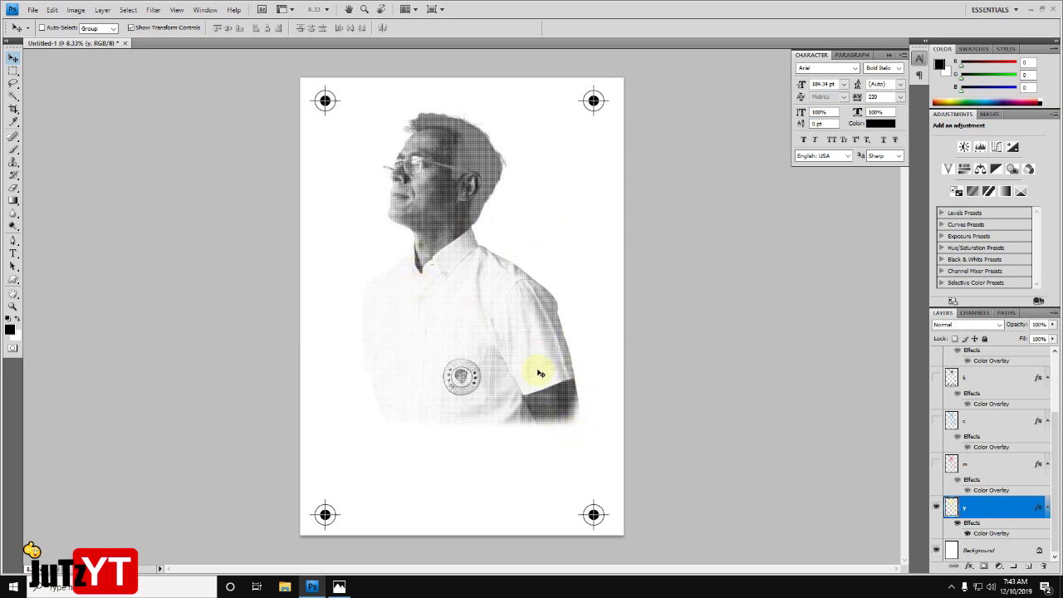
{"action": "key", "text": "ctrl+p"}
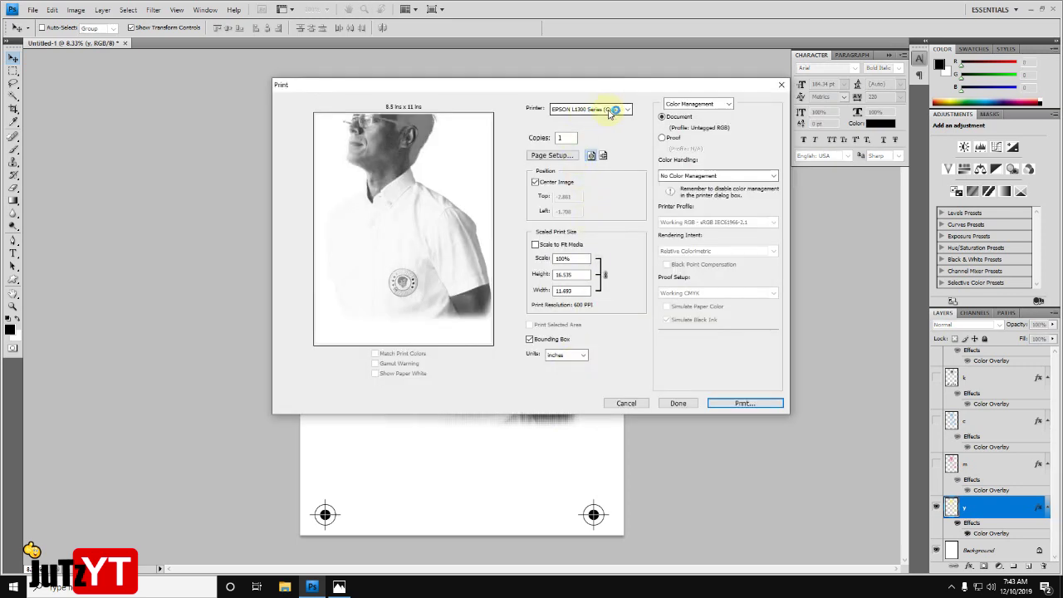
- Set the EPSON L1300 to A3 297 x 420 mm paper, higher custom quality, High Speed off
{"action": "left_click", "coordinate": [561, 157]}
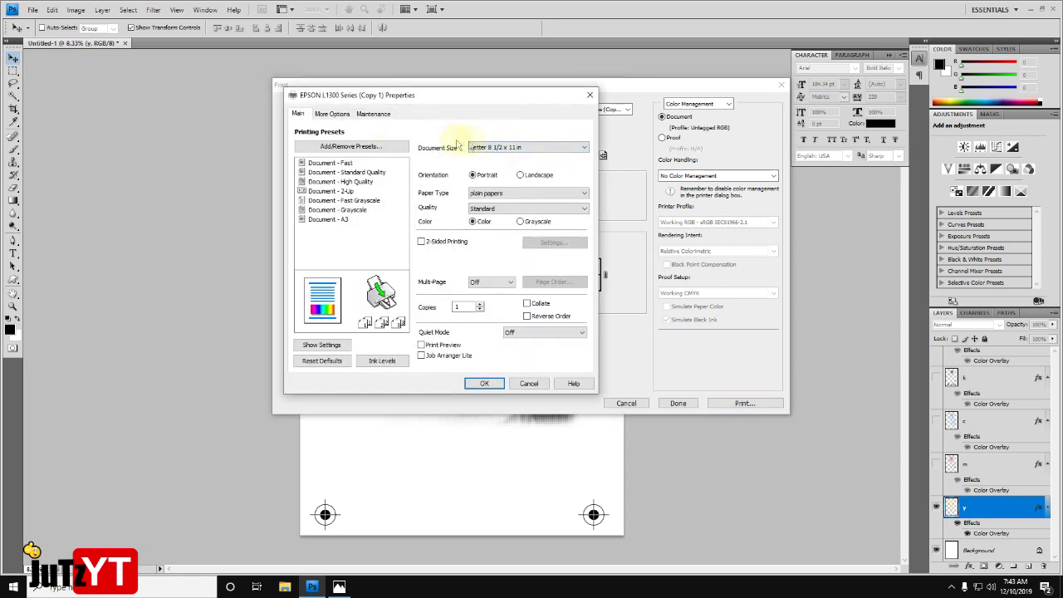
{"action": "left_click", "coordinate": [480, 148]}
{"action": "left_click", "coordinate": [495, 193]}
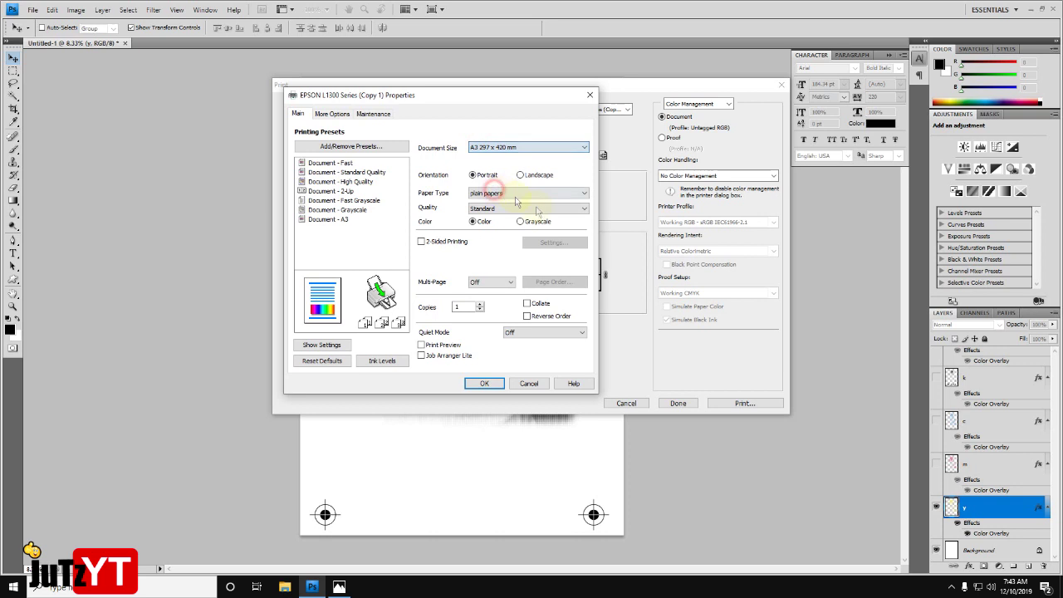
{"action": "left_click", "coordinate": [516, 210]}
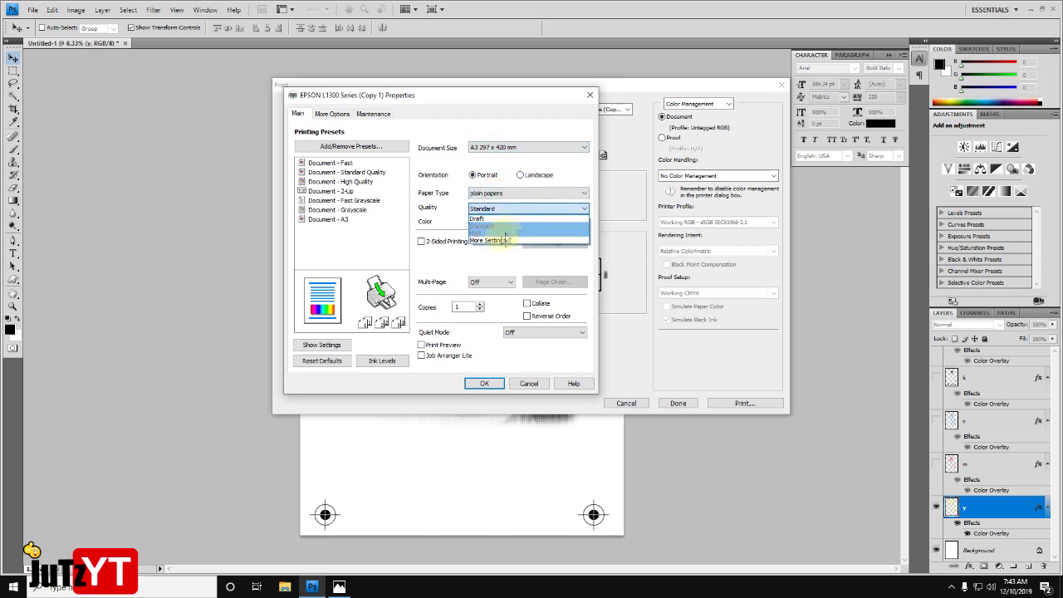
{"action": "left_click", "coordinate": [498, 242]}
{"action": "left_click_drag", "start_coordinate": [376, 171], "coordinate": [422, 171]}
{"action": "left_click", "coordinate": [332, 212]}
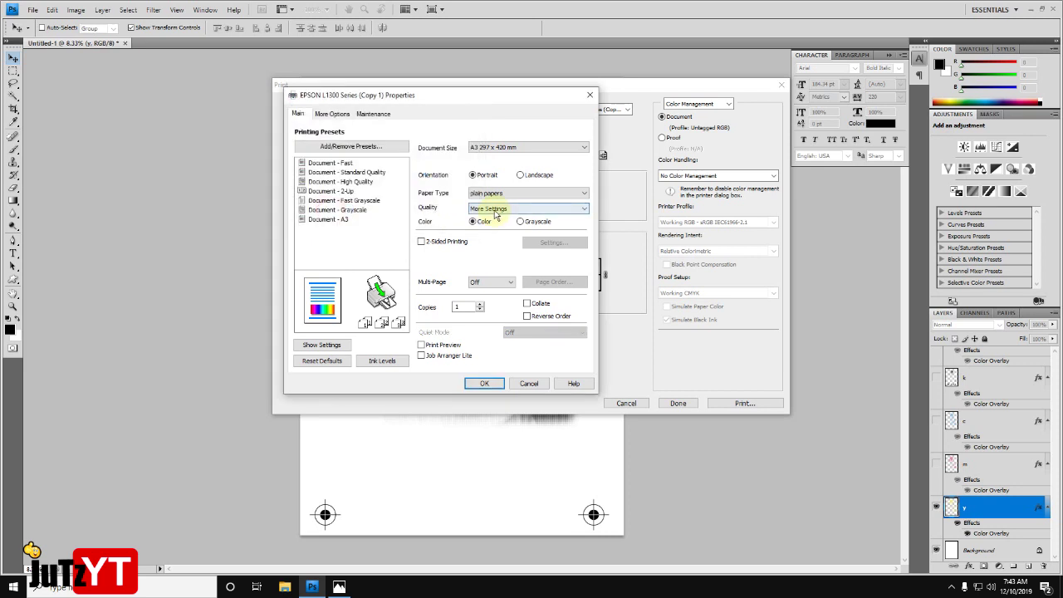
{"action": "left_click", "coordinate": [332, 114]}
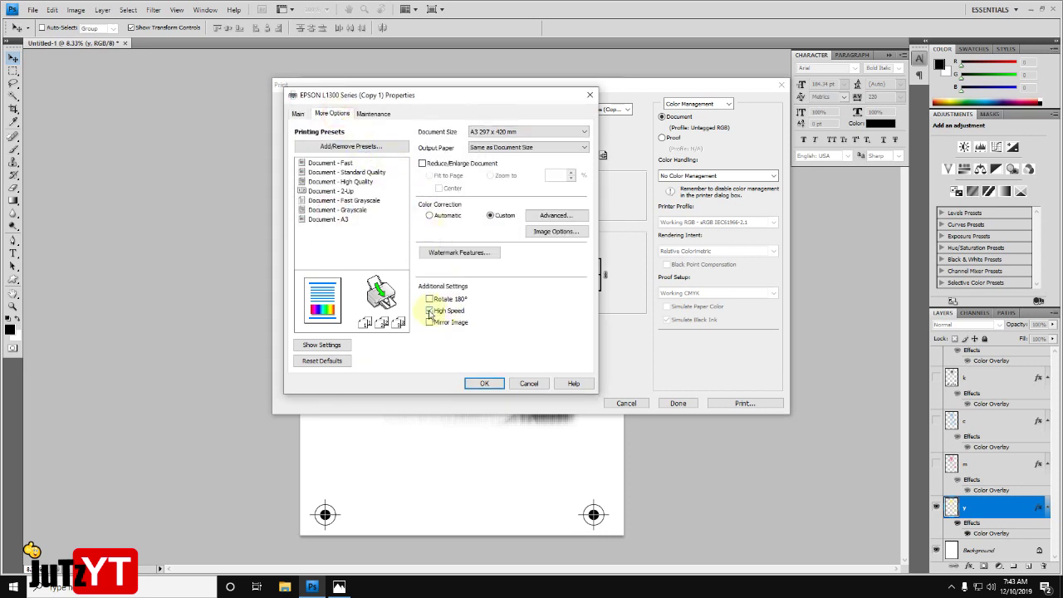
{"action": "left_click", "coordinate": [429, 311]}
{"action": "left_click", "coordinate": [490, 384]}
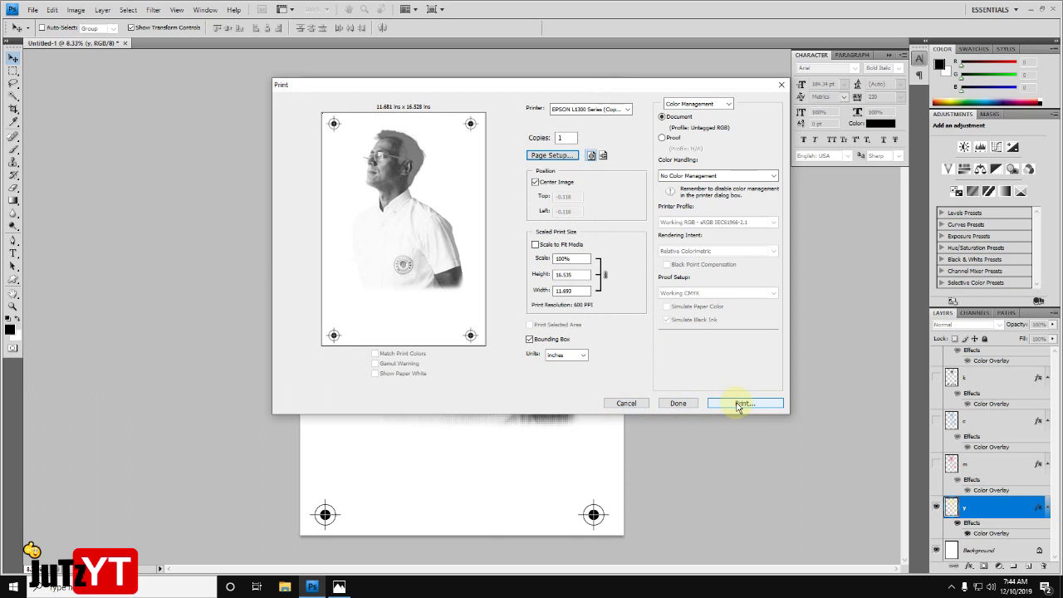
{"action": "mouse_move", "coordinate": [717, 176]}
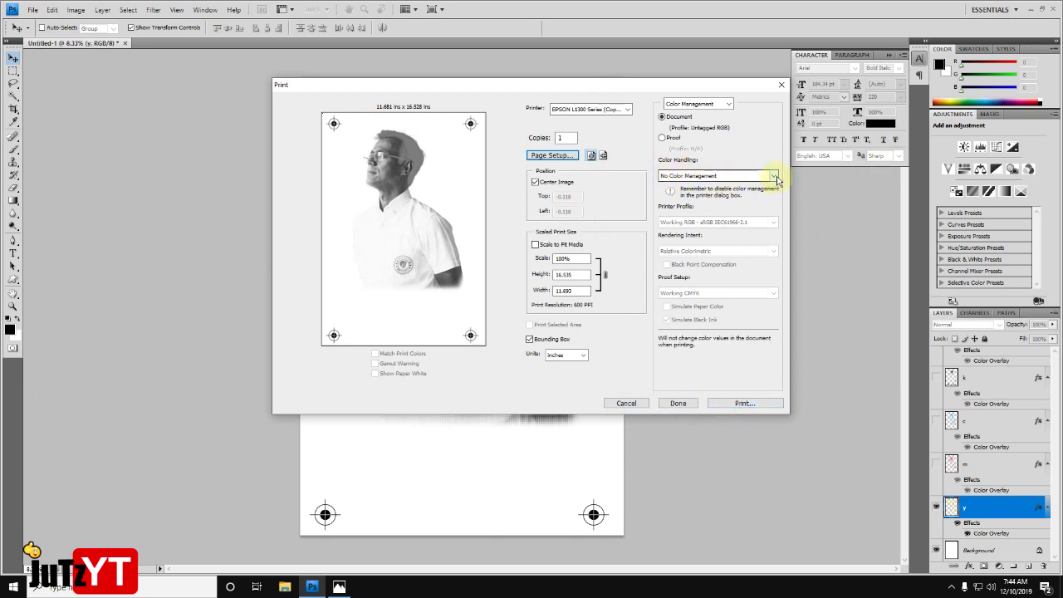
- Keep Color Handling at No Color Management and close the Print dialog with Done
{"action": "left_click", "coordinate": [772, 177]}
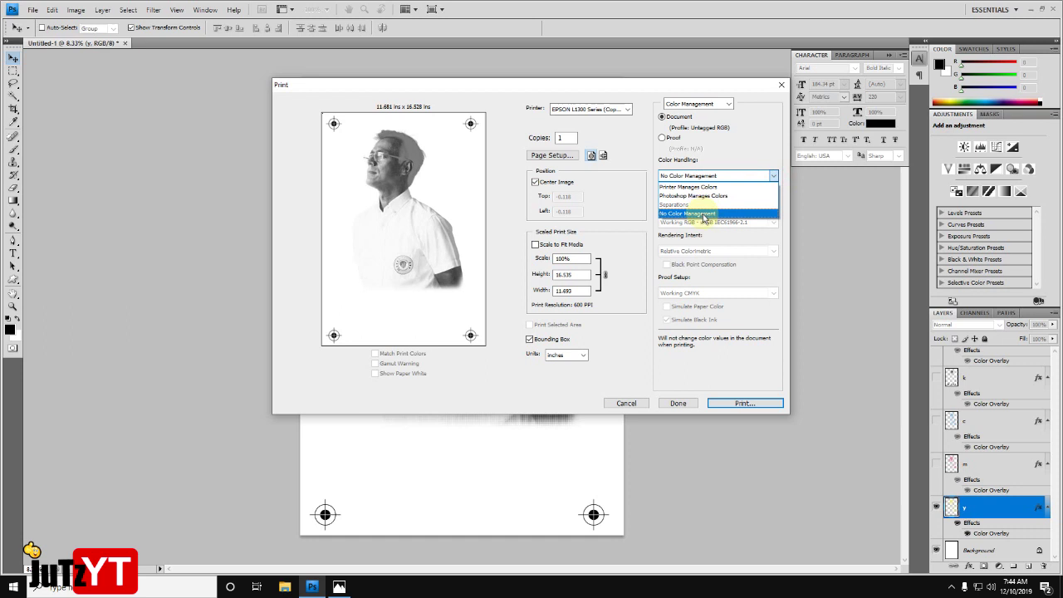
{"action": "left_click", "coordinate": [636, 296]}
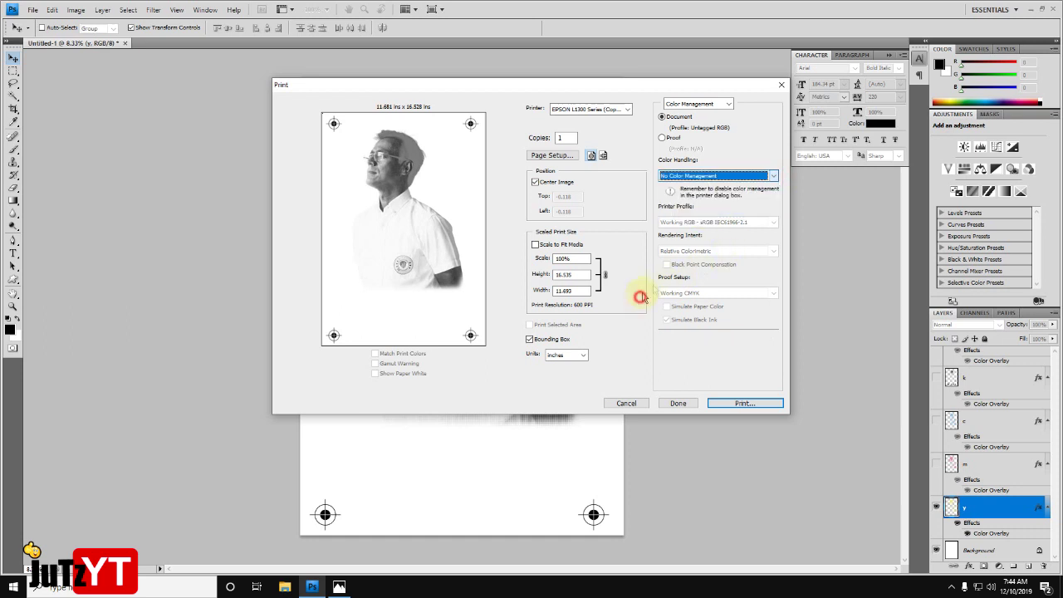
{"action": "left_click", "coordinate": [774, 178]}
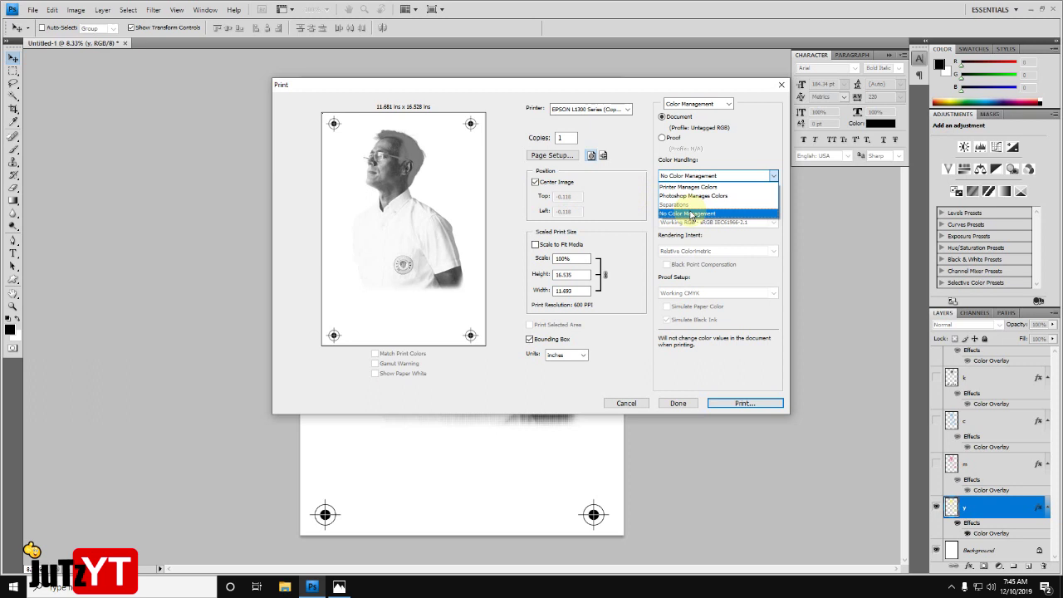
{"action": "left_click", "coordinate": [690, 213]}
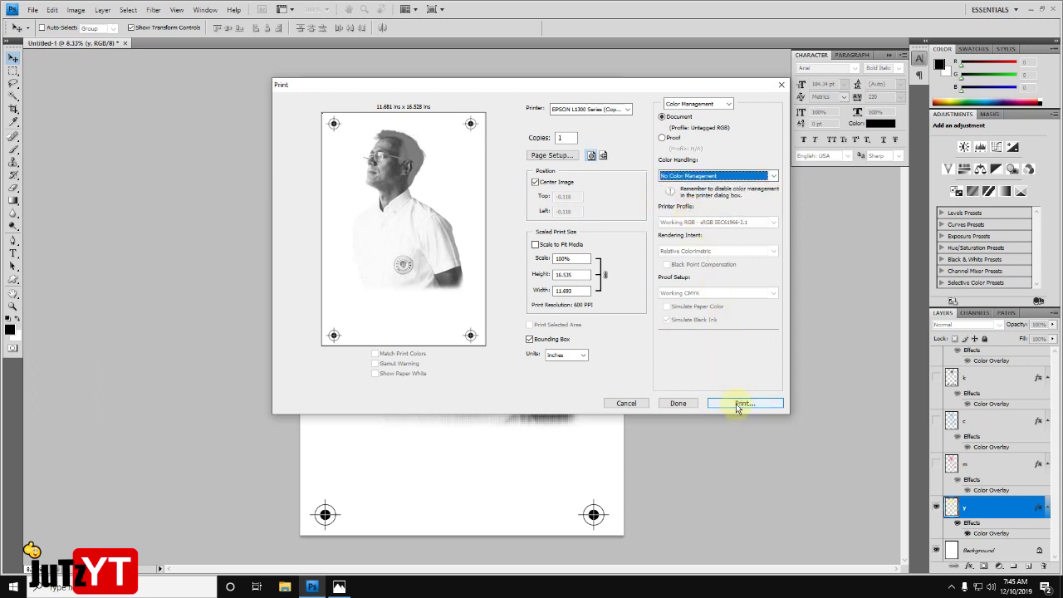
{"action": "left_click", "coordinate": [680, 405]}
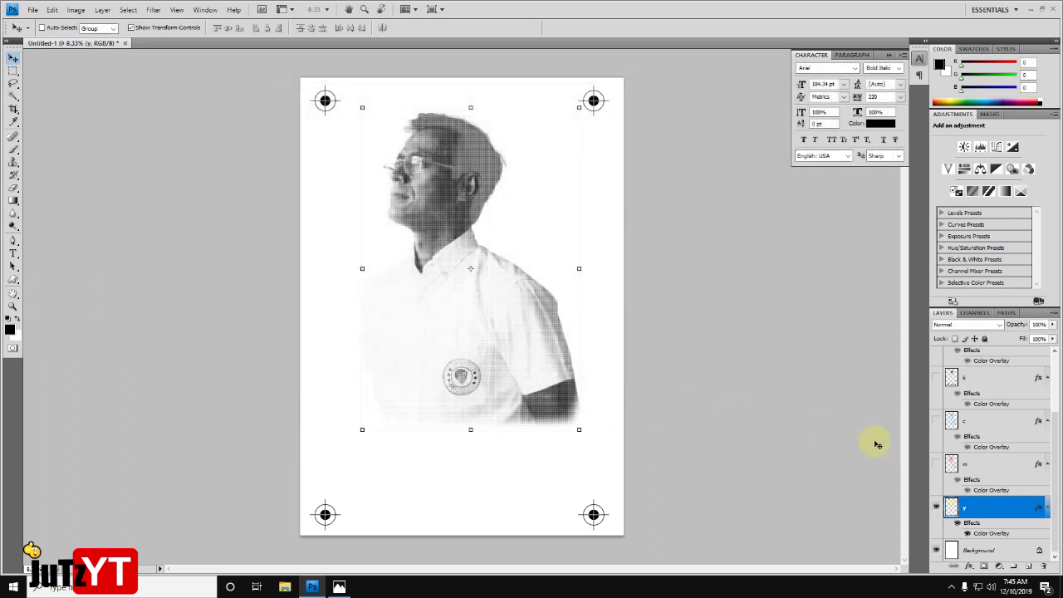
- Hide the y layer and show the m layer, checking the Print preview before closing it
{"action": "left_click", "coordinate": [935, 508]}
{"action": "left_click", "coordinate": [935, 465]}
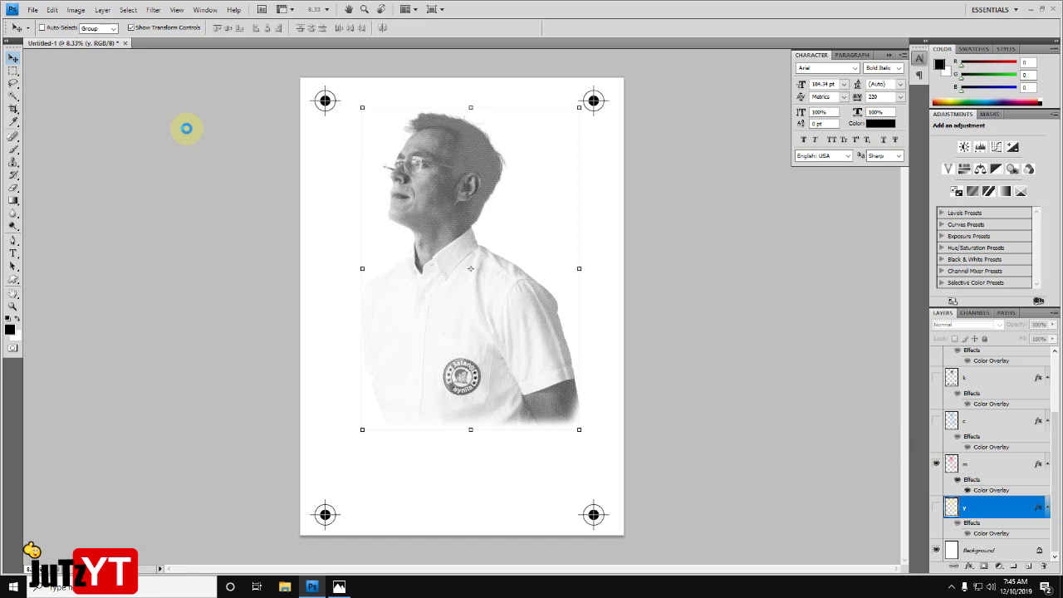
{"action": "key", "text": "ctrl+p"}
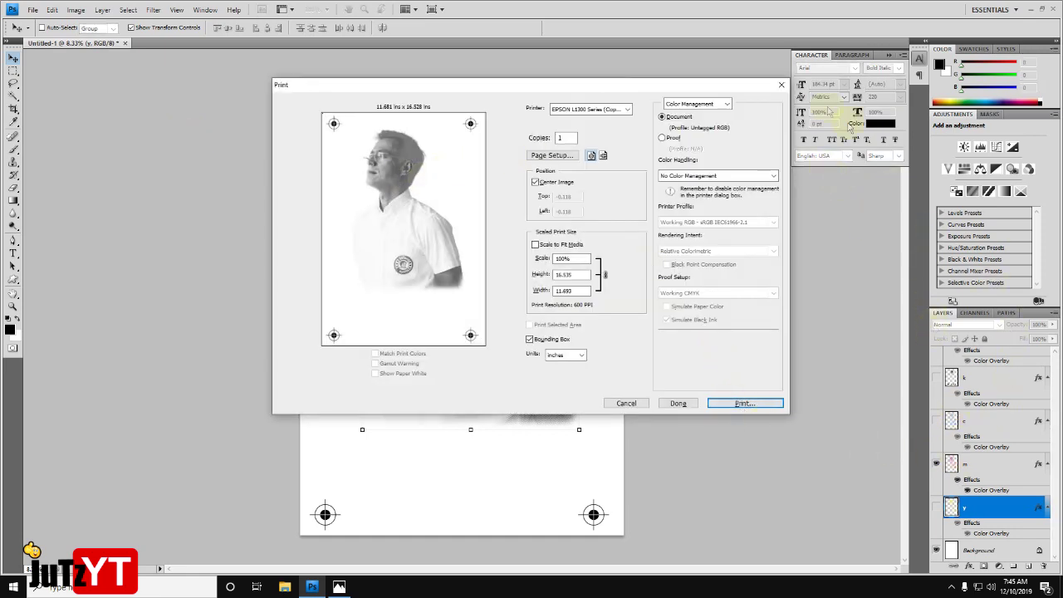
{"action": "left_click", "coordinate": [781, 85]}
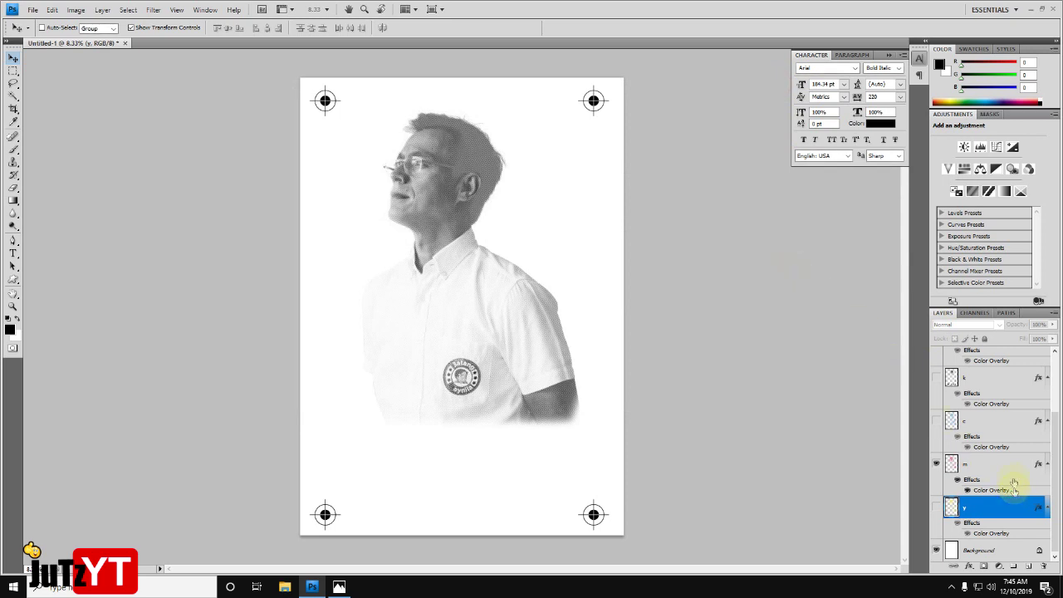
{"action": "scroll", "coordinate": [1008, 480], "scroll_direction": "up", "scroll_amount": 2}
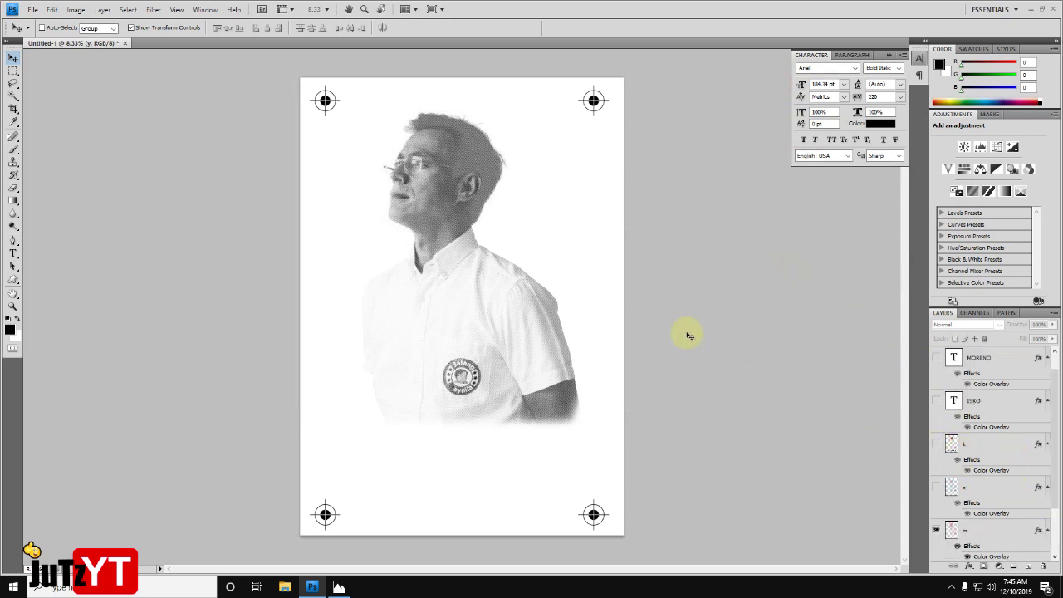